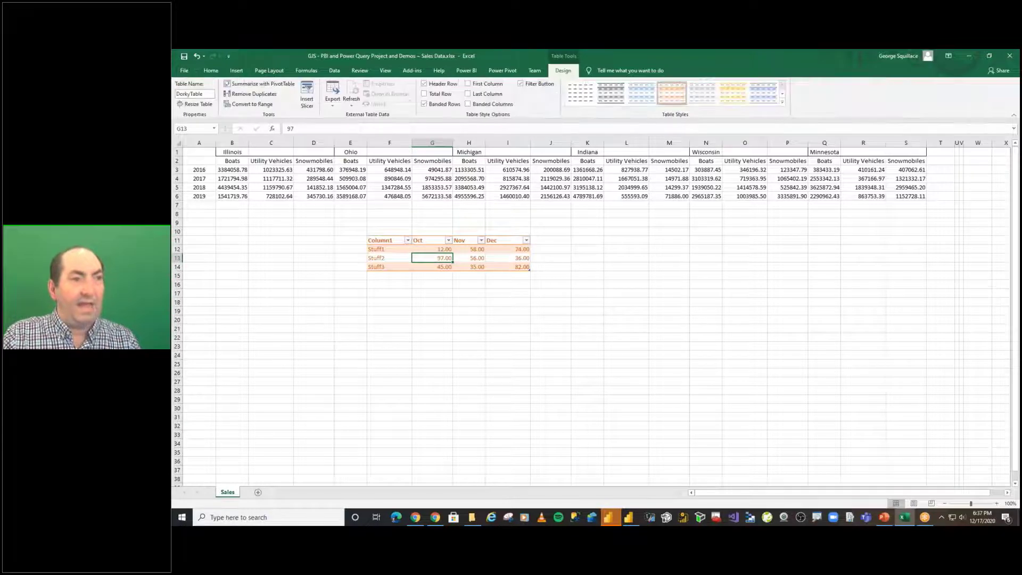
# Point out the small table's name DorkyTable and the state, product and year headings of the Sales data.
pyautogui.moveTo(438, 233)
pyautogui.mouseDown()
pyautogui.moveTo(206, 95)
pyautogui.moveTo(224, 95)
pyautogui.moveTo(206, 95)
pyautogui.moveTo(216, 116)
pyautogui.mouseUp()
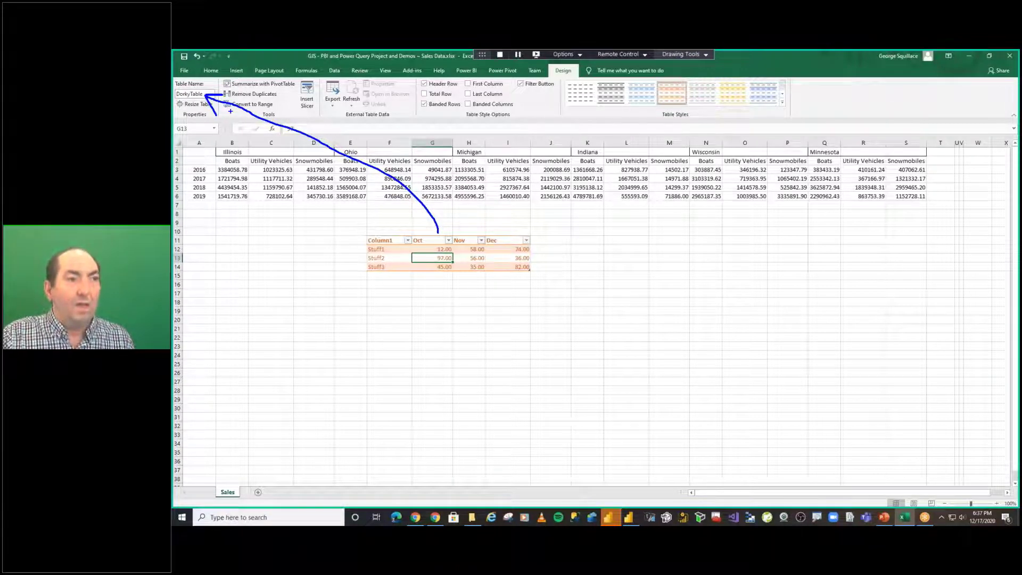
pyautogui.press('Escape')
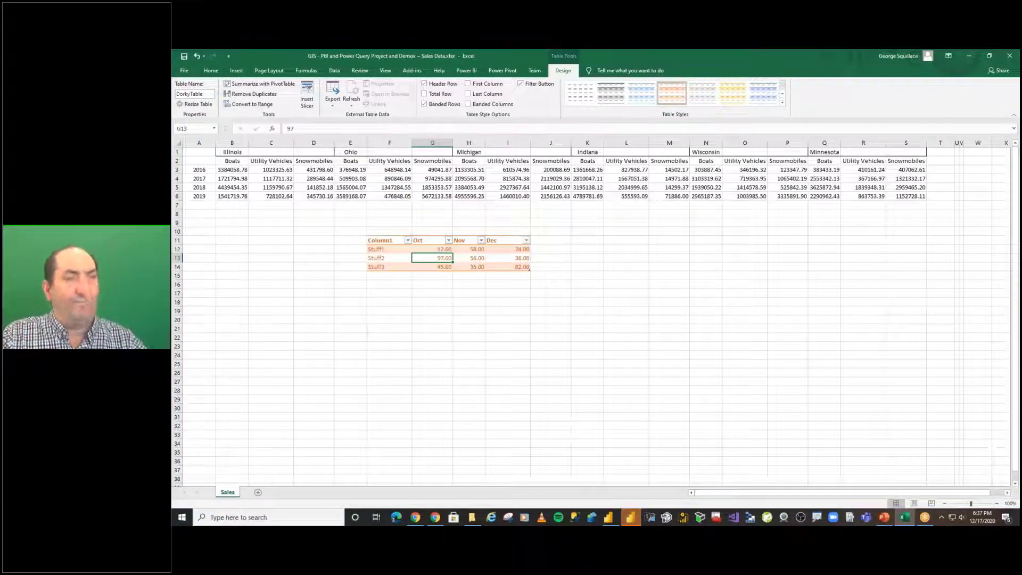
pyautogui.click(389, 187)
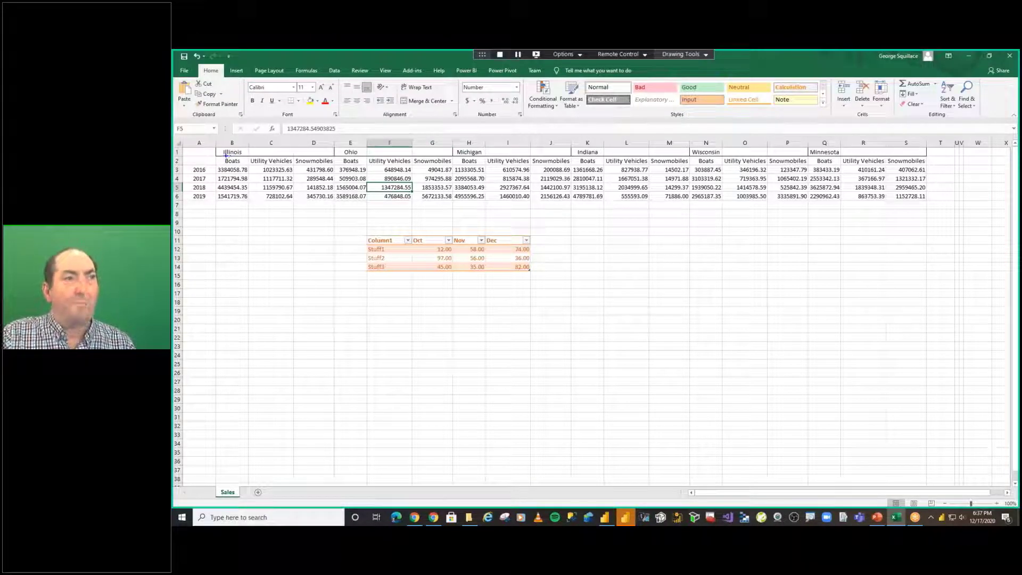
pyautogui.moveTo(225, 154); pyautogui.dragTo(329, 154)
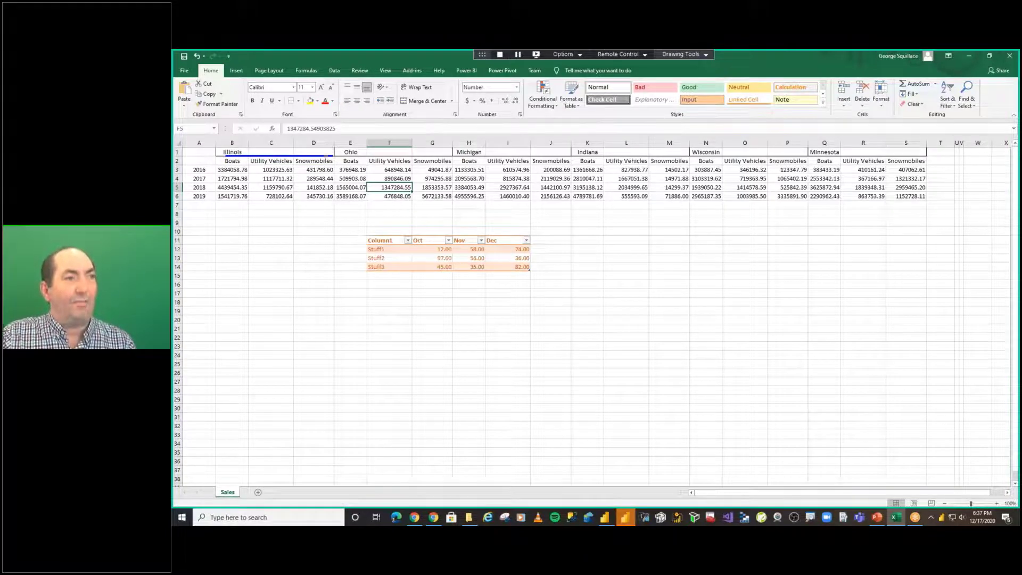
pyautogui.moveTo(218, 164); pyautogui.dragTo(319, 164)
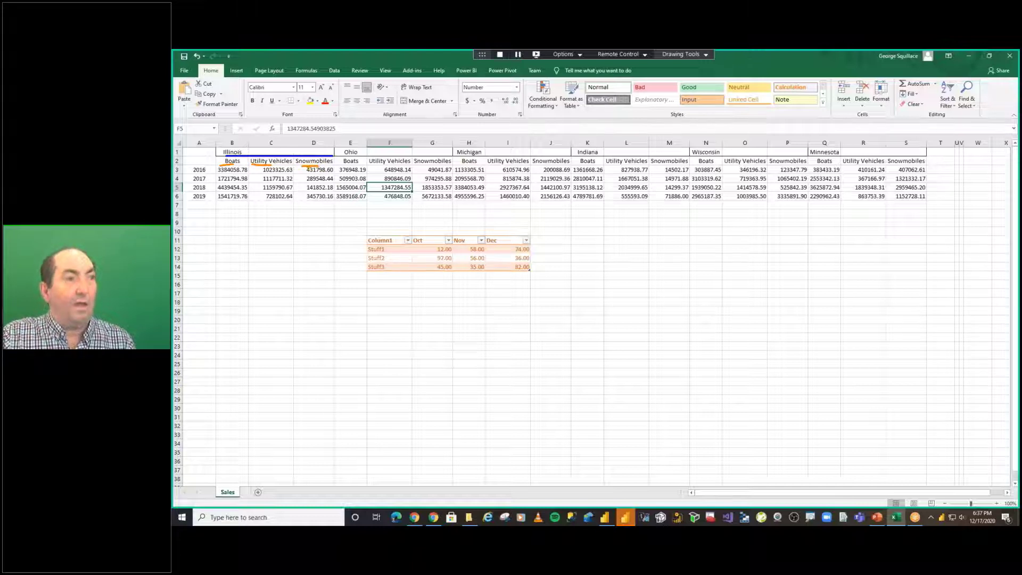
pyautogui.moveTo(195, 164)
pyautogui.mouseDown()
pyautogui.moveTo(184, 176)
pyautogui.moveTo(194, 207)
pyautogui.mouseUp()
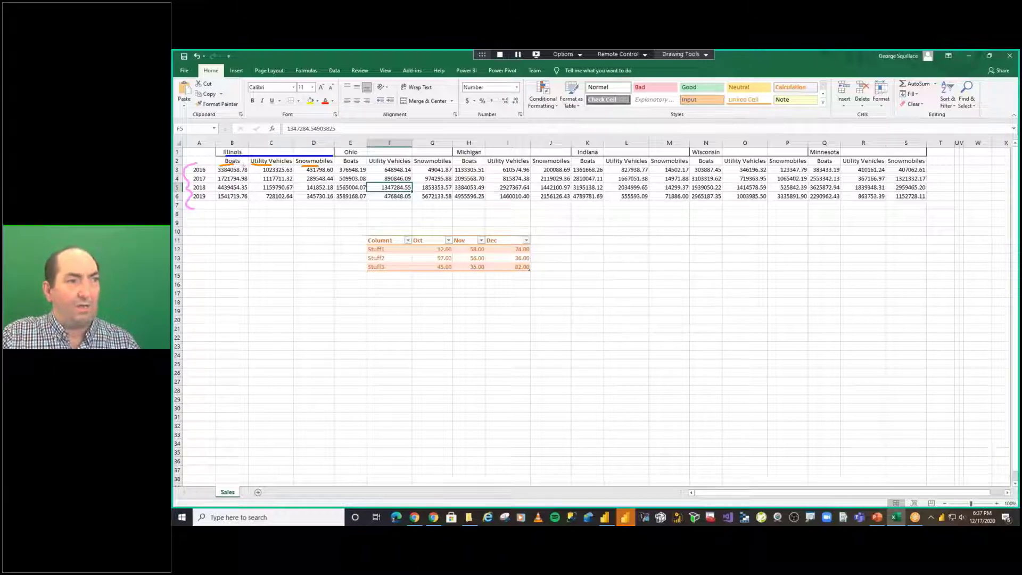
pyautogui.moveTo(243, 133)
pyautogui.mouseDown()
pyautogui.moveTo(243, 165)
pyautogui.moveTo(221, 169)
pyautogui.mouseUp()
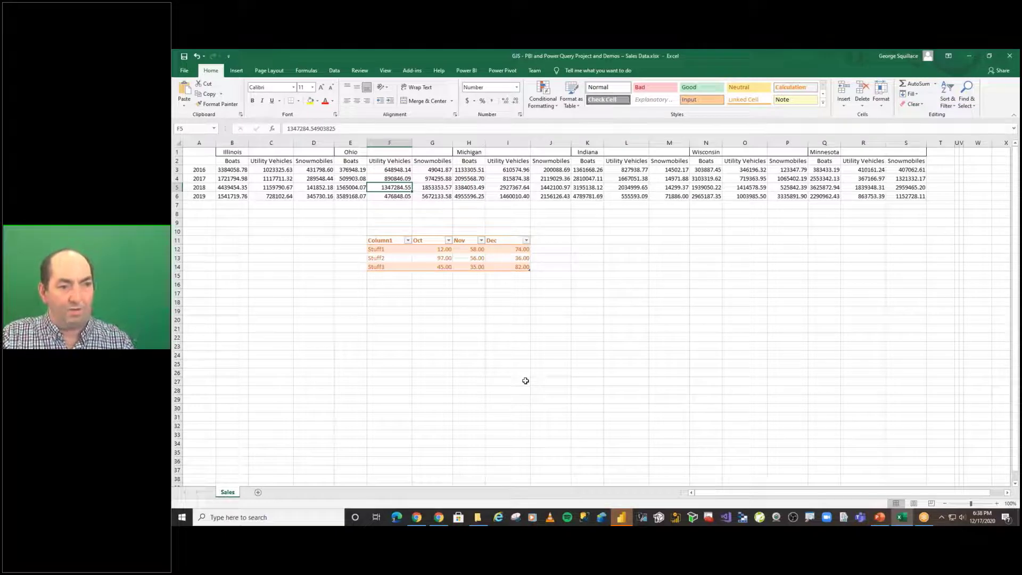
pyautogui.moveTo(526, 373); pyautogui.dragTo(616, 512)
pyautogui.press('Escape')
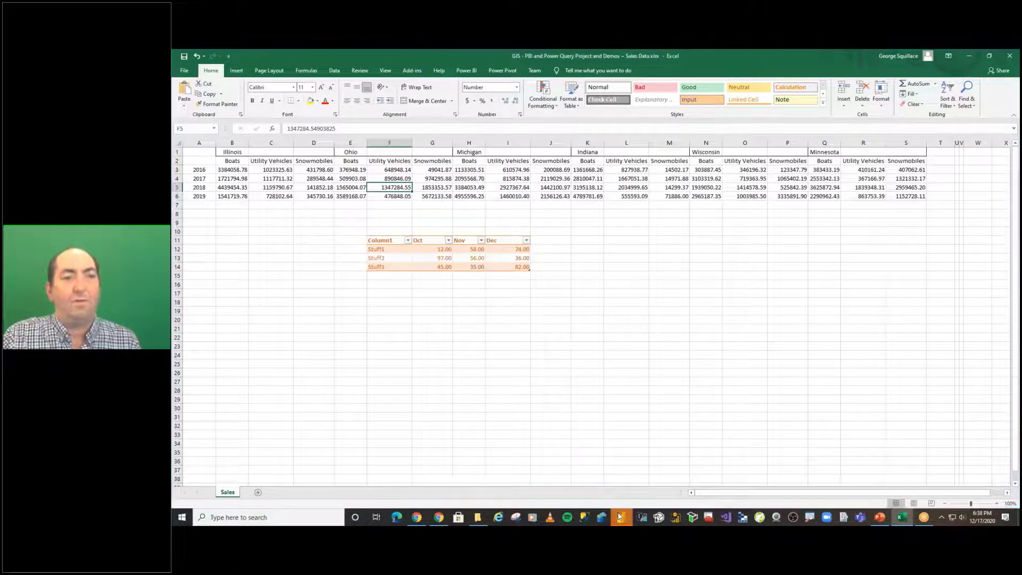
# Switch to Power BI Desktop and circle the Get data option on its start screen.
pyautogui.click(622, 517)
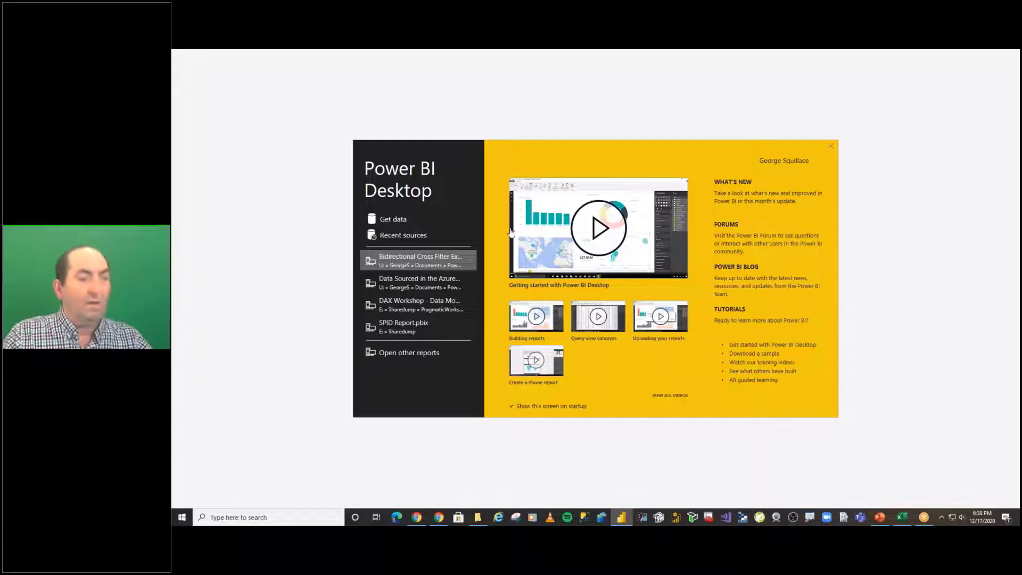
pyautogui.moveTo(511, 232); pyautogui.dragTo(421, 218)
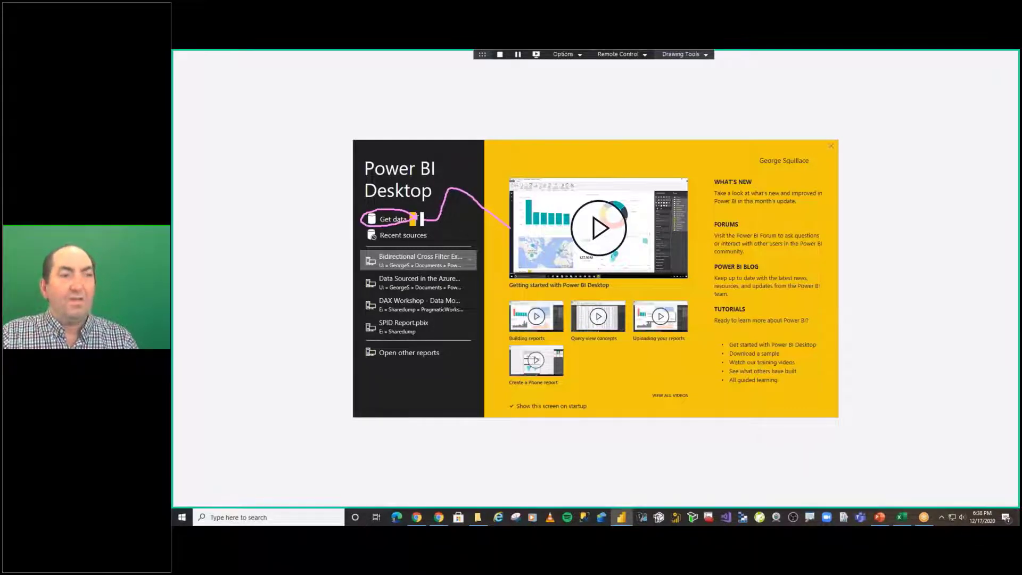
pyautogui.press('Escape')
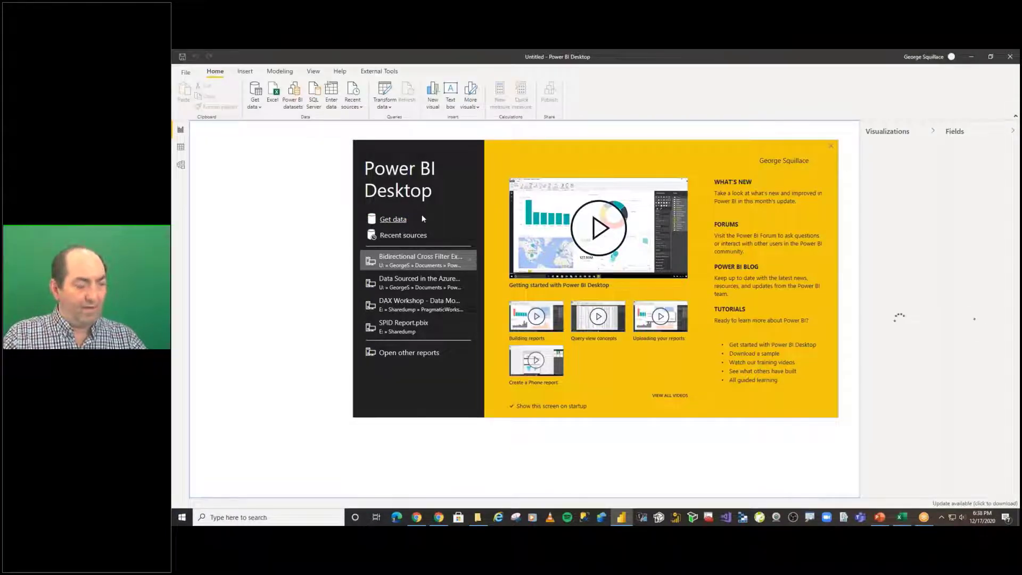
# Mark up the report's Get data command and the neighbouring data source commands, then clear the annotations.
pyautogui.hotkey('ctrl', 'shift', 'F5')
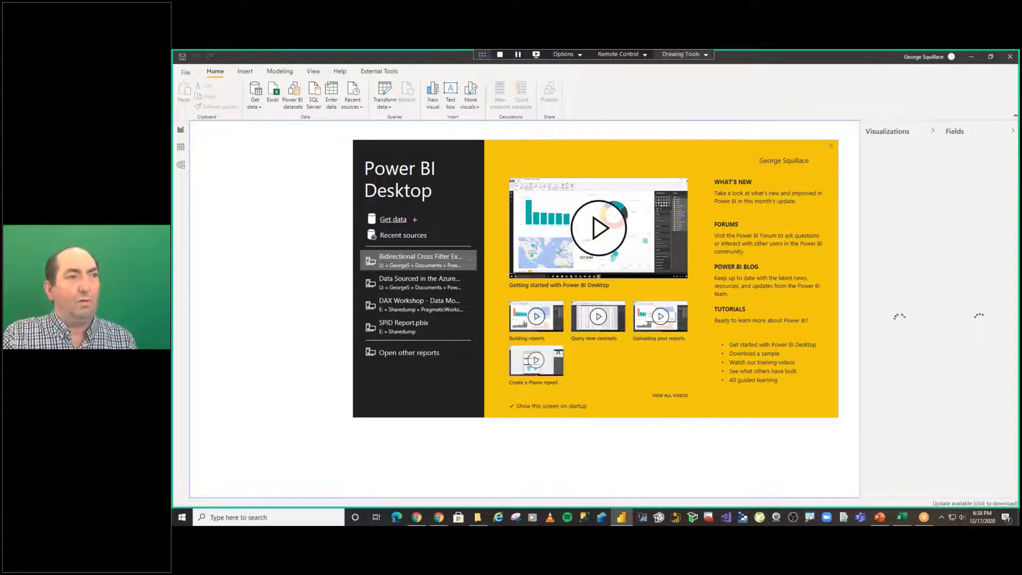
pyautogui.moveTo(417, 221); pyautogui.dragTo(257, 111)
pyautogui.moveTo(214, 56)
pyautogui.mouseDown()
pyautogui.moveTo(193, 64)
pyautogui.moveTo(227, 58)
pyautogui.moveTo(232, 85)
pyautogui.moveTo(277, 114)
pyautogui.moveTo(282, 80)
pyautogui.moveTo(269, 107)
pyautogui.mouseUp()
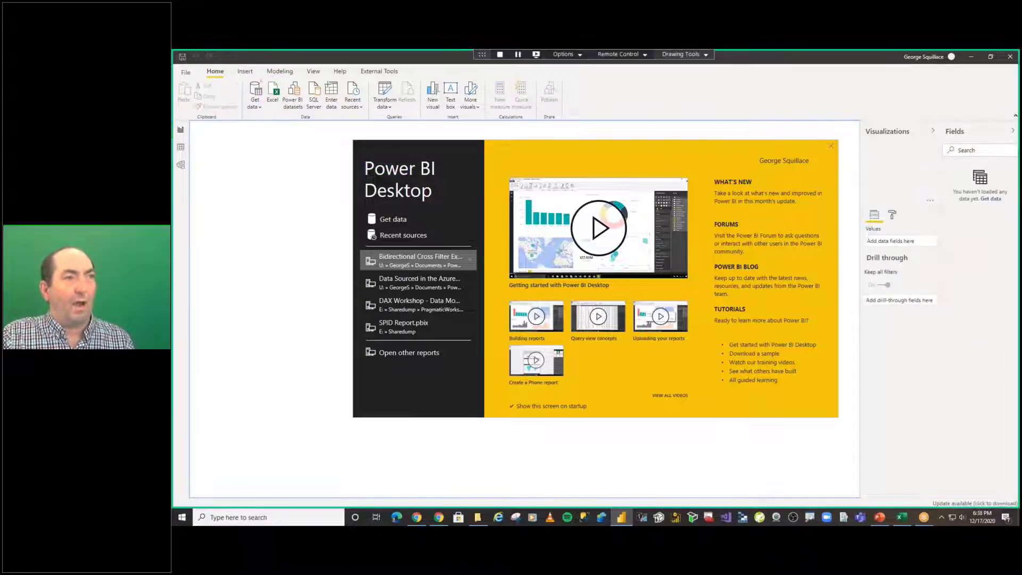
pyautogui.moveTo(261, 76)
pyautogui.mouseDown()
pyautogui.moveTo(290, 114)
pyautogui.moveTo(370, 113)
pyautogui.mouseUp()
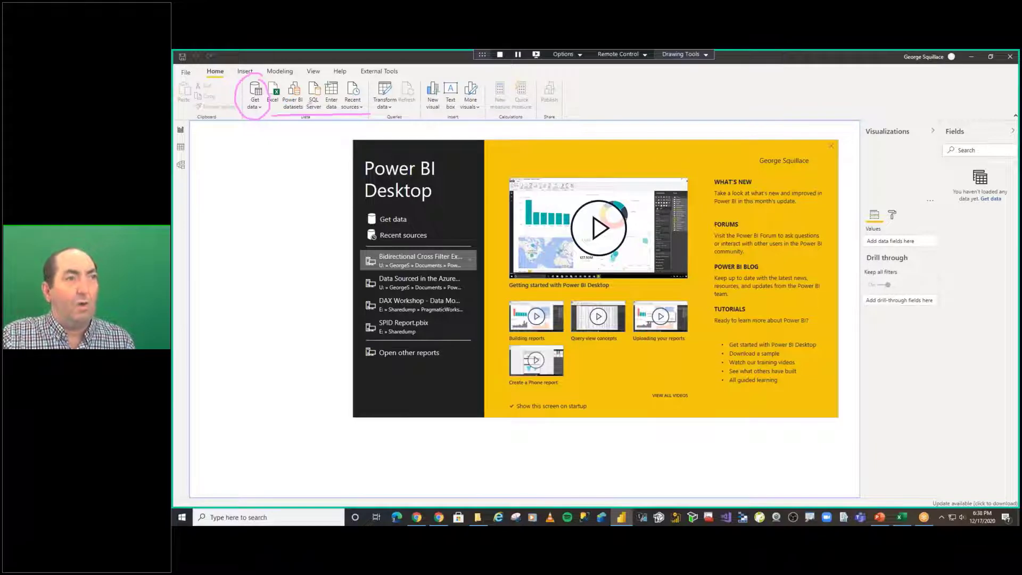
pyautogui.moveTo(267, 75)
pyautogui.mouseDown()
pyautogui.moveTo(229, 103)
pyautogui.moveTo(270, 80)
pyautogui.mouseUp()
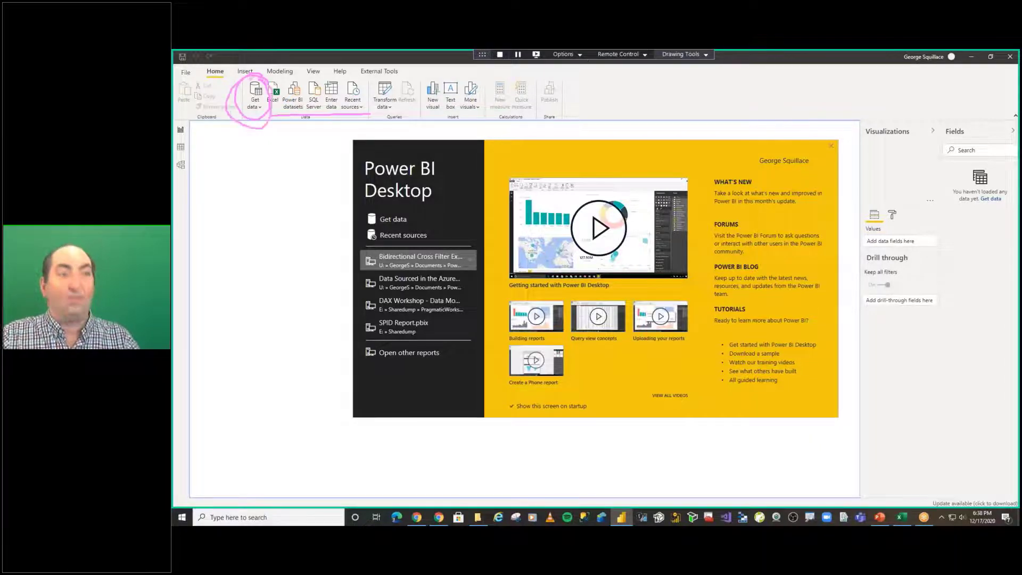
pyautogui.press('Escape')
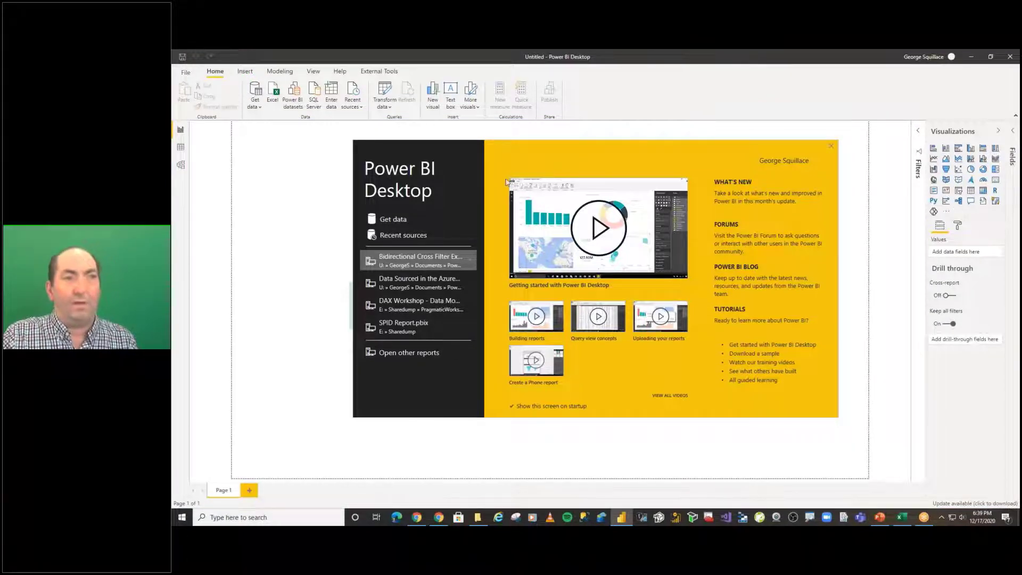
# Dismiss the start screen and open the Get Data dialog with the complete list of data sources.
pyautogui.moveTo(506, 182)
pyautogui.mouseDown()
pyautogui.moveTo(745, 129)
pyautogui.moveTo(819, 143)
pyautogui.mouseUp()
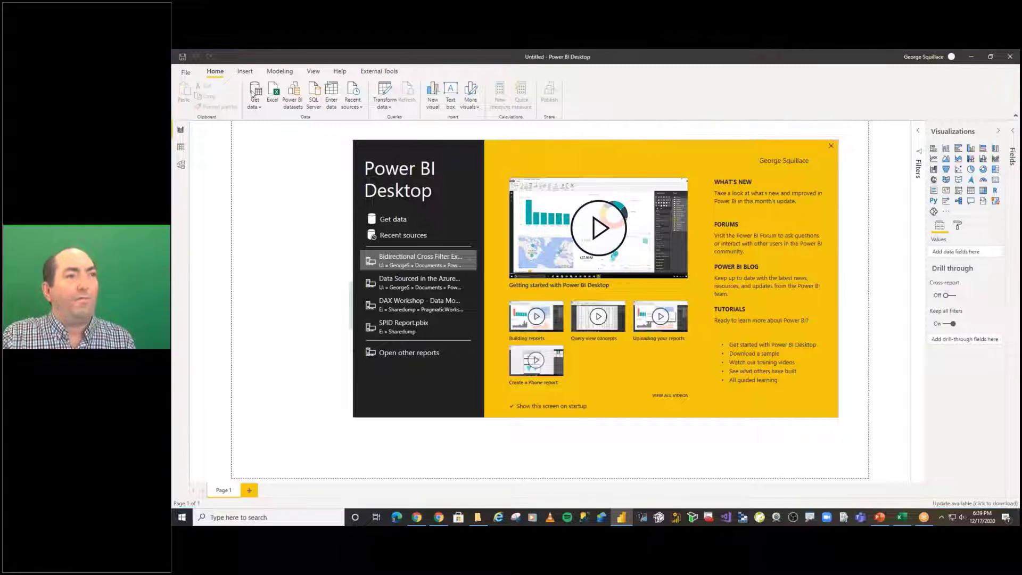
pyautogui.click(831, 146)
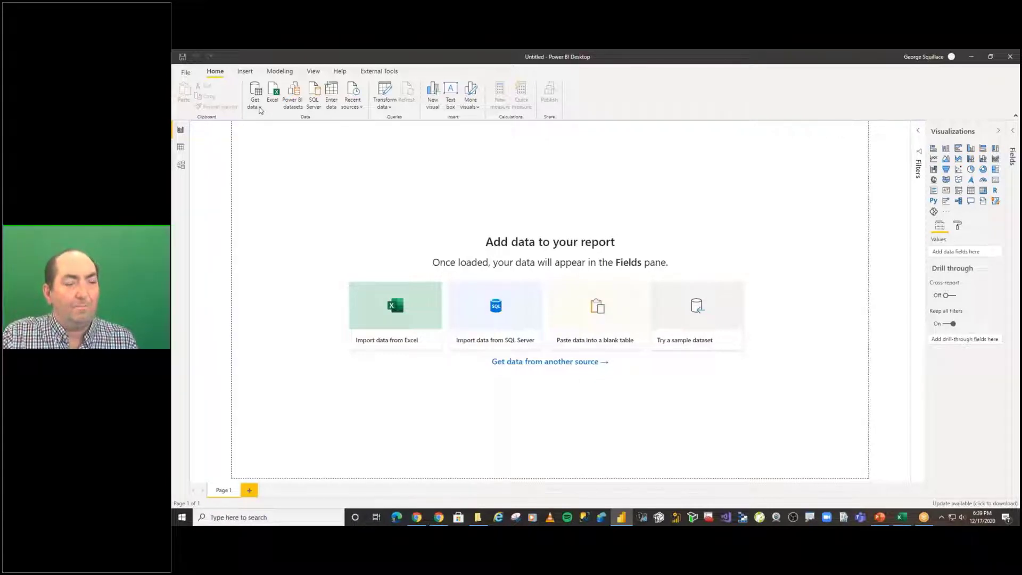
pyautogui.click(259, 109)
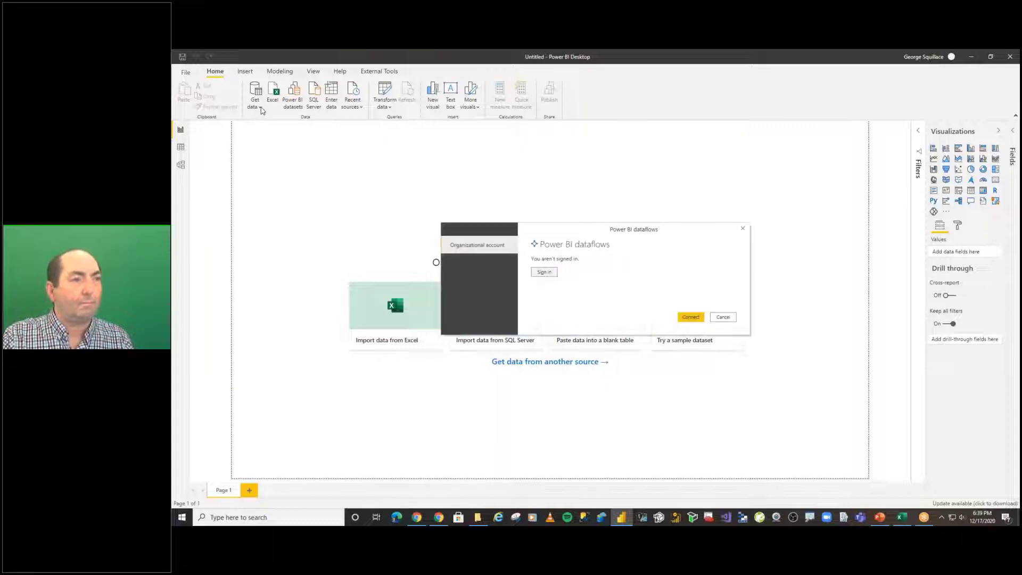
pyautogui.click(721, 318)
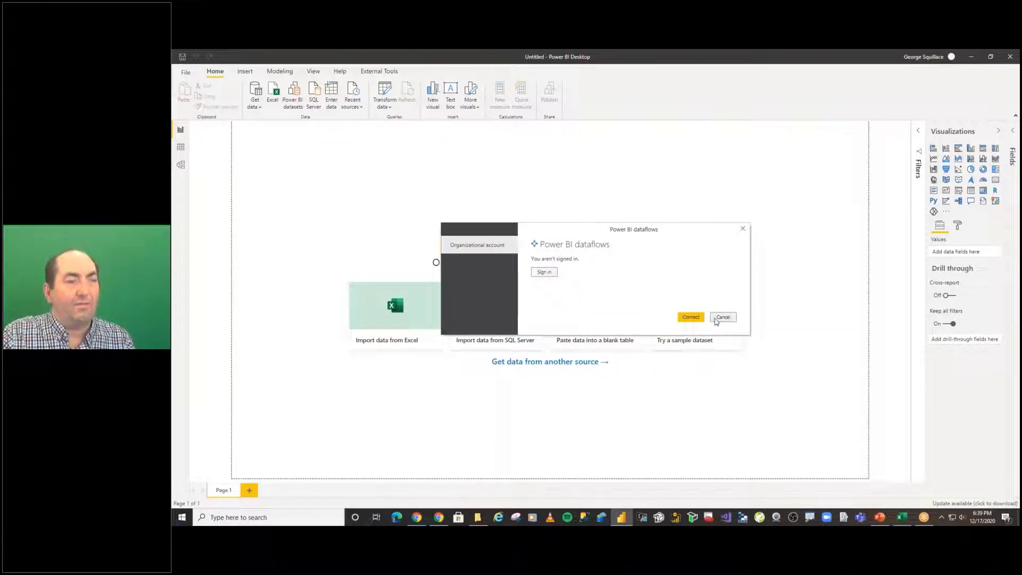
pyautogui.click(260, 109)
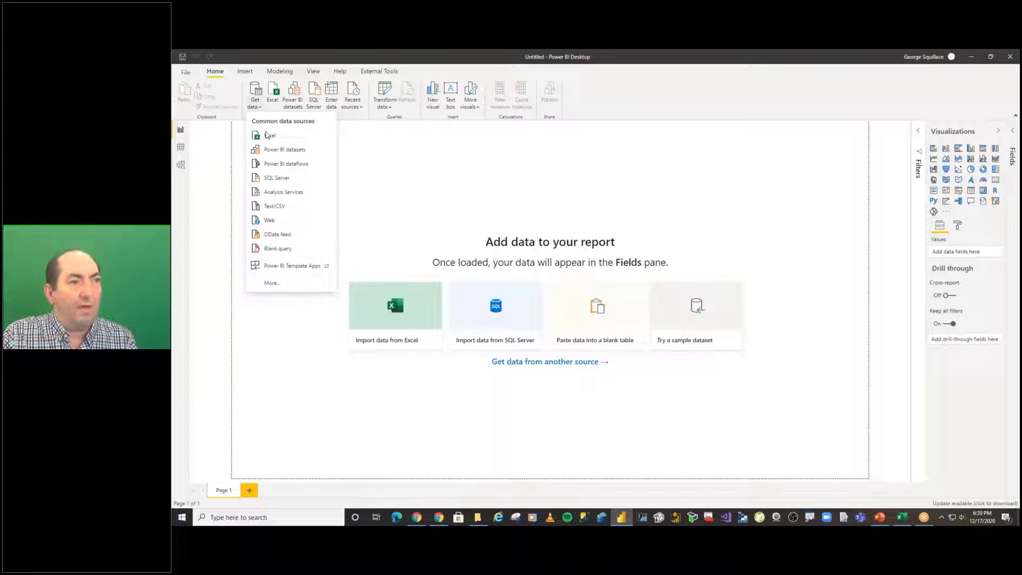
pyautogui.click(282, 288)
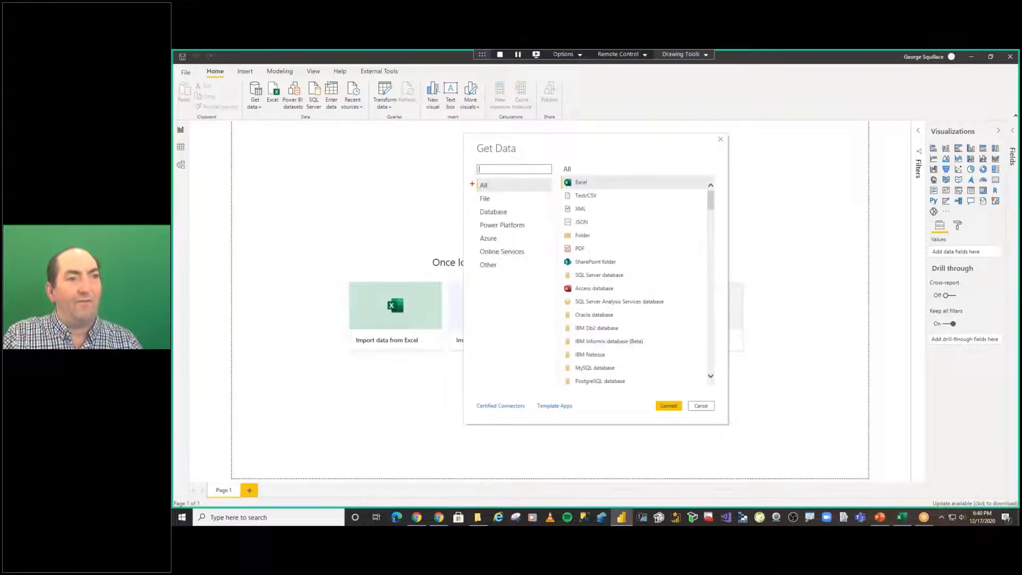
# Review the connectors available in the All, File and Database categories of the Get Data dialog.
pyautogui.moveTo(473, 184); pyautogui.dragTo(435, 182)
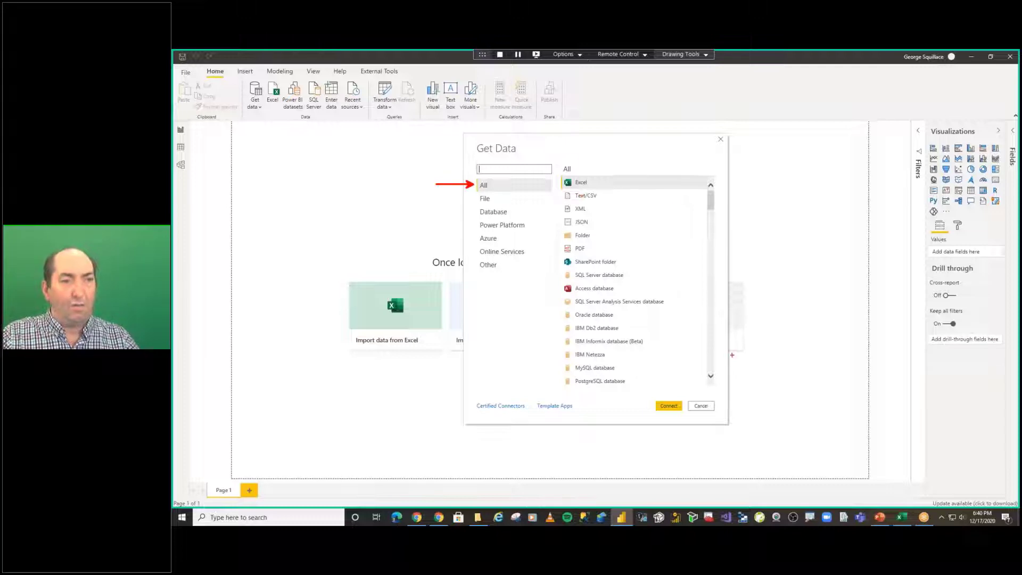
pyautogui.moveTo(694, 378); pyautogui.dragTo(693, 171)
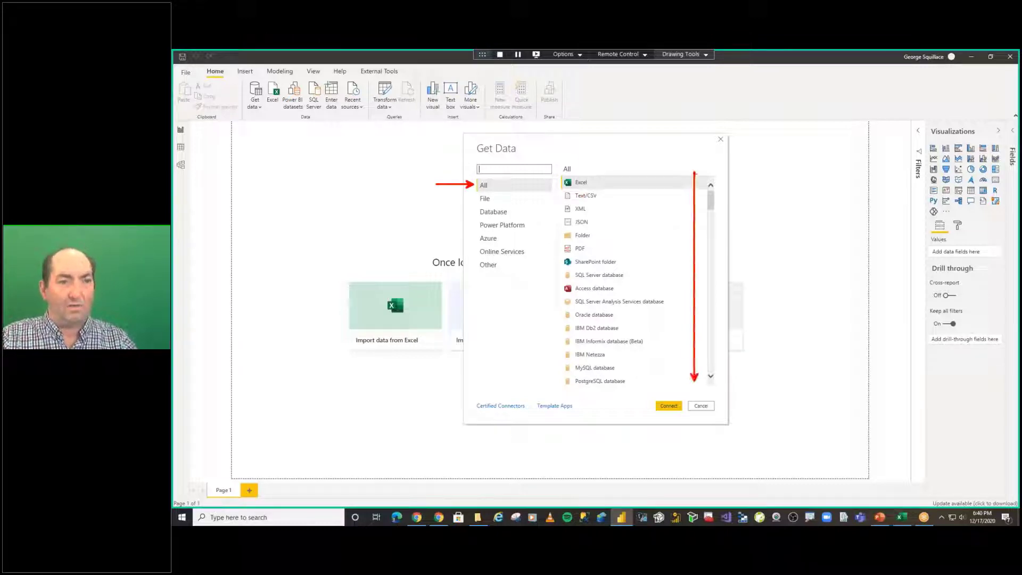
pyautogui.press('Escape')
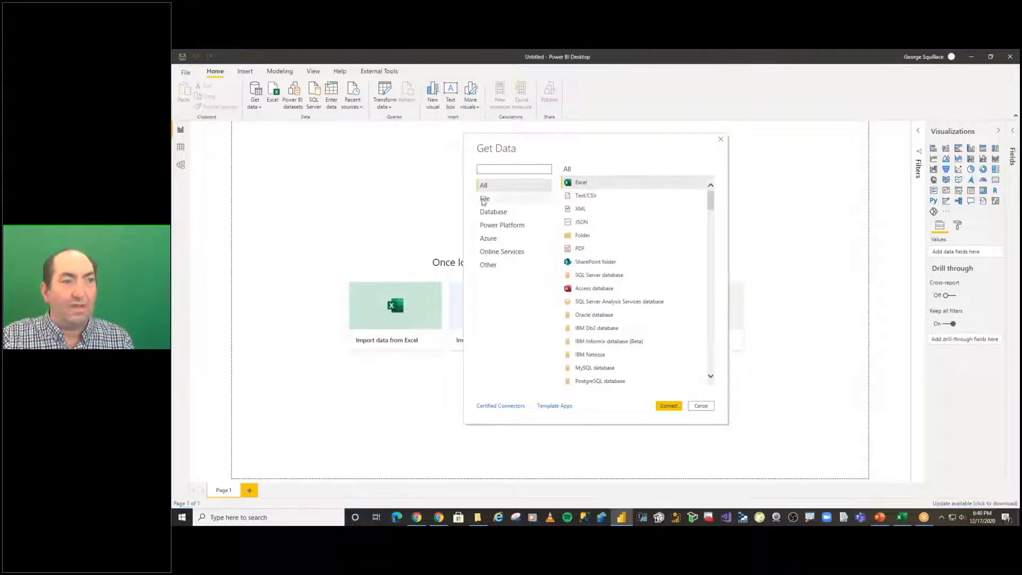
pyautogui.click(484, 202)
pyautogui.click(484, 201)
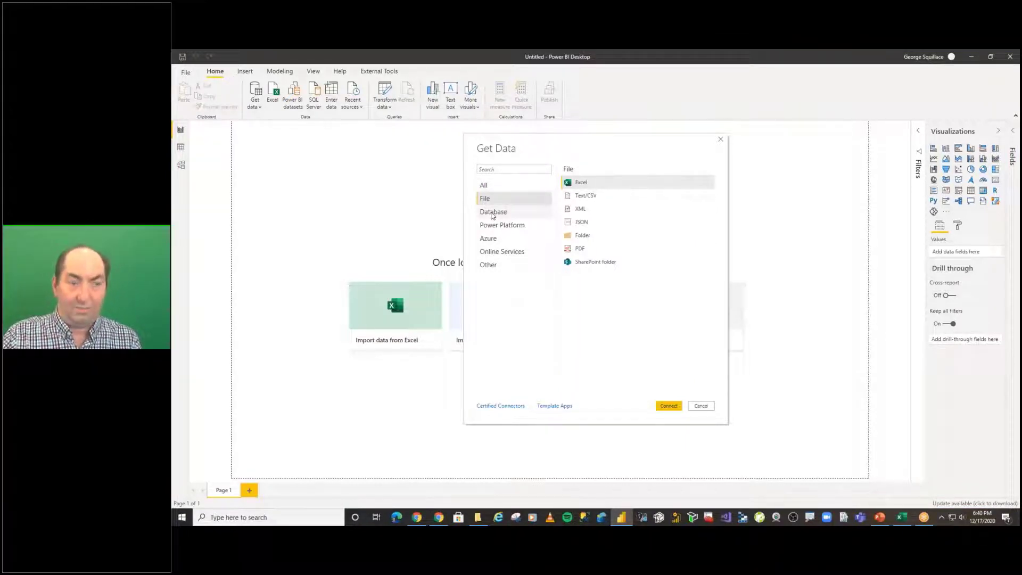
pyautogui.click(493, 214)
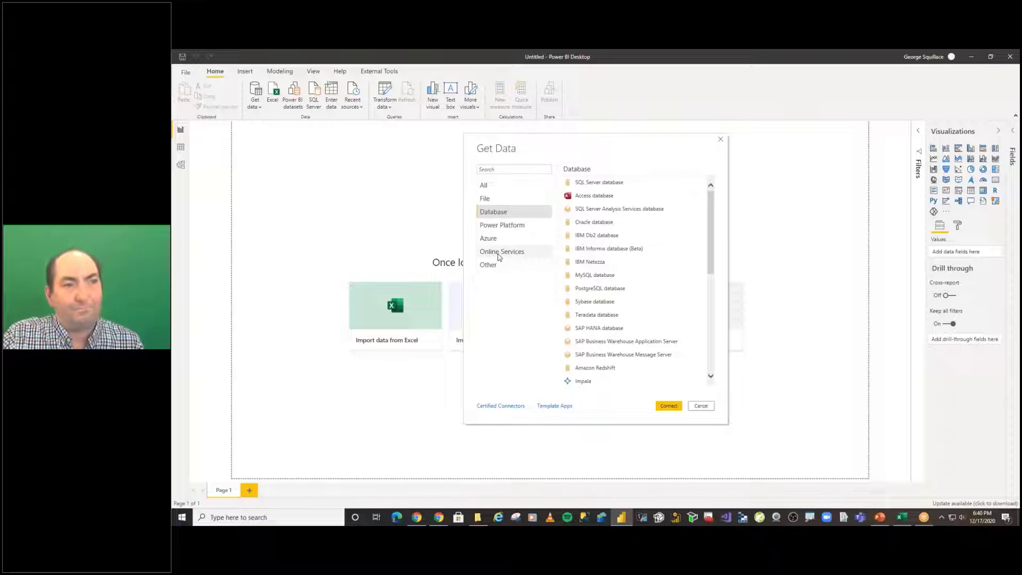
# Browse the Online Services connectors, write a temporary "Yes" annotation beside them and clear the markup.
pyautogui.click(498, 254)
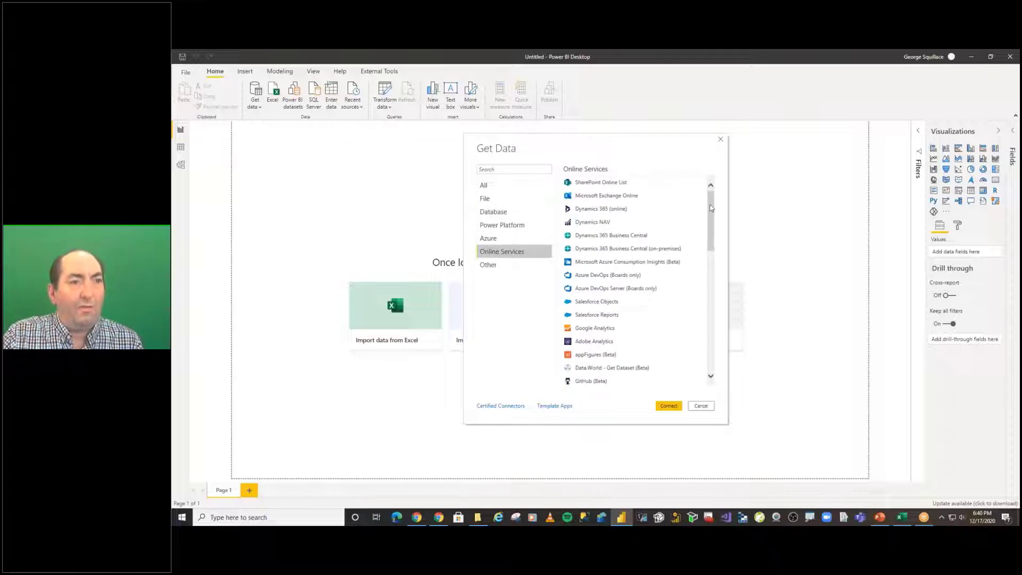
pyautogui.moveTo(711, 208)
pyautogui.mouseDown()
pyautogui.moveTo(713, 327)
pyautogui.moveTo(715, 220)
pyautogui.mouseUp()
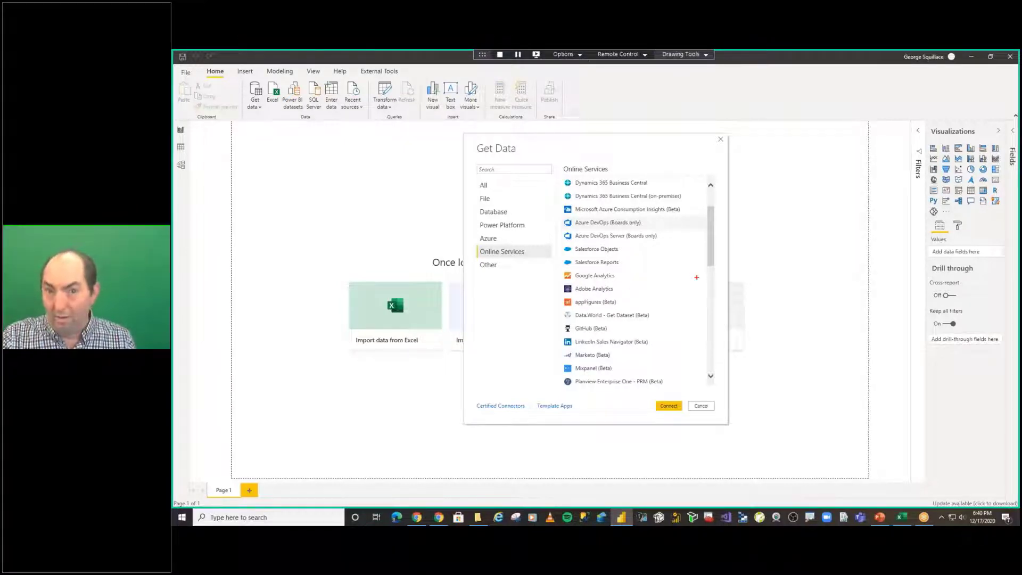
pyautogui.moveTo(690, 260)
pyautogui.mouseDown()
pyautogui.moveTo(714, 266)
pyautogui.moveTo(708, 293)
pyautogui.moveTo(790, 285)
pyautogui.mouseUp()
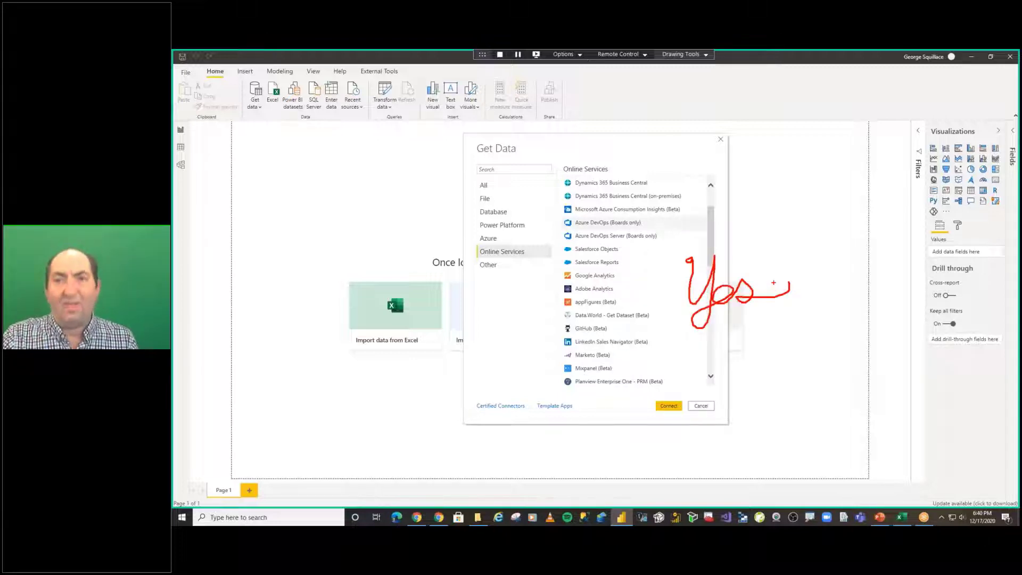
pyautogui.press('Escape')
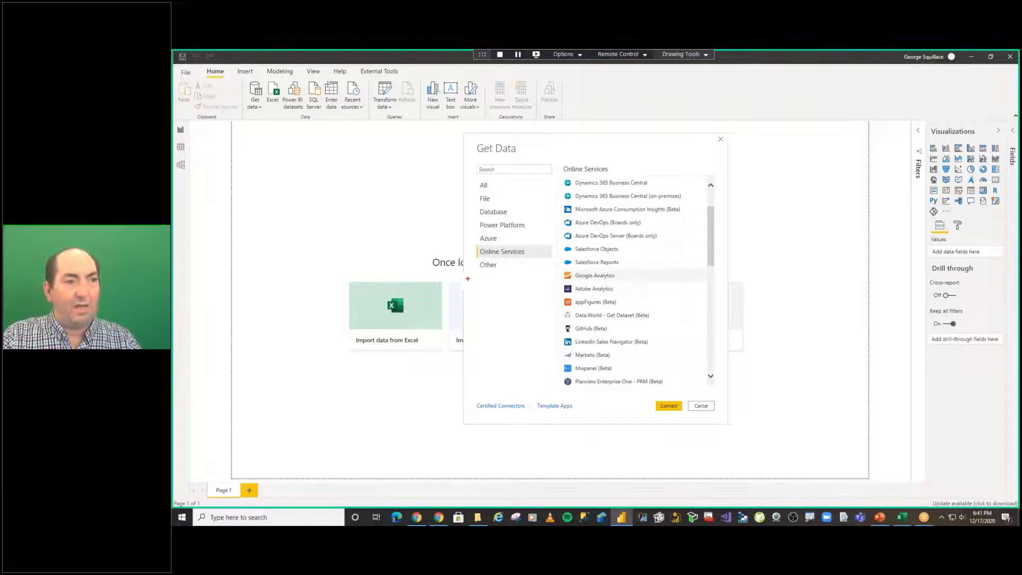
pyautogui.moveTo(527, 290); pyautogui.dragTo(492, 271)
pyautogui.press('Escape')
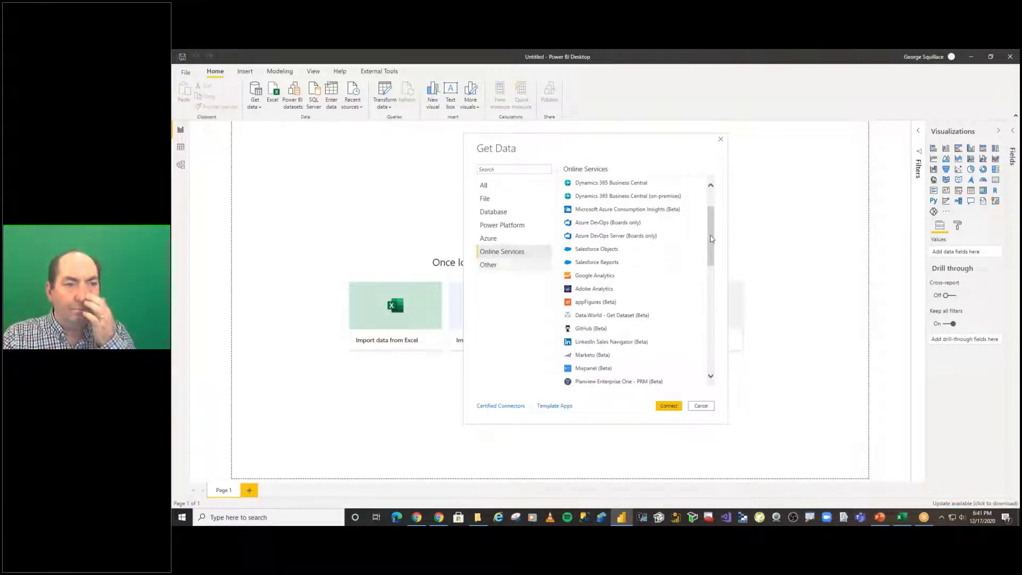
# Browse the connectors in the Other category and circle the ODBC and OLE DB entries.
pyautogui.moveTo(711, 239); pyautogui.dragTo(714, 356)
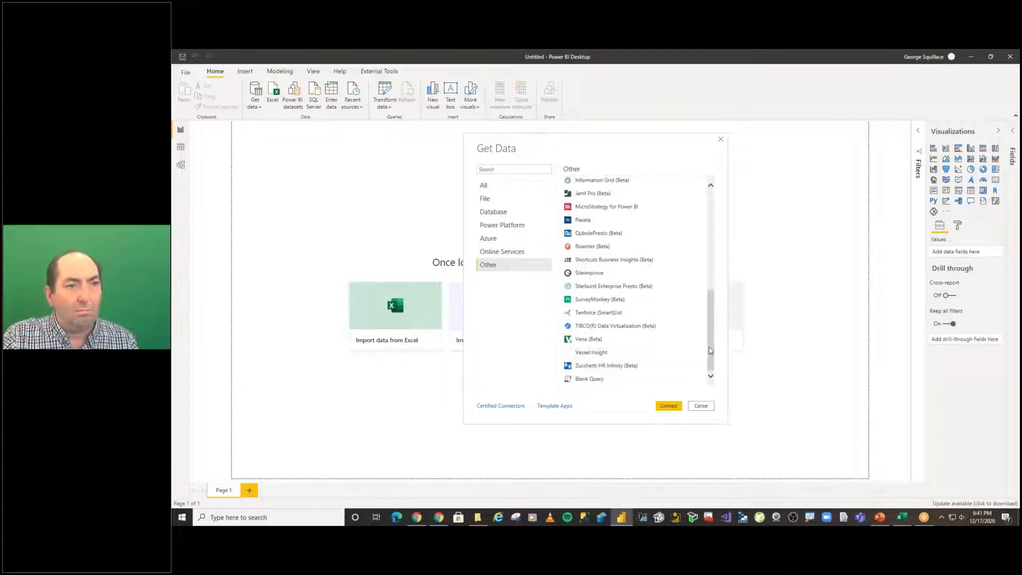
pyautogui.moveTo(708, 350); pyautogui.dragTo(716, 284)
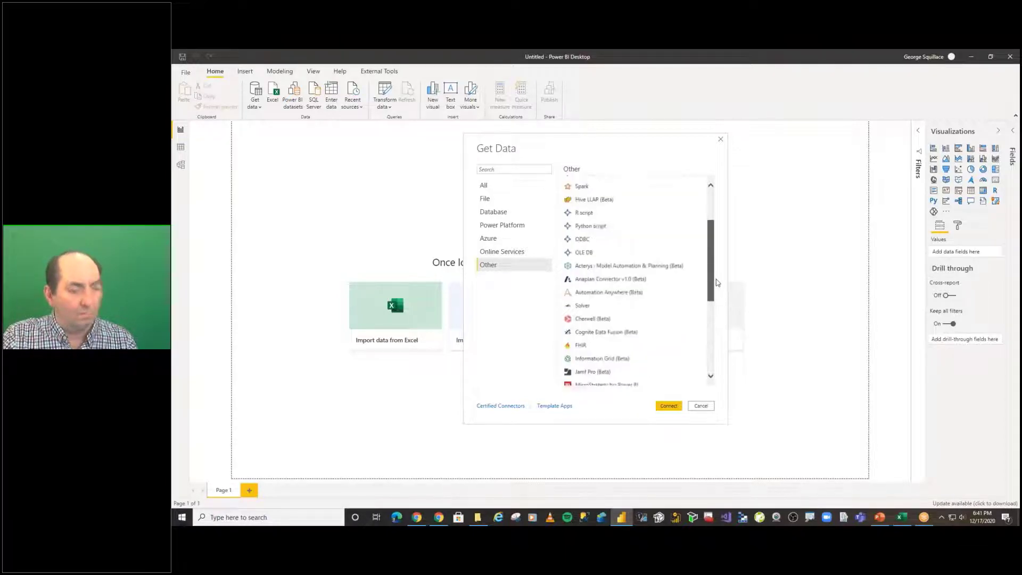
pyautogui.hotkey('ctrl', '2')
pyautogui.moveTo(596, 234)
pyautogui.mouseDown()
pyautogui.moveTo(543, 246)
pyautogui.moveTo(636, 246)
pyautogui.moveTo(565, 235)
pyautogui.mouseUp()
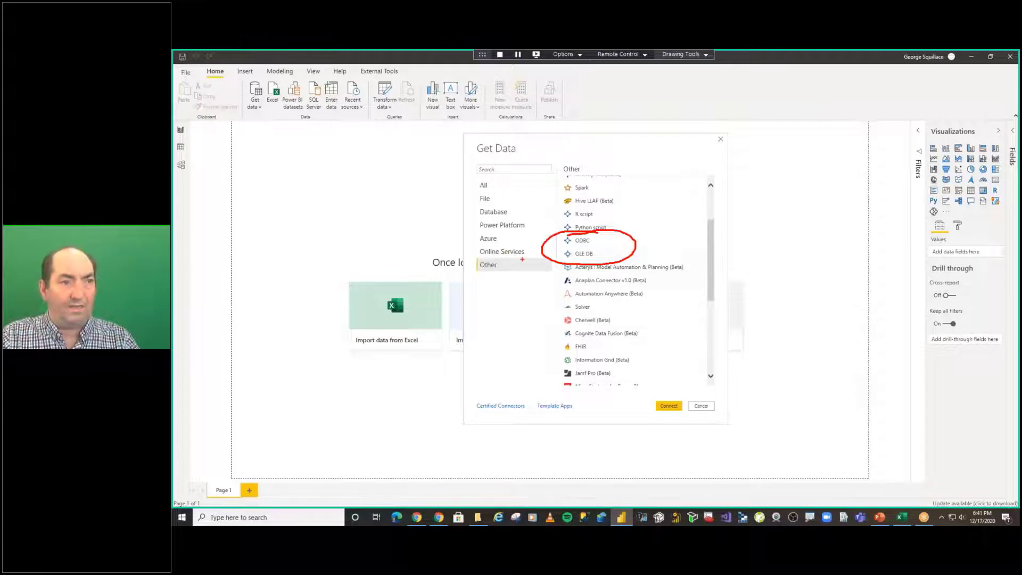
# Clear the markup and connect to the Excel workbook "GJS - PBI and Power Query Project and Demos ~ Sales Data.xlsx" in the Sharedump folder.
pyautogui.press('Escape')
pyautogui.click(484, 199)
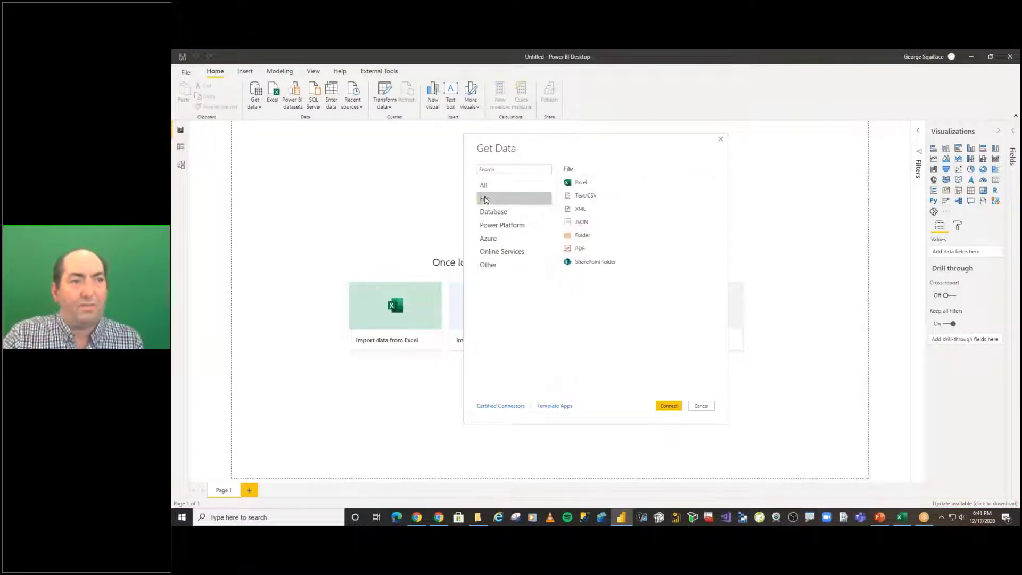
pyautogui.click(586, 186)
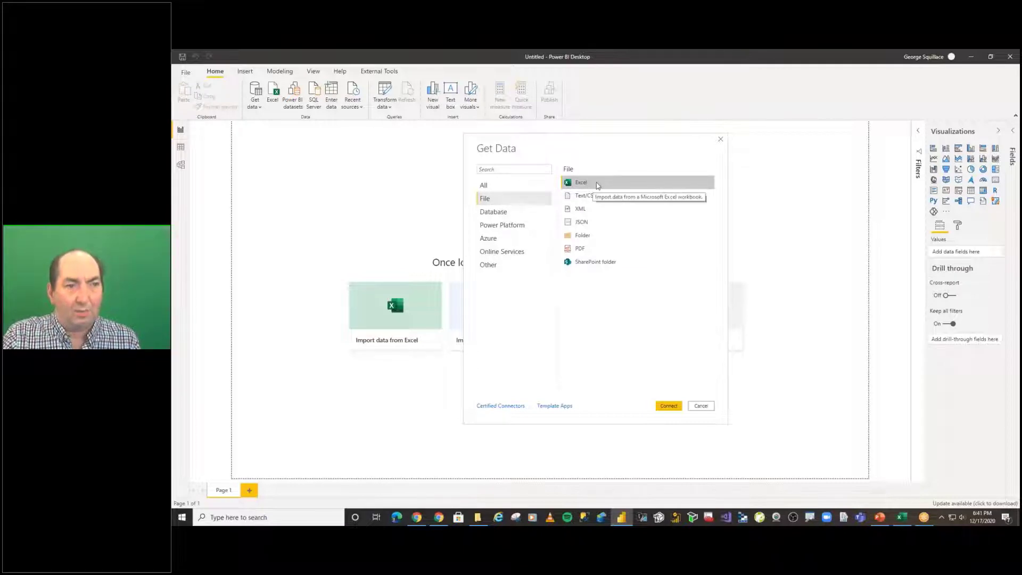
pyautogui.click(662, 407)
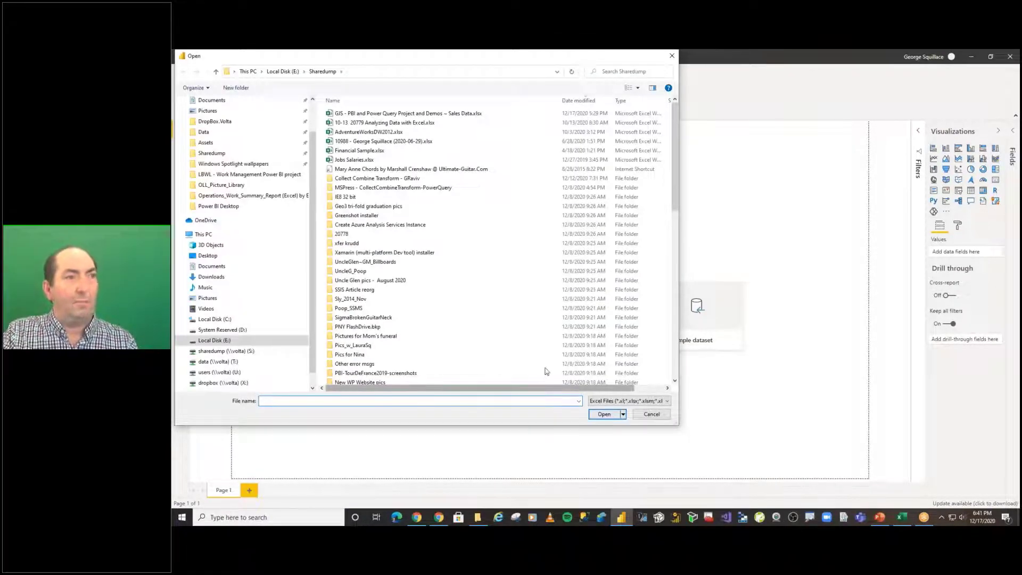
pyautogui.moveTo(255, 59)
pyautogui.mouseDown()
pyautogui.moveTo(348, 83)
pyautogui.moveTo(375, 71)
pyautogui.moveTo(386, 108)
pyautogui.moveTo(395, 101)
pyautogui.mouseUp()
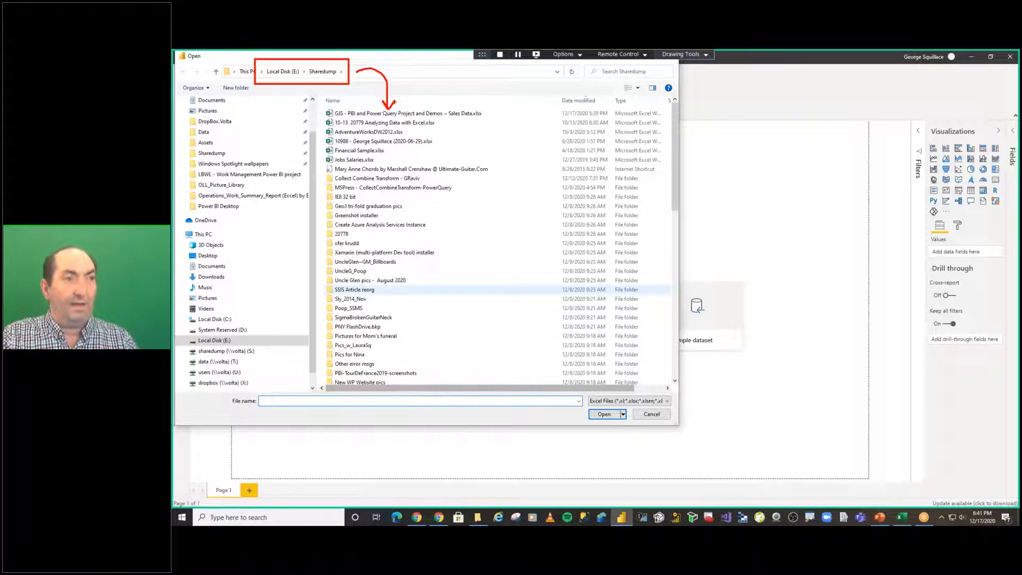
pyautogui.click(390, 114)
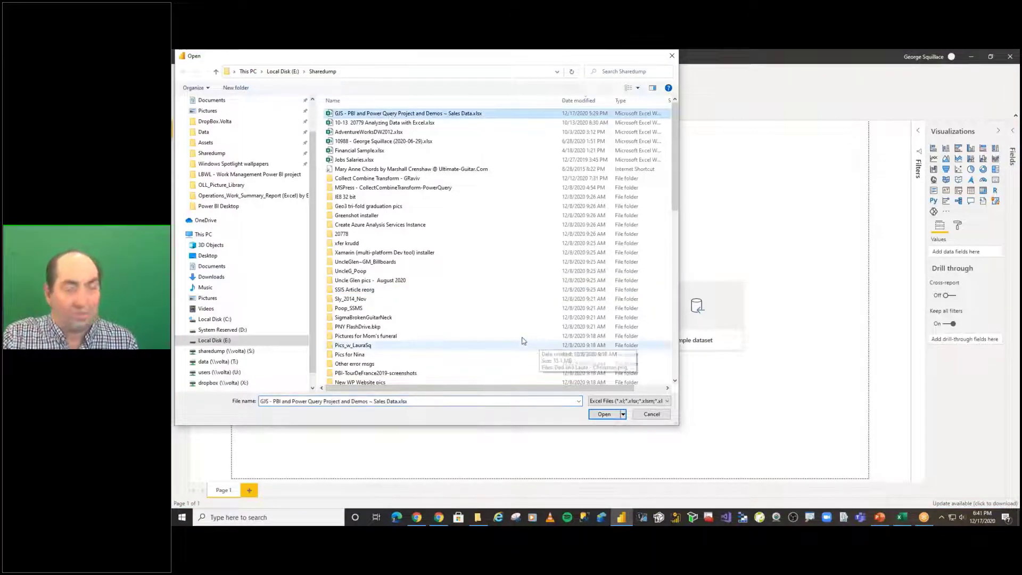
pyautogui.click(601, 415)
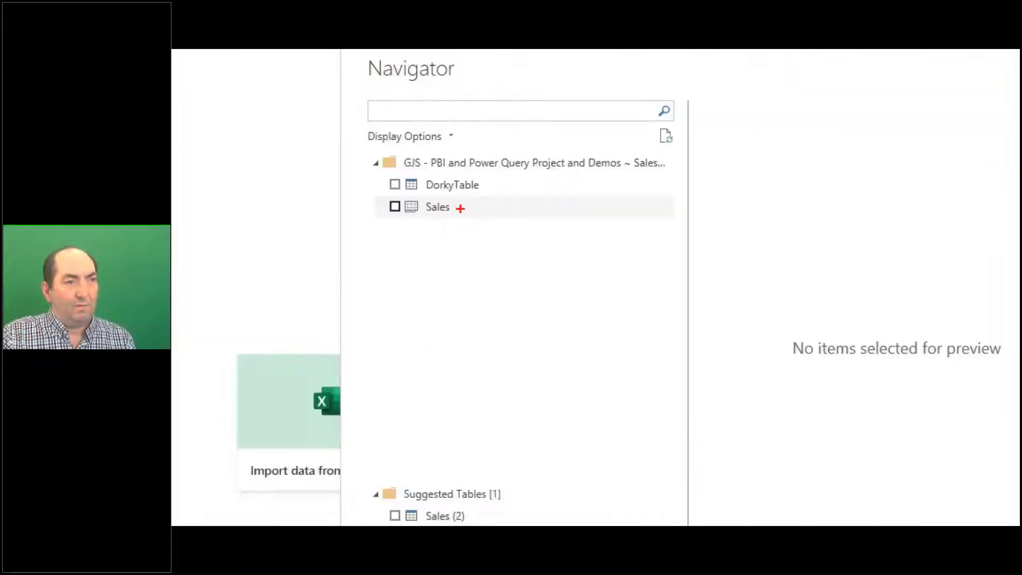
# Mark the DorkyTable and Sales entries in the Navigator with arrows and preview the data of each.
pyautogui.moveTo(384, 182); pyautogui.dragTo(312, 128)
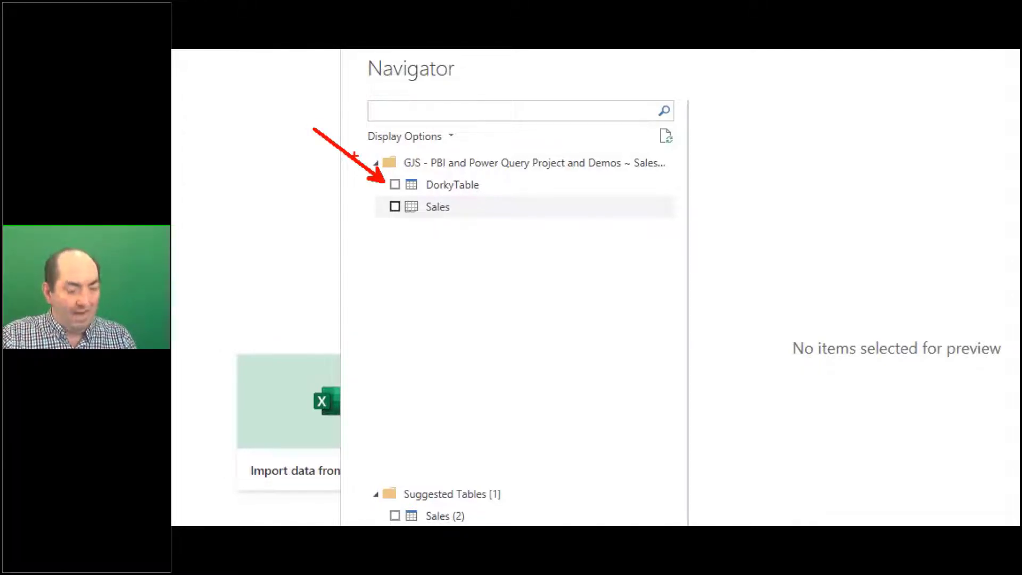
pyautogui.moveTo(386, 211); pyautogui.dragTo(321, 240)
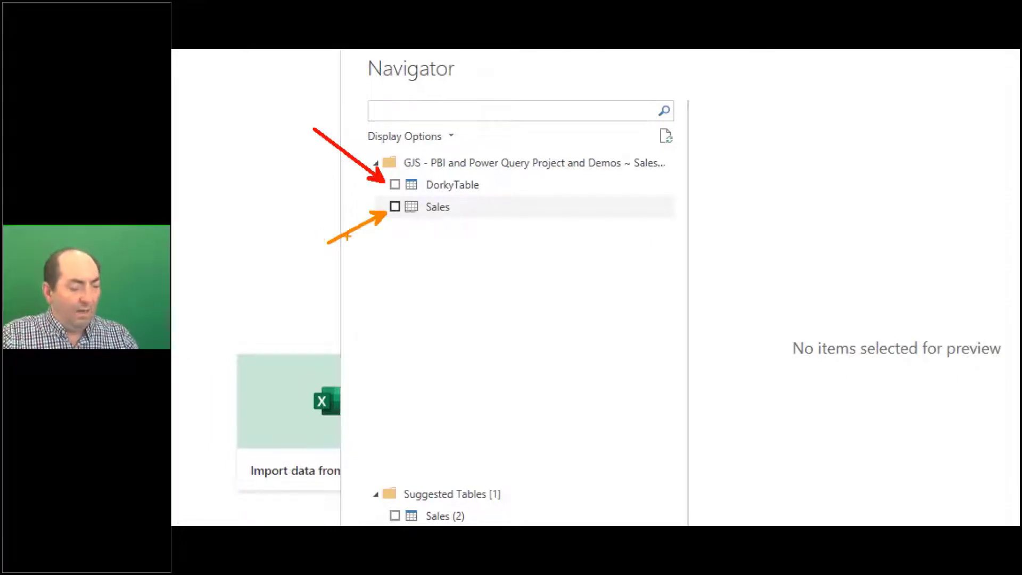
pyautogui.click(452, 187)
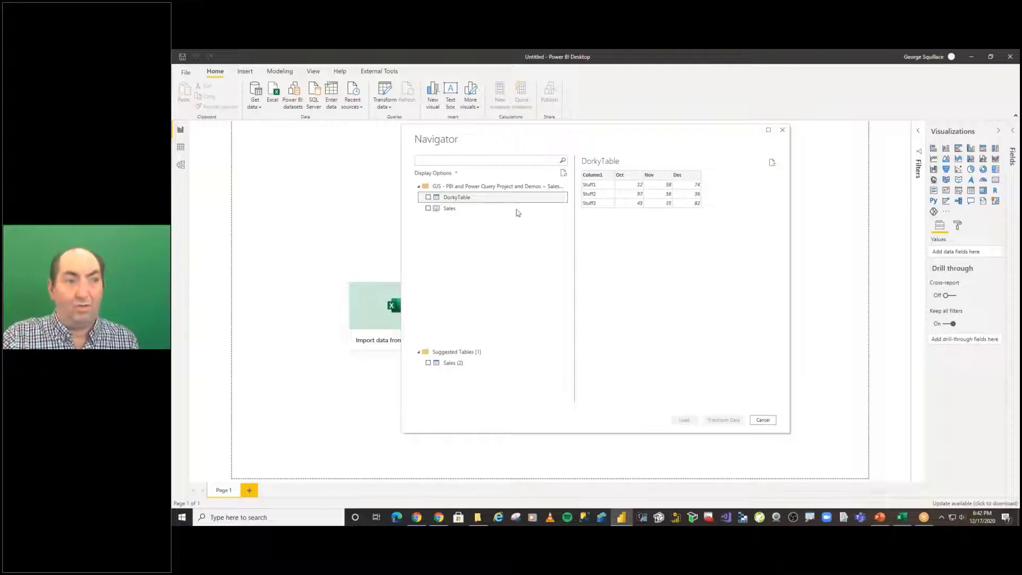
pyautogui.click(435, 209)
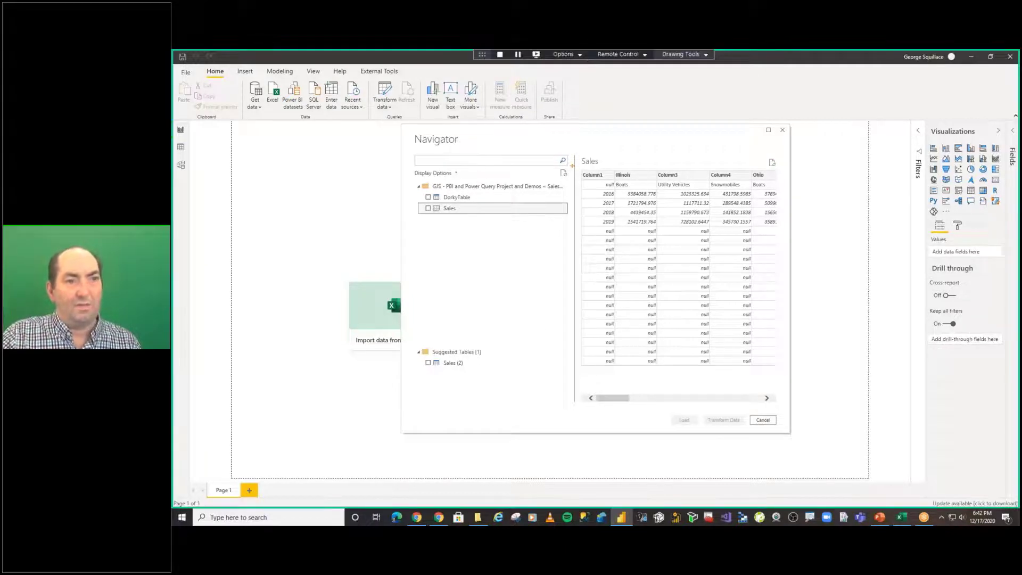
pyautogui.moveTo(572, 166); pyautogui.dragTo(868, 183)
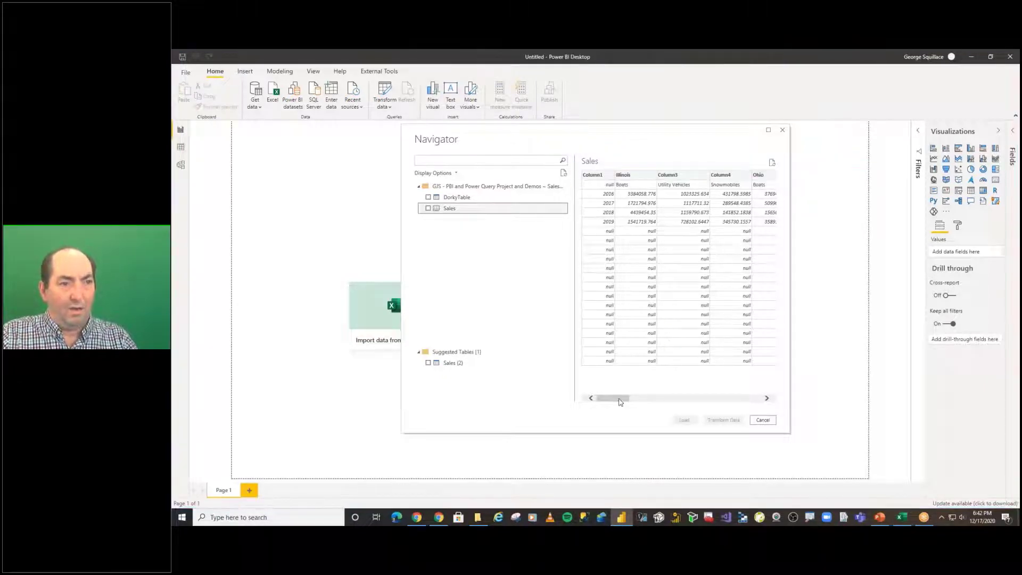
pyautogui.moveTo(620, 401)
pyautogui.mouseDown()
pyautogui.moveTo(708, 399)
pyautogui.moveTo(616, 397)
pyautogui.mouseUp()
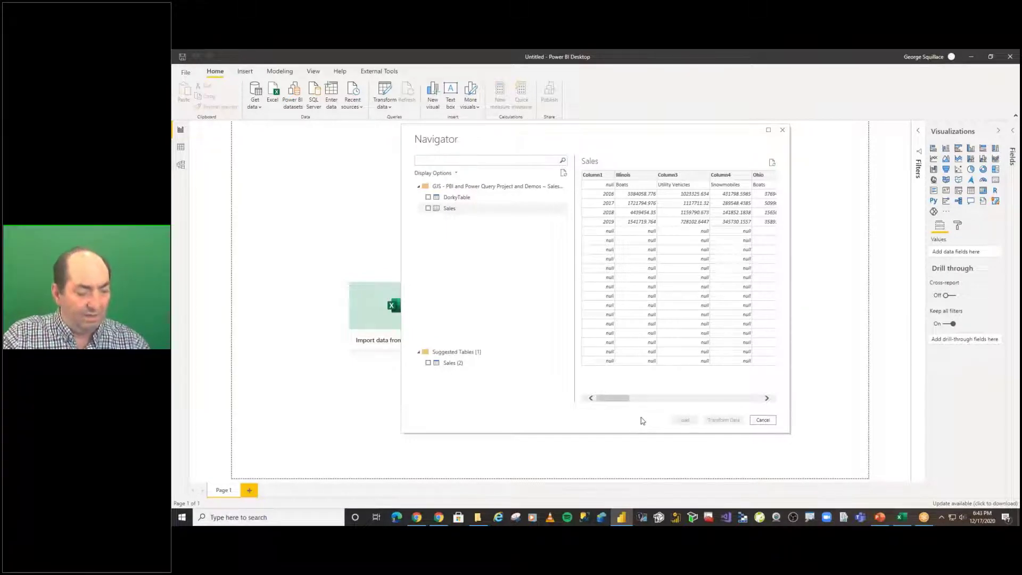
# Circle the Load and Transform Data options in blue and draw the labels A and B with a small box beside B.
pyautogui.moveTo(708, 403)
pyautogui.mouseDown()
pyautogui.moveTo(667, 415)
pyautogui.moveTo(682, 432)
pyautogui.moveTo(691, 407)
pyautogui.mouseUp()
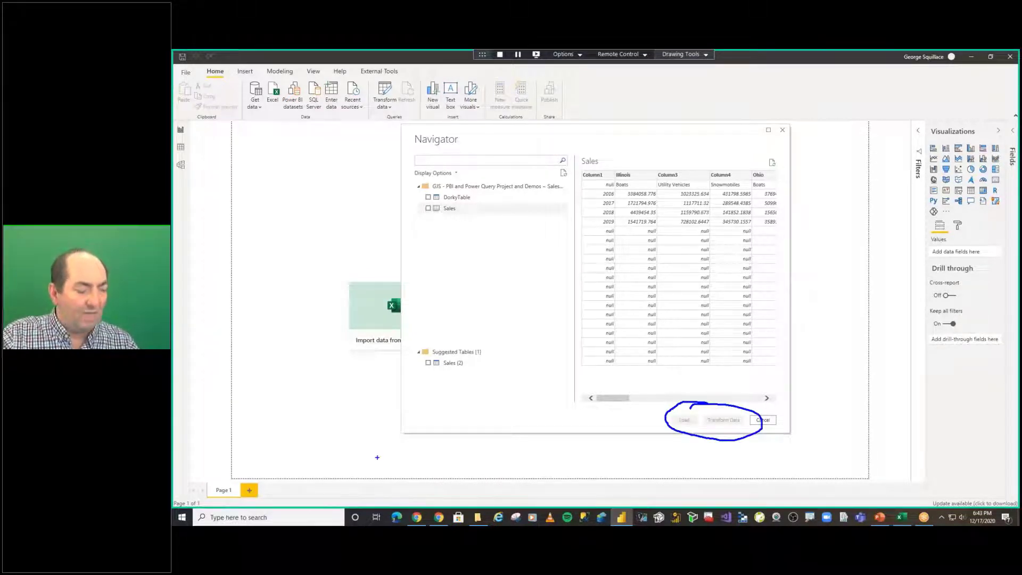
pyautogui.moveTo(378, 457)
pyautogui.mouseDown()
pyautogui.moveTo(370, 480)
pyautogui.moveTo(380, 465)
pyautogui.moveTo(390, 483)
pyautogui.moveTo(387, 469)
pyautogui.mouseUp()
pyautogui.moveTo(546, 379)
pyautogui.mouseDown()
pyautogui.moveTo(548, 410)
pyautogui.moveTo(557, 381)
pyautogui.moveTo(564, 403)
pyautogui.moveTo(545, 408)
pyautogui.mouseUp()
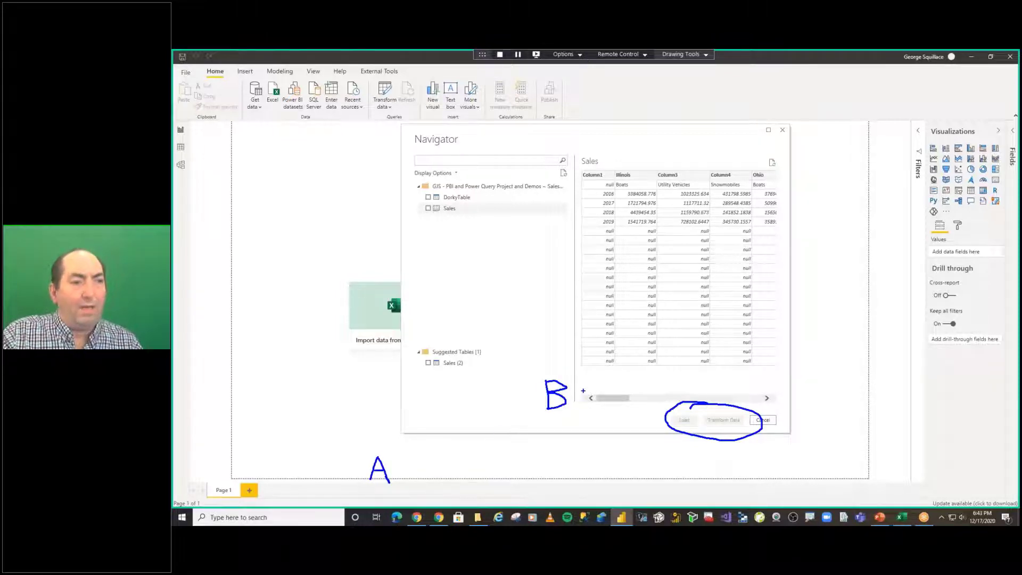
pyautogui.moveTo(579, 372)
pyautogui.mouseDown()
pyautogui.moveTo(596, 384)
pyautogui.moveTo(588, 366)
pyautogui.moveTo(604, 366)
pyautogui.mouseUp()
pyautogui.moveTo(604, 366); pyautogui.dragTo(596, 383)
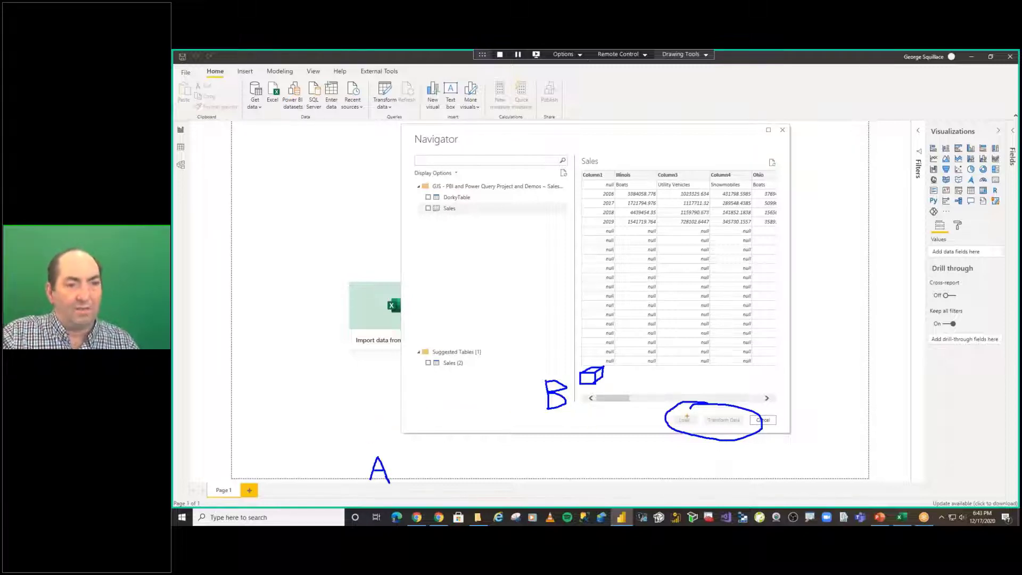
# Annotate the two routes from A to B with orange Load arrows and red Transform Data arrows, and clear all the markup.
pyautogui.moveTo(672, 423); pyautogui.dragTo(696, 421)
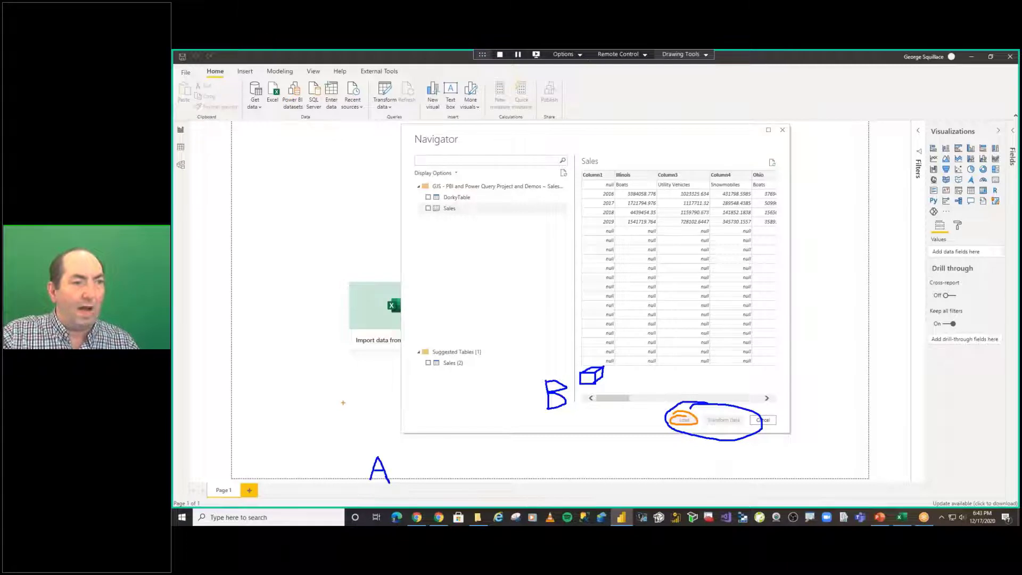
pyautogui.moveTo(341, 403)
pyautogui.mouseDown()
pyautogui.moveTo(339, 420)
pyautogui.moveTo(358, 420)
pyautogui.mouseUp()
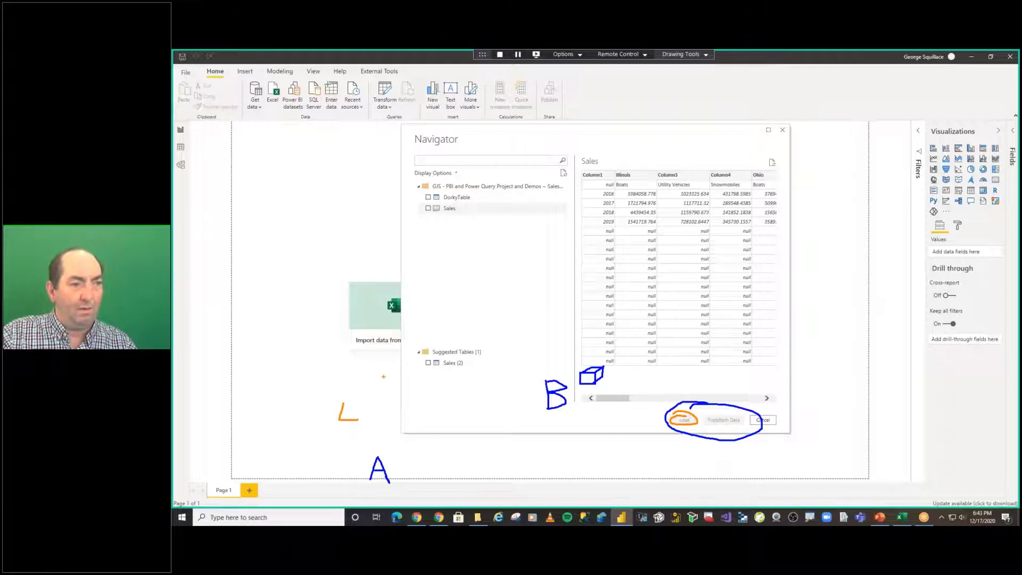
pyautogui.moveTo(383, 376); pyautogui.dragTo(383, 450)
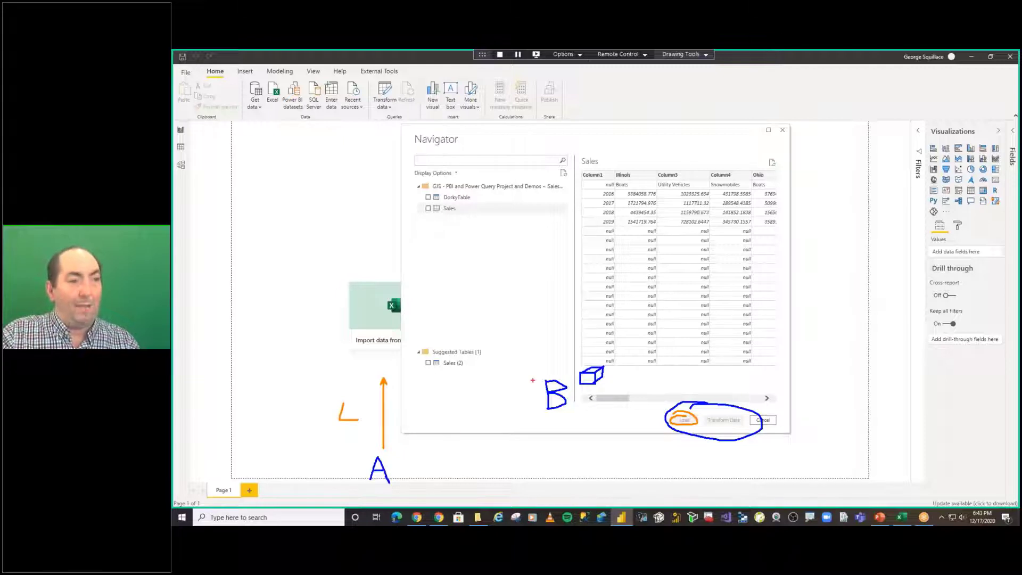
pyautogui.moveTo(532, 380); pyautogui.dragTo(403, 380)
pyautogui.moveTo(473, 362)
pyautogui.mouseDown()
pyautogui.moveTo(483, 373)
pyautogui.moveTo(486, 362)
pyautogui.mouseUp()
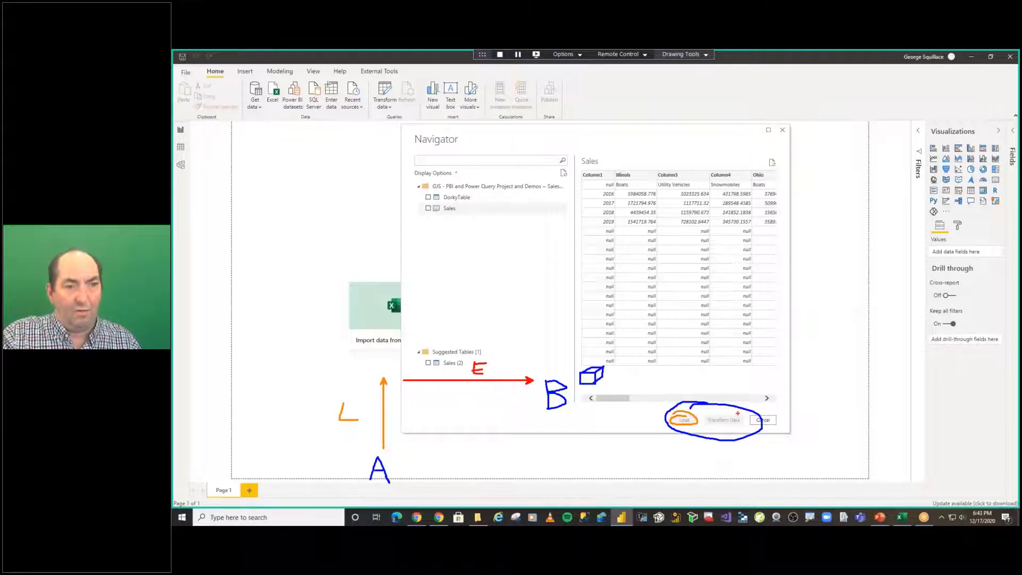
pyautogui.moveTo(737, 409)
pyautogui.mouseDown()
pyautogui.moveTo(708, 413)
pyautogui.moveTo(716, 430)
pyautogui.moveTo(738, 410)
pyautogui.mouseUp()
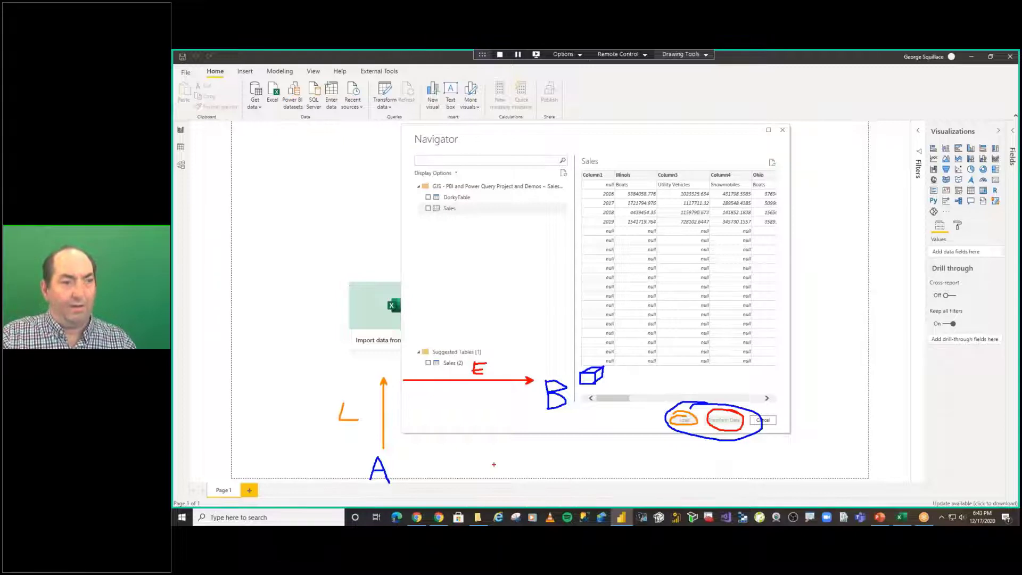
pyautogui.moveTo(557, 470); pyautogui.dragTo(413, 475)
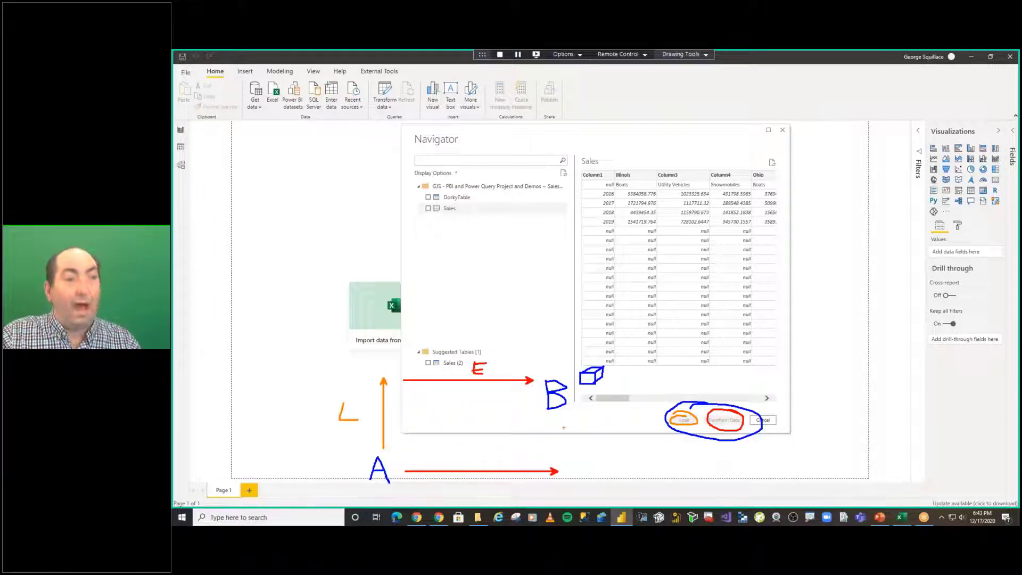
pyautogui.moveTo(558, 413)
pyautogui.mouseDown()
pyautogui.moveTo(558, 462)
pyautogui.moveTo(598, 448)
pyautogui.mouseUp()
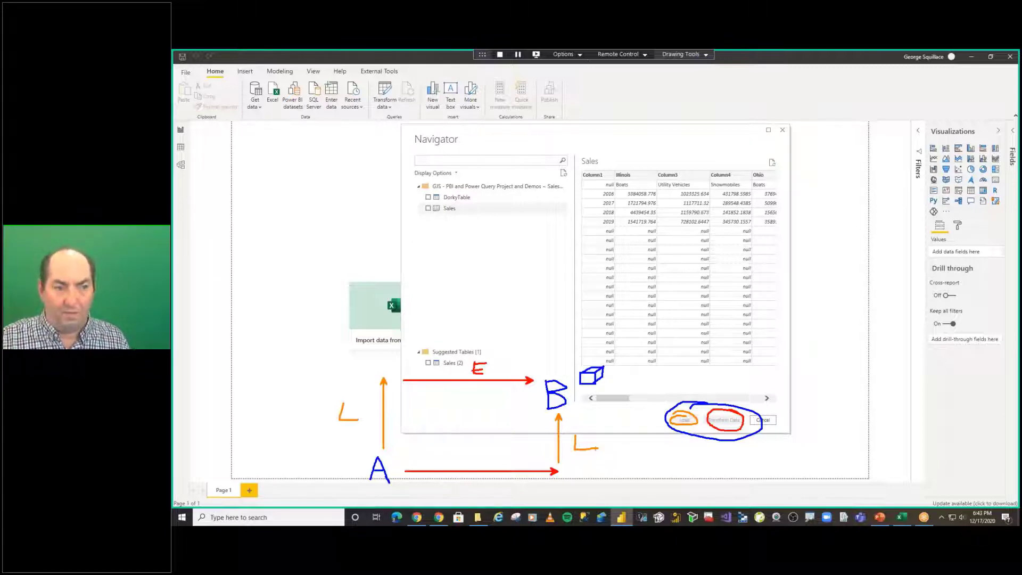
pyautogui.press('Escape')
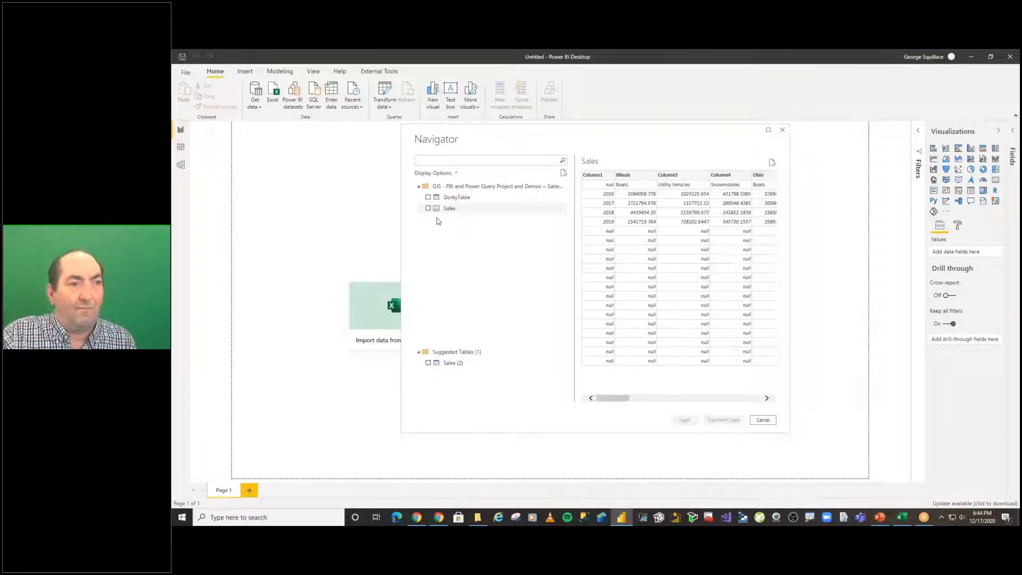
# Select the Sales sheet for import, compare it with the source workbook in Excel, and open it in the Power Query Editor.
pyautogui.click(428, 209)
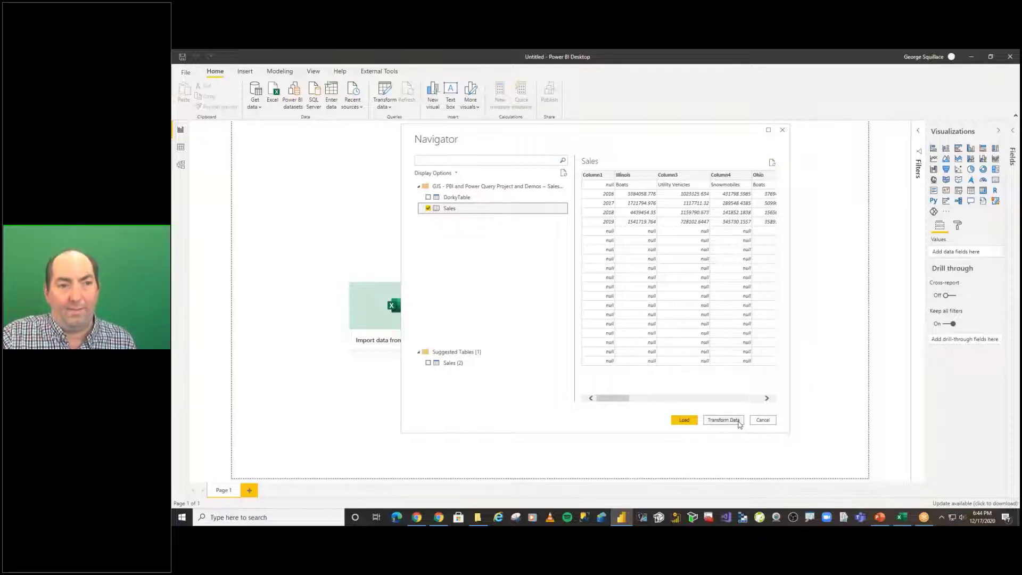
pyautogui.hotkey('alt', 'Tab')
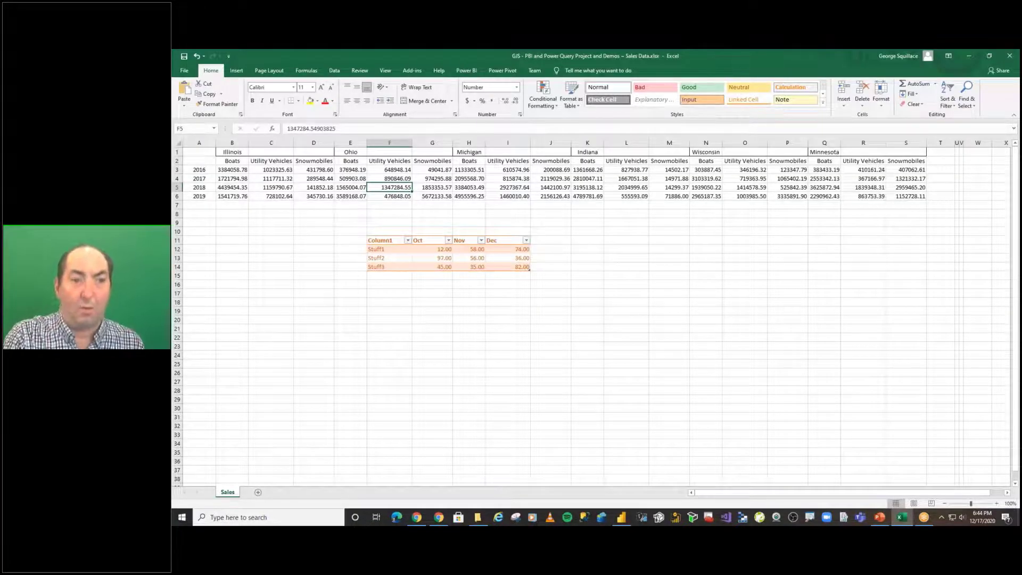
pyautogui.hotkey('alt', 'Tab')
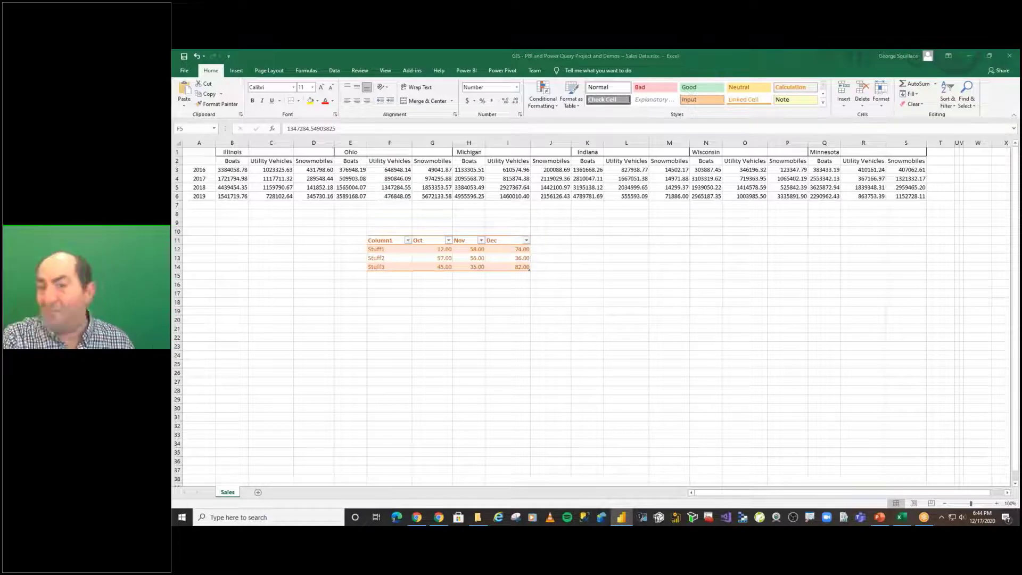
pyautogui.hotkey('alt', 'Tab')
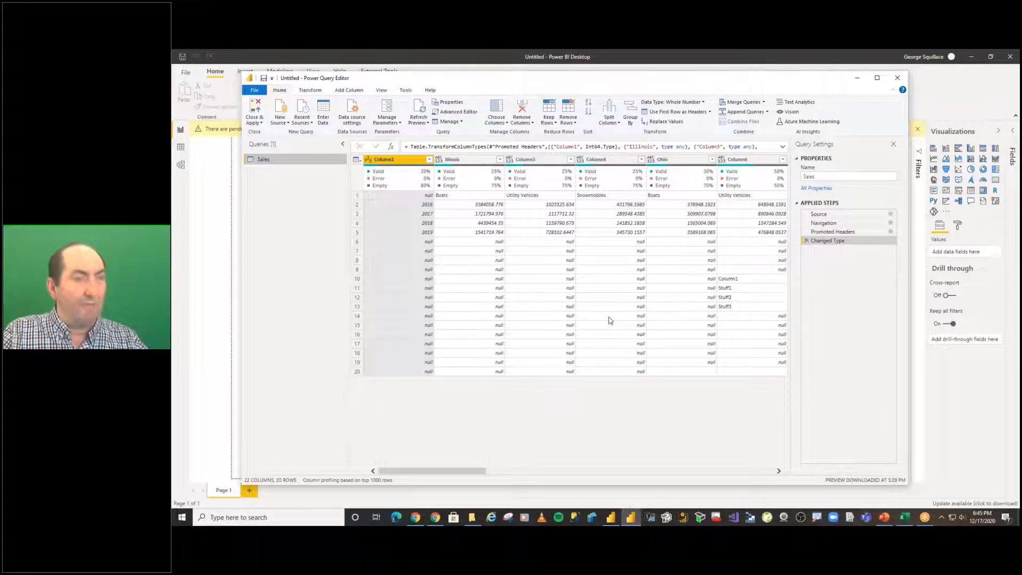
# Box and cross out the unwanted rows from row 6 down, bracket the first five rows, and clear the markup.
pyautogui.moveTo(402, 238)
pyautogui.mouseDown()
pyautogui.moveTo(774, 375)
pyautogui.moveTo(855, 389)
pyautogui.mouseUp()
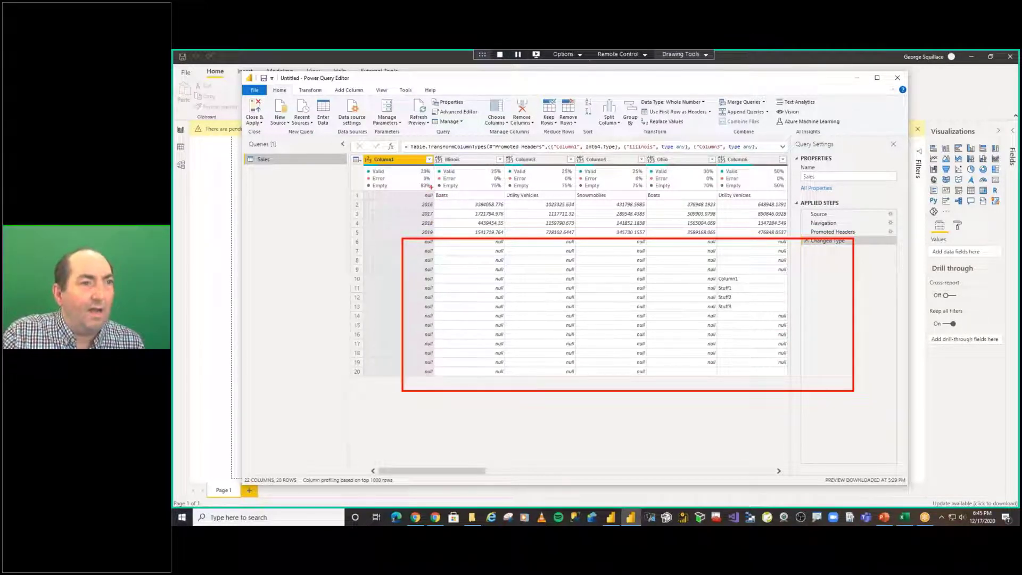
pyautogui.moveTo(417, 232); pyautogui.dragTo(418, 191)
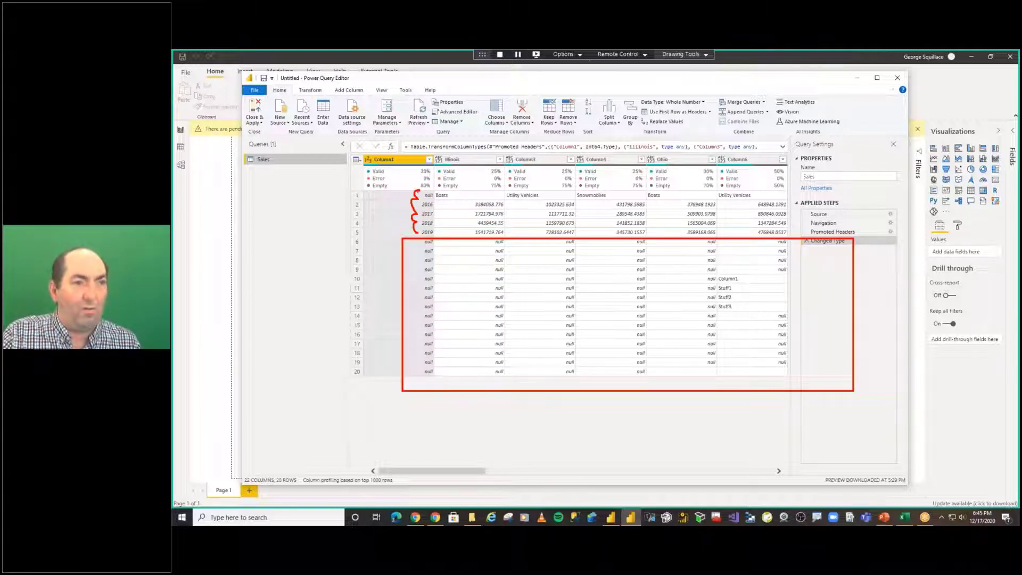
pyautogui.moveTo(452, 242); pyautogui.dragTo(587, 361)
pyautogui.moveTo(561, 249); pyautogui.dragTo(471, 389)
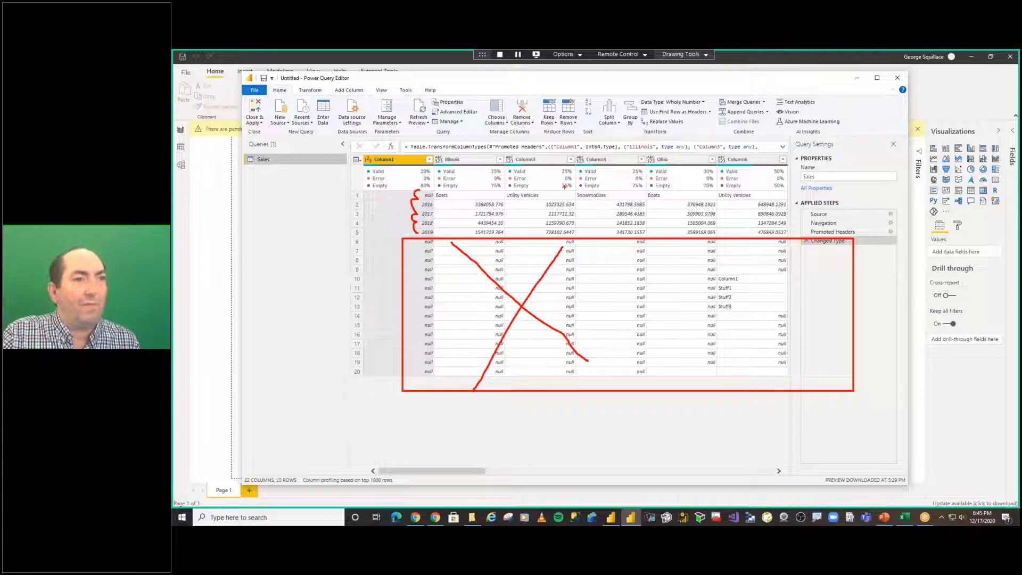
pyautogui.moveTo(546, 191)
pyautogui.mouseDown()
pyautogui.moveTo(553, 128)
pyautogui.moveTo(532, 93)
pyautogui.moveTo(553, 137)
pyautogui.mouseUp()
pyautogui.press('Escape')
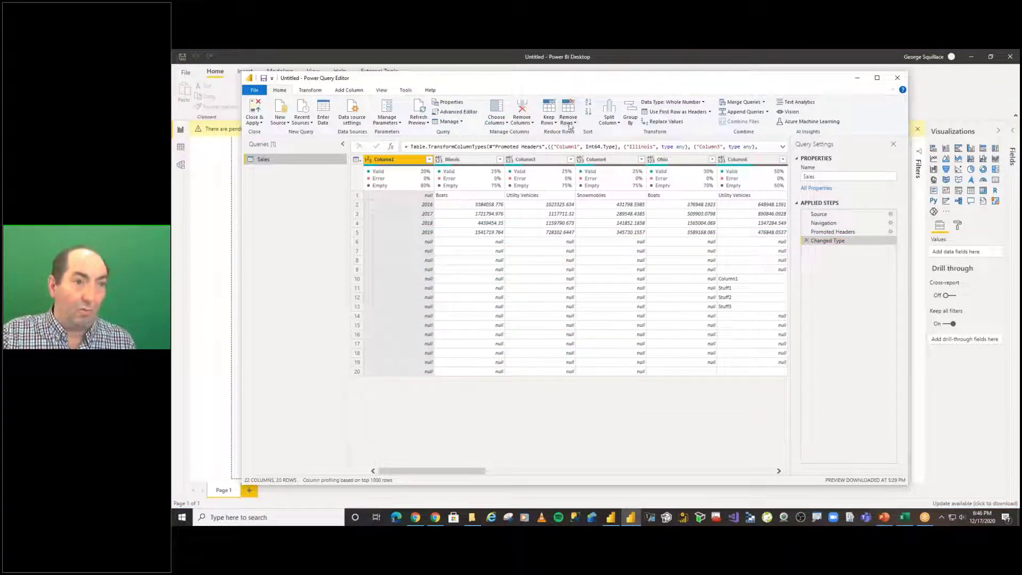
# Keep only the top 5 rows of the Sales query.
pyautogui.click(556, 123)
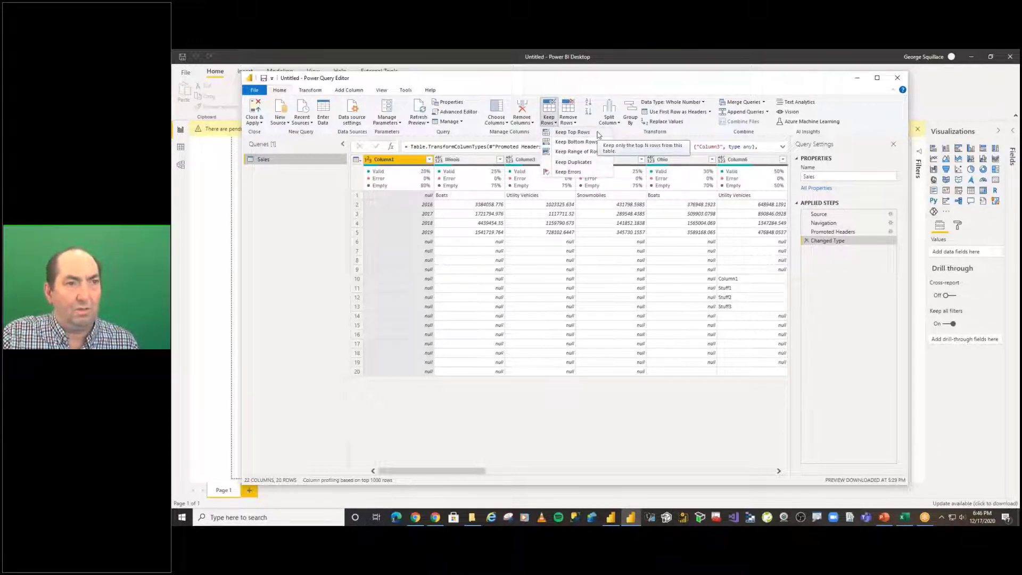
pyautogui.click(580, 132)
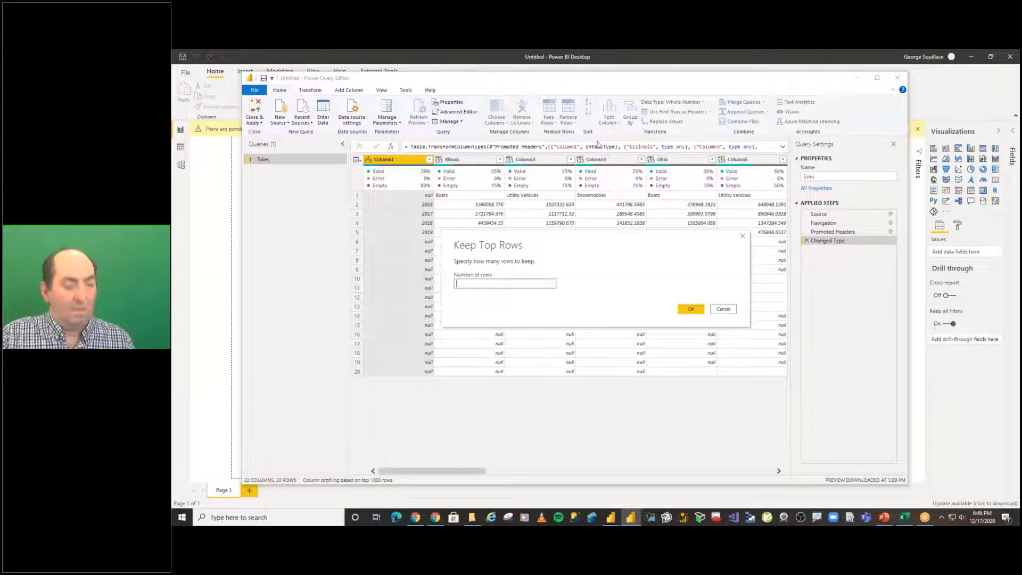
pyautogui.write('5')
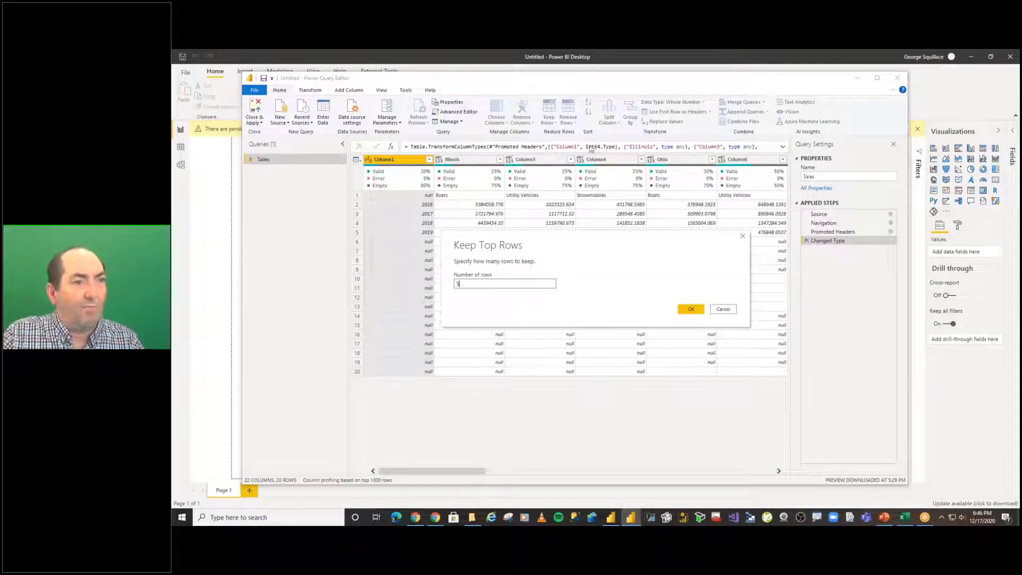
pyautogui.click(690, 309)
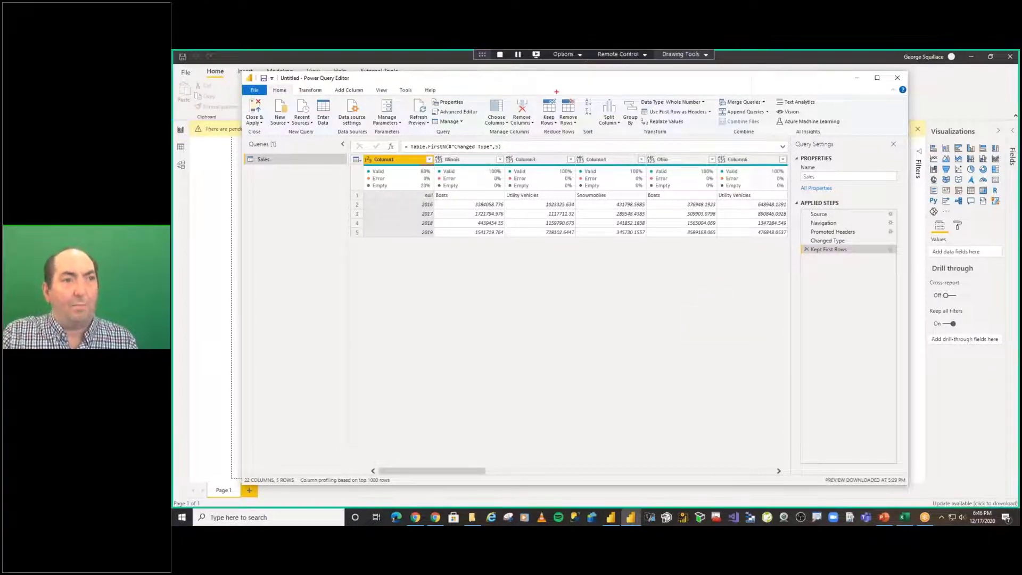
# Circle Keep Rows and mark up the applied steps in red, circle Refresh Preview in blue, and clear the markup.
pyautogui.moveTo(556, 92)
pyautogui.mouseDown()
pyautogui.moveTo(548, 143)
pyautogui.moveTo(560, 99)
pyautogui.mouseUp()
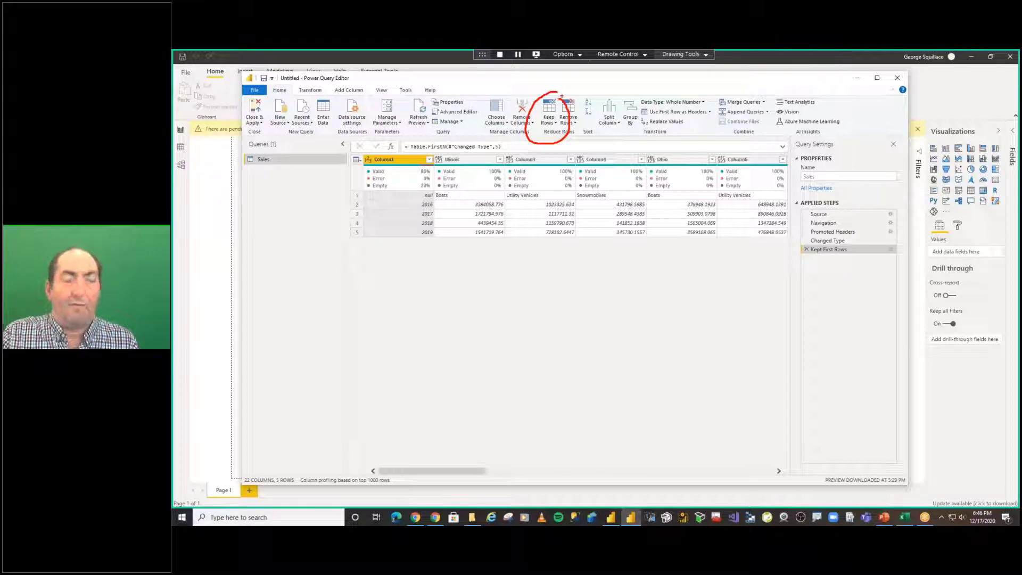
pyautogui.moveTo(811, 209)
pyautogui.mouseDown()
pyautogui.moveTo(786, 275)
pyautogui.moveTo(824, 297)
pyautogui.mouseUp()
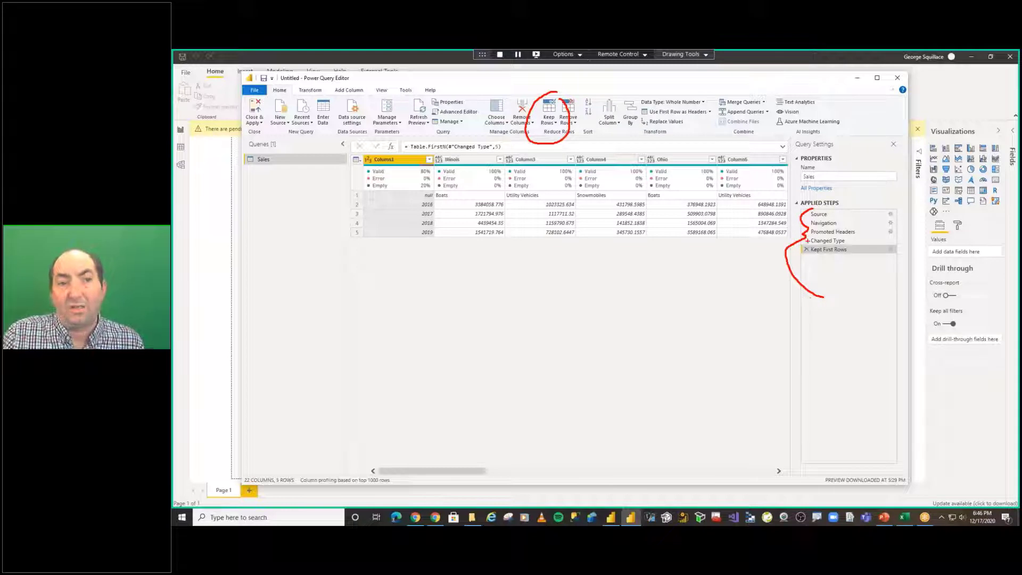
pyautogui.moveTo(810, 244)
pyautogui.mouseDown()
pyautogui.moveTo(801, 254)
pyautogui.moveTo(859, 248)
pyautogui.moveTo(853, 238)
pyautogui.moveTo(842, 239)
pyautogui.moveTo(849, 249)
pyautogui.mouseUp()
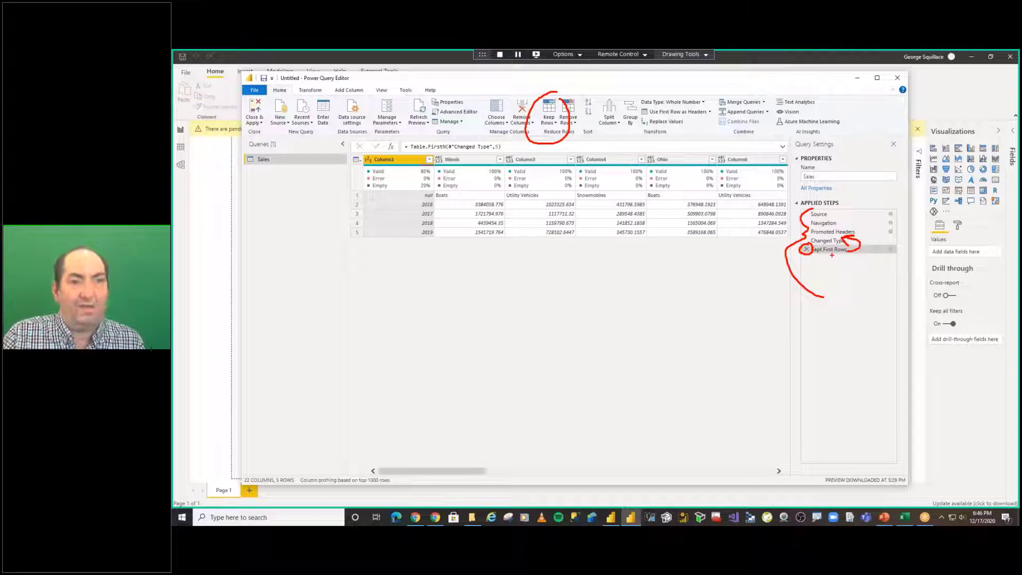
pyautogui.moveTo(807, 260)
pyautogui.mouseDown()
pyautogui.moveTo(855, 258)
pyautogui.moveTo(845, 273)
pyautogui.moveTo(852, 289)
pyautogui.mouseUp()
pyautogui.moveTo(804, 320); pyautogui.dragTo(872, 311)
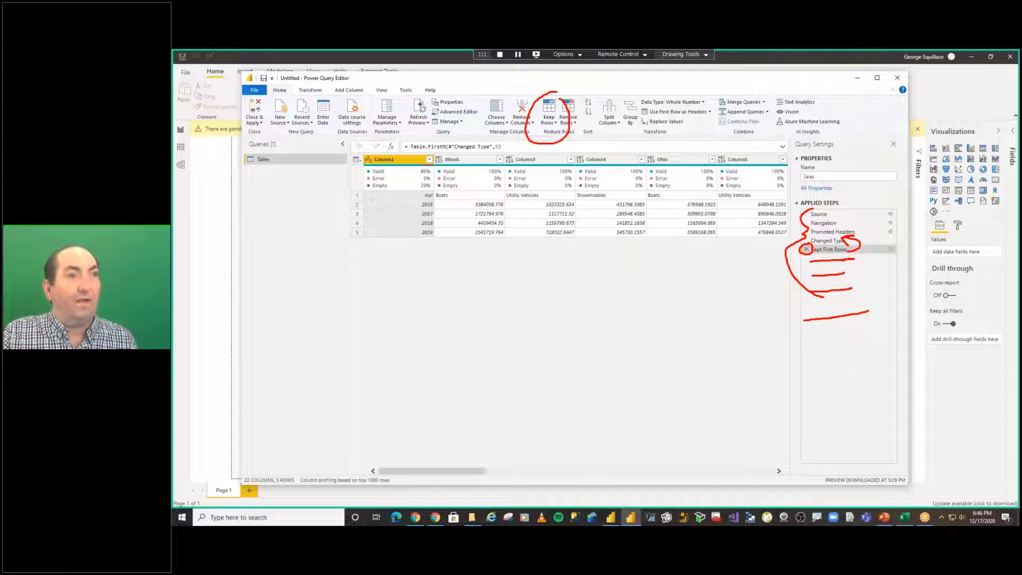
pyautogui.moveTo(426, 86)
pyautogui.mouseDown()
pyautogui.moveTo(403, 109)
pyautogui.moveTo(442, 124)
pyautogui.moveTo(419, 82)
pyautogui.mouseUp()
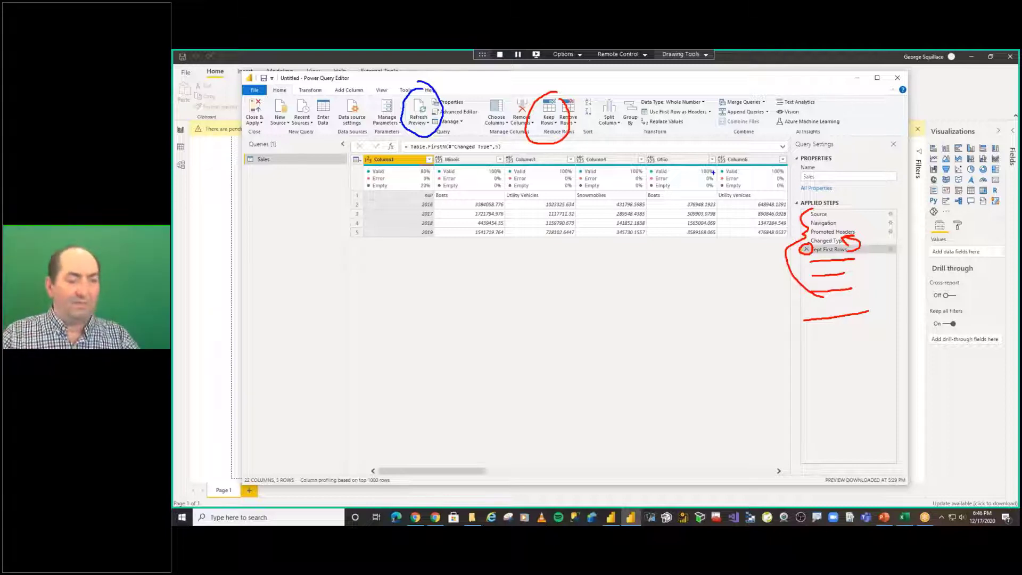
pyautogui.press('Escape')
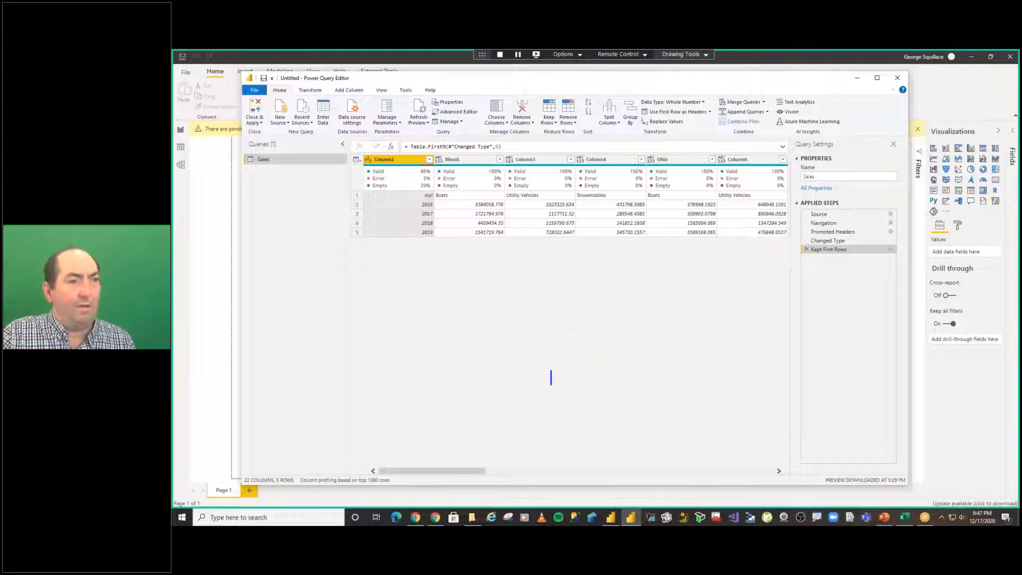
# Point out Transform with a blue line, box its commands, circle Transpose, and clear the markup.
pyautogui.moveTo(546, 365)
pyautogui.mouseDown()
pyautogui.moveTo(293, 80)
pyautogui.moveTo(289, 90)
pyautogui.mouseUp()
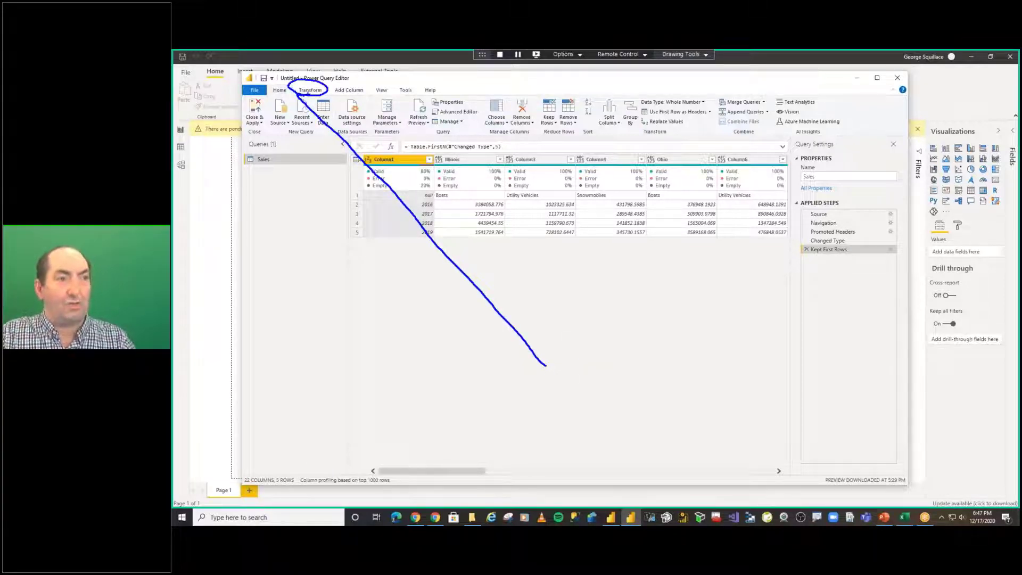
pyautogui.click(310, 90)
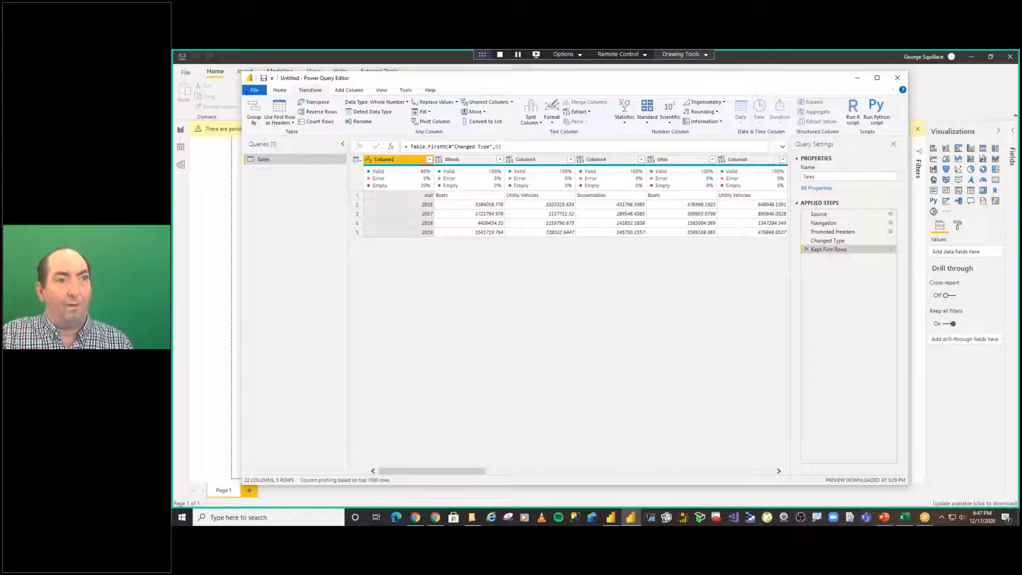
pyautogui.moveTo(247, 93); pyautogui.dragTo(817, 138)
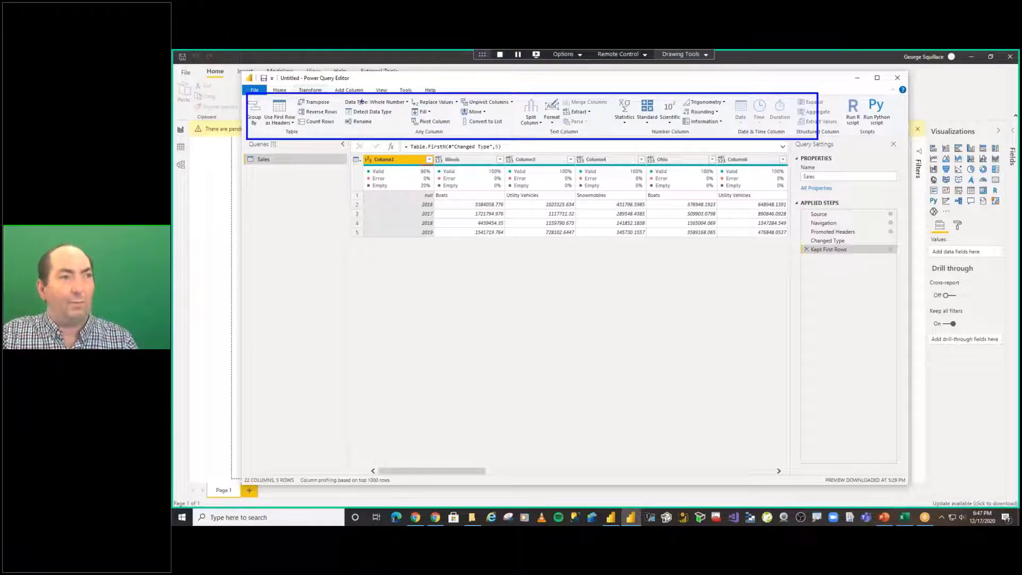
pyautogui.moveTo(310, 89)
pyautogui.mouseDown()
pyautogui.moveTo(292, 104)
pyautogui.moveTo(331, 91)
pyautogui.moveTo(314, 88)
pyautogui.mouseUp()
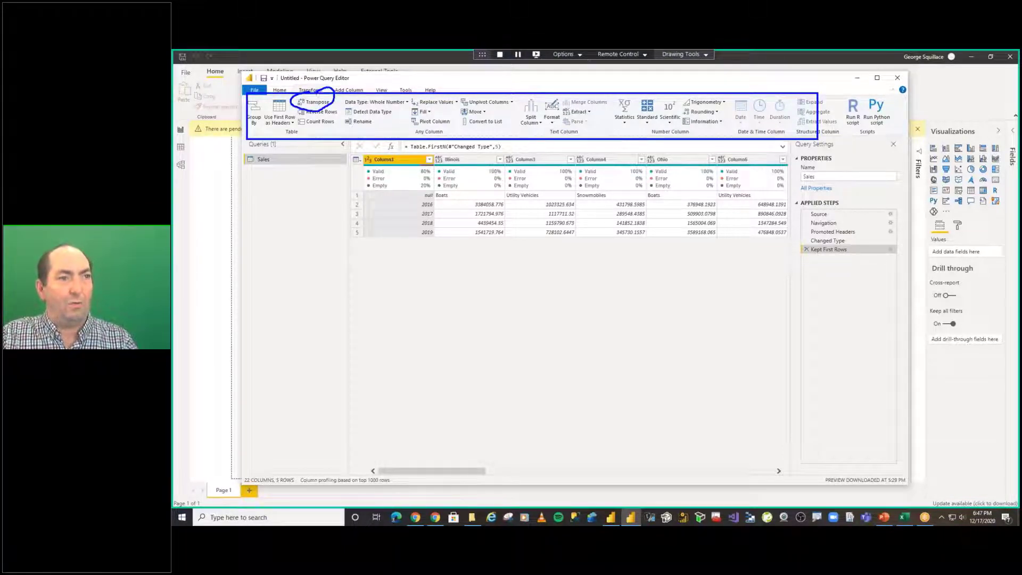
pyautogui.press('Escape')
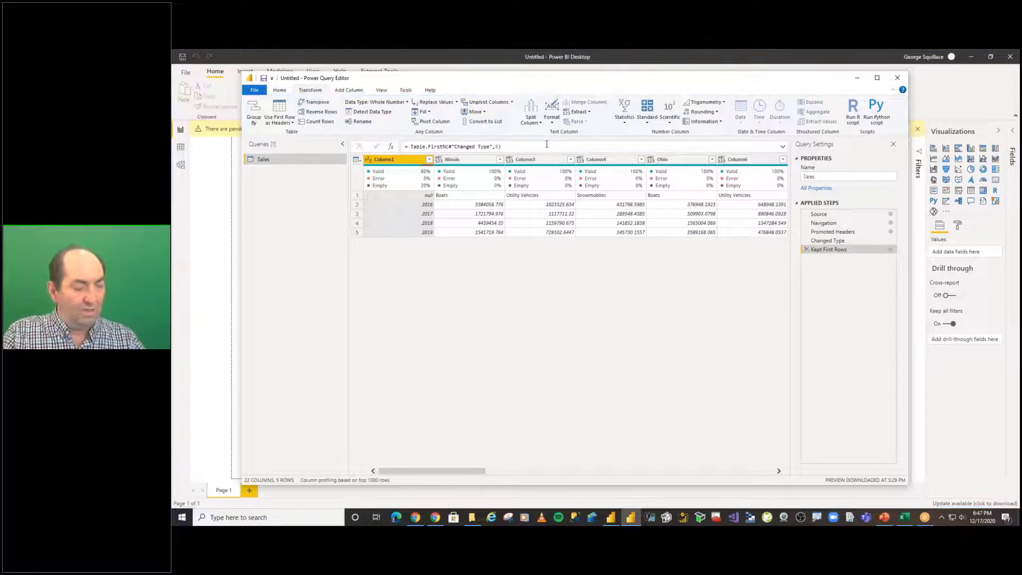
# Circle the column headers and the year values in Column1 in blue, with a downward arrow beside the table.
pyautogui.hotkey('ctrl', '2')
pyautogui.moveTo(449, 147)
pyautogui.mouseDown()
pyautogui.moveTo(713, 171)
pyautogui.moveTo(579, 147)
pyautogui.mouseUp()
pyautogui.moveTo(323, 172); pyautogui.dragTo(336, 242)
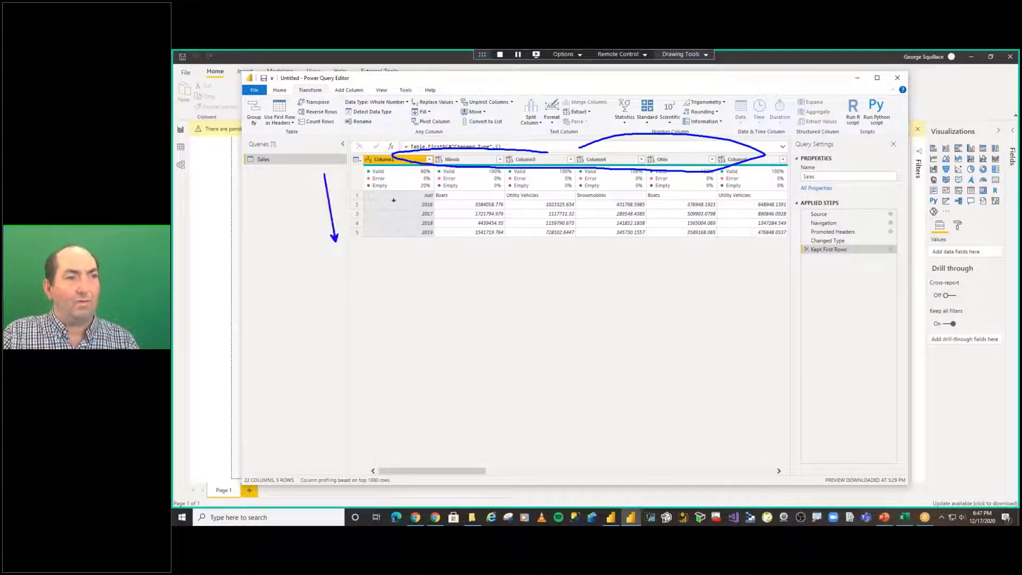
pyautogui.moveTo(428, 189)
pyautogui.mouseDown()
pyautogui.moveTo(459, 224)
pyautogui.moveTo(421, 195)
pyautogui.mouseUp()
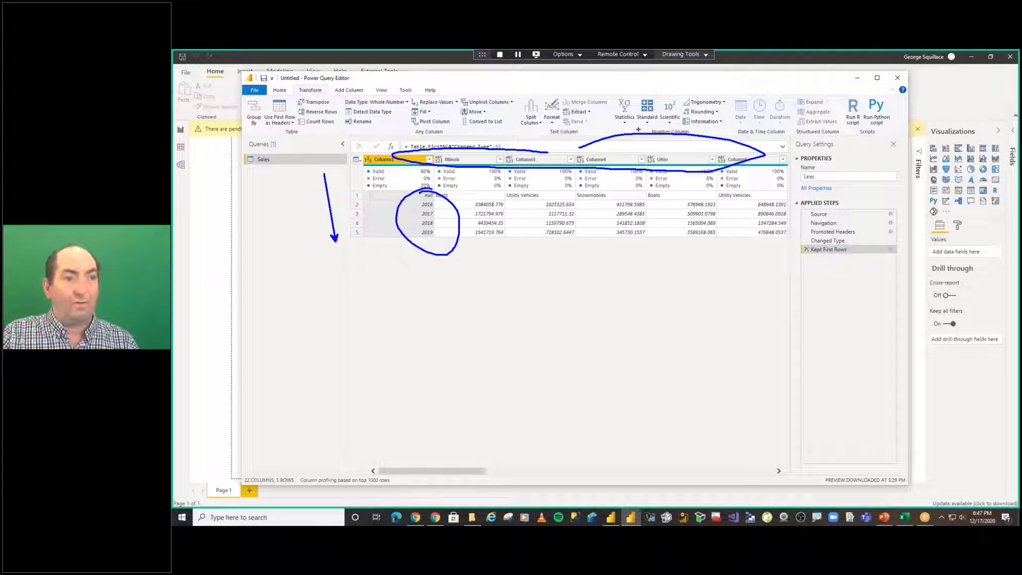
pyautogui.moveTo(486, 125); pyautogui.dragTo(655, 124)
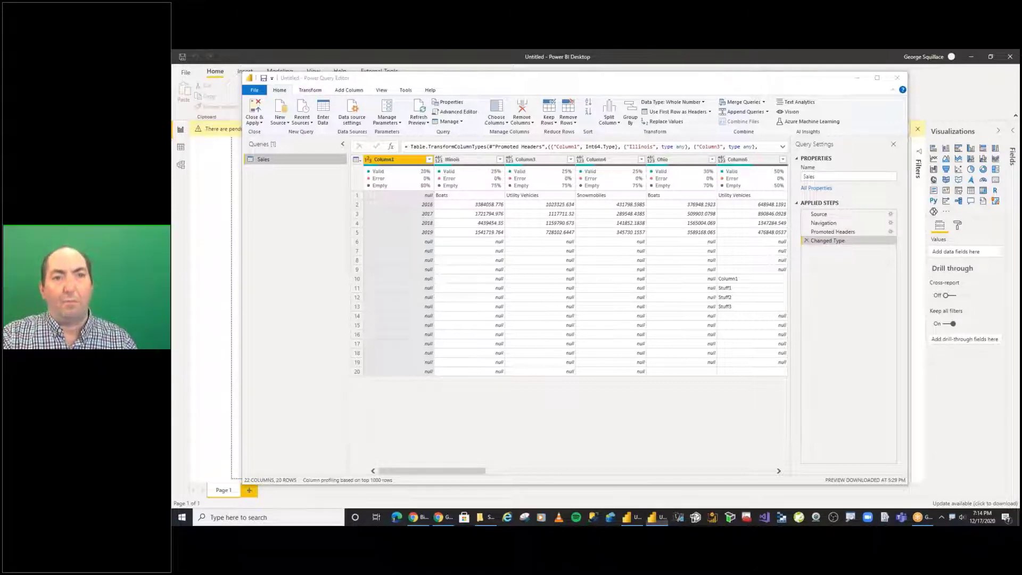
# Box the applied steps in blue, point arrows at Source and Navigation, and mark both with orange strokes.
pyautogui.moveTo(792, 191); pyautogui.dragTo(890, 311)
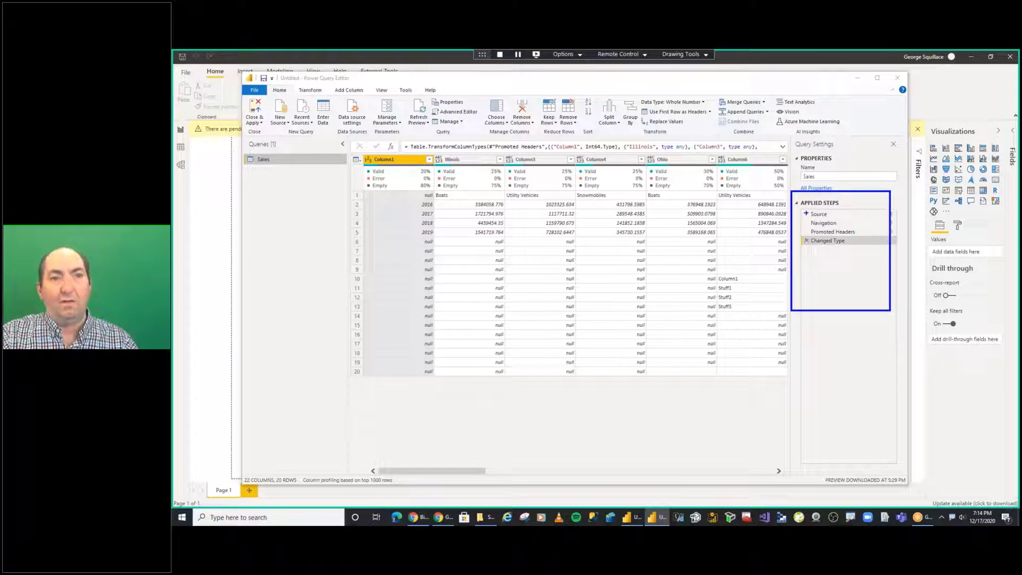
pyautogui.moveTo(778, 195)
pyautogui.mouseDown()
pyautogui.moveTo(806, 212)
pyautogui.moveTo(804, 224)
pyautogui.mouseUp()
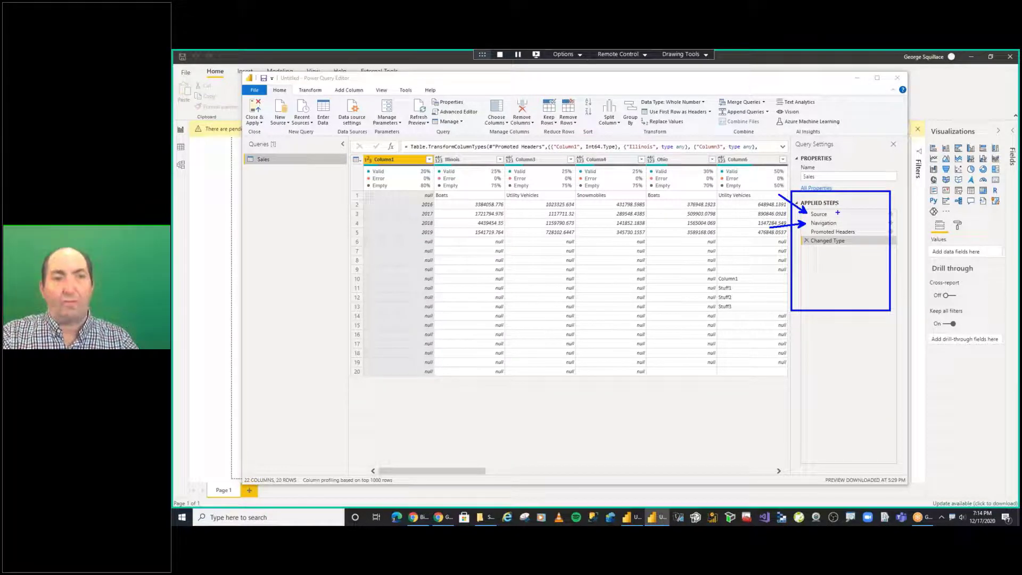
pyautogui.moveTo(832, 214); pyautogui.dragTo(850, 204)
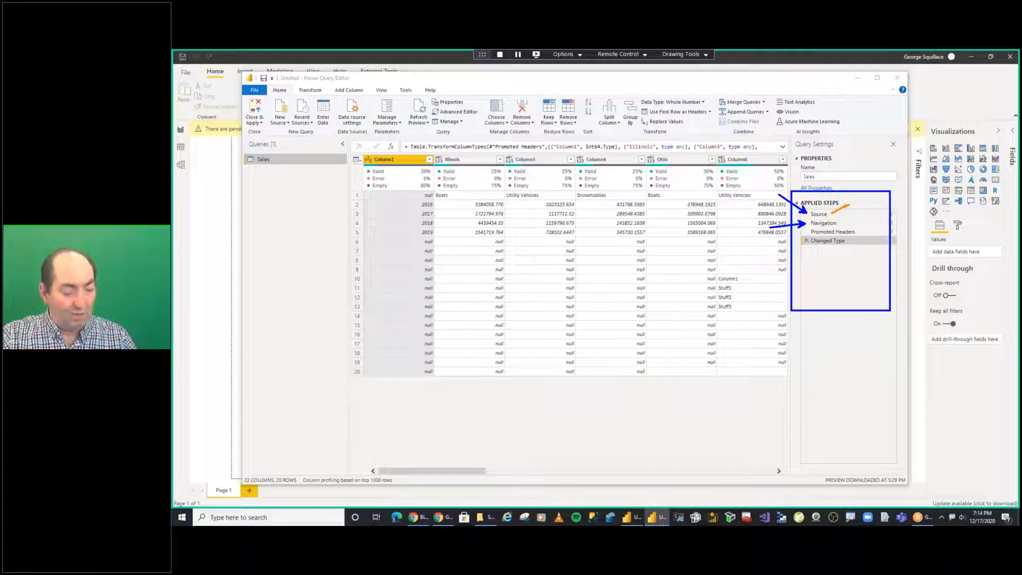
pyautogui.moveTo(839, 223); pyautogui.dragTo(860, 223)
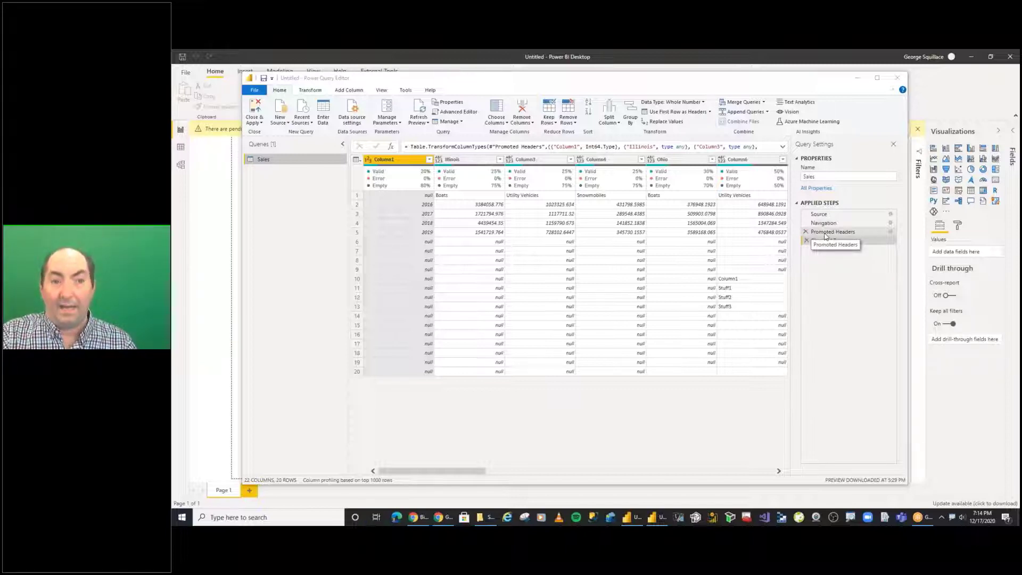
# Box Promoted Headers and Changed Type in red, circle their delete marks, and remove both applied steps from the query.
pyautogui.moveTo(795, 225); pyautogui.dragTo(901, 252)
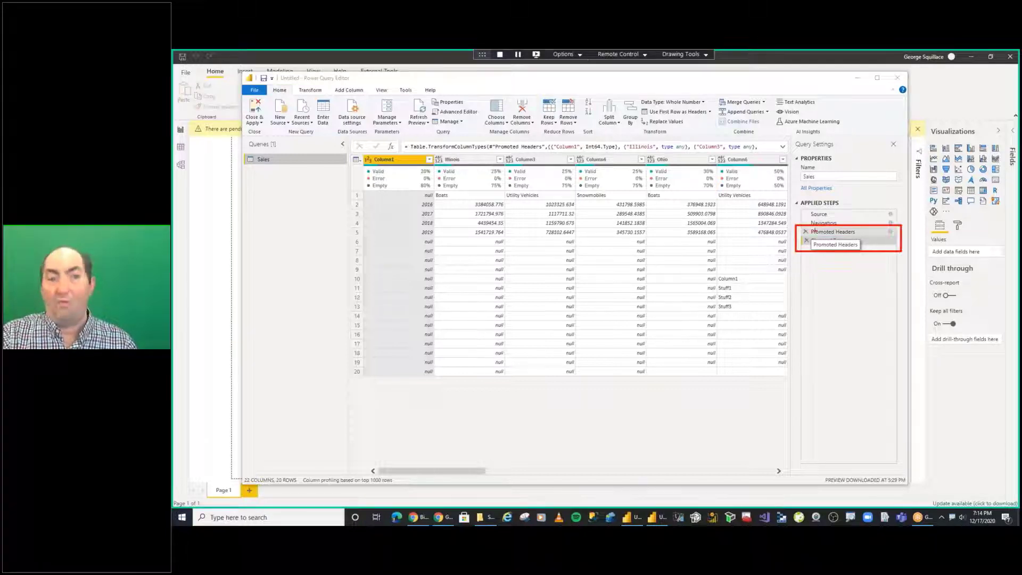
pyautogui.moveTo(806, 228); pyautogui.dragTo(803, 237)
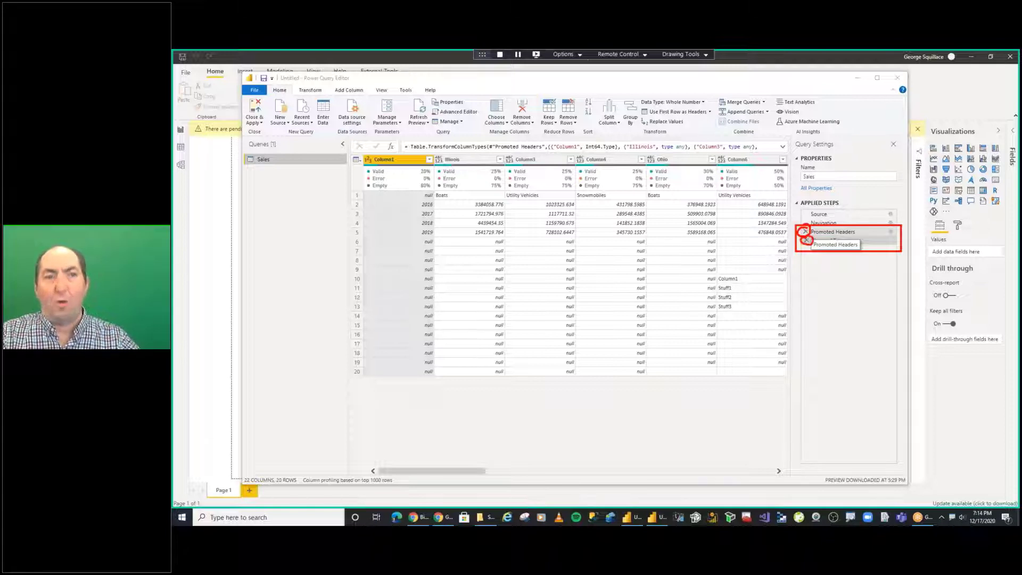
pyautogui.click(806, 241)
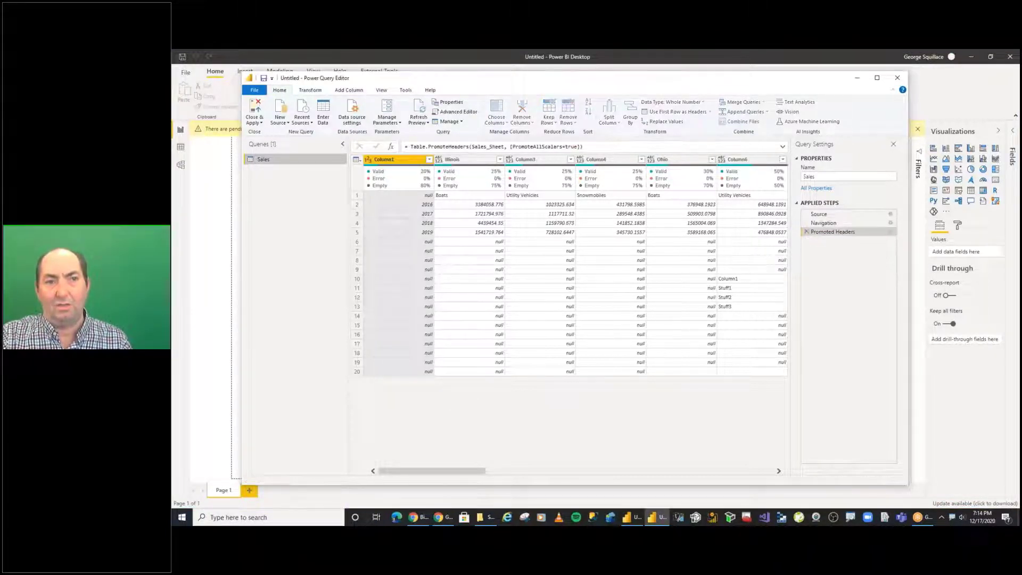
pyautogui.click(806, 232)
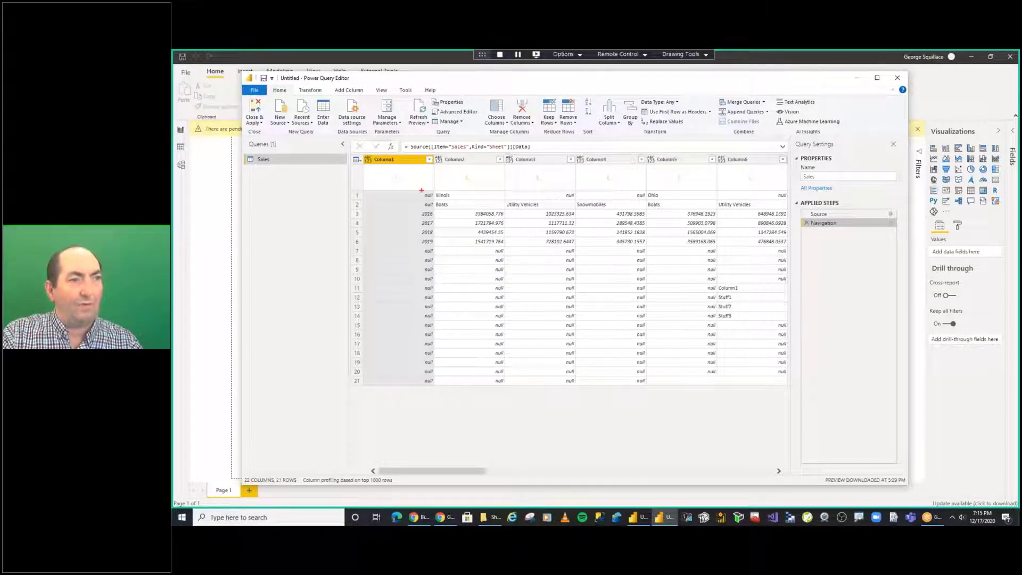
# Bracket the first six rows in red, clear the markup, and keep only the top 6 rows of the Sales query.
pyautogui.moveTo(421, 190); pyautogui.dragTo(416, 241)
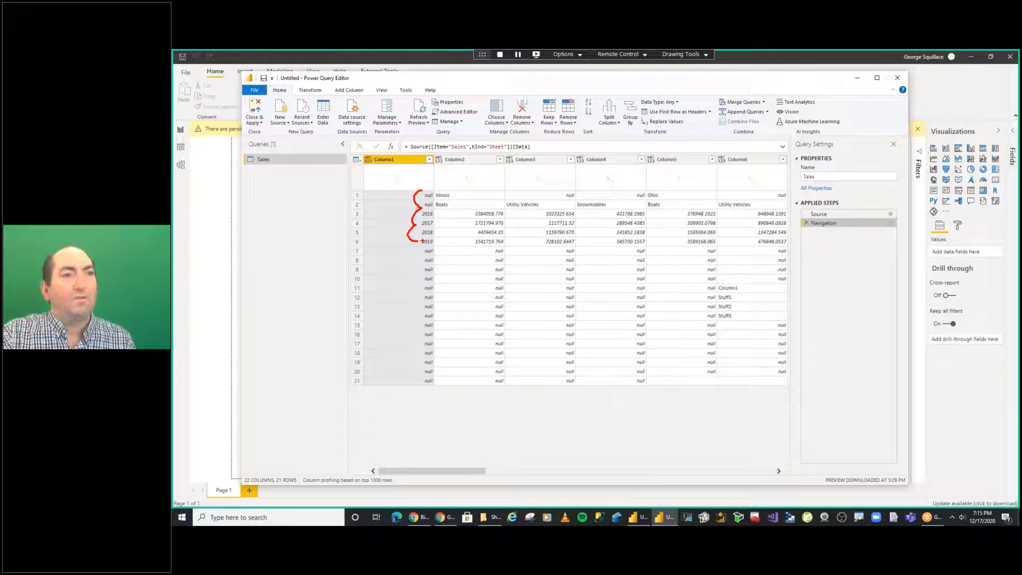
pyautogui.press('Escape')
pyautogui.click(554, 126)
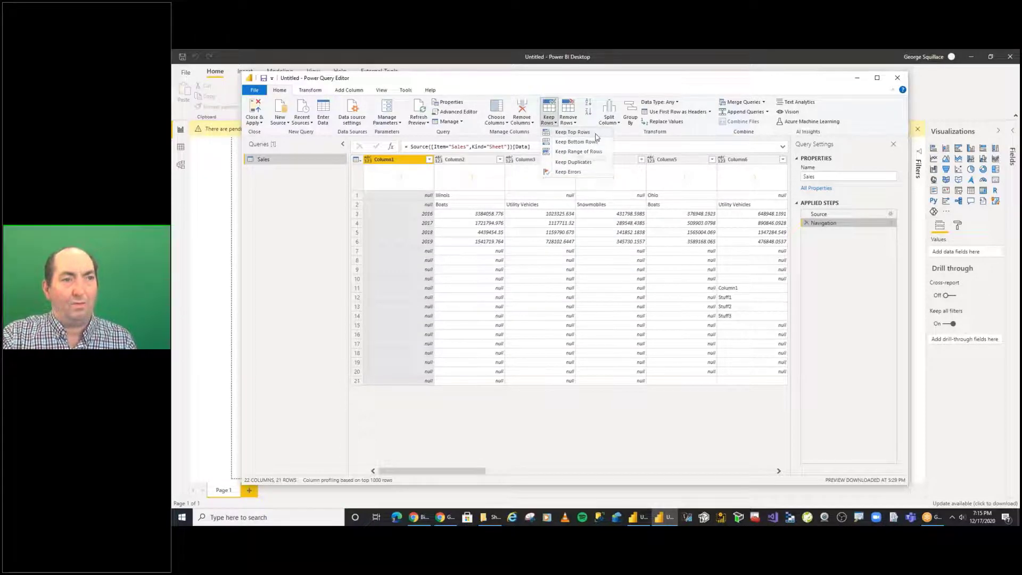
pyautogui.click(574, 132)
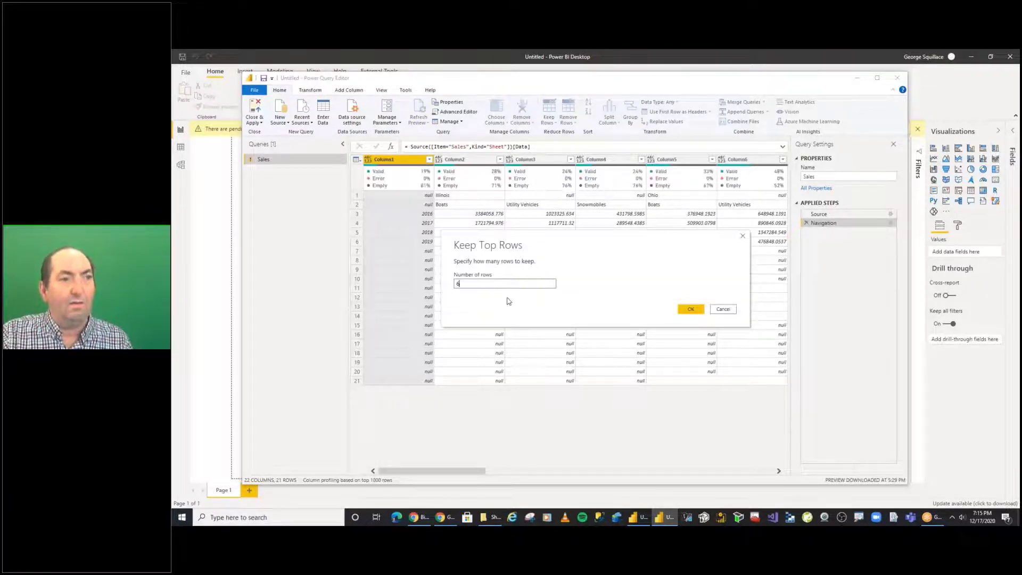
pyautogui.write('6')
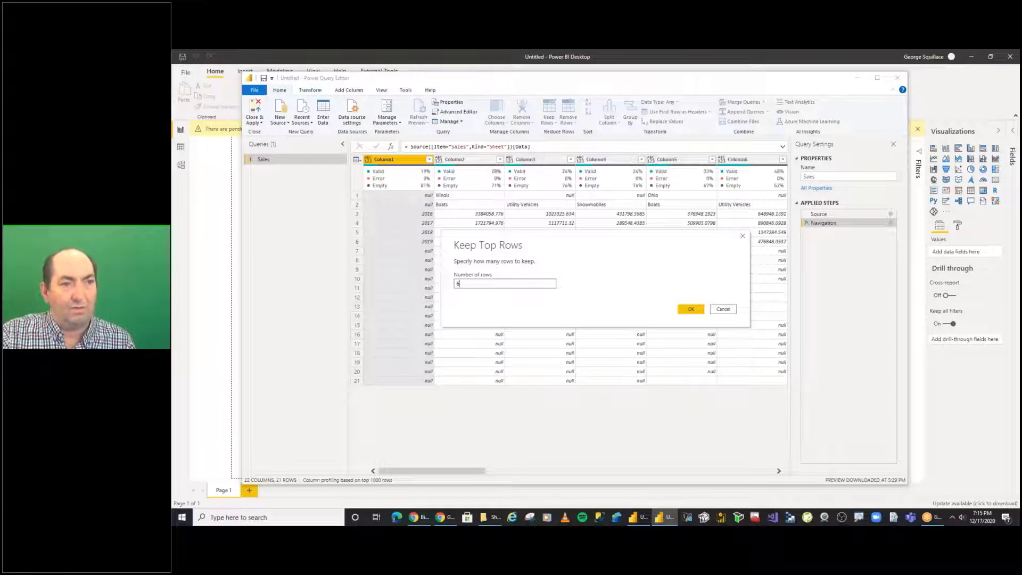
pyautogui.click(690, 309)
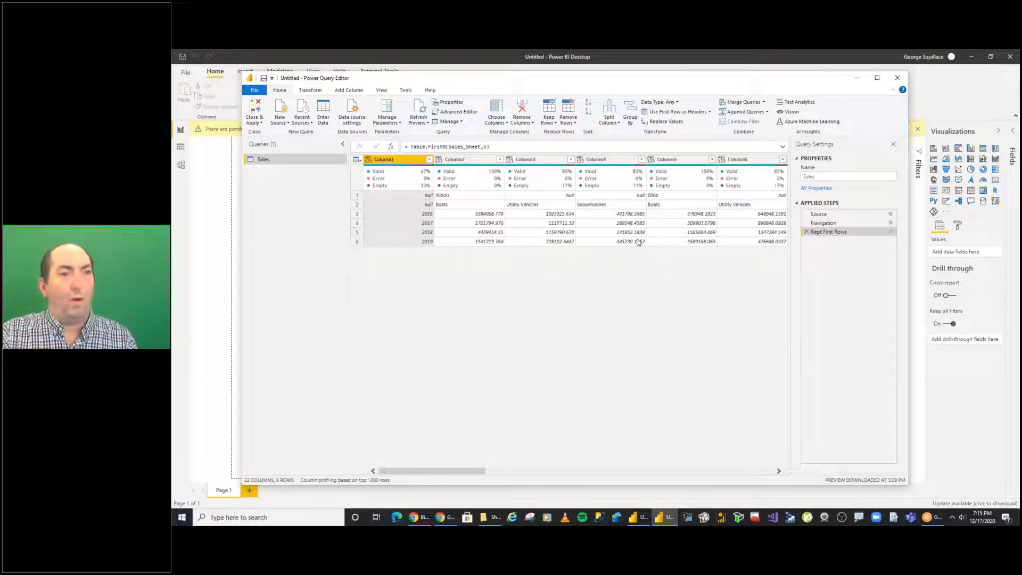
# Box the first row and underline Illinois and Ohio in red, clear the markup, and transpose the table.
pyautogui.hotkey('ctrl', '2')
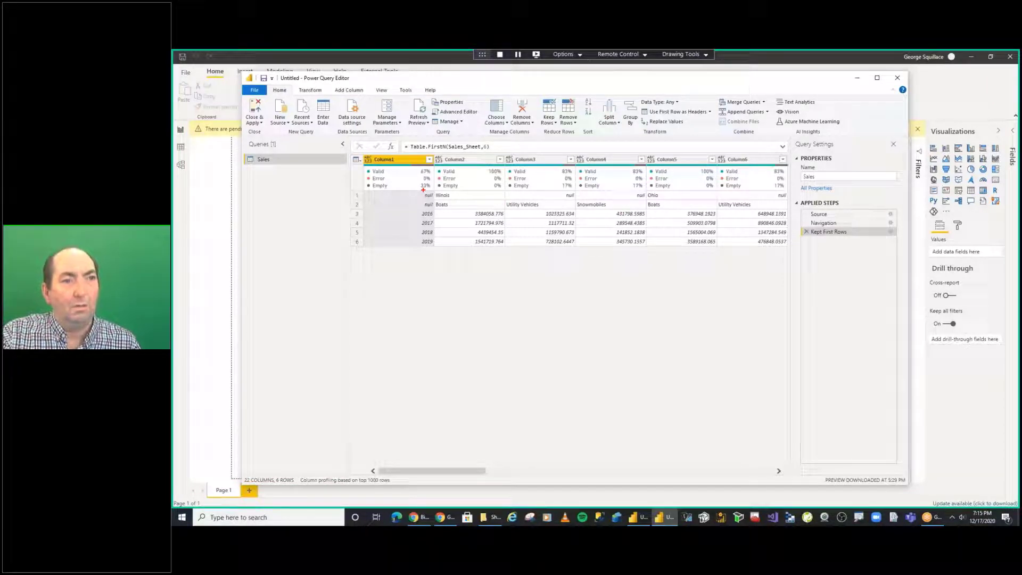
pyautogui.moveTo(423, 190); pyautogui.dragTo(861, 198)
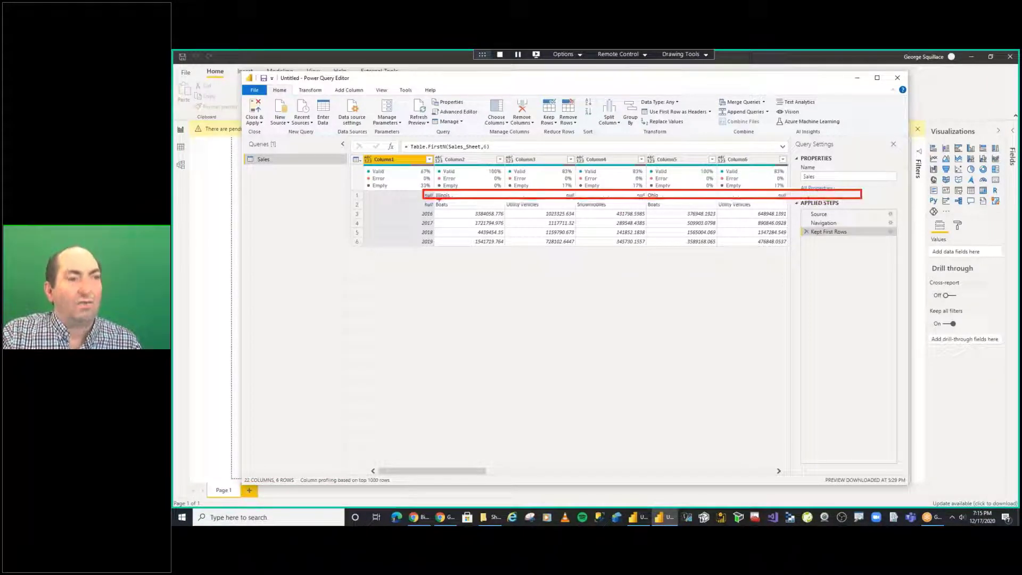
pyautogui.moveTo(436, 201); pyautogui.dragTo(449, 201)
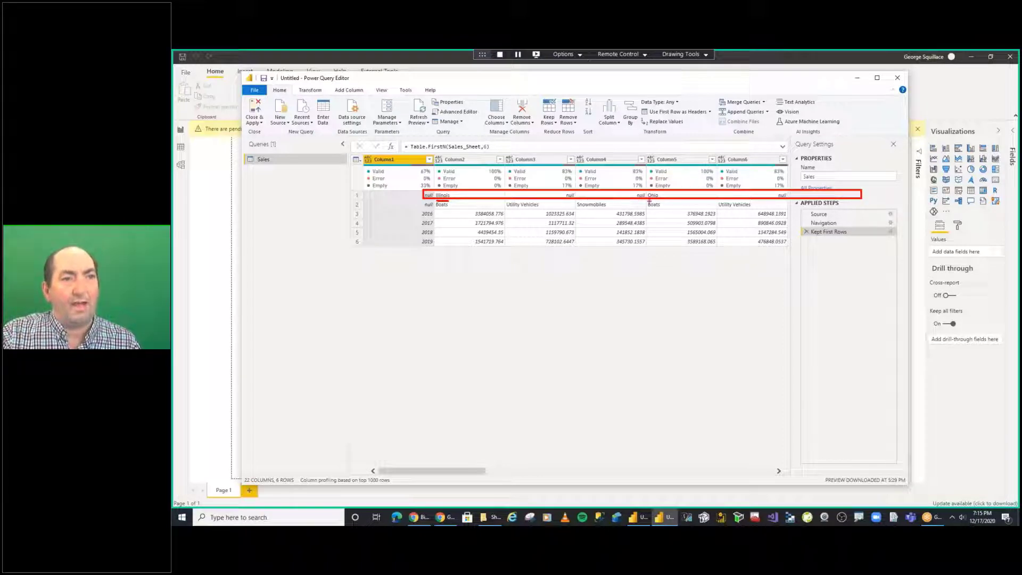
pyautogui.moveTo(649, 201); pyautogui.dragTo(689, 201)
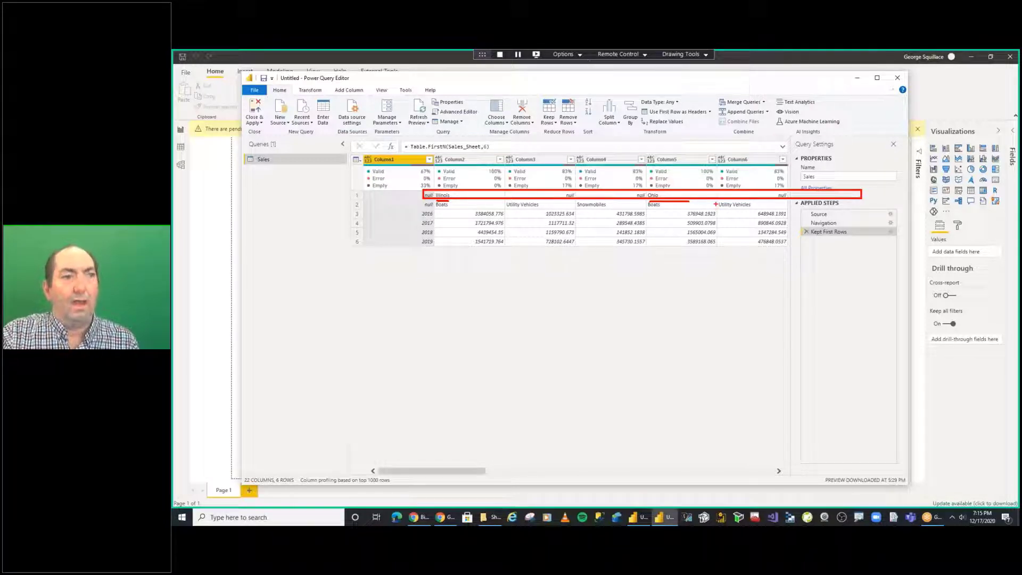
pyautogui.click(314, 90)
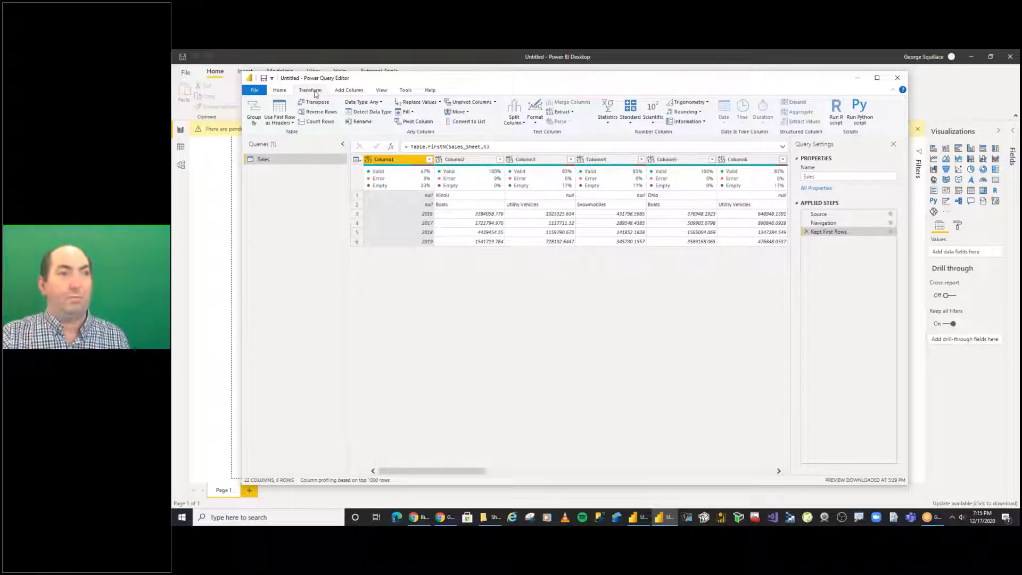
pyautogui.click(315, 104)
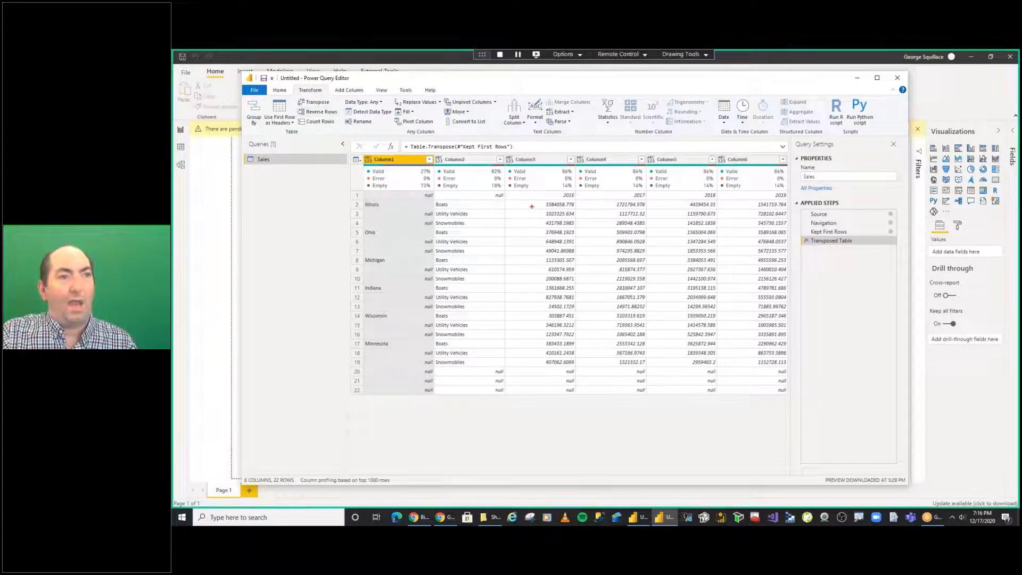
# Box the first row with the years in red, clear the markup, and promote that row to column headers.
pyautogui.moveTo(426, 189); pyautogui.dragTo(820, 201)
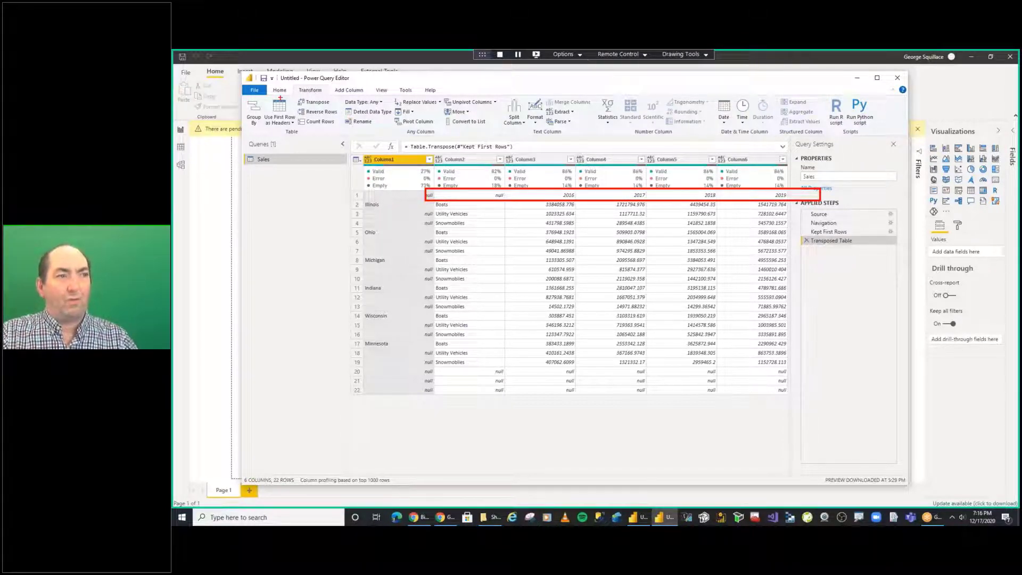
pyautogui.moveTo(279, 96); pyautogui.dragTo(268, 150)
pyautogui.click(279, 90)
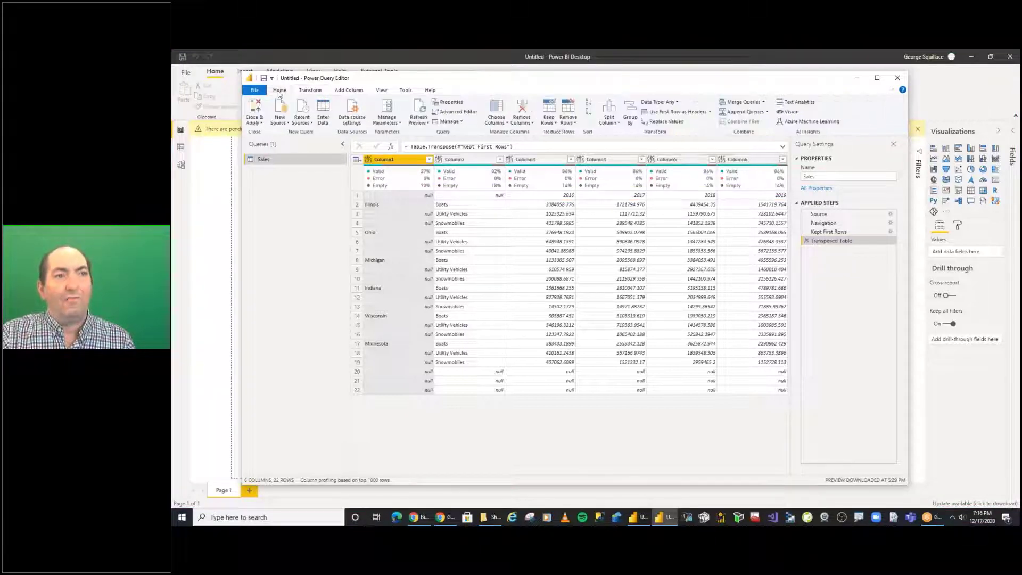
pyautogui.click(682, 112)
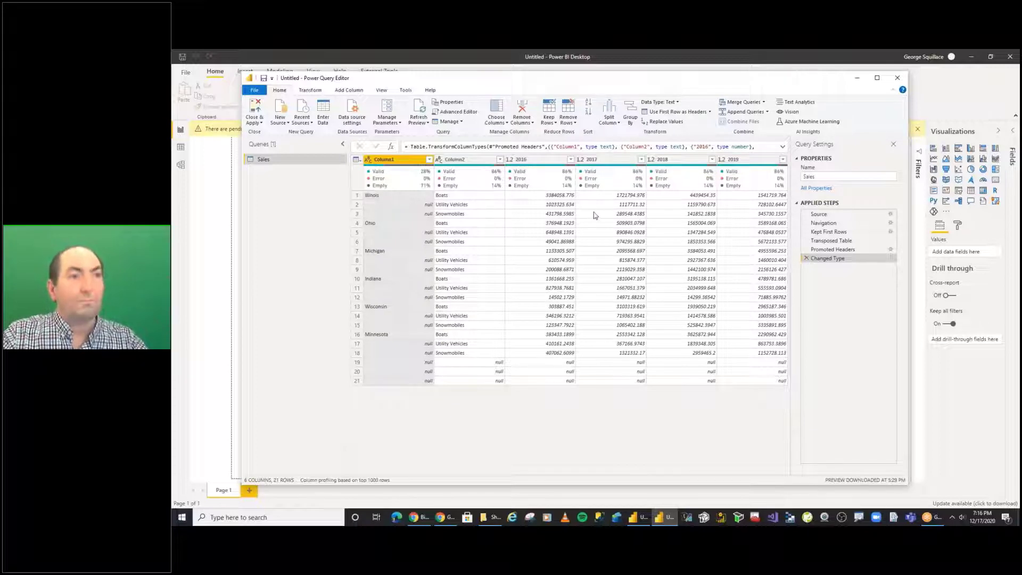
# Box the 2016 to 2019 headers and the column quality area in red, clear the markup, and turn off the column quality display.
pyautogui.moveTo(500, 154); pyautogui.dragTo(810, 165)
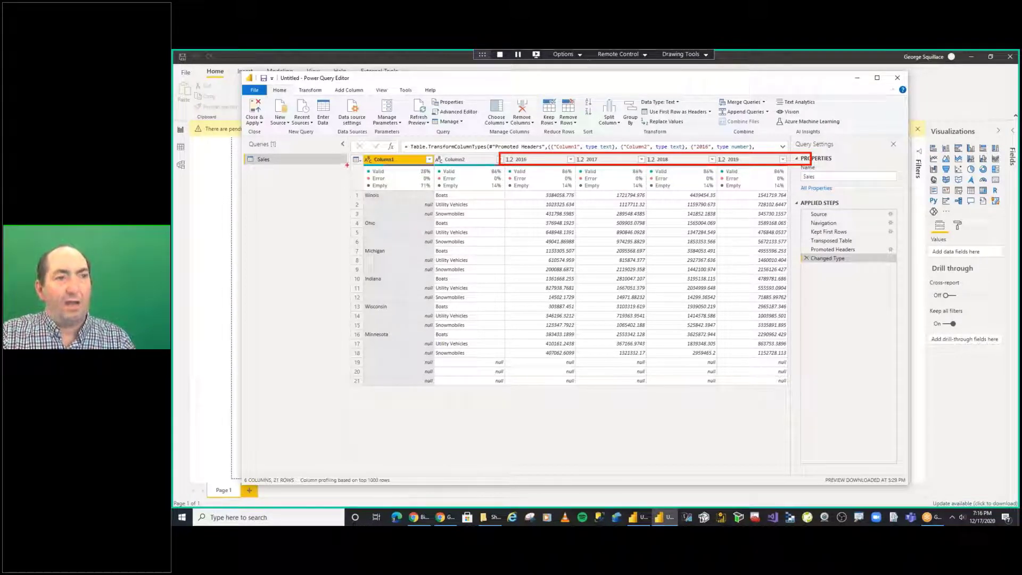
pyautogui.moveTo(346, 165); pyautogui.dragTo(801, 189)
pyautogui.press('Escape')
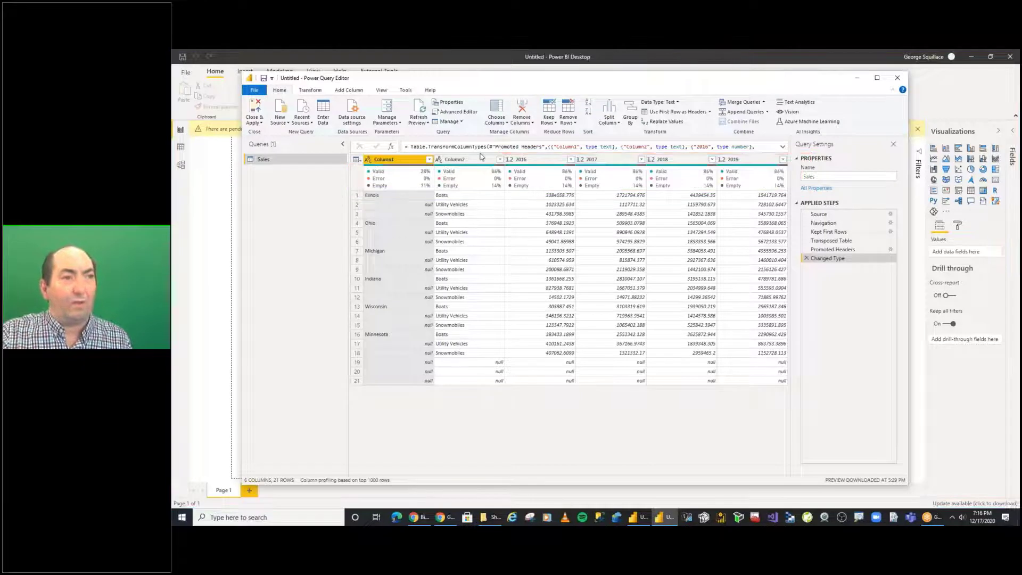
pyautogui.click(381, 90)
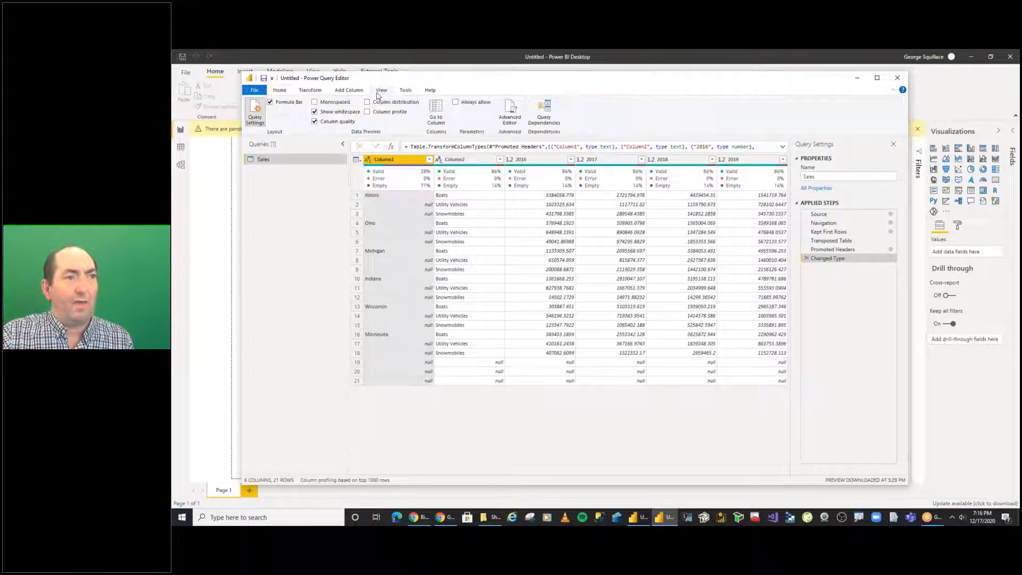
pyautogui.click(328, 123)
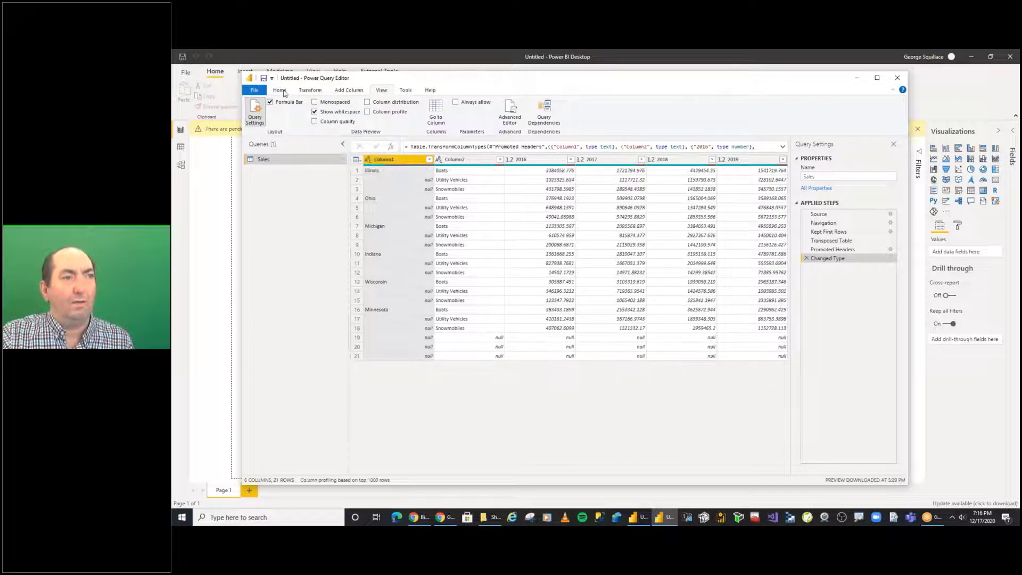
pyautogui.click(280, 90)
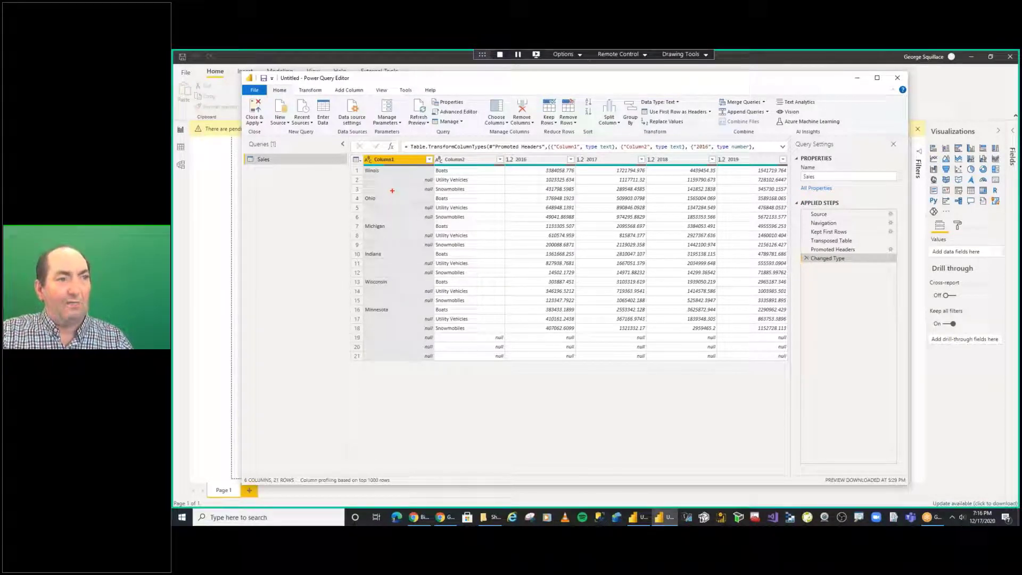
# Draw red arrows beneath the state names, box the last three null rows, circle the Michigan nulls in Column1, and clear the markup.
pyautogui.moveTo(381, 176)
pyautogui.mouseDown()
pyautogui.moveTo(393, 191)
pyautogui.moveTo(420, 189)
pyautogui.moveTo(391, 219)
pyautogui.moveTo(392, 248)
pyautogui.mouseUp()
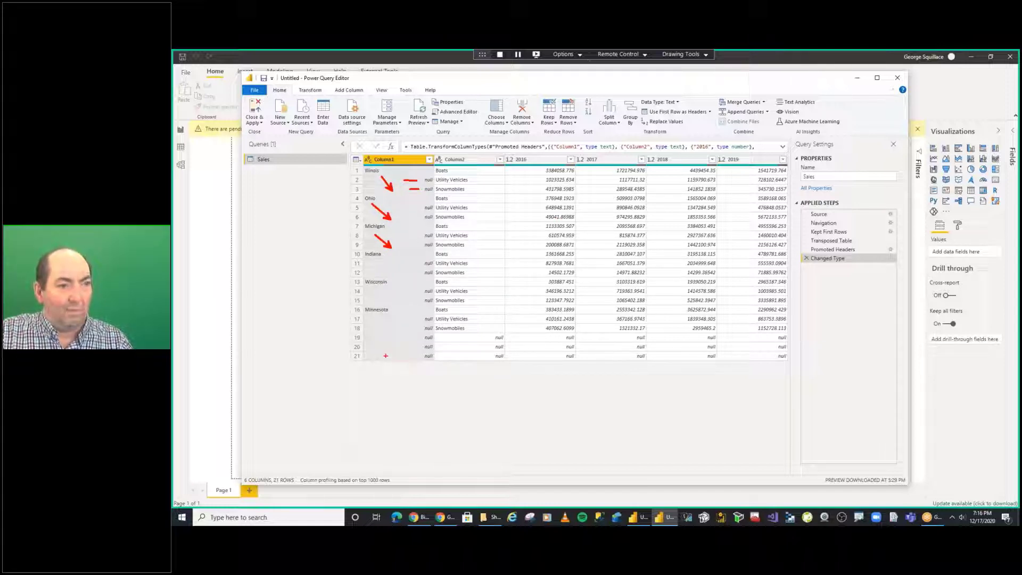
pyautogui.moveTo(369, 319)
pyautogui.mouseDown()
pyautogui.moveTo(385, 356)
pyautogui.moveTo(812, 362)
pyautogui.mouseUp()
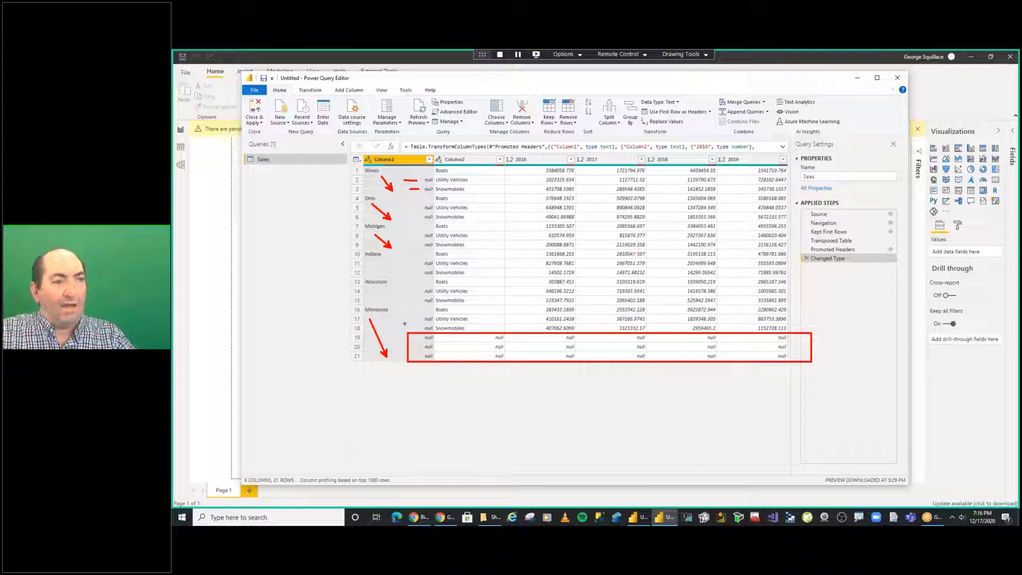
pyautogui.moveTo(434, 227)
pyautogui.mouseDown()
pyautogui.moveTo(426, 251)
pyautogui.moveTo(444, 229)
pyautogui.mouseUp()
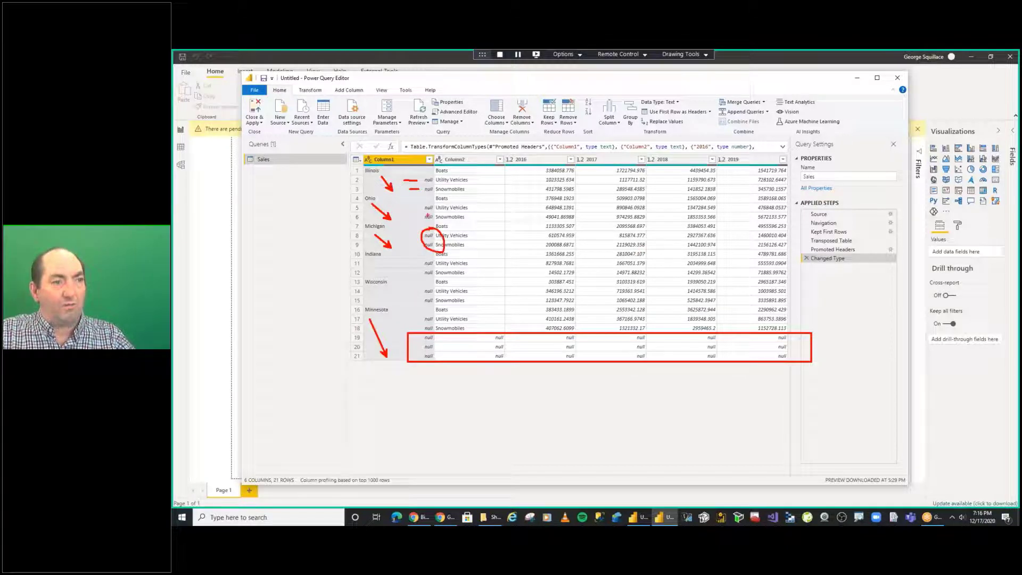
pyautogui.press('Escape')
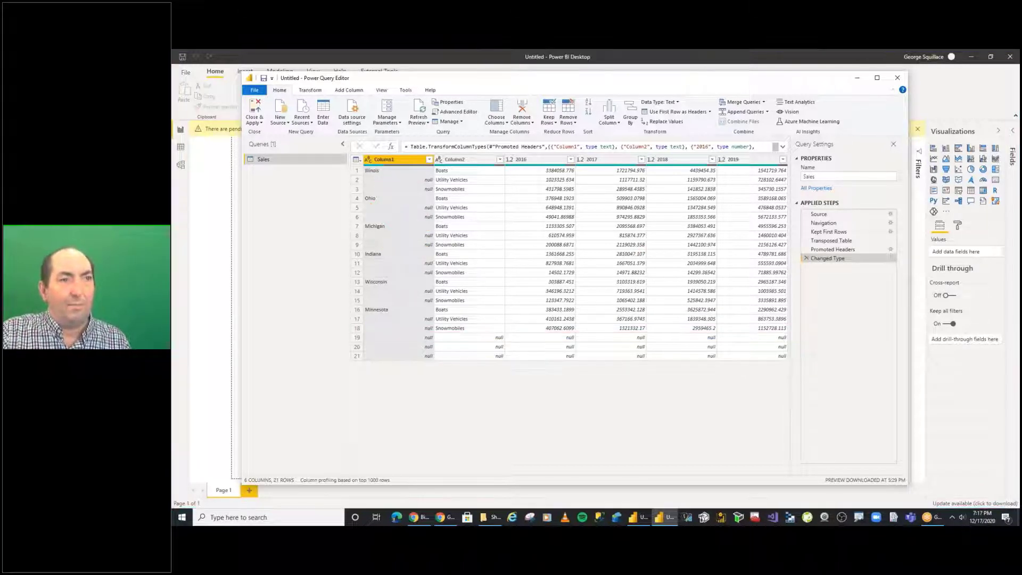
# Remove the bottom 3 rows from the Sales query.
pyautogui.click(568, 112)
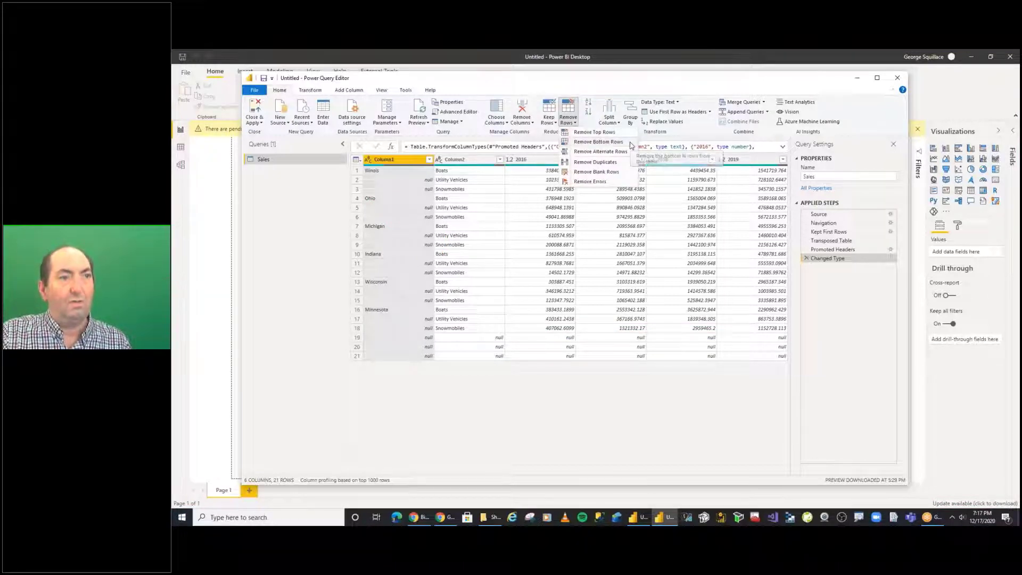
pyautogui.press('Escape')
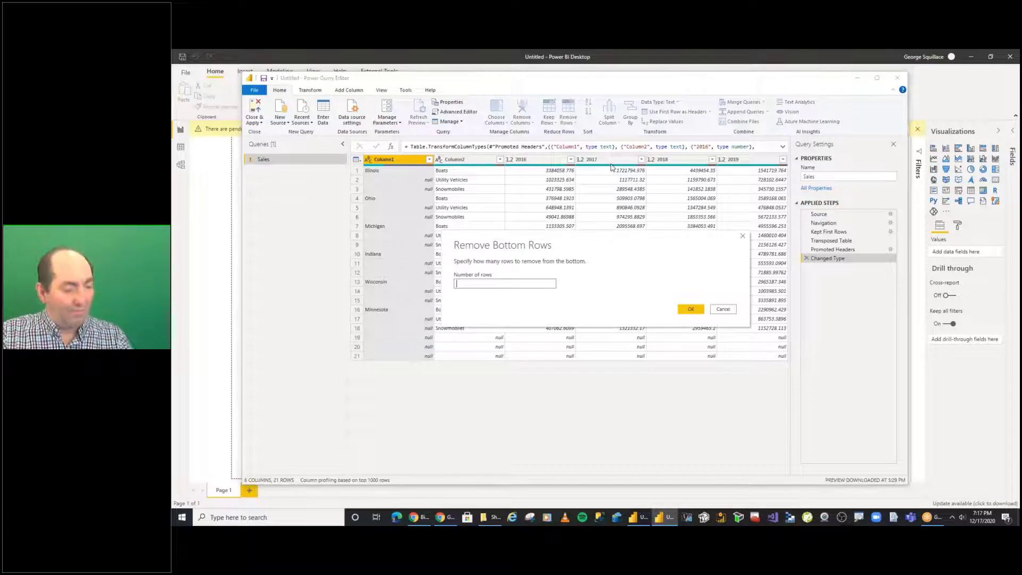
pyautogui.write('3')
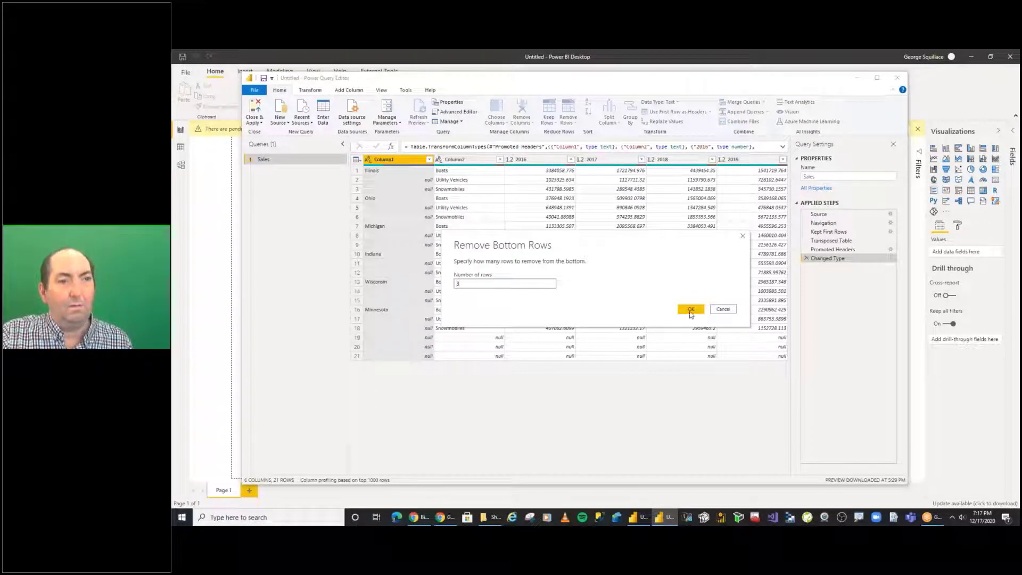
pyautogui.click(690, 310)
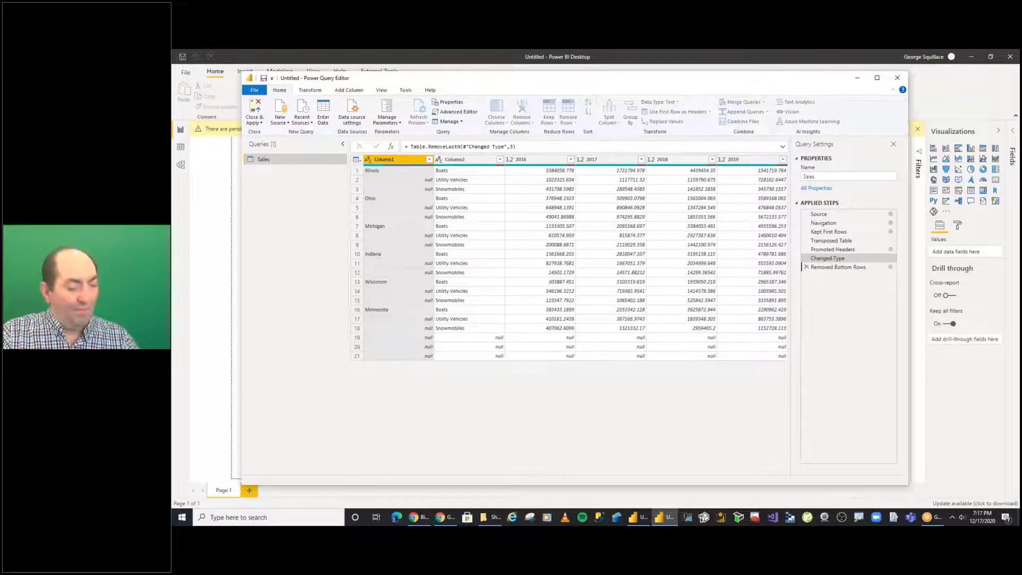
# Circle the Column1 header and the Fill command in red, clear the markup, and fill Column1 down.
pyautogui.press('ctrl')
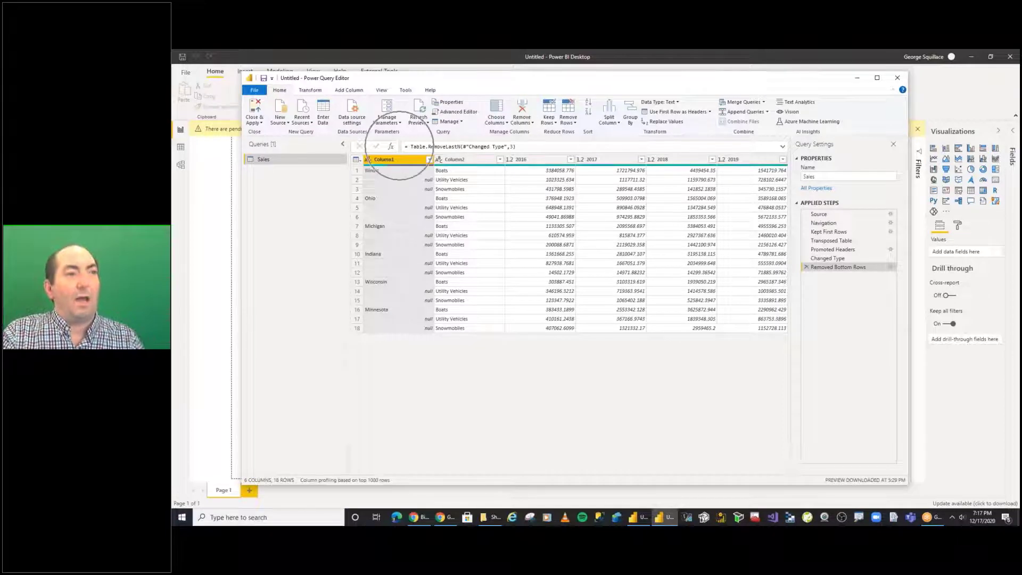
pyautogui.moveTo(397, 149)
pyautogui.mouseDown()
pyautogui.moveTo(349, 153)
pyautogui.moveTo(364, 153)
pyautogui.mouseUp()
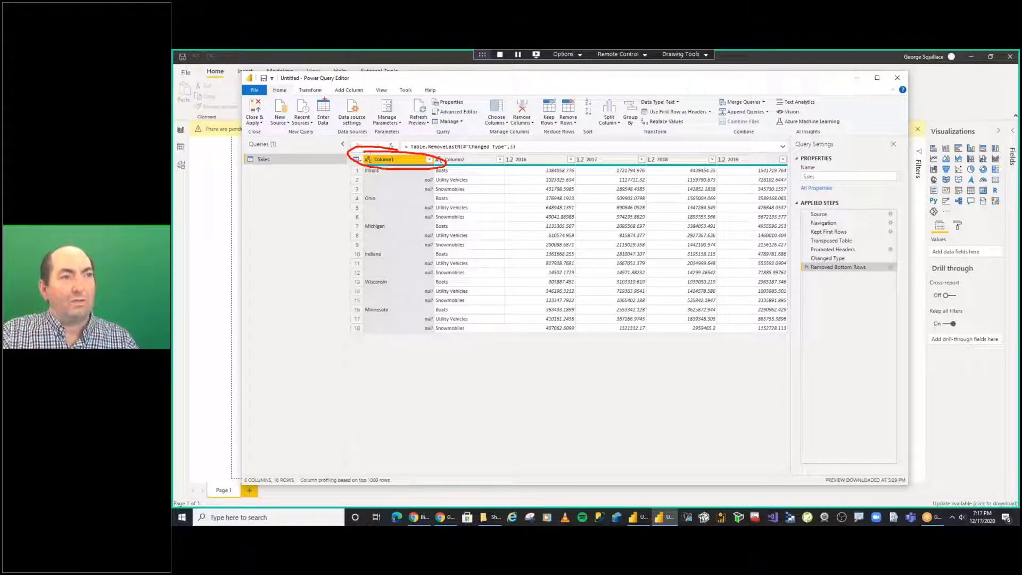
pyautogui.moveTo(364, 140); pyautogui.dragTo(319, 94)
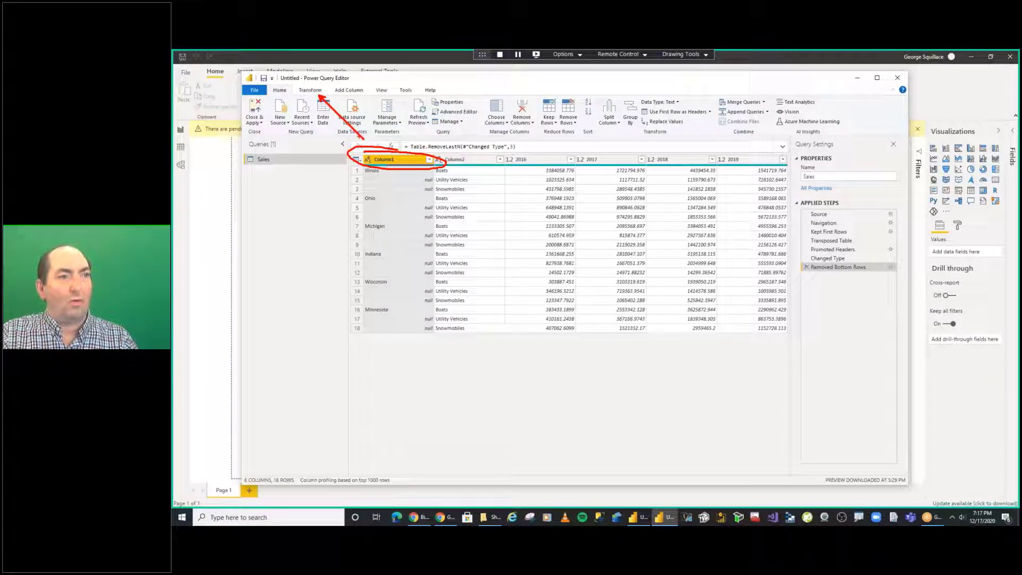
pyautogui.click(310, 90)
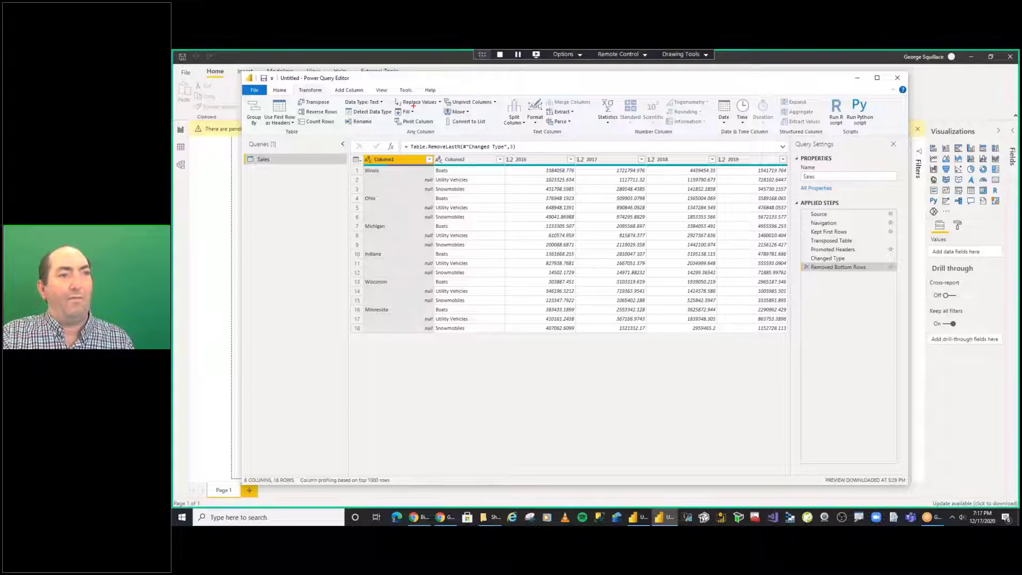
pyautogui.moveTo(417, 105)
pyautogui.mouseDown()
pyautogui.moveTo(438, 116)
pyautogui.moveTo(417, 106)
pyautogui.mouseUp()
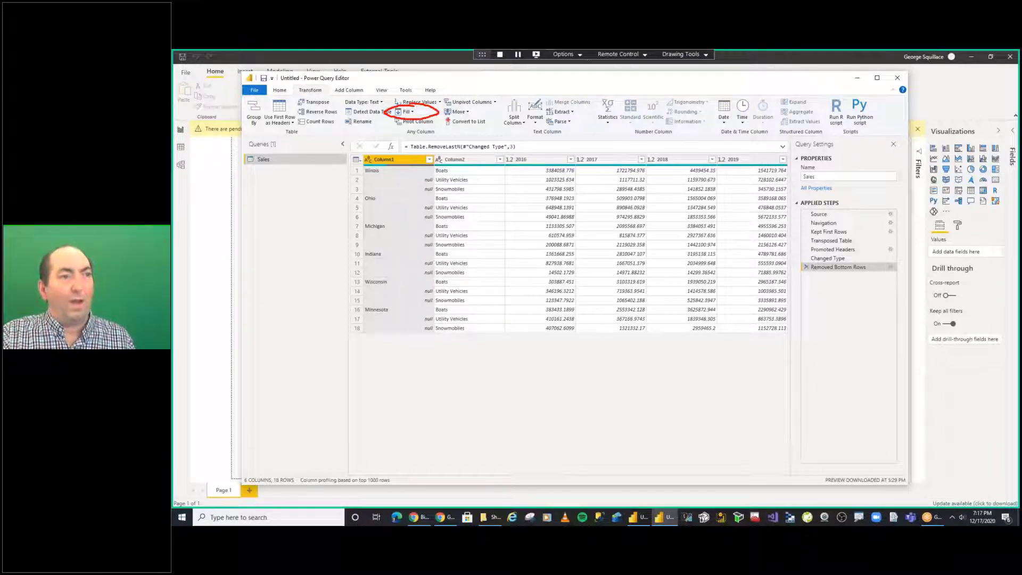
pyautogui.click(407, 112)
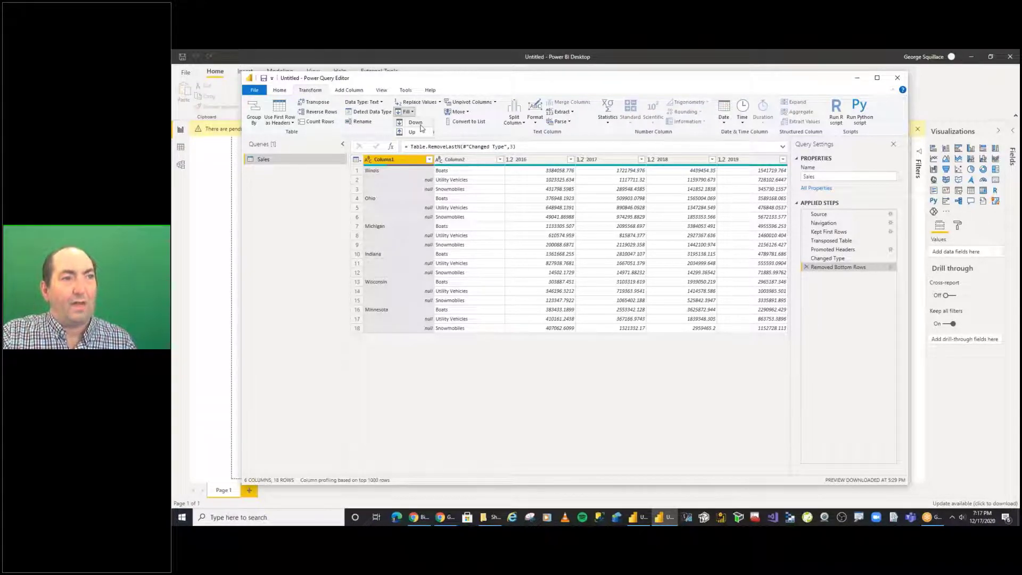
pyautogui.click(421, 127)
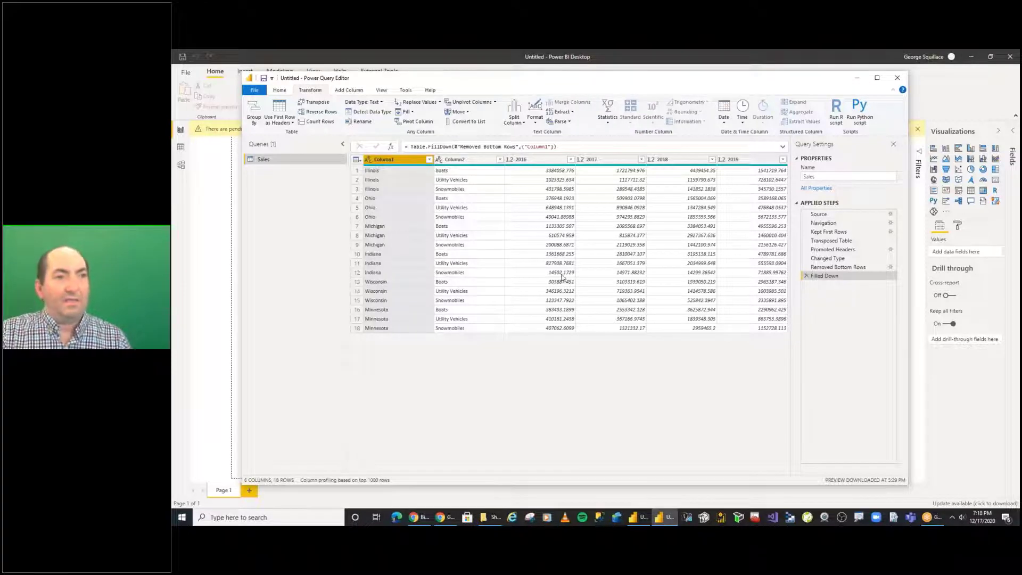
# Circle the first row's 2016 value, Illinois and Boats in red, and point red arrows at the Column1 and 2016 headers.
pyautogui.moveTo(567, 162)
pyautogui.mouseDown()
pyautogui.moveTo(538, 177)
pyautogui.moveTo(551, 163)
pyautogui.mouseUp()
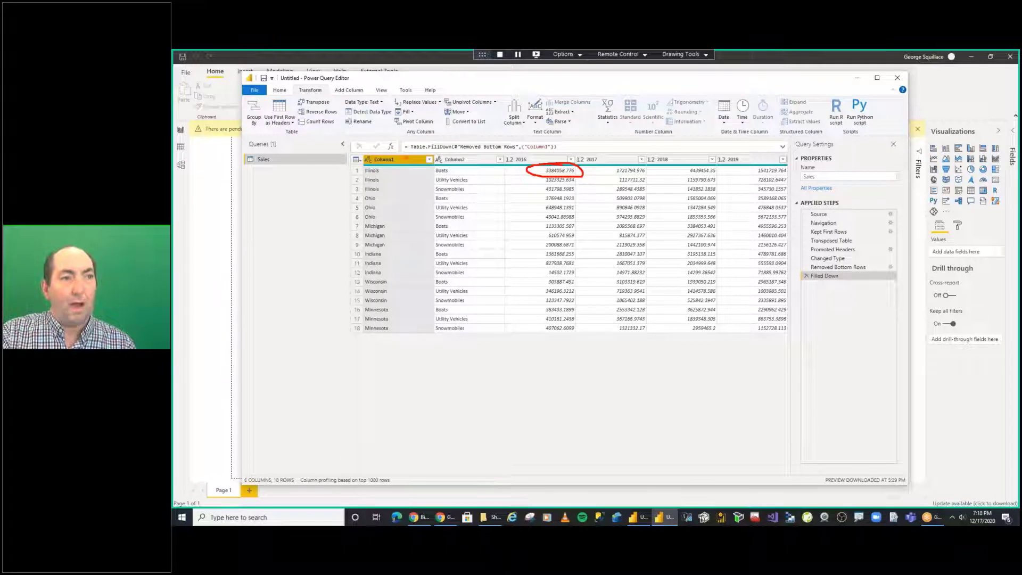
pyautogui.moveTo(406, 130); pyautogui.dragTo(406, 158)
pyautogui.moveTo(462, 130); pyautogui.dragTo(462, 158)
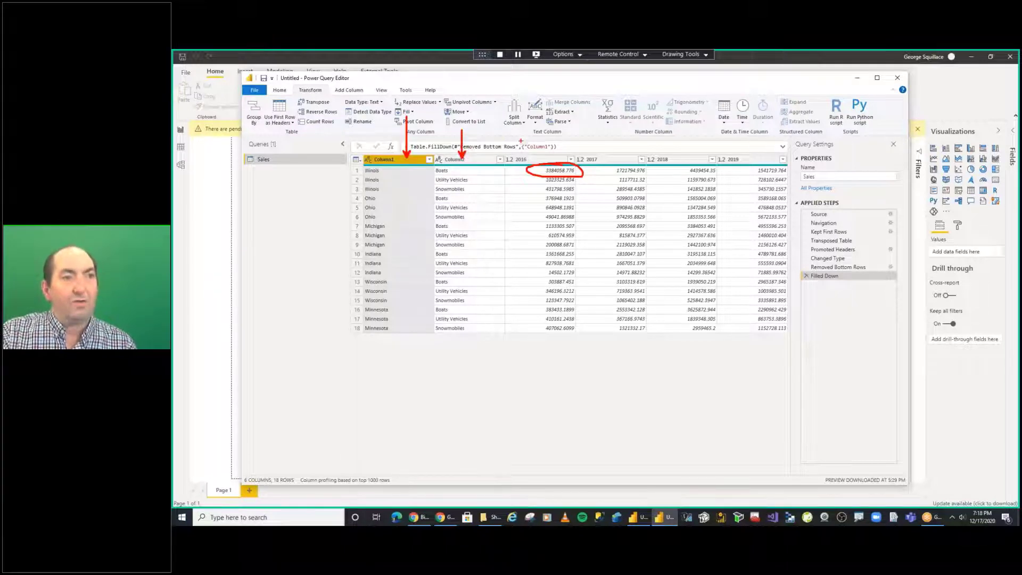
pyautogui.hotkey('ctrl', 'z')
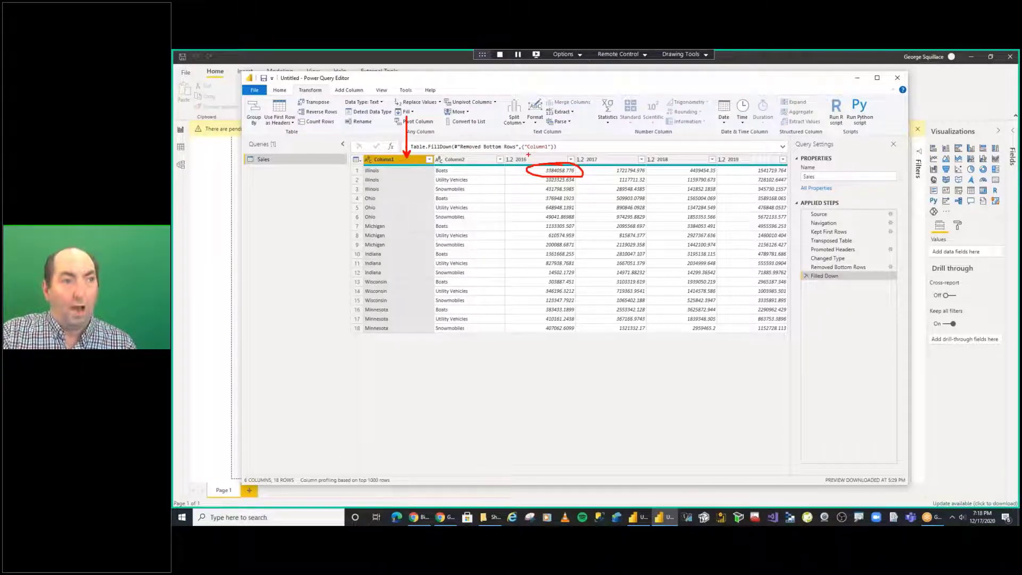
pyautogui.moveTo(536, 109); pyautogui.dragTo(528, 154)
pyautogui.moveTo(396, 165); pyautogui.dragTo(397, 170)
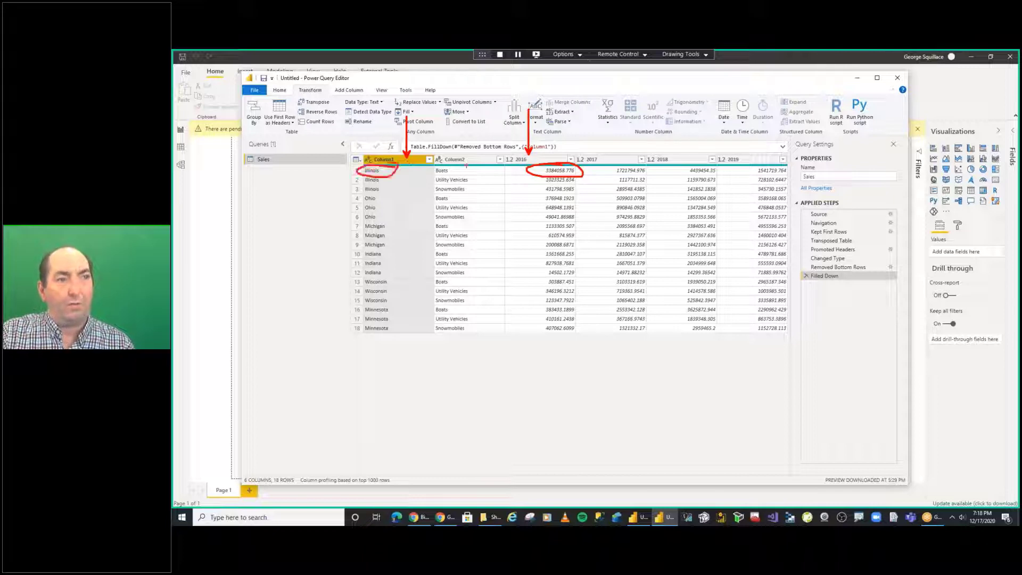
pyautogui.moveTo(458, 164)
pyautogui.mouseDown()
pyautogui.moveTo(433, 164)
pyautogui.moveTo(471, 166)
pyautogui.mouseUp()
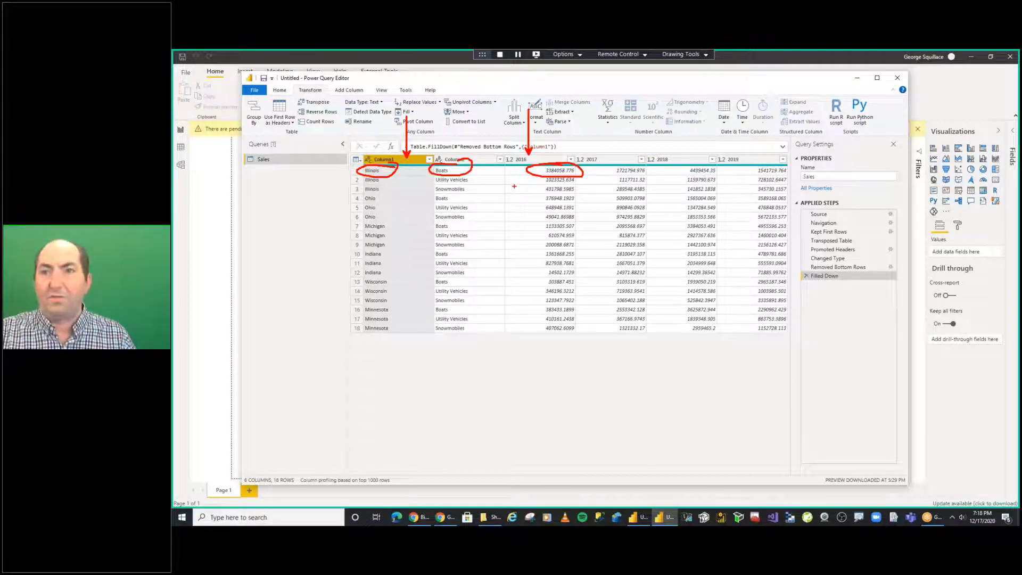
# Cross two long blue arrows over the circled first-row values and clear all the markup.
pyautogui.moveTo(348, 118); pyautogui.dragTo(624, 224)
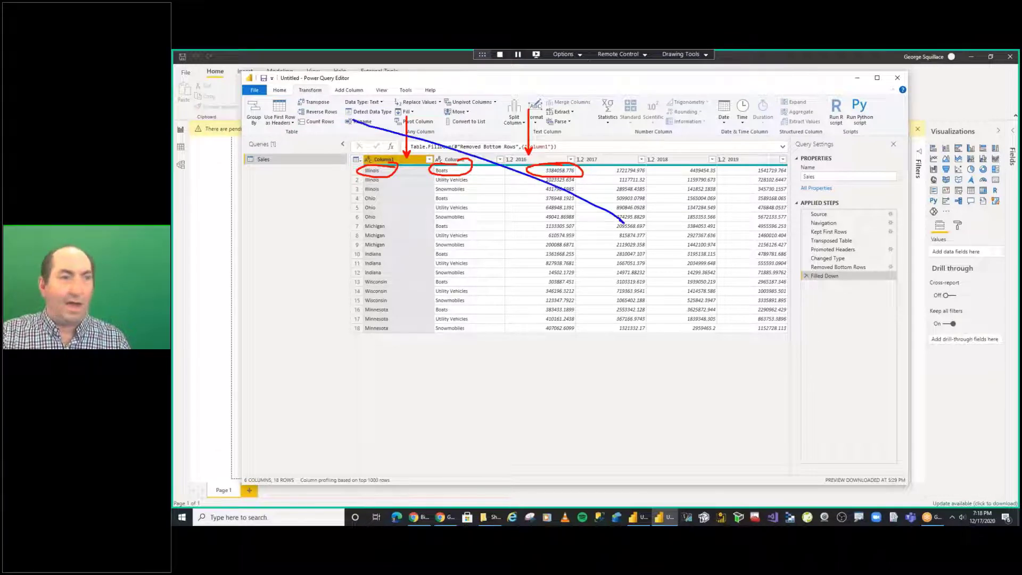
pyautogui.moveTo(374, 201); pyautogui.dragTo(665, 101)
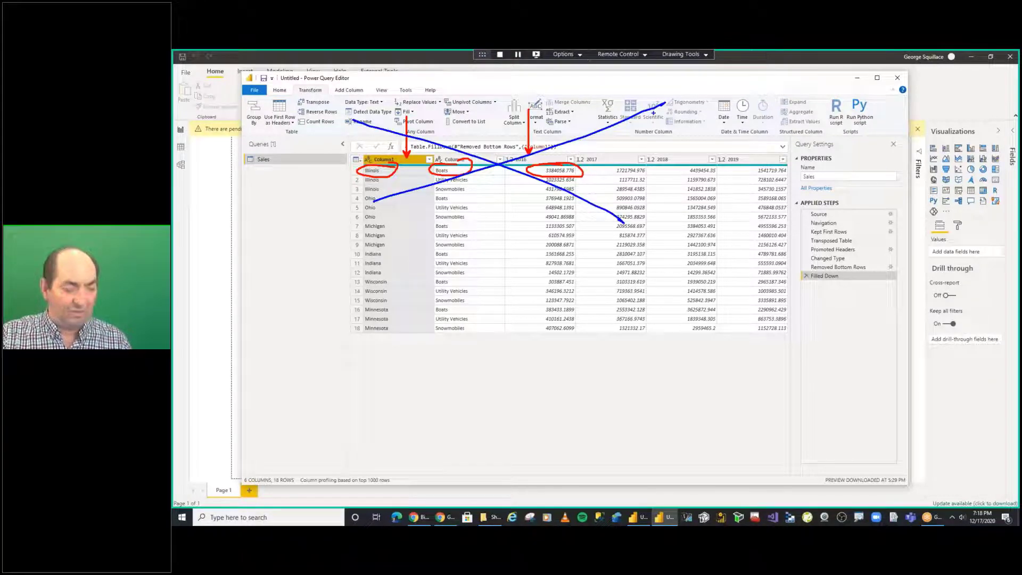
pyautogui.press('Escape')
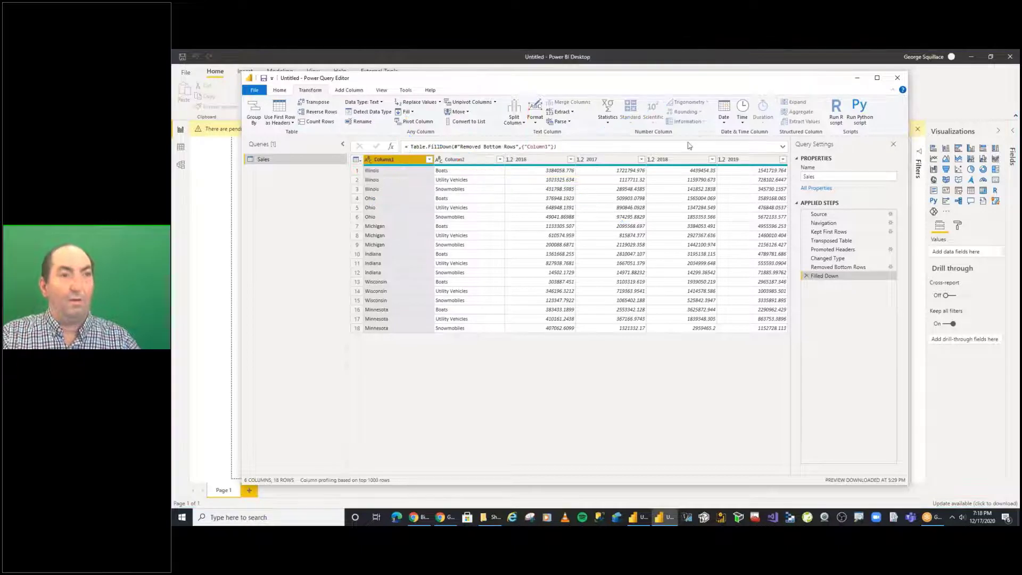
# Box the 2017, 2018 and 2019 headers in blue and draw curved blue arrows from each toward the 2016 column.
pyautogui.moveTo(571, 150)
pyautogui.mouseDown()
pyautogui.moveTo(623, 171)
pyautogui.moveTo(778, 177)
pyautogui.mouseUp()
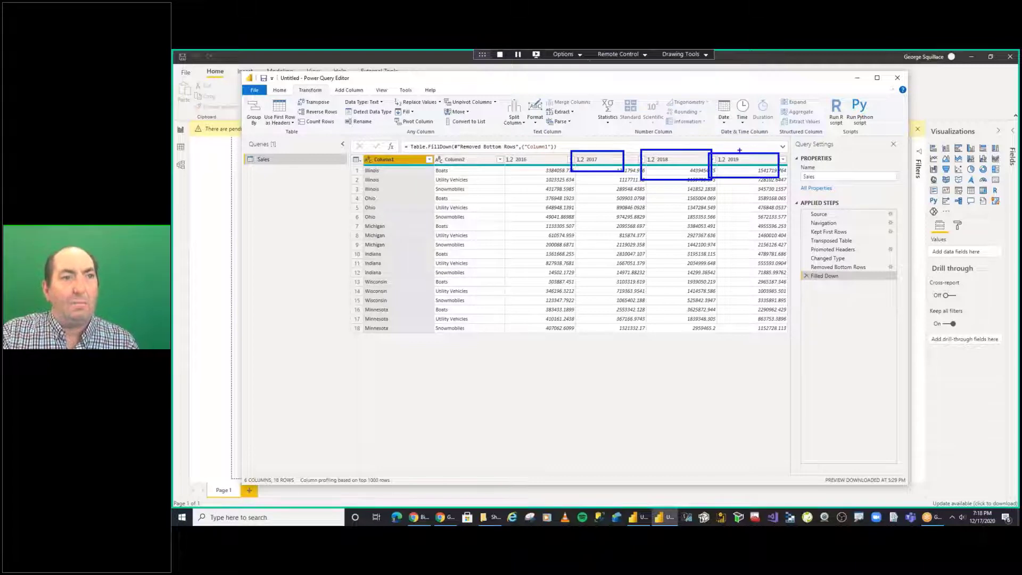
pyautogui.moveTo(739, 150)
pyautogui.mouseDown()
pyautogui.moveTo(563, 95)
pyautogui.moveTo(519, 146)
pyautogui.mouseUp()
pyautogui.moveTo(519, 146); pyautogui.dragTo(528, 130)
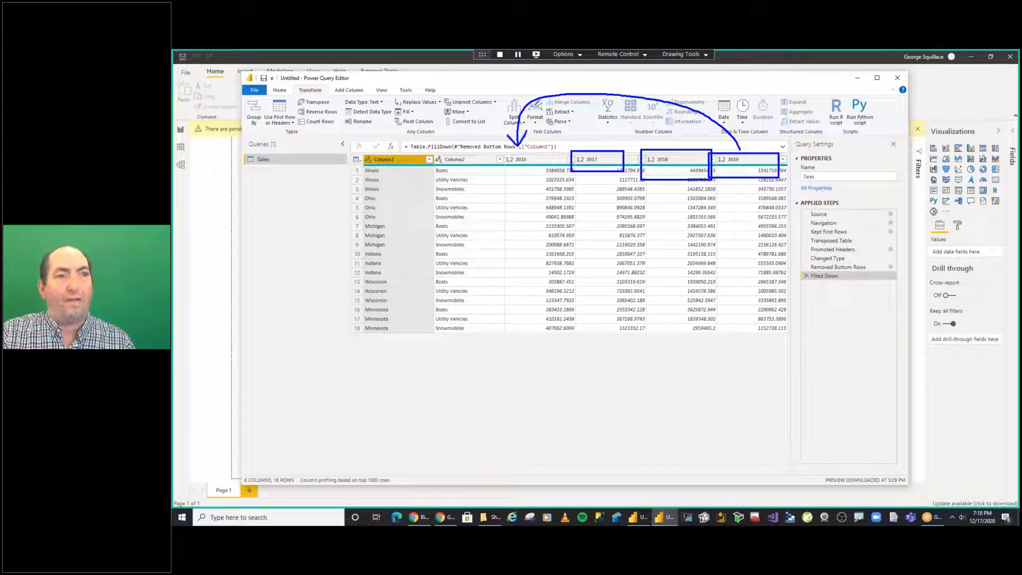
pyautogui.moveTo(601, 141)
pyautogui.mouseDown()
pyautogui.moveTo(537, 142)
pyautogui.moveTo(568, 130)
pyautogui.mouseUp()
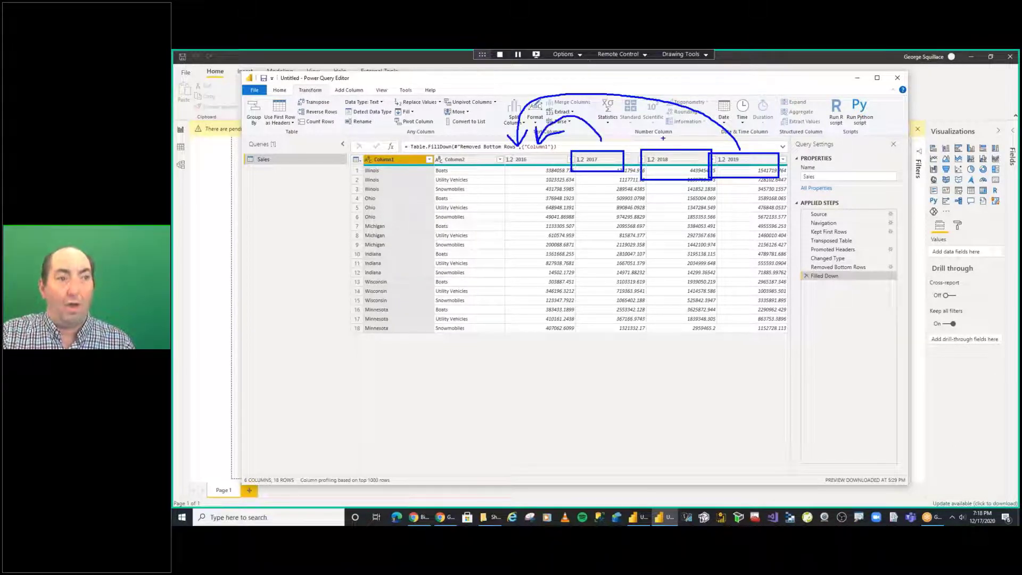
pyautogui.moveTo(671, 140)
pyautogui.mouseDown()
pyautogui.moveTo(655, 122)
pyautogui.moveTo(538, 135)
pyautogui.moveTo(564, 125)
pyautogui.mouseUp()
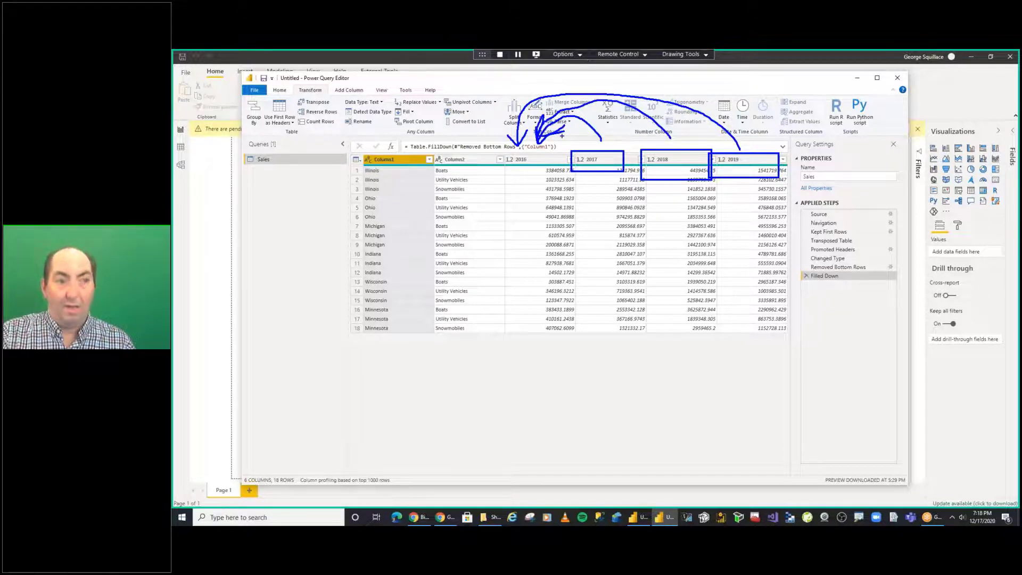
# Box the Column1, Column2, 2016 and 2017 columns in blue and clear all the markup.
pyautogui.moveTo(354, 167); pyautogui.dragTo(420, 317)
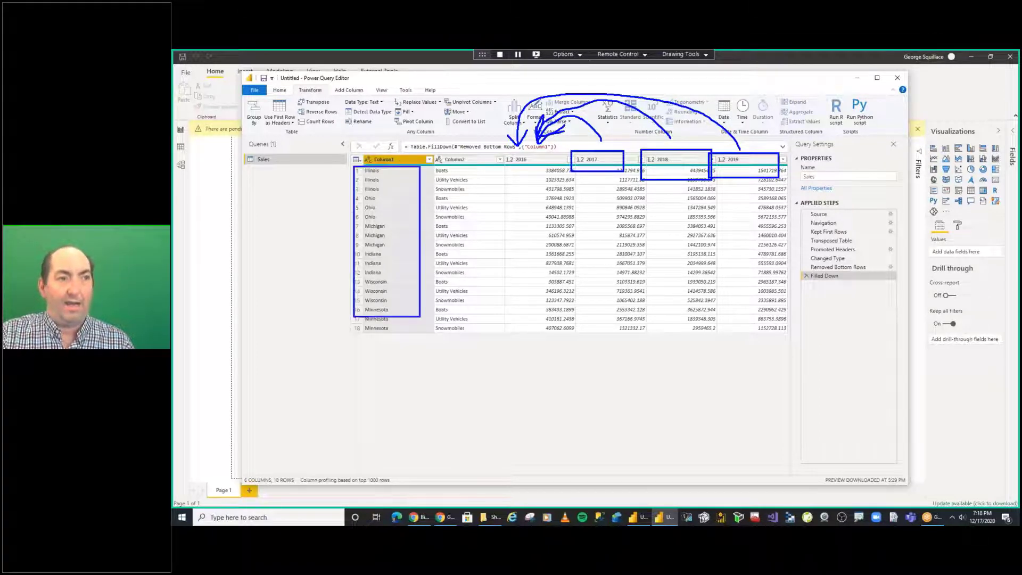
pyautogui.moveTo(430, 166); pyautogui.dragTo(501, 349)
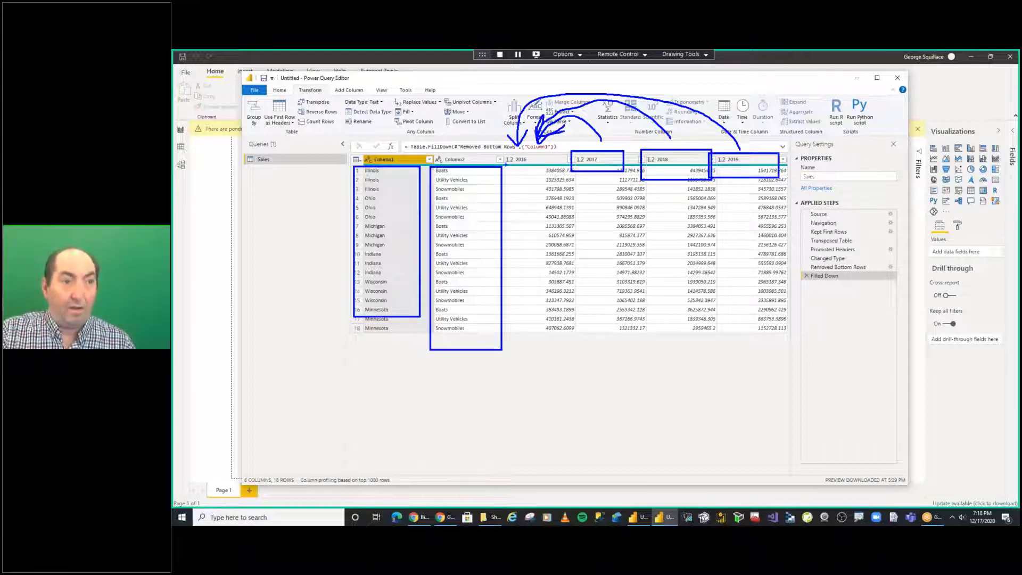
pyautogui.moveTo(505, 165); pyautogui.dragTo(549, 369)
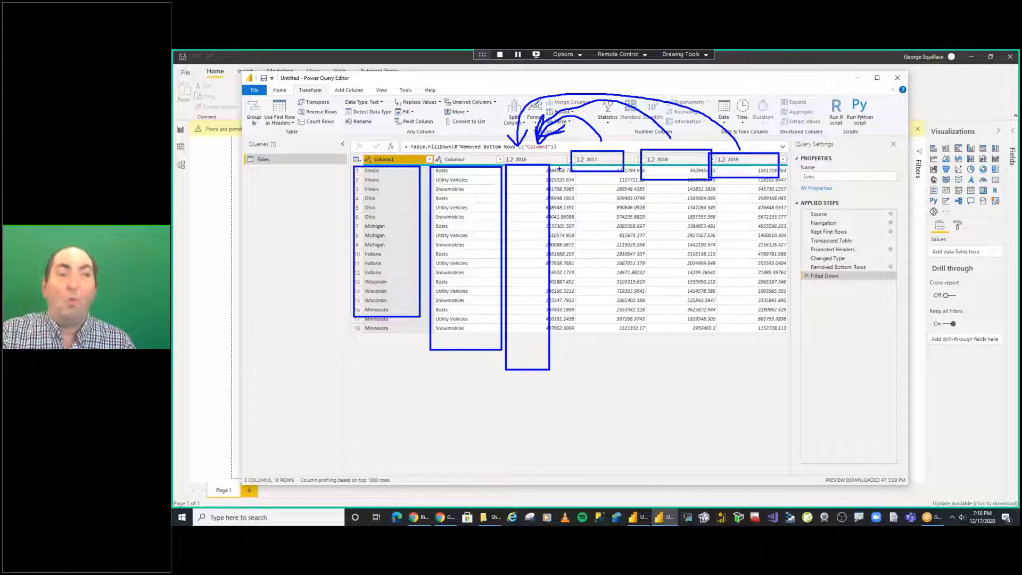
pyautogui.moveTo(558, 168); pyautogui.dragTo(601, 372)
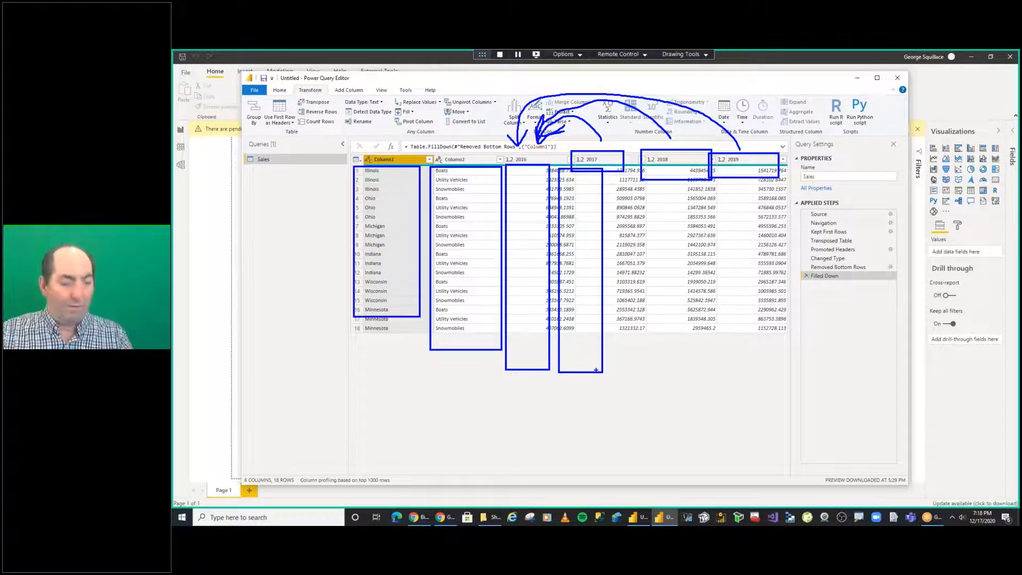
pyautogui.press('Escape')
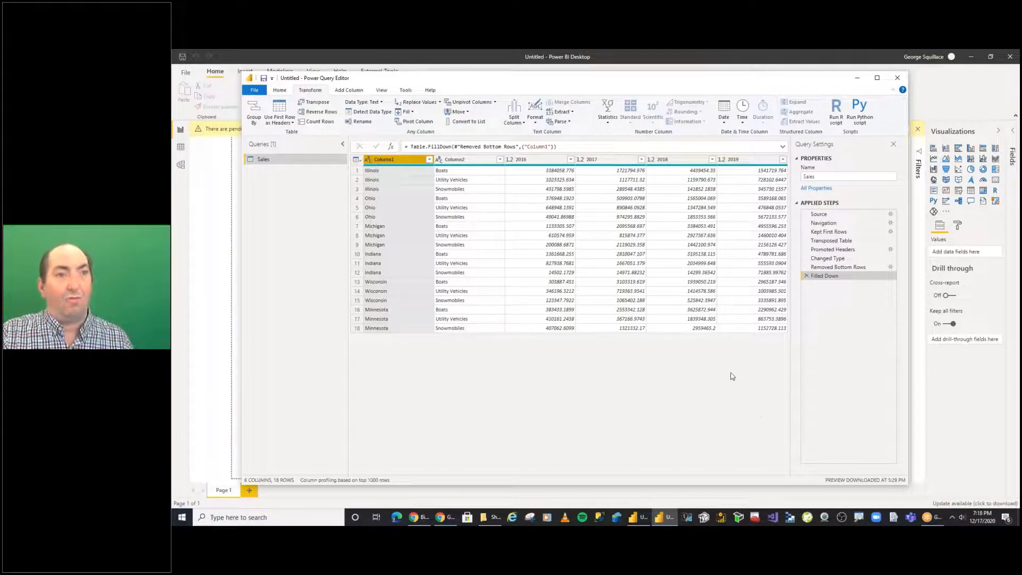
# Unpivot the 2016, 2017, 2018 and 2019 columns into attribute and value columns.
pyautogui.click(533, 159)
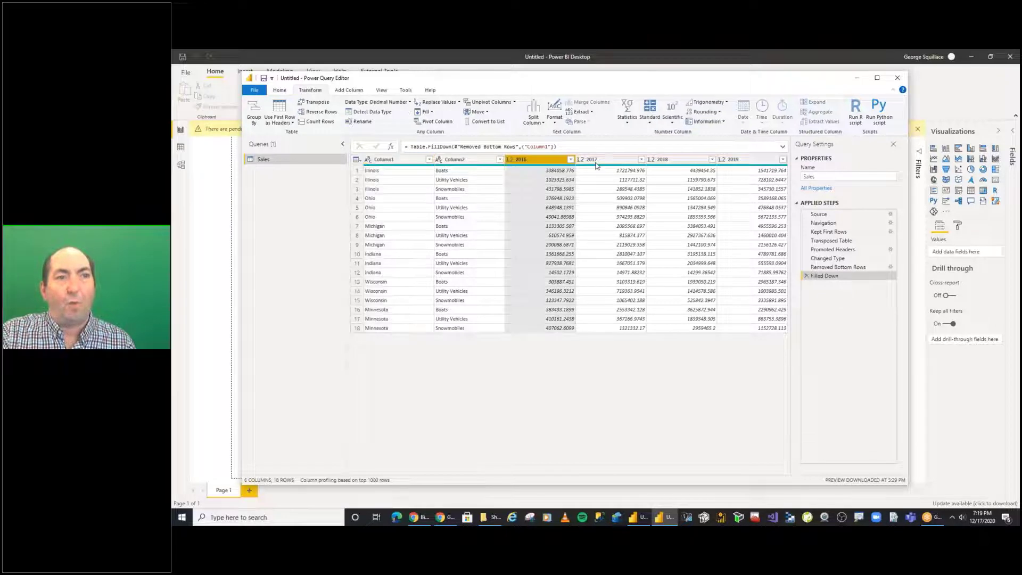
pyautogui.keyDown('shift'); pyautogui.click(601, 160); pyautogui.keyUp('shift')
pyautogui.keyDown('ctrl'); pyautogui.click(661, 160); pyautogui.keyUp('ctrl')
pyautogui.keyDown('ctrl'); pyautogui.click(732, 160); pyautogui.keyUp('ctrl')
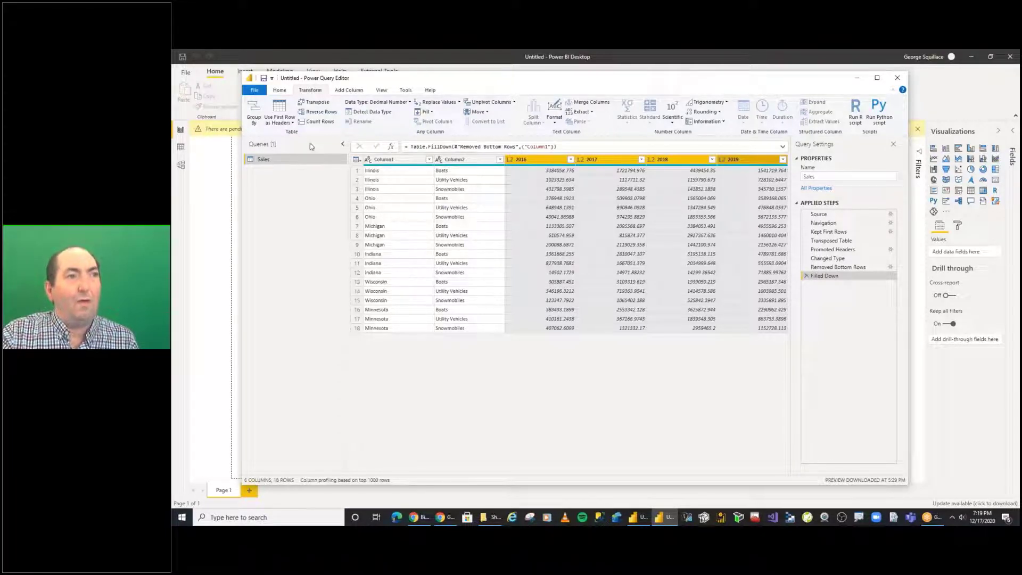
pyautogui.click(514, 103)
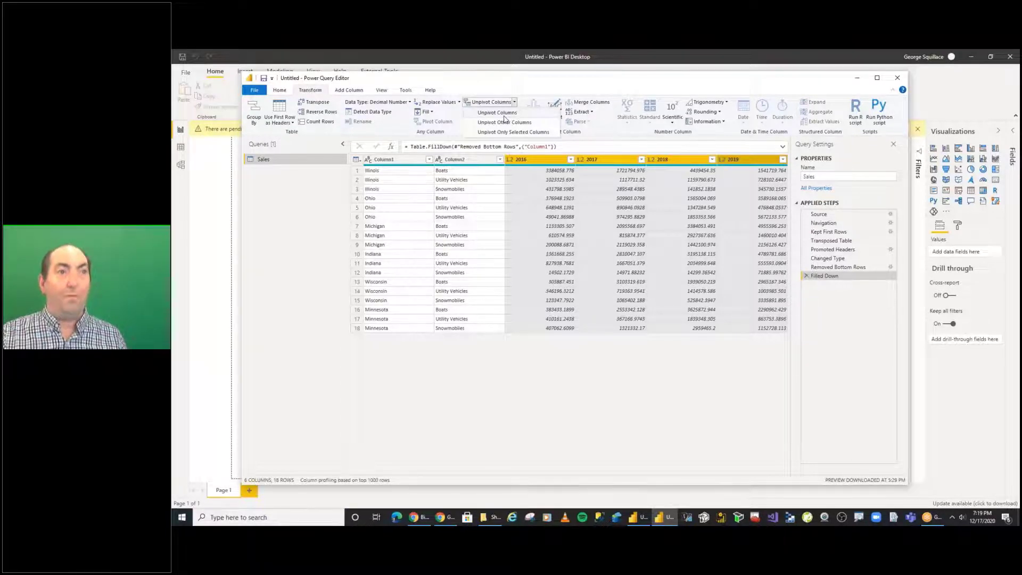
pyautogui.click(505, 120)
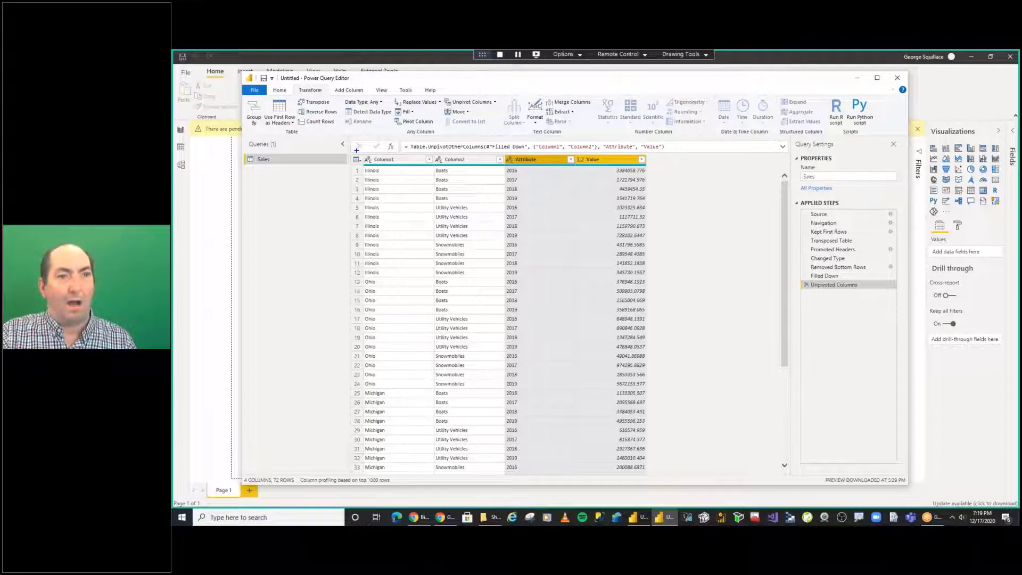
# Box the four column headers in blue and point blue arrows at the last four applied steps.
pyautogui.moveTo(356, 152); pyautogui.dragTo(654, 169)
pyautogui.moveTo(786, 256)
pyautogui.mouseDown()
pyautogui.moveTo(808, 256)
pyautogui.moveTo(793, 286)
pyautogui.mouseUp()
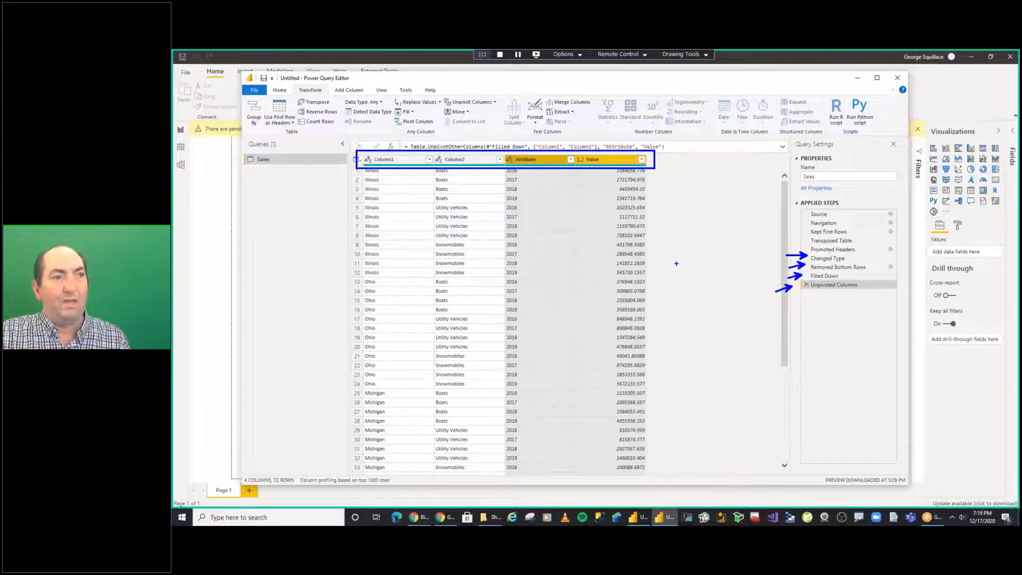
# Rename Column1 as State and Column2 as Product Category.
pyautogui.doubleClick(394, 160)
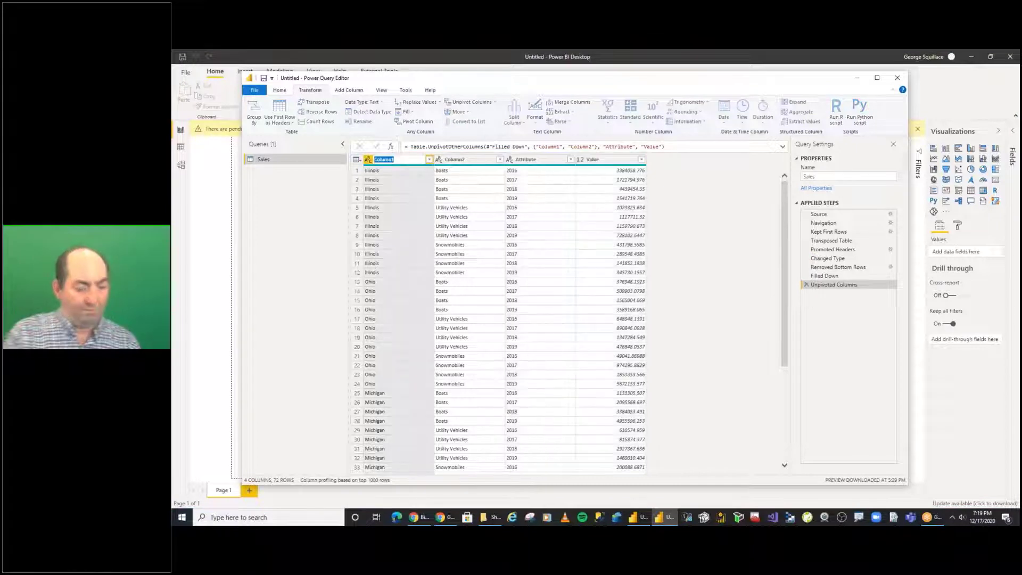
pyautogui.write('State')
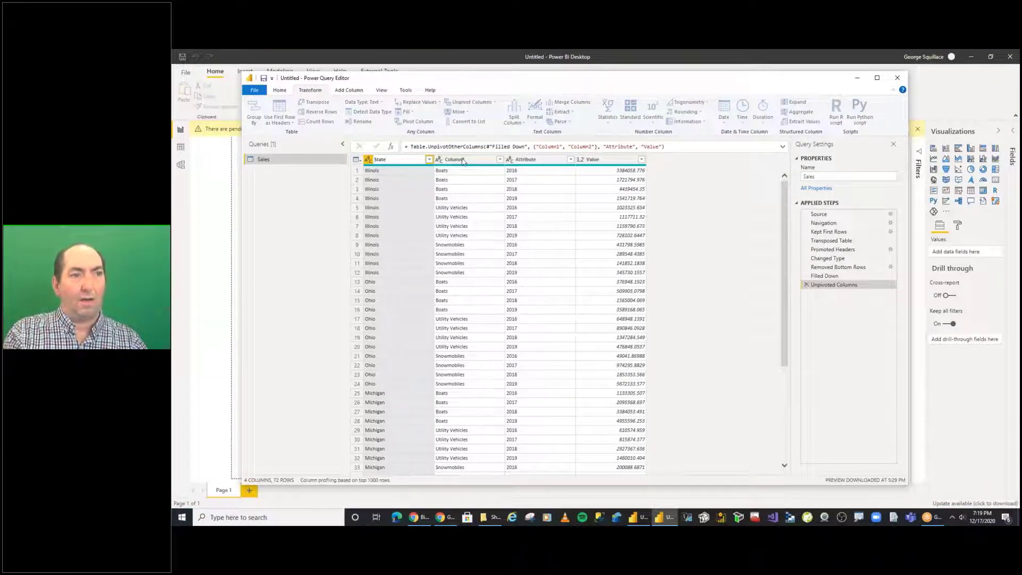
pyautogui.press('Return')
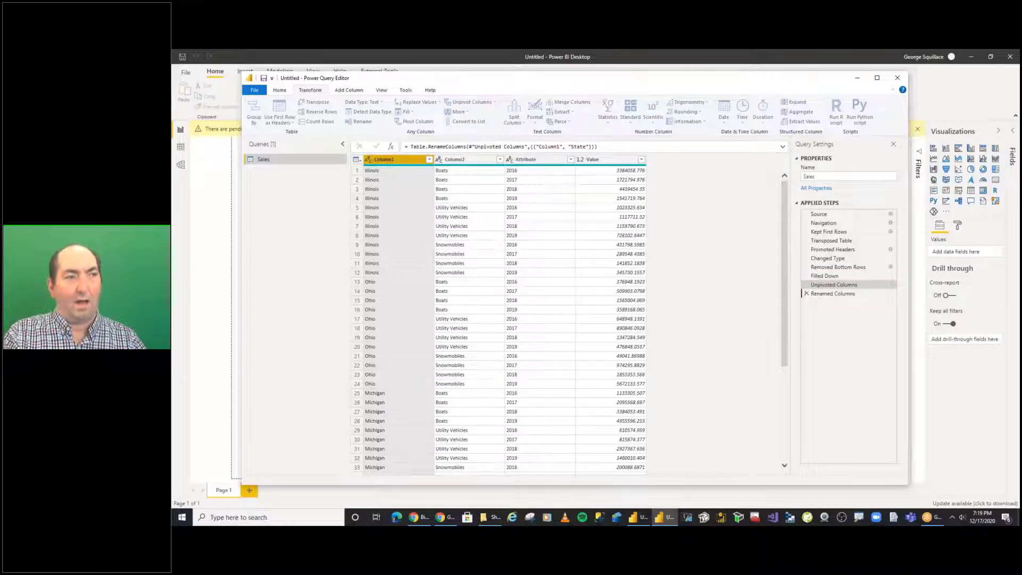
pyautogui.doubleClick(458, 159)
pyautogui.write('Produc')
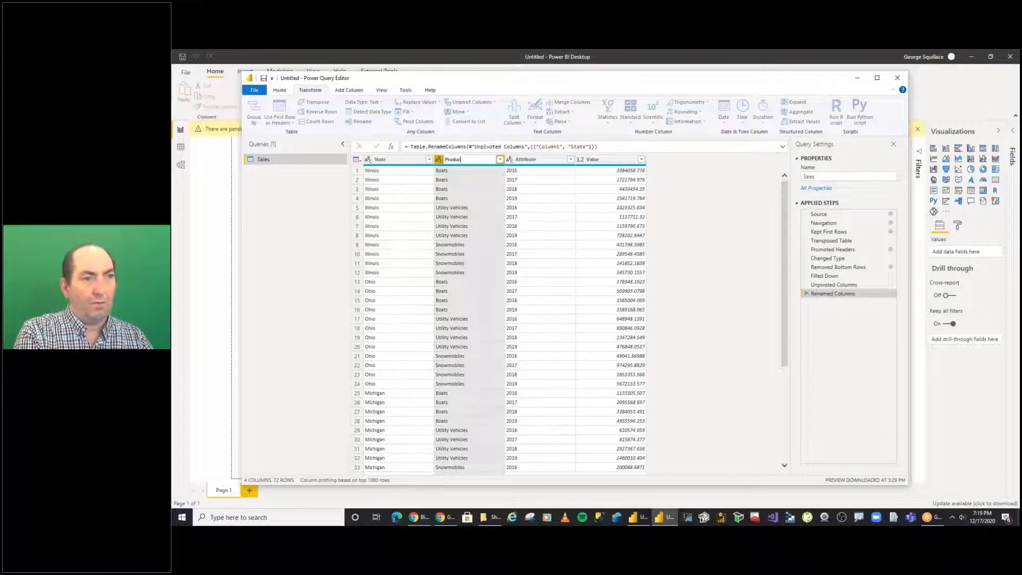
pyautogui.write('t Categor')
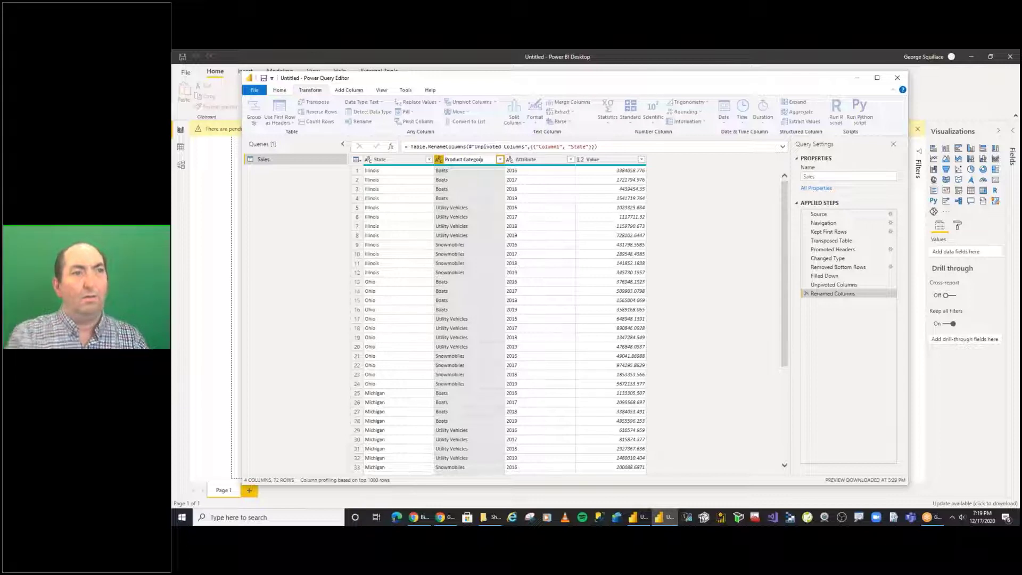
pyautogui.write('y')
pyautogui.press('Return')
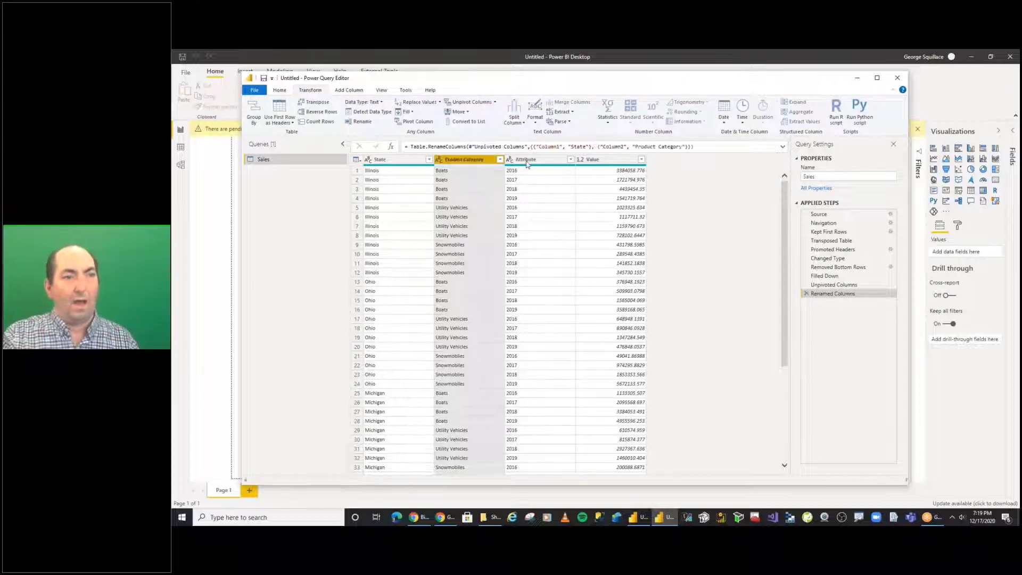
# Rename the Attribute column as Year and the Value column as Sales Amount.
pyautogui.doubleClick(526, 161)
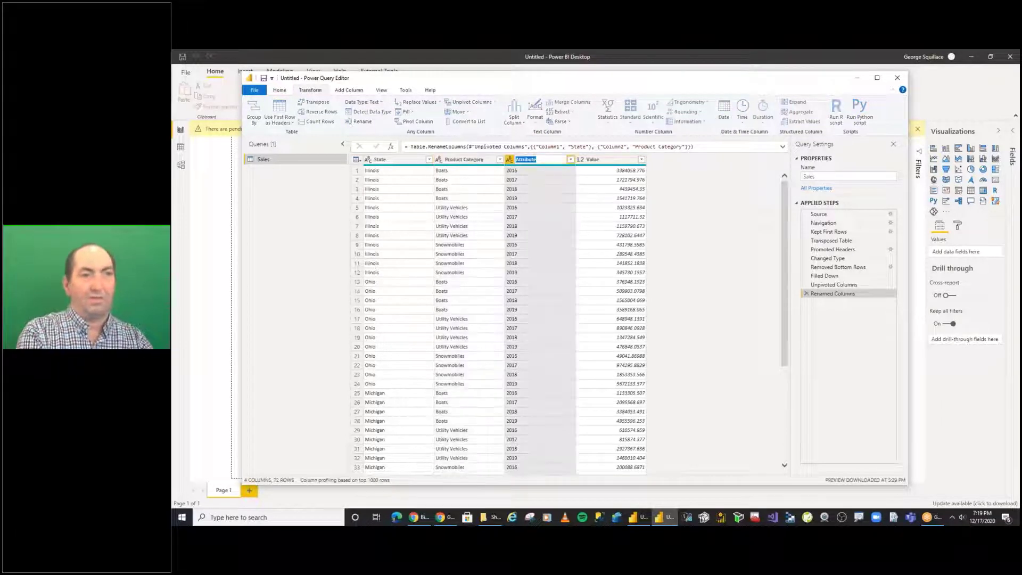
pyautogui.write('Year')
pyautogui.press('Return')
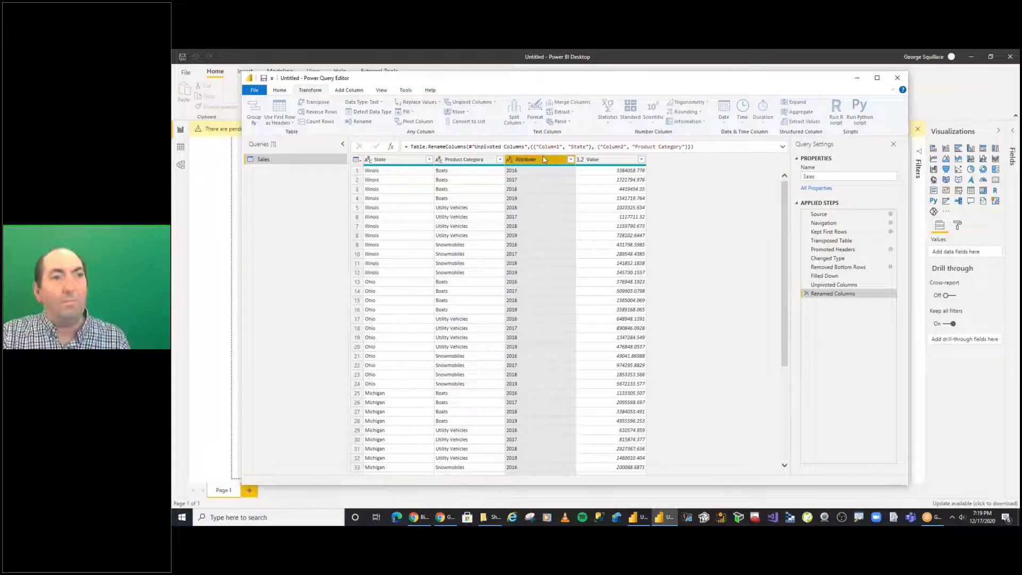
pyautogui.doubleClick(590, 160)
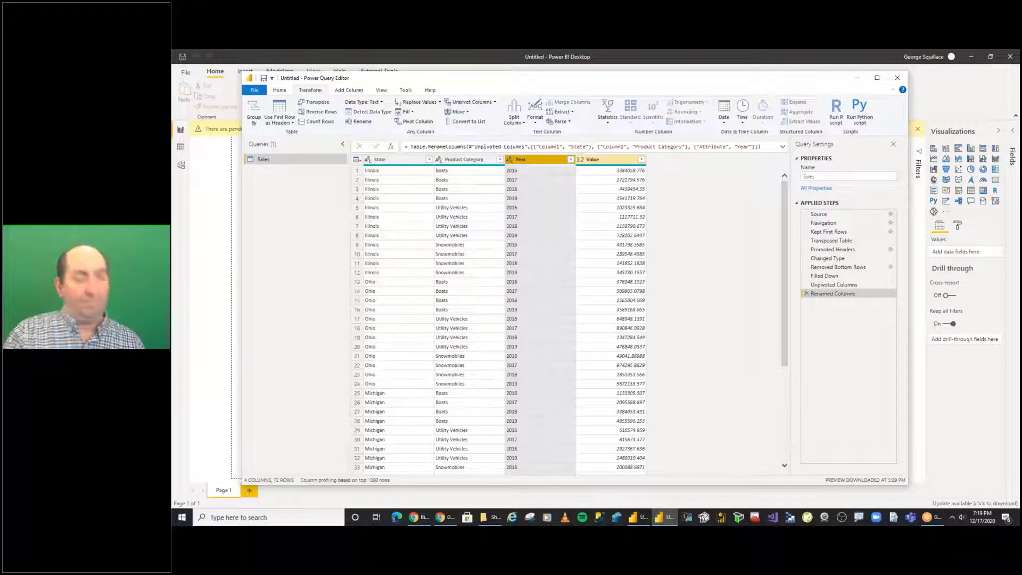
pyautogui.write('Sales Am')
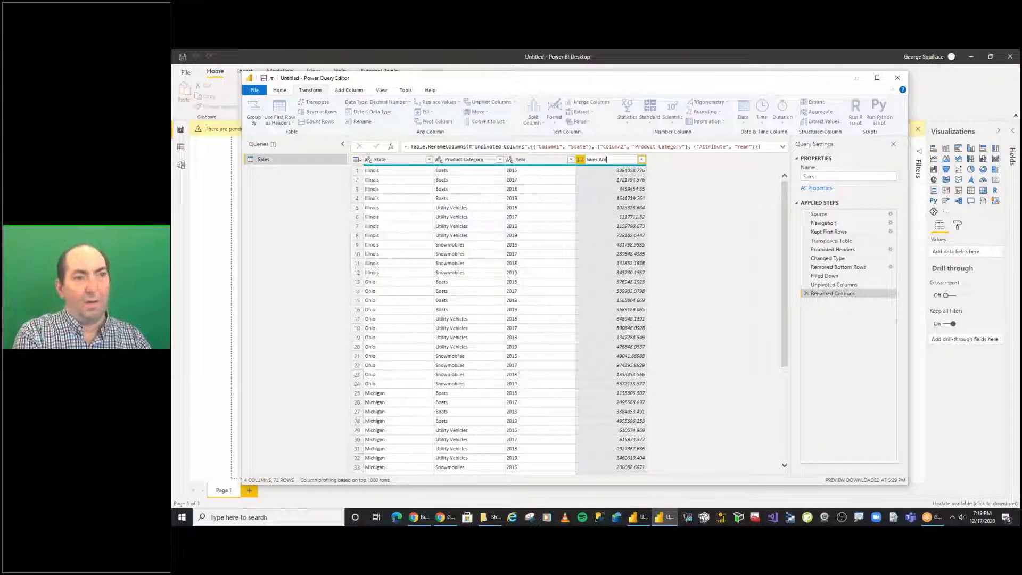
pyautogui.write('ount')
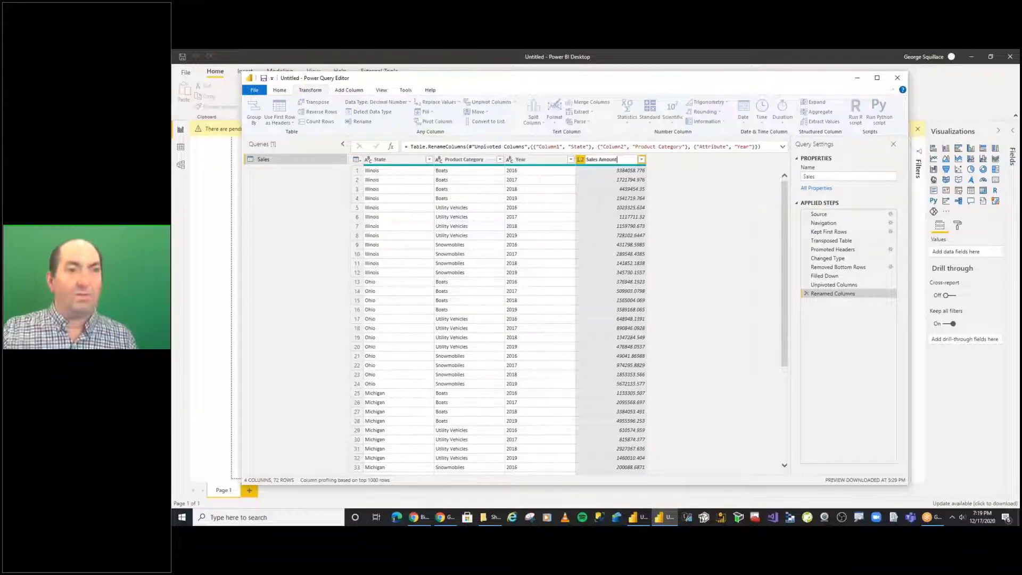
pyautogui.press('Return')
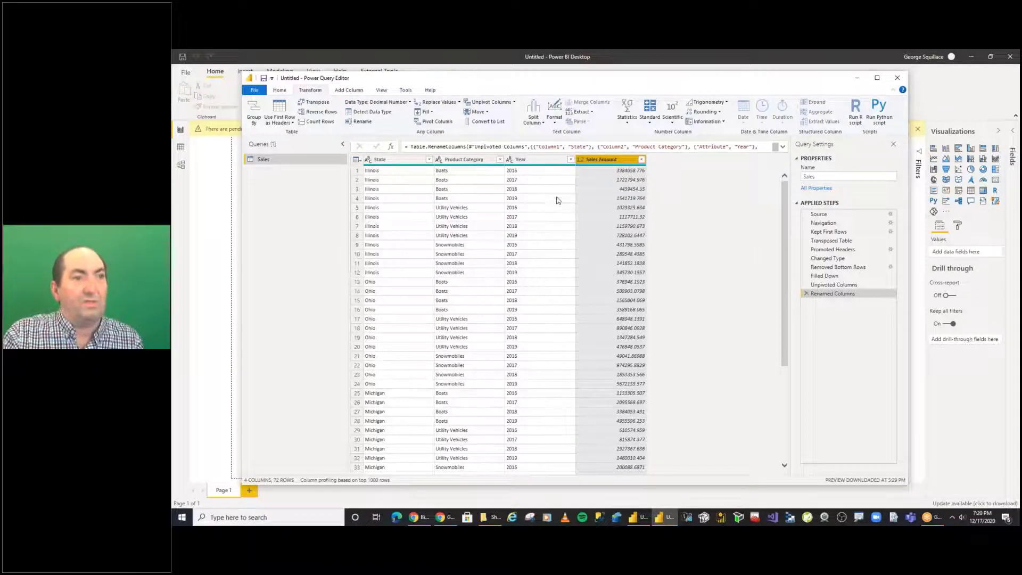
# Circle the Year column's data type symbol in blue, clear the markup, and change the column's data type to Whole Number.
pyautogui.moveTo(511, 150)
pyautogui.mouseDown()
pyautogui.moveTo(499, 164)
pyautogui.moveTo(515, 166)
pyautogui.moveTo(505, 149)
pyautogui.mouseUp()
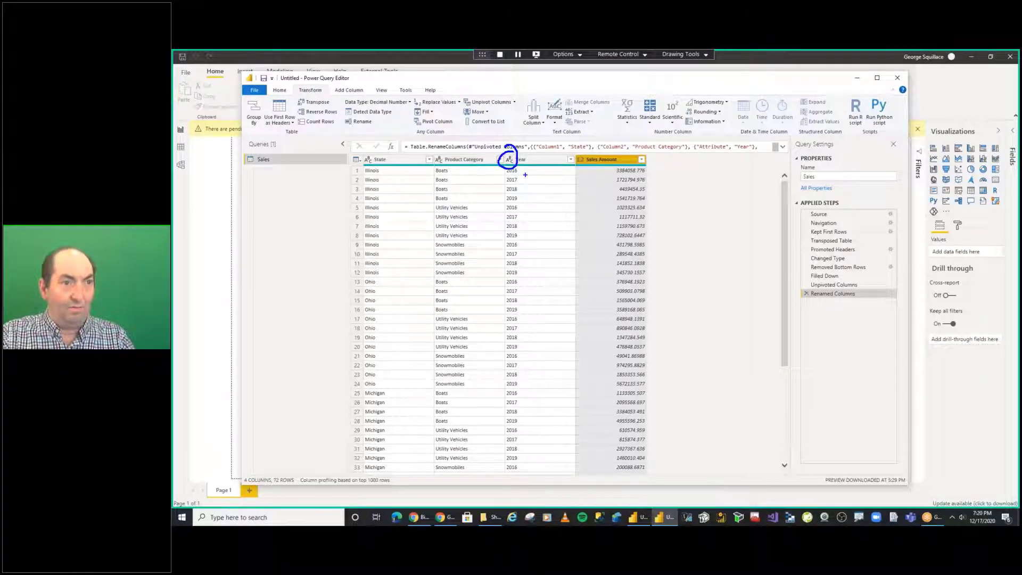
pyautogui.press('Escape')
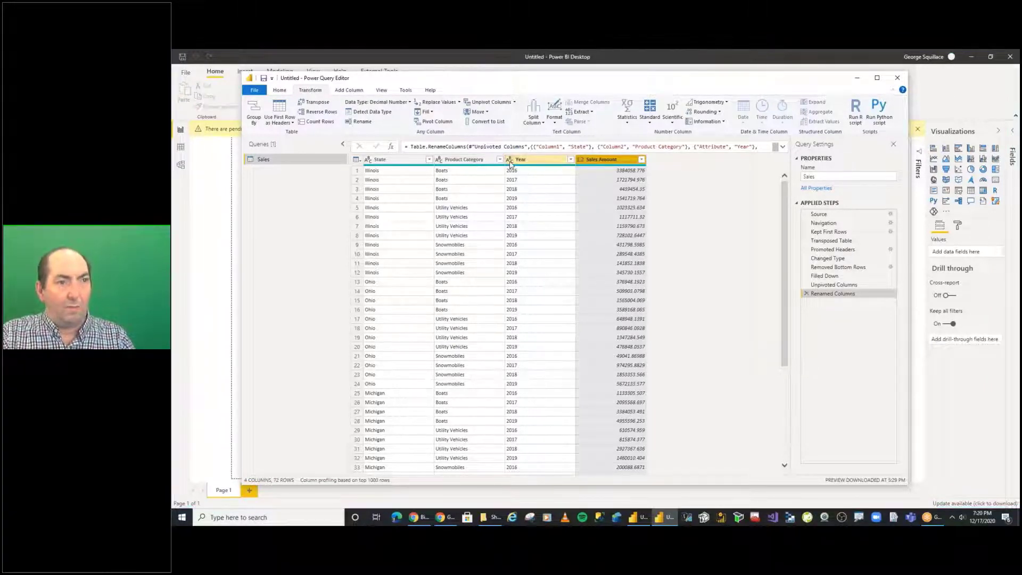
pyautogui.click(509, 162)
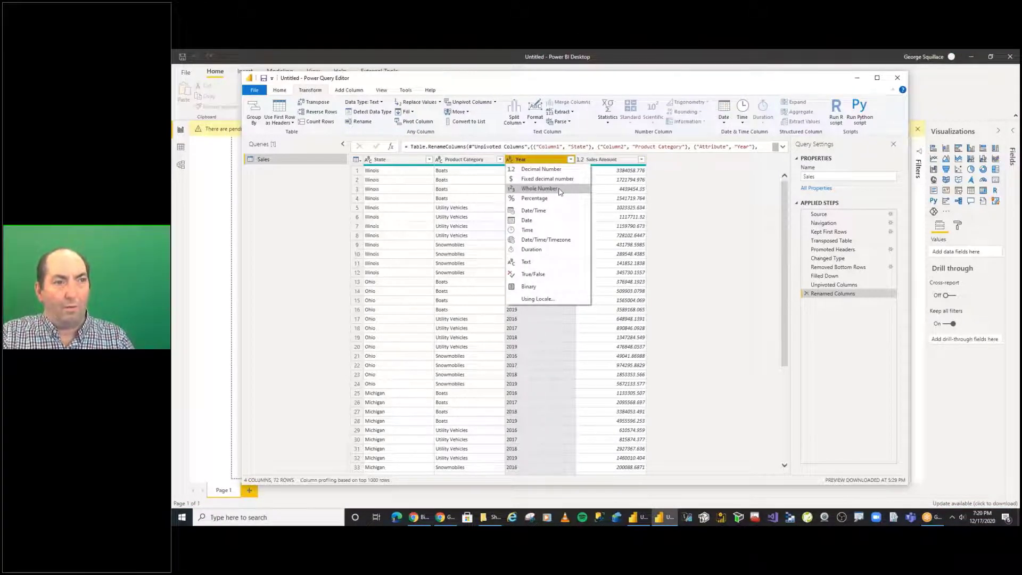
pyautogui.click(559, 189)
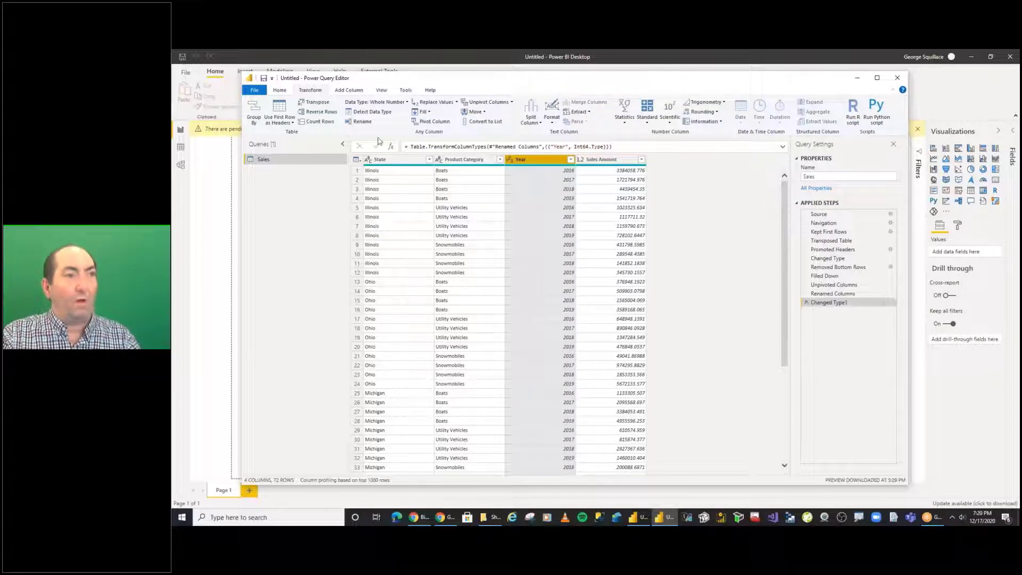
# Point a blue arrow at the Close & Apply command, clear the markup, and close the query editor applying the changes.
pyautogui.click(280, 91)
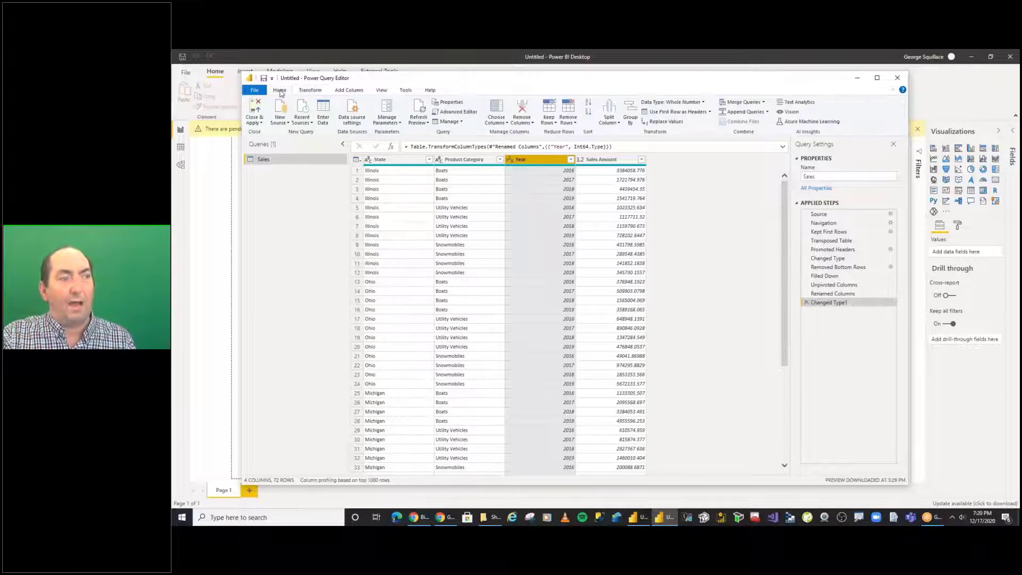
pyautogui.hotkey('ctrl', '2')
pyautogui.moveTo(286, 80)
pyautogui.mouseDown()
pyautogui.moveTo(272, 97)
pyautogui.moveTo(280, 85)
pyautogui.moveTo(351, 121)
pyautogui.moveTo(250, 121)
pyautogui.moveTo(261, 139)
pyautogui.mouseUp()
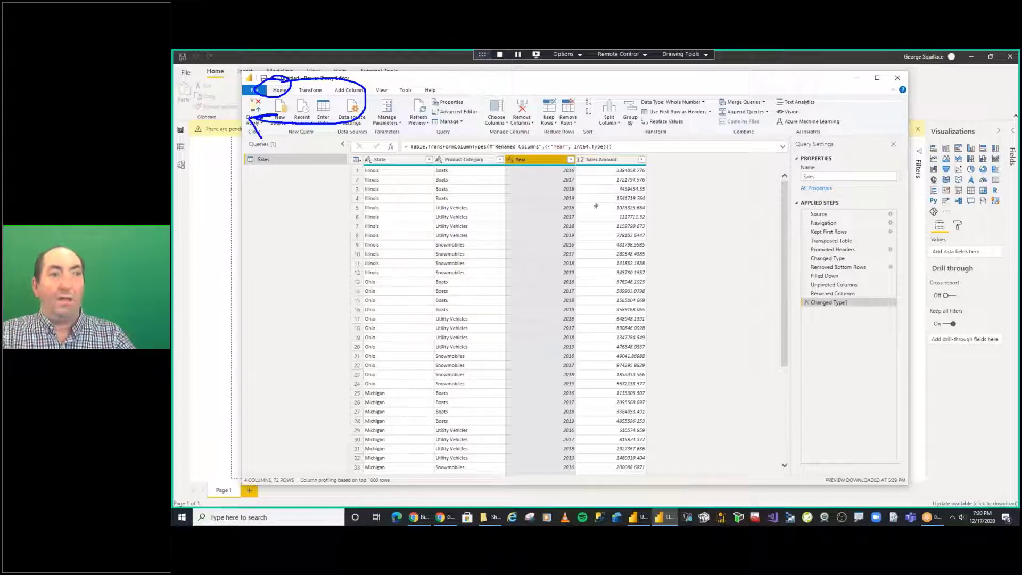
pyautogui.press('Escape')
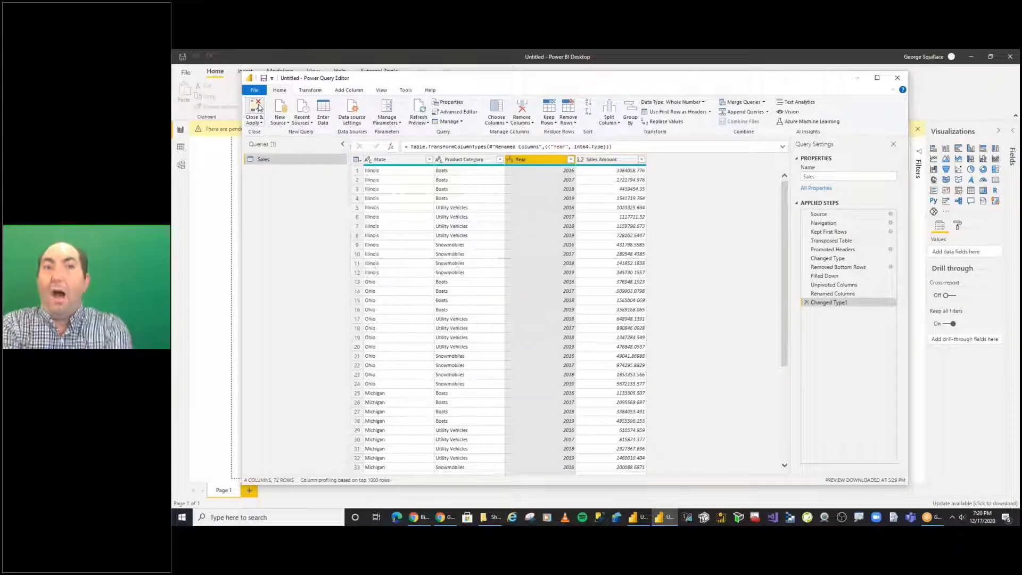
pyautogui.click(258, 108)
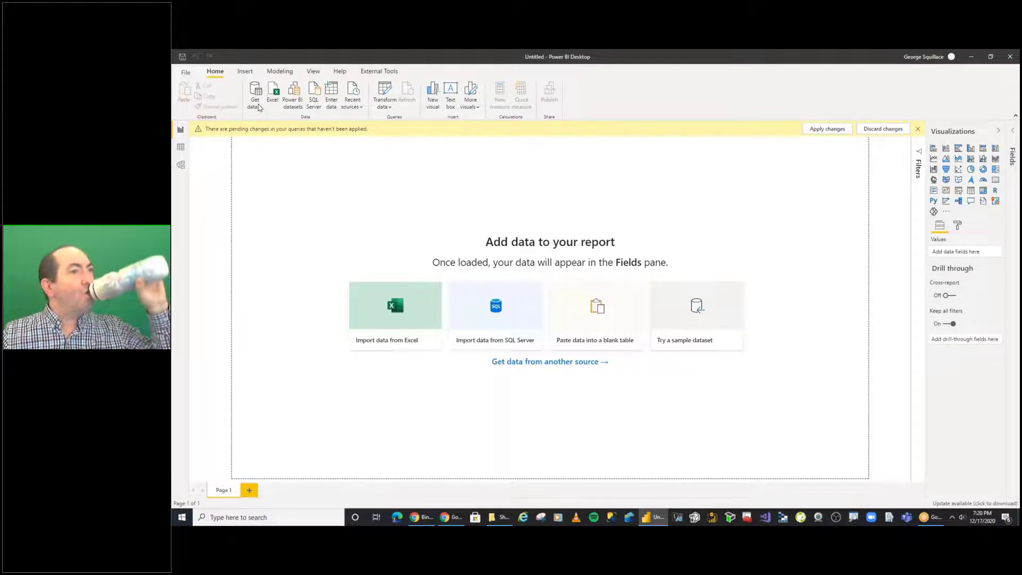
pyautogui.click(258, 106)
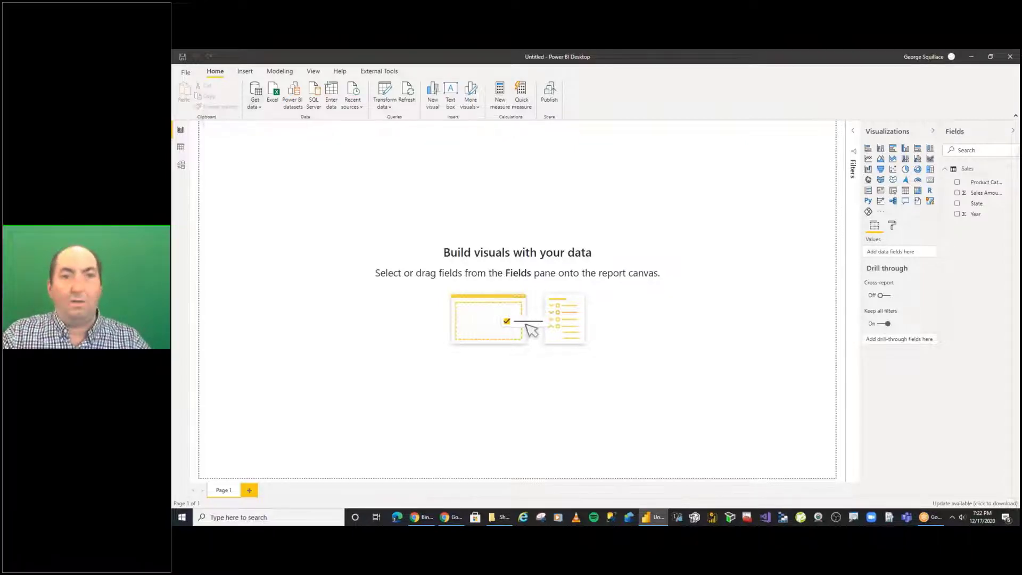
# Mark the Sales fields with a blue arrow and the Visualizations pane's edges with lines, clear the markup, and widen the Fields pane.
pyautogui.moveTo(783, 283); pyautogui.dragTo(948, 196)
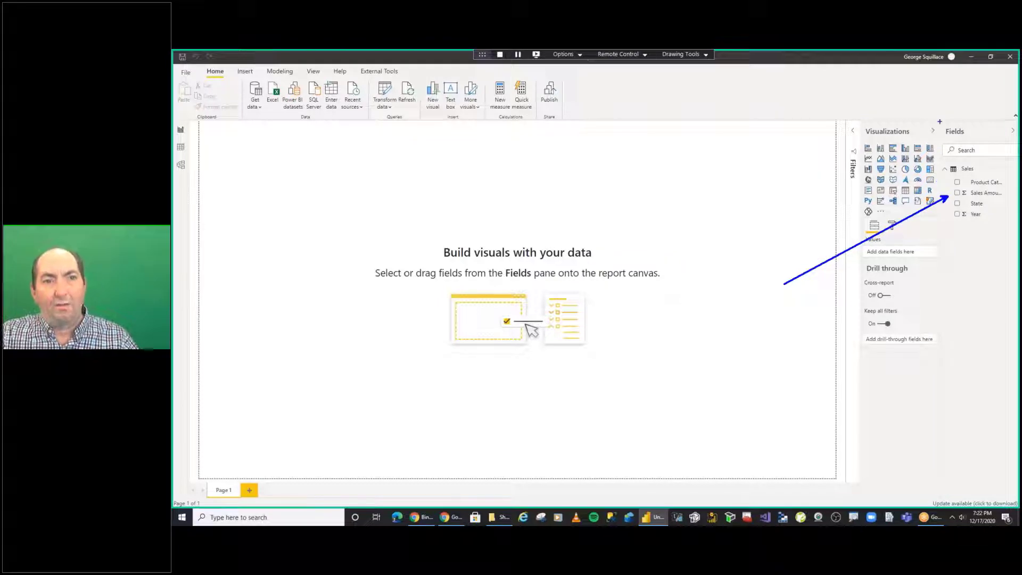
pyautogui.moveTo(939, 121); pyautogui.dragTo(940, 261)
pyautogui.moveTo(858, 117); pyautogui.dragTo(859, 241)
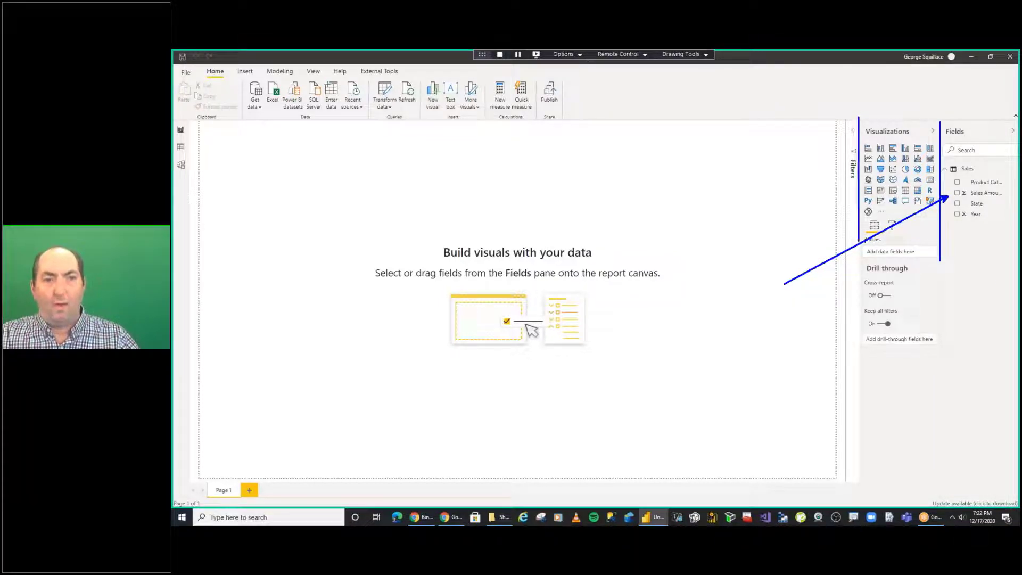
pyautogui.press('Escape')
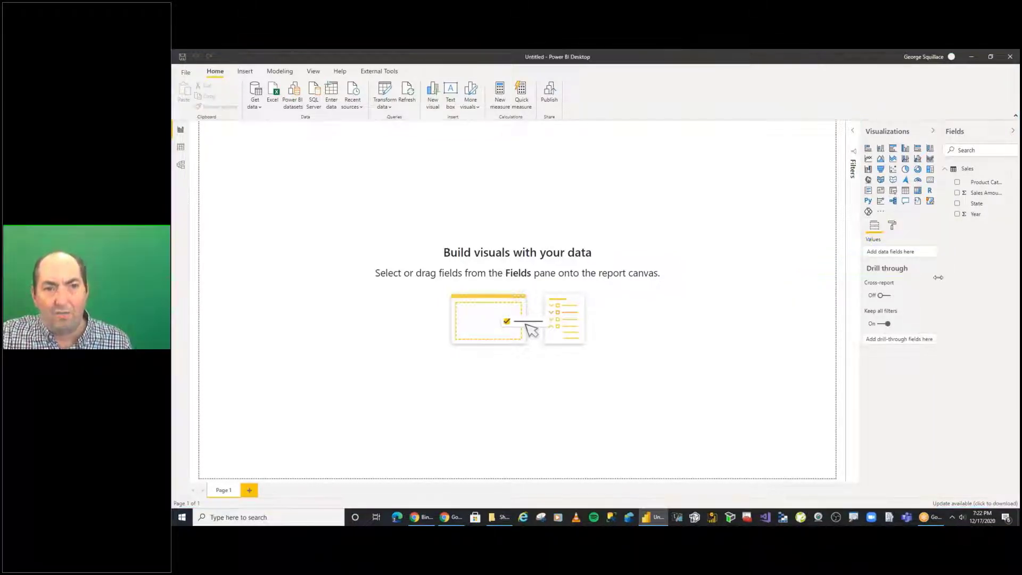
pyautogui.moveTo(938, 277); pyautogui.dragTo(914, 276)
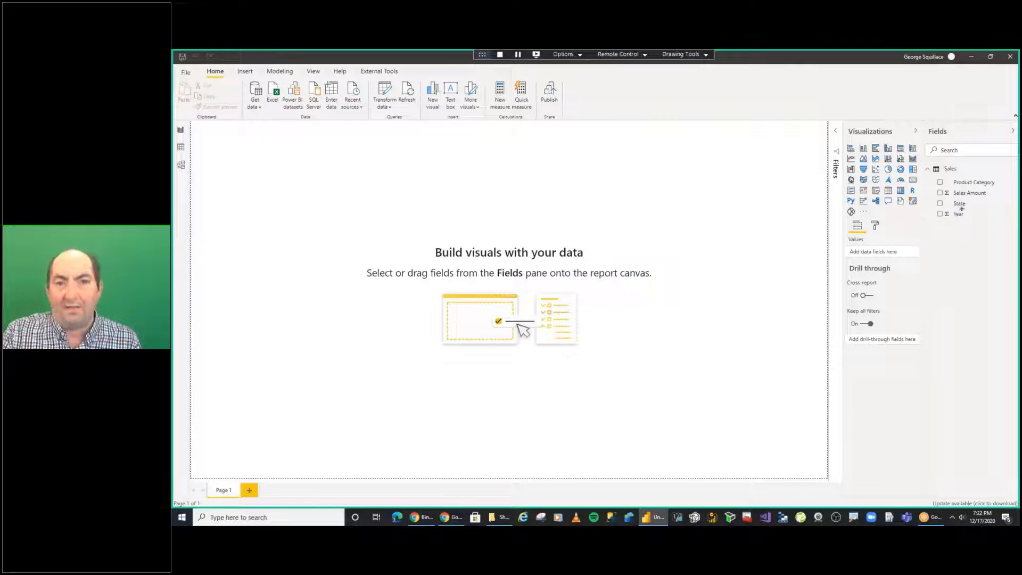
# Circle the Year field in blue, draw a large sigma symbol beneath it, and label it "aggregatable".
pyautogui.moveTo(963, 209)
pyautogui.mouseDown()
pyautogui.moveTo(927, 213)
pyautogui.moveTo(958, 207)
pyautogui.mouseUp()
pyautogui.moveTo(963, 243)
pyautogui.mouseDown()
pyautogui.moveTo(947, 262)
pyautogui.moveTo(965, 272)
pyautogui.mouseUp()
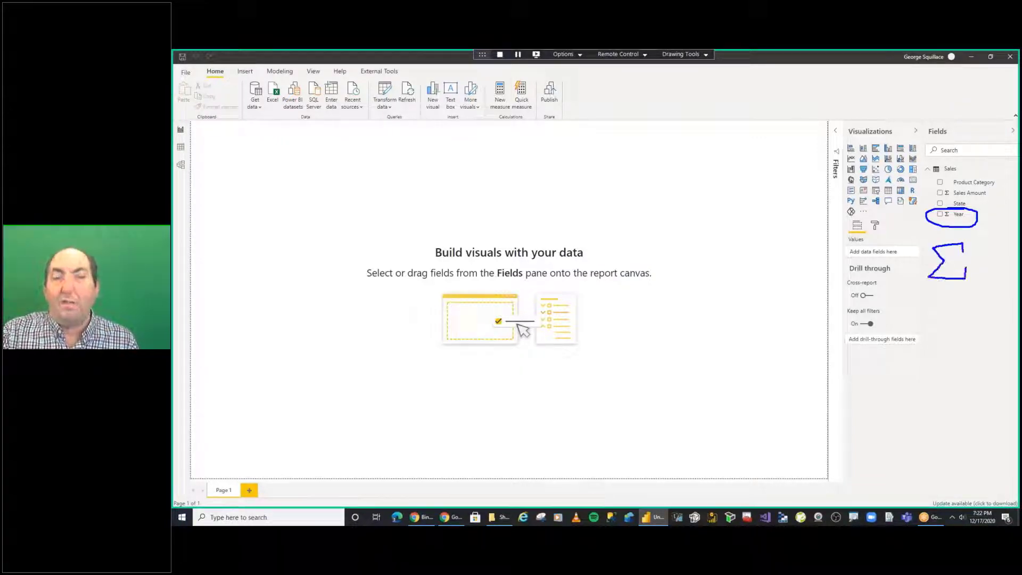
pyautogui.click(905, 297)
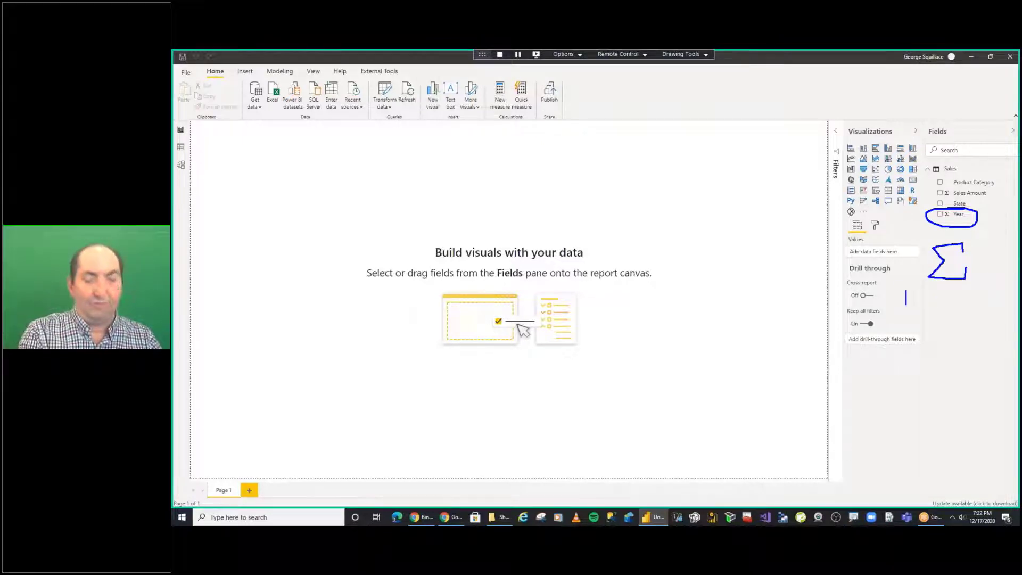
pyautogui.write('aggregatable')
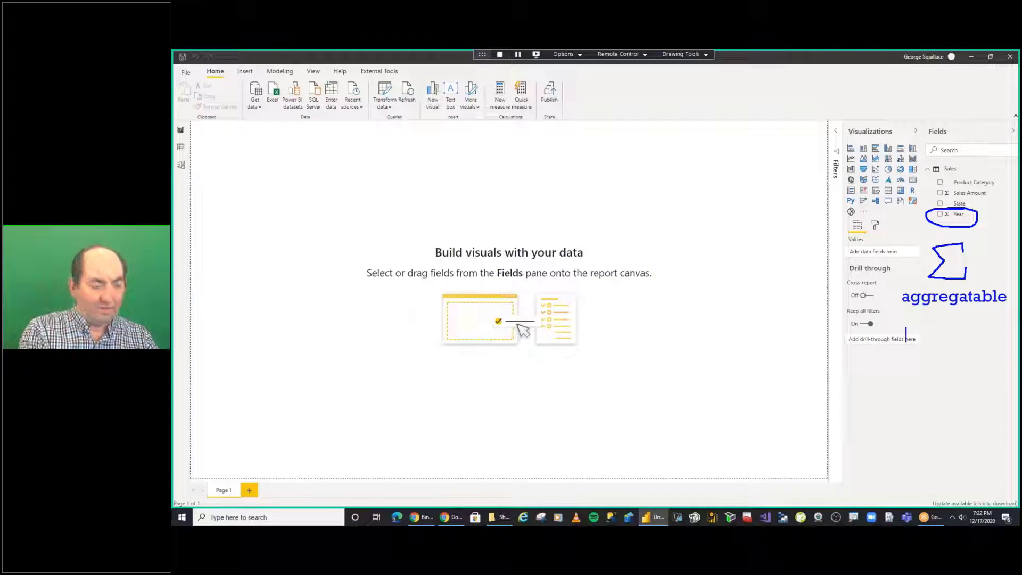
# List sum, count, average, max, min and an ellipsis below the aggregatable label, and clear all markup.
pyautogui.click(905, 332)
pyautogui.write('sum')
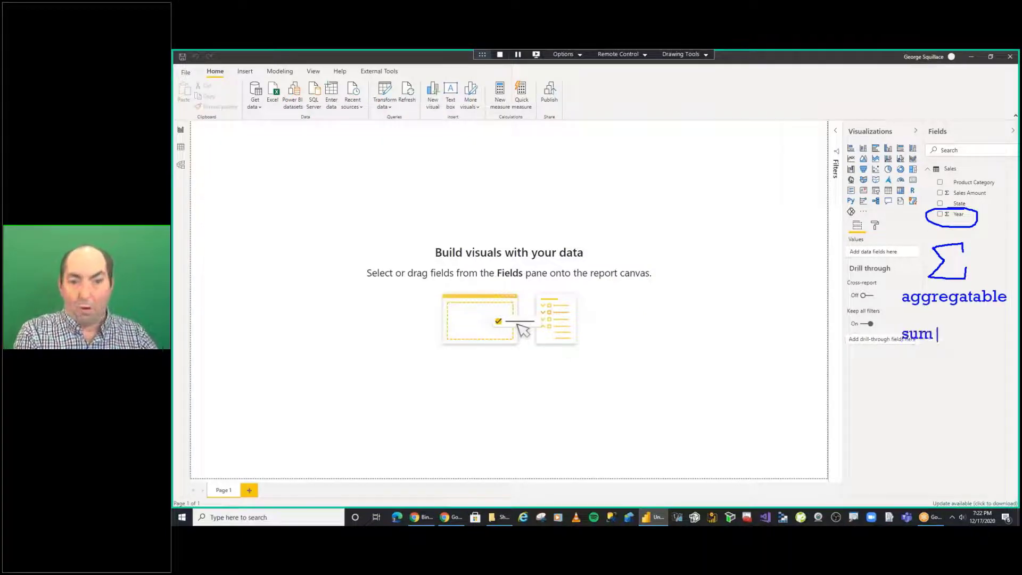
pyautogui.click(905, 352)
pyautogui.write('count')
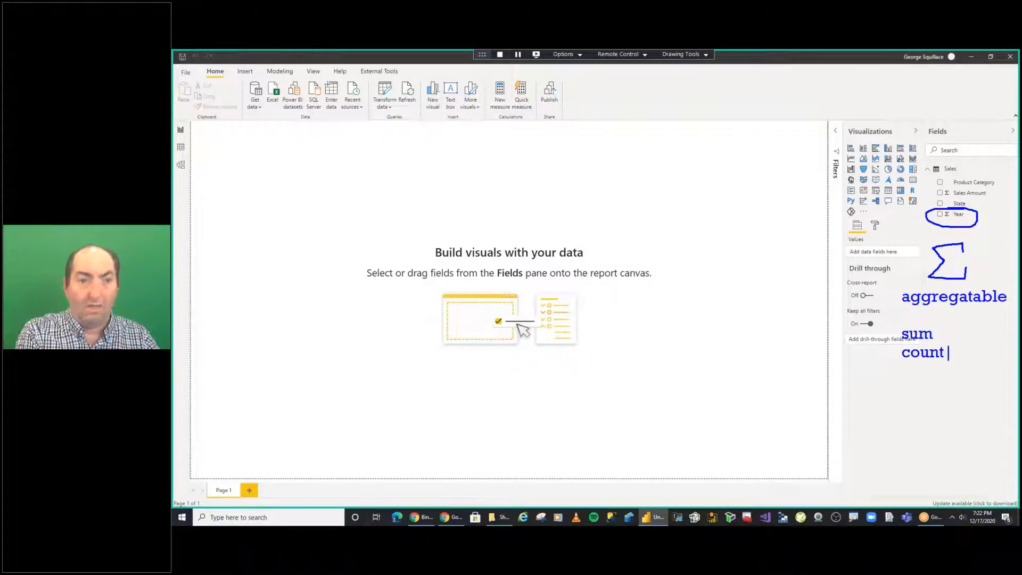
pyautogui.press('Return')
pyautogui.write('average')
pyautogui.press('Return')
pyautogui.write('madx')
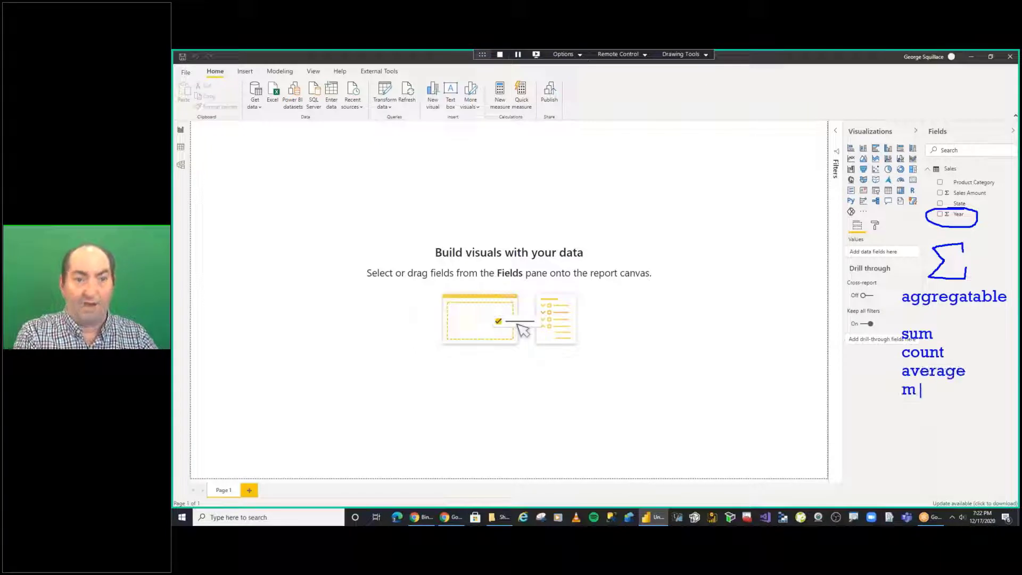
pyautogui.press('BackSpace')
pyautogui.press('BackSpace')
pyautogui.write('x')
pyautogui.press('Return')
pyautogui.write('min')
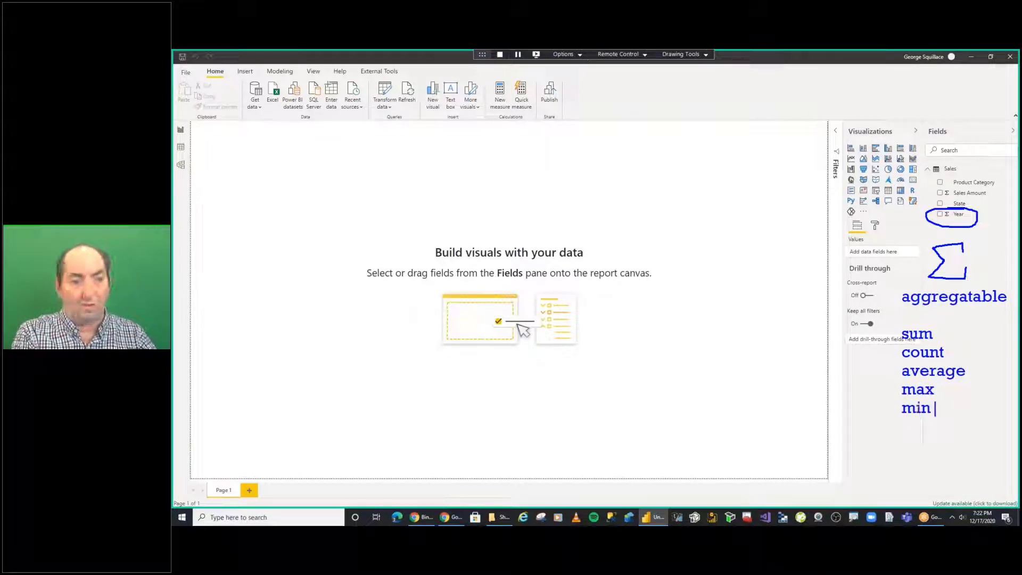
pyautogui.press('Return')
pyautogui.write('...')
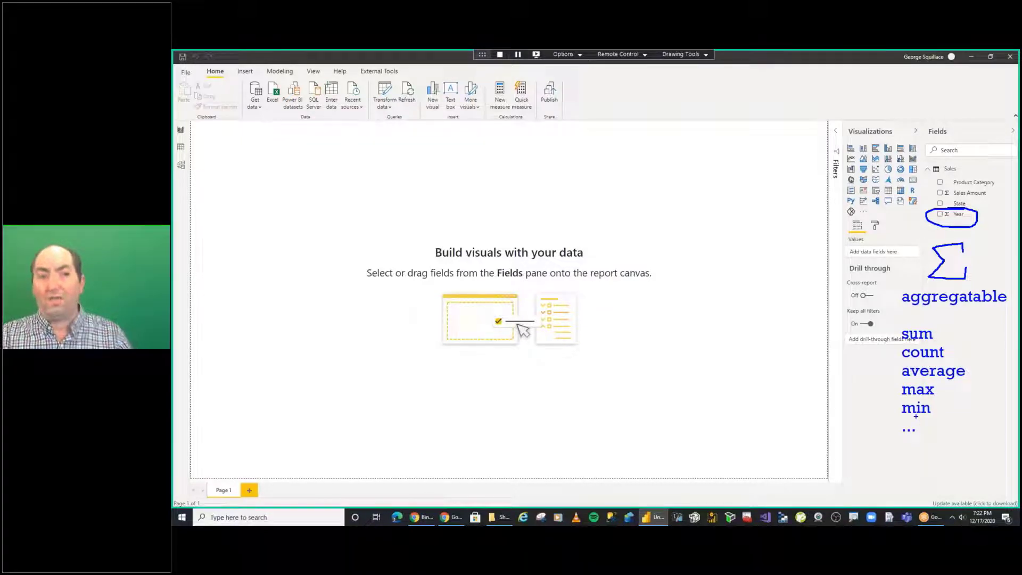
pyautogui.press('Escape')
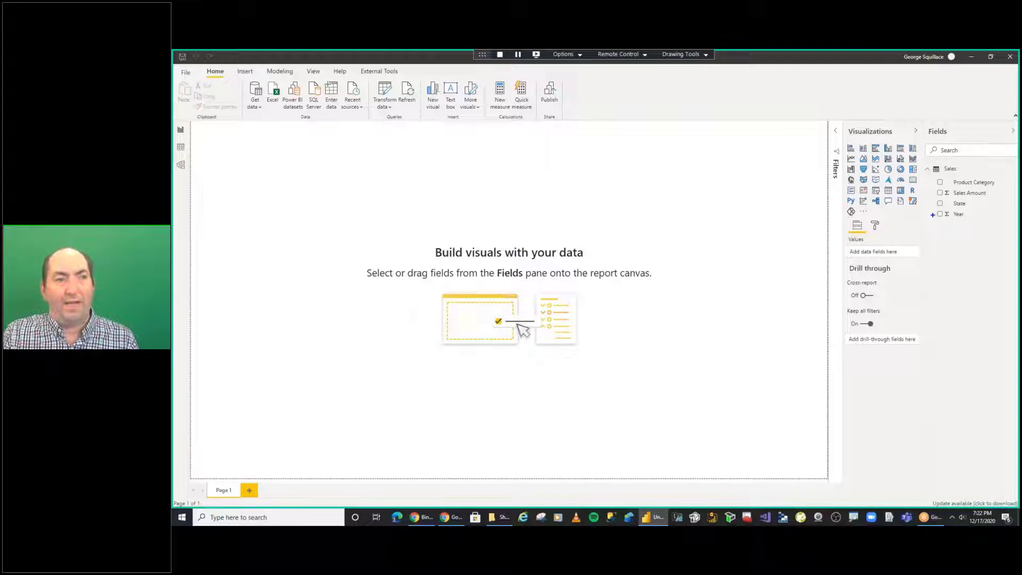
# Draw a blue arrow from the Year field to the canvas, clear it, and place Year on the canvas as a clustered column chart.
pyautogui.moveTo(934, 214)
pyautogui.mouseDown()
pyautogui.moveTo(561, 237)
pyautogui.moveTo(601, 238)
pyautogui.mouseUp()
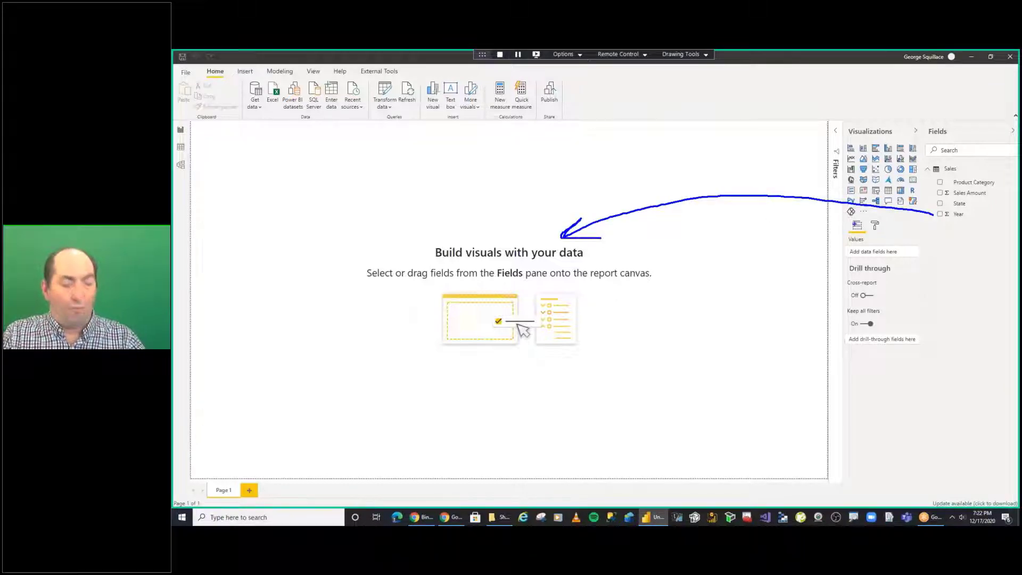
pyautogui.press('Escape')
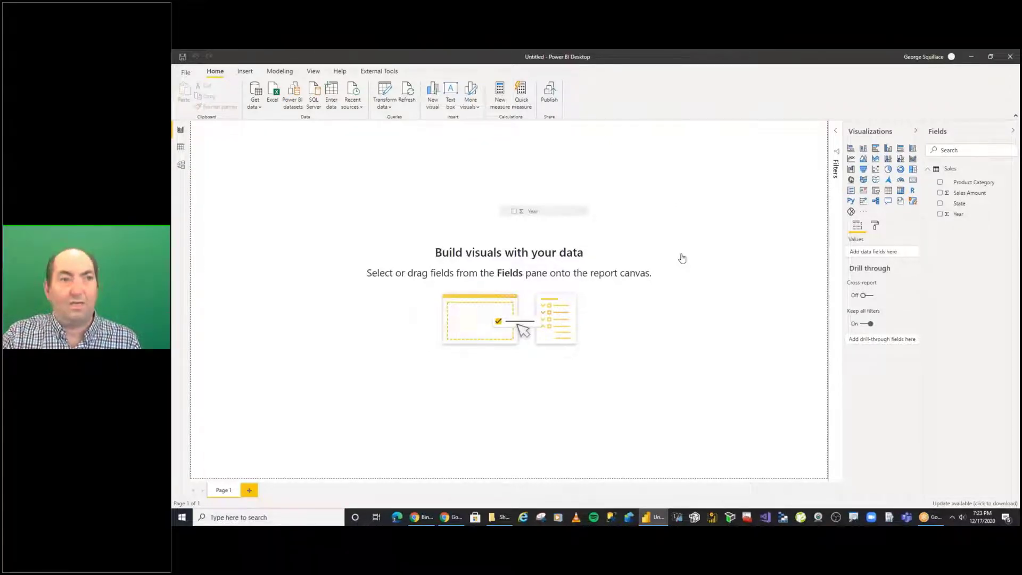
pyautogui.moveTo(681, 258); pyautogui.dragTo(544, 211)
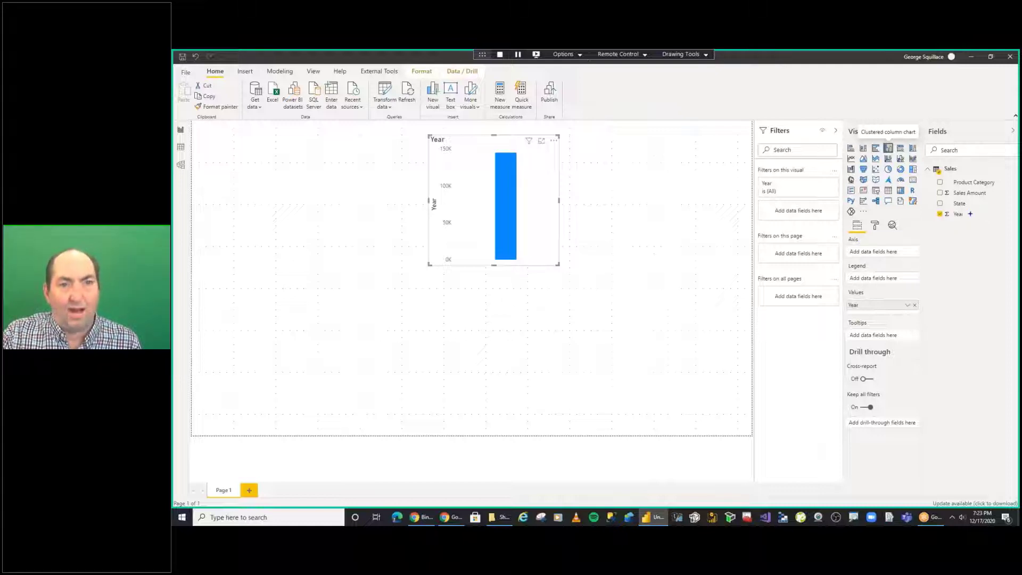
# Cross out the Year field in blue, clear the markup, and add the State field to the column chart.
pyautogui.moveTo(934, 206)
pyautogui.mouseDown()
pyautogui.moveTo(970, 223)
pyautogui.moveTo(961, 212)
pyautogui.mouseUp()
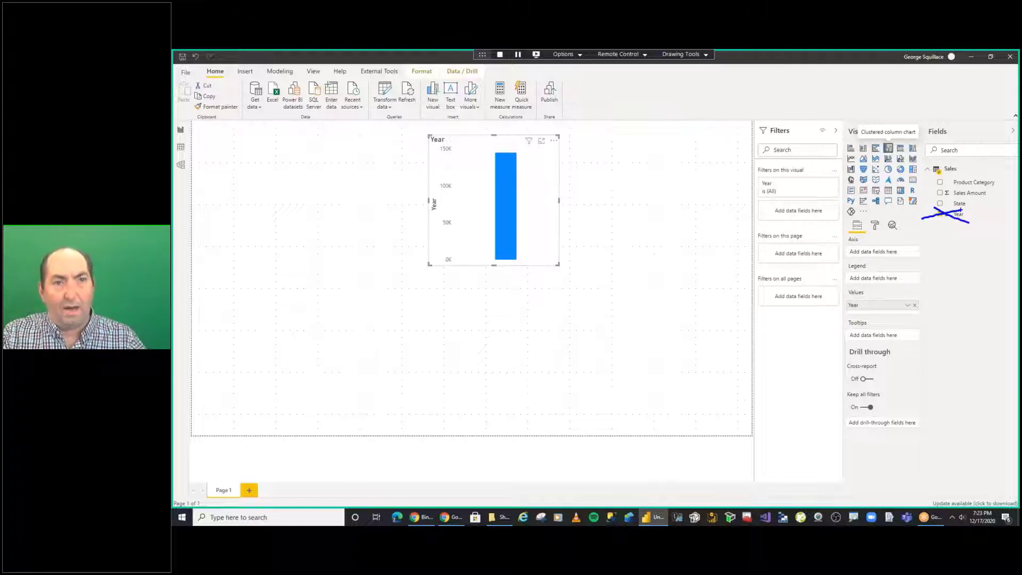
pyautogui.press('Escape')
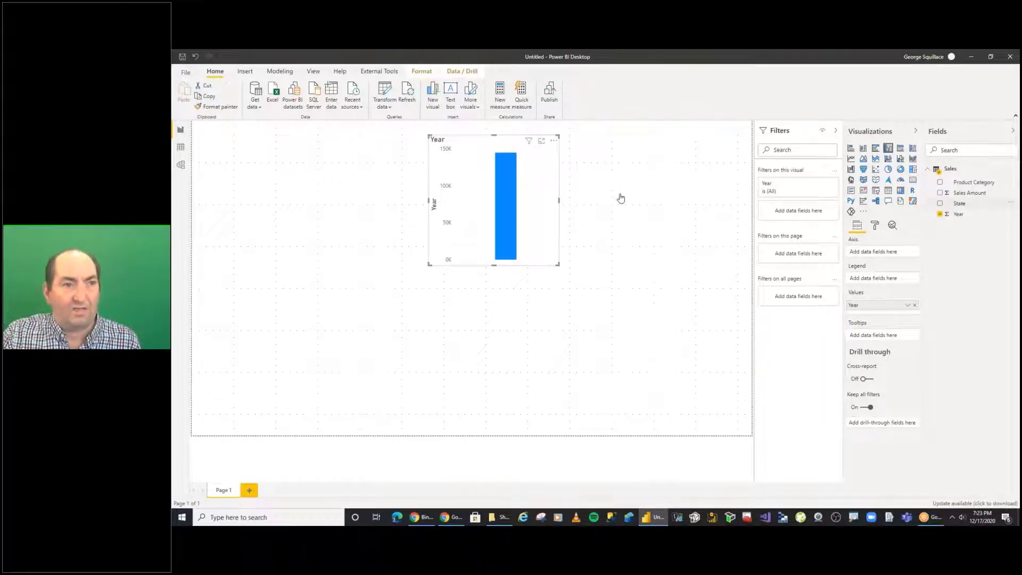
pyautogui.moveTo(563, 197); pyautogui.dragTo(514, 192)
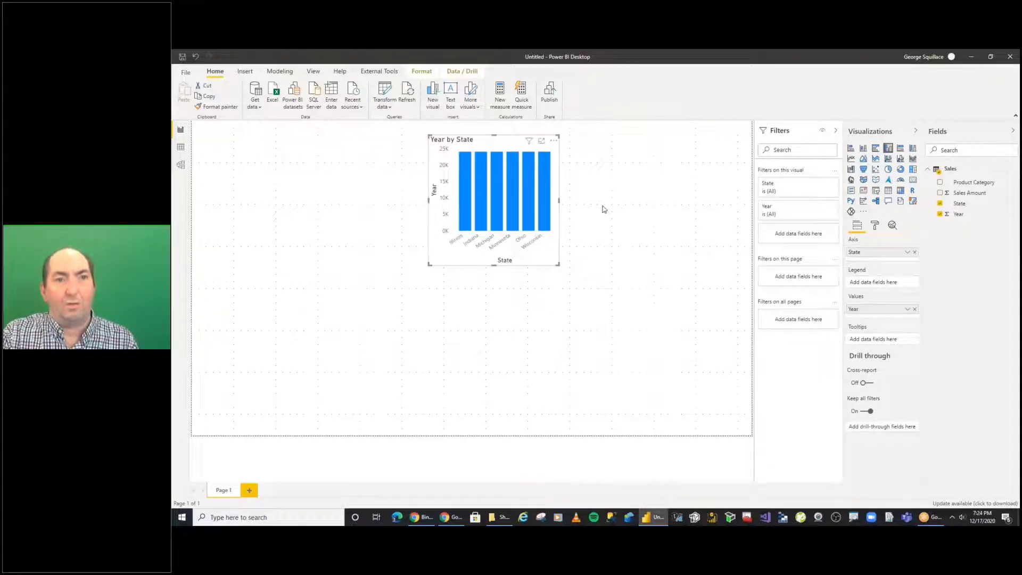
# Circle the column chart type, point blue arrows from State to the chart and at Axis and Values, add red swap arrows, and clear the markup.
pyautogui.moveTo(890, 144)
pyautogui.mouseDown()
pyautogui.moveTo(879, 143)
pyautogui.moveTo(895, 158)
pyautogui.moveTo(891, 137)
pyautogui.mouseUp()
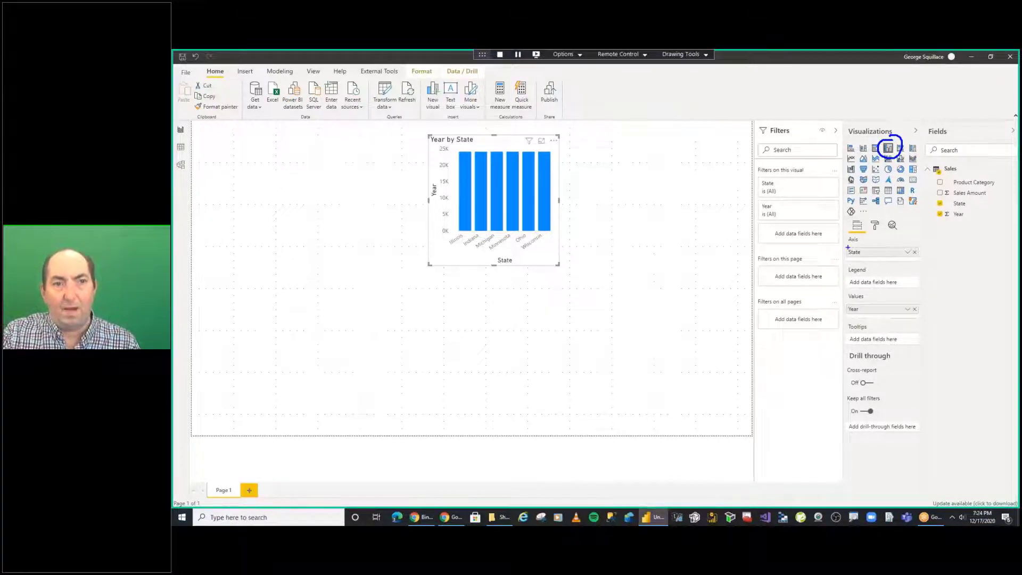
pyautogui.moveTo(936, 204)
pyautogui.mouseDown()
pyautogui.moveTo(886, 177)
pyautogui.moveTo(560, 199)
pyautogui.moveTo(585, 172)
pyautogui.moveTo(602, 197)
pyautogui.mouseUp()
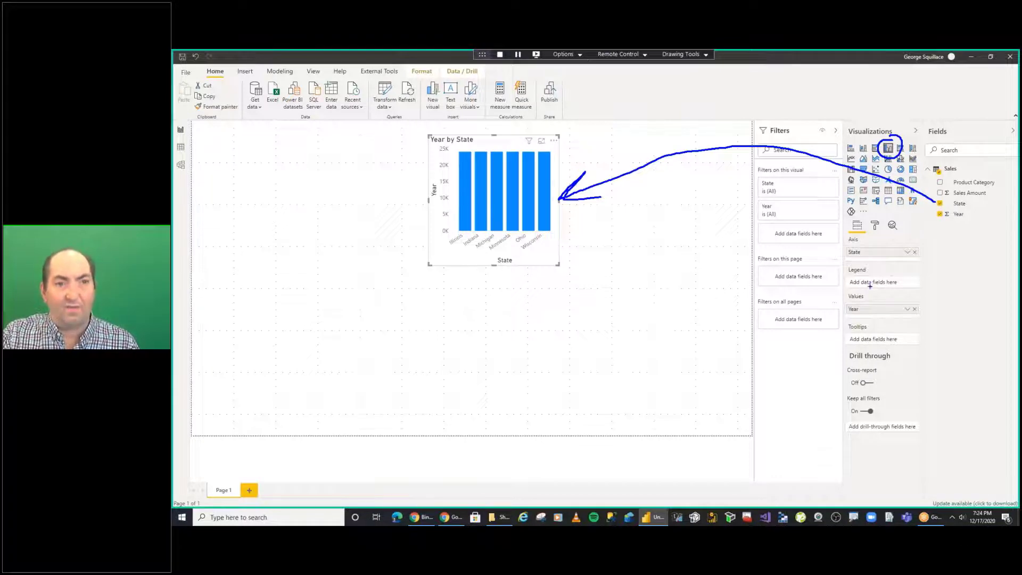
pyautogui.moveTo(843, 251); pyautogui.dragTo(791, 250)
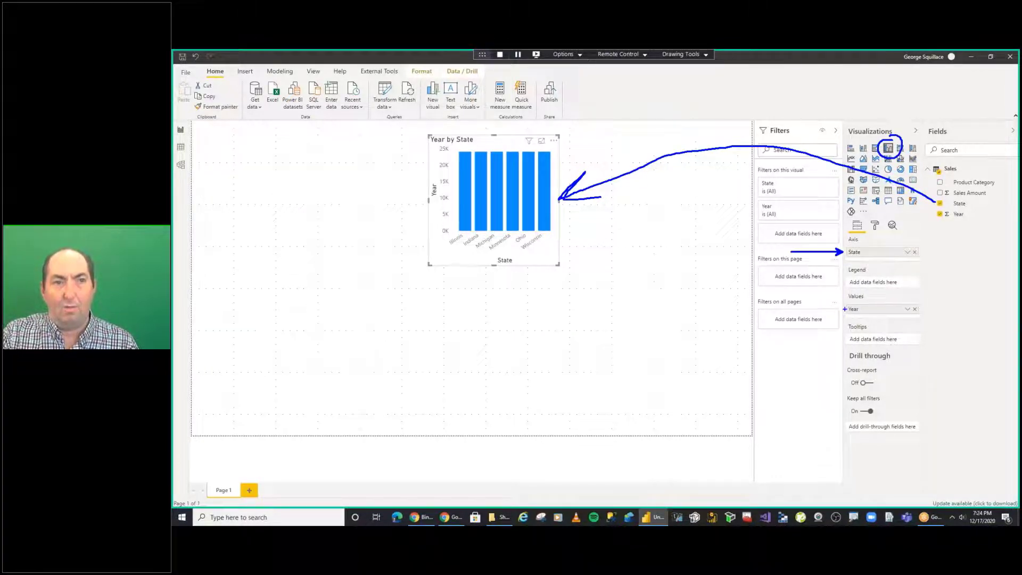
pyautogui.moveTo(845, 309); pyautogui.dragTo(782, 307)
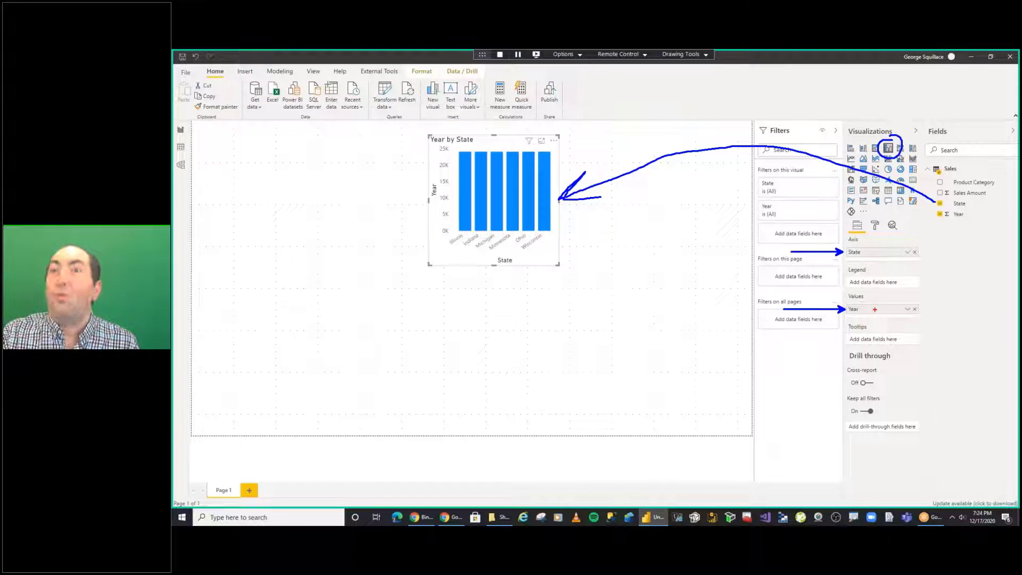
pyautogui.moveTo(875, 309)
pyautogui.mouseDown()
pyautogui.moveTo(878, 252)
pyautogui.moveTo(870, 265)
pyautogui.moveTo(892, 308)
pyautogui.moveTo(904, 301)
pyautogui.mouseUp()
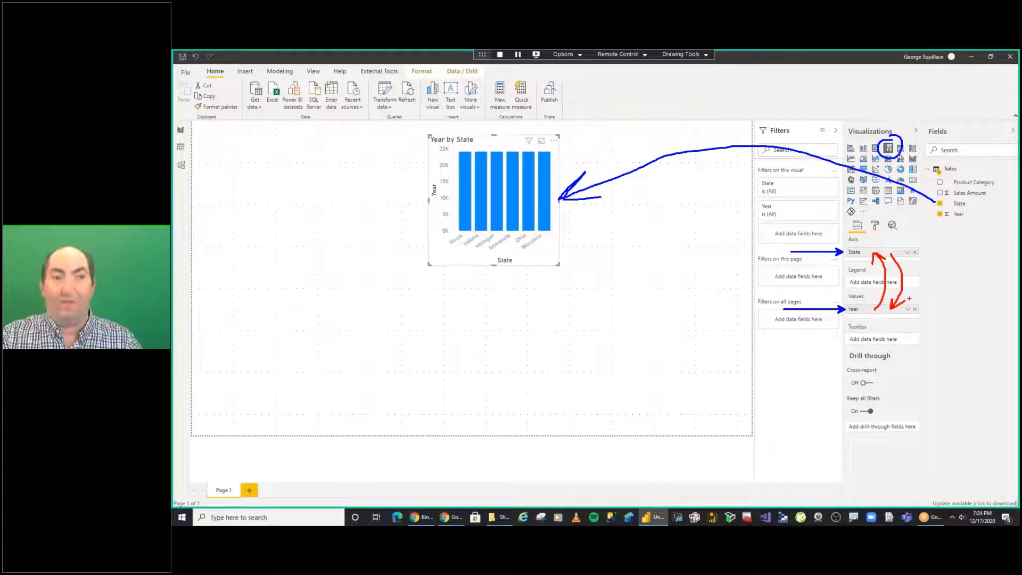
pyautogui.press('Escape')
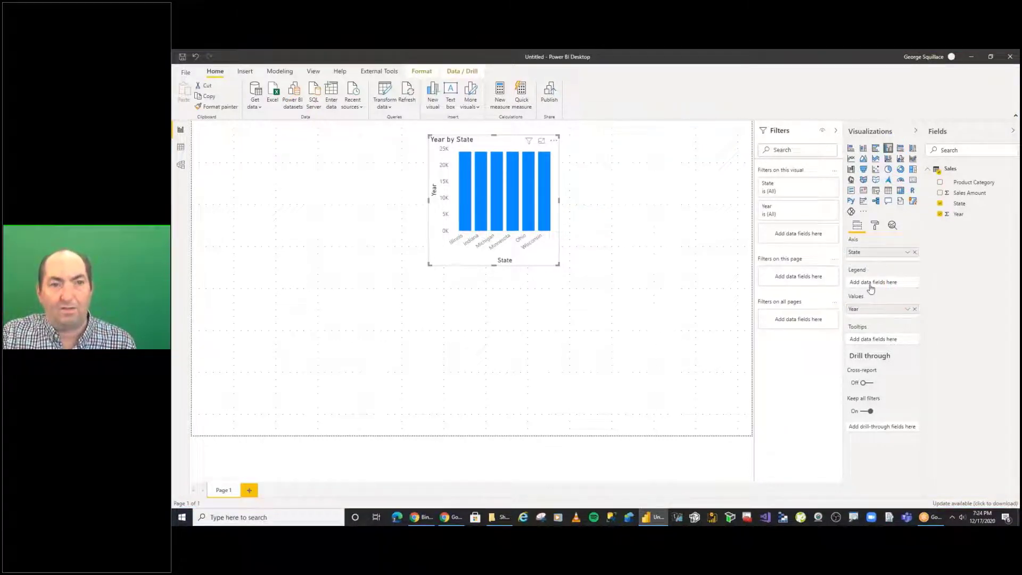
# Rebuild the column chart with only Year as its axis and Sales Amount as its values, and widen it slightly.
pyautogui.moveTo(876, 253); pyautogui.dragTo(937, 248)
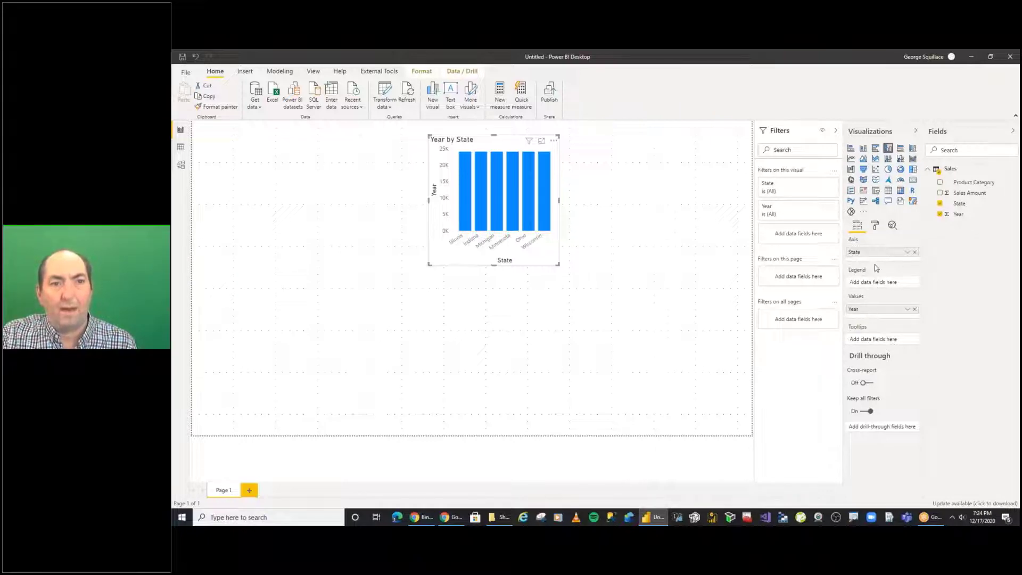
pyautogui.moveTo(871, 258); pyautogui.dragTo(870, 258)
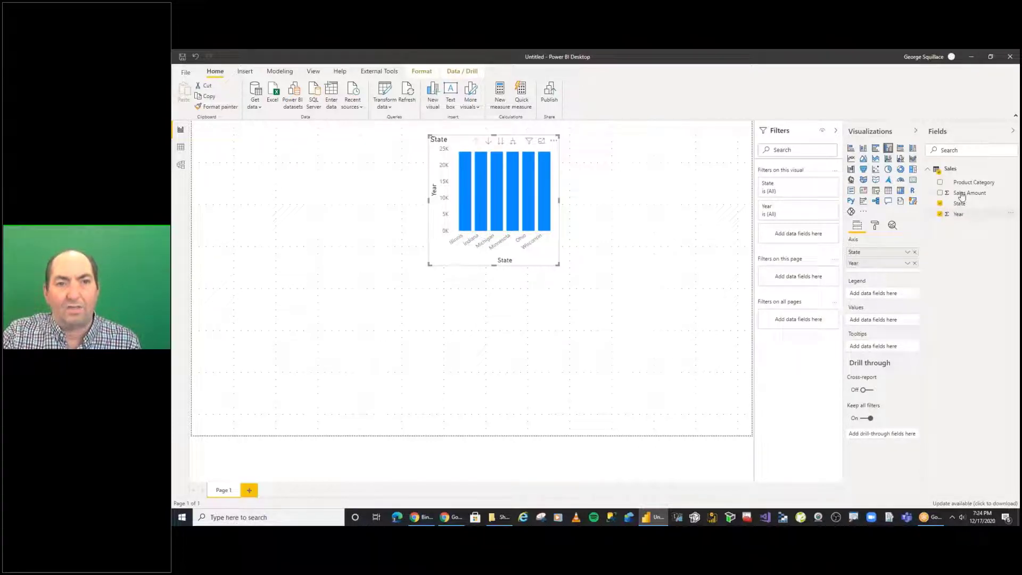
pyautogui.moveTo(962, 196); pyautogui.dragTo(871, 323)
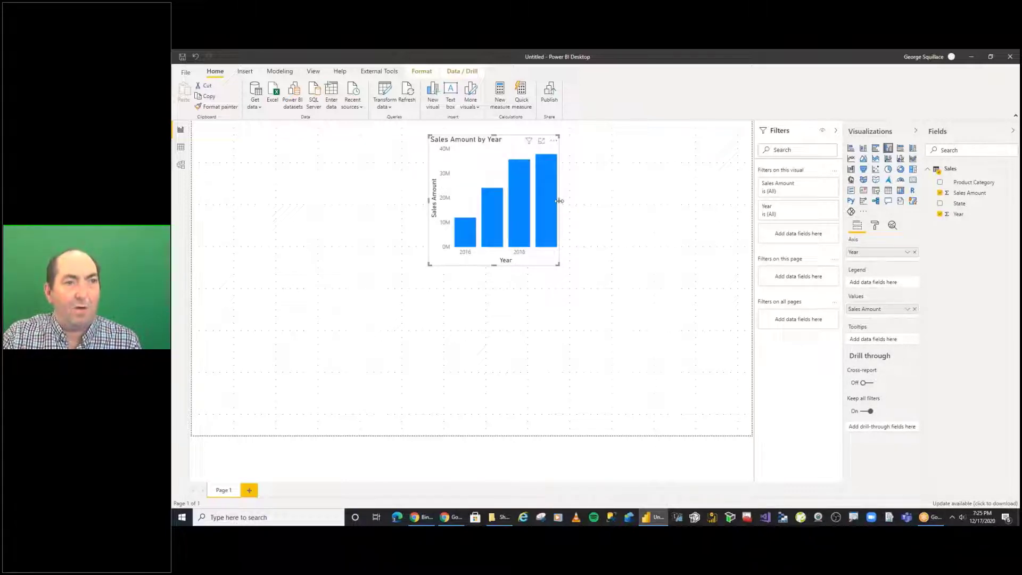
pyautogui.moveTo(559, 201); pyautogui.dragTo(570, 206)
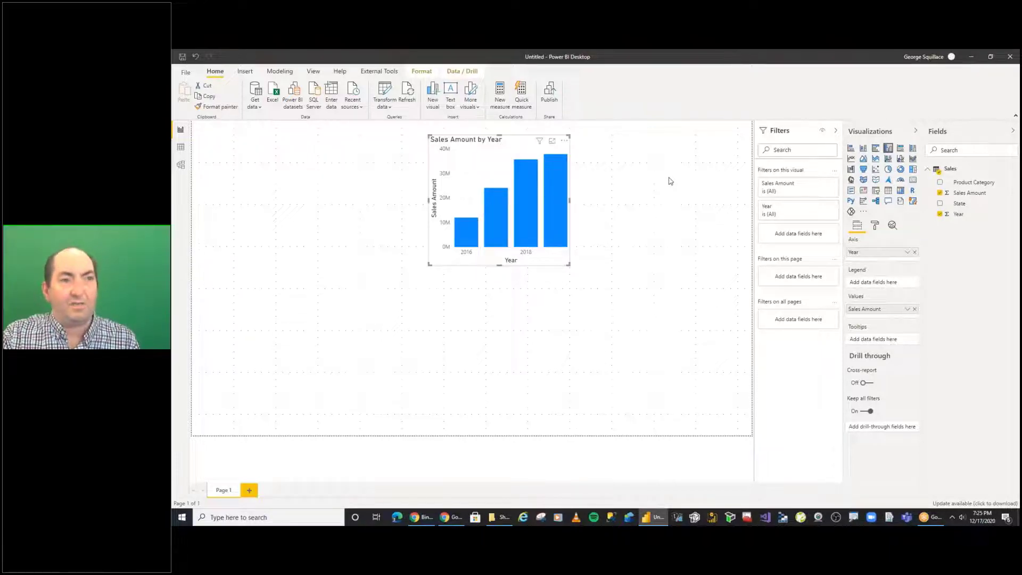
# Mark the chart types in red, clear the markup, and try the chart as clustered bar and pie before returning it to clustered column.
pyautogui.moveTo(579, 185)
pyautogui.mouseDown()
pyautogui.moveTo(636, 153)
pyautogui.moveTo(753, 142)
pyautogui.moveTo(864, 145)
pyautogui.moveTo(870, 156)
pyautogui.moveTo(882, 142)
pyautogui.moveTo(860, 153)
pyautogui.moveTo(920, 226)
pyautogui.mouseUp()
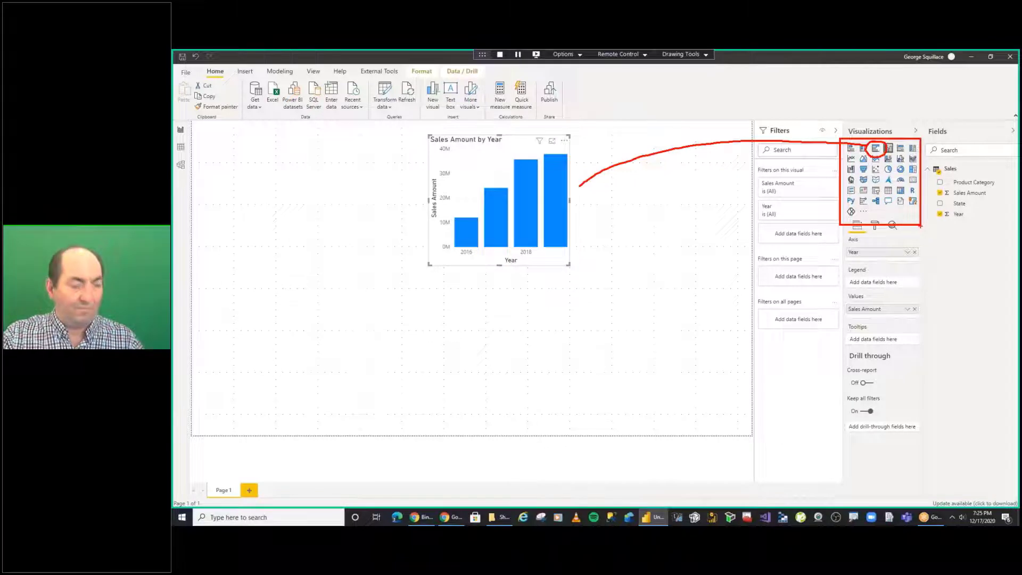
pyautogui.press('Escape')
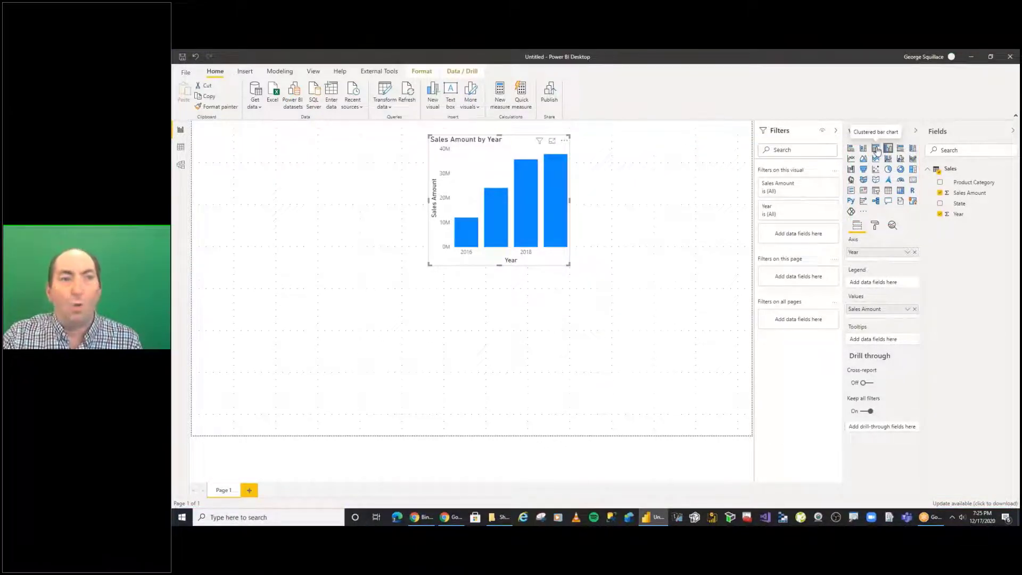
pyautogui.click(876, 149)
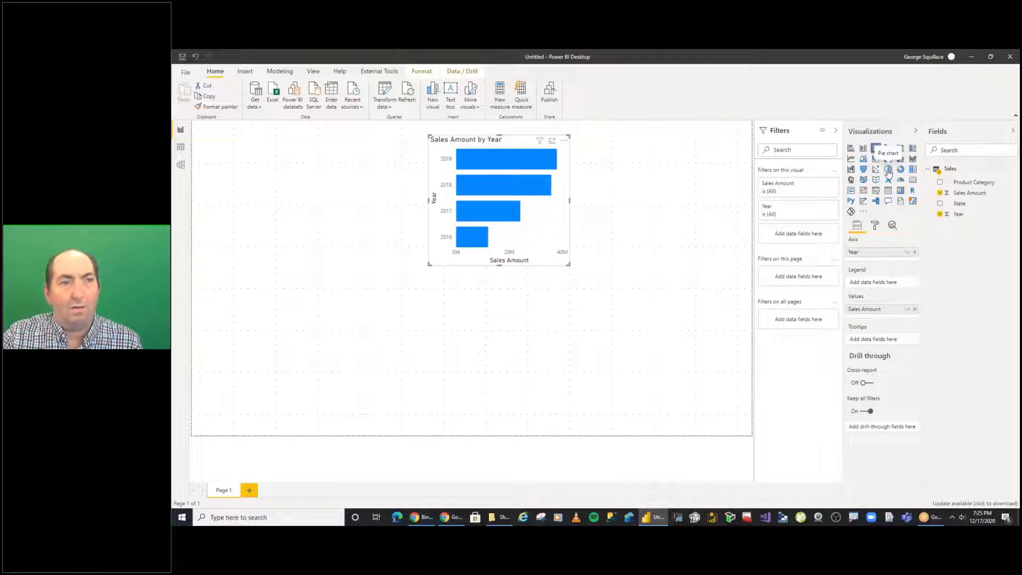
pyautogui.click(888, 171)
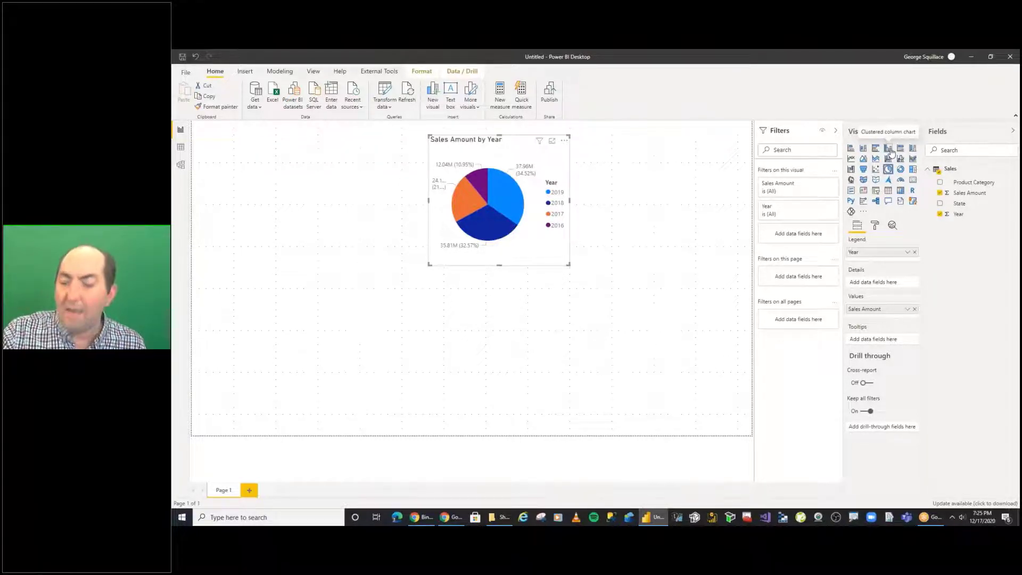
pyautogui.click(889, 149)
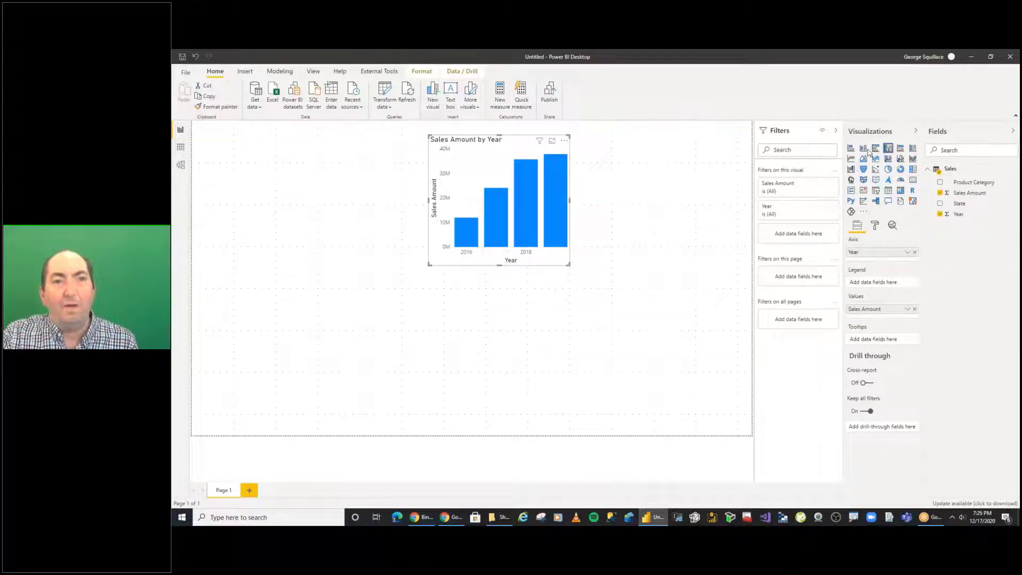
# Deselect the column chart, add an empty clustered bar chart, and position it directly below the column chart.
pyautogui.press('Escape')
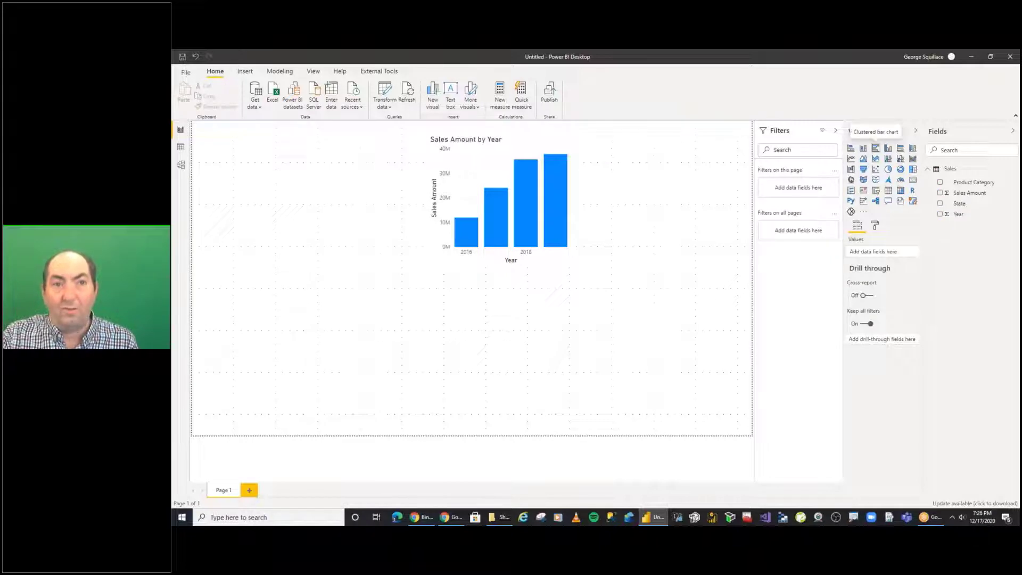
pyautogui.click(876, 151)
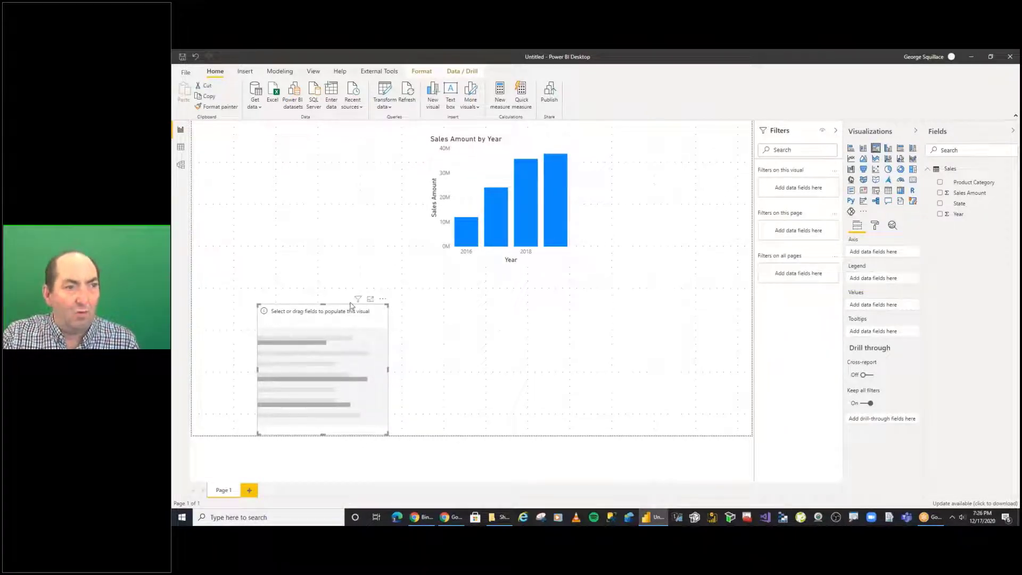
pyautogui.moveTo(300, 312); pyautogui.dragTo(471, 287)
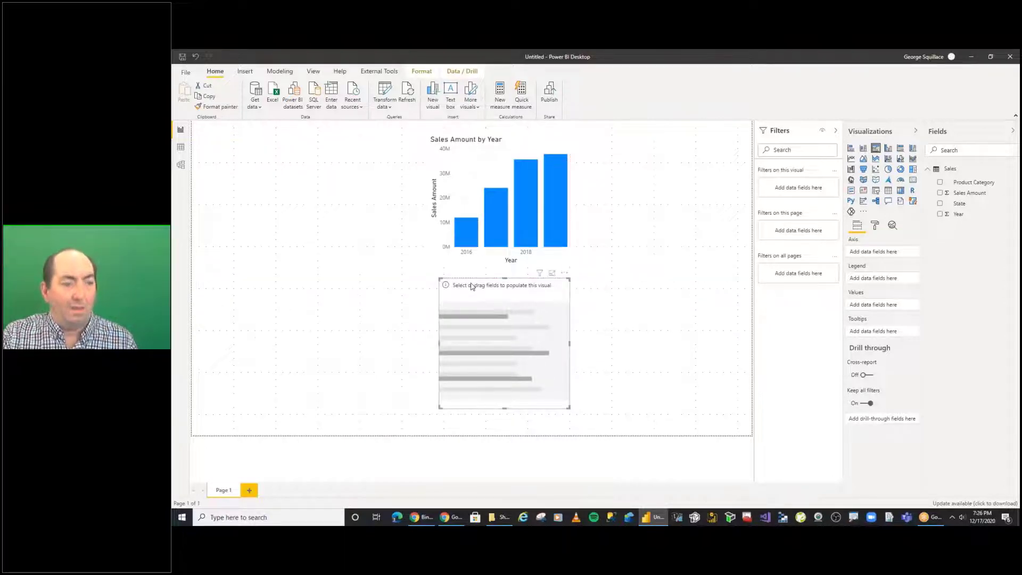
# Mark the new bar chart's upper corner in red and point red arrows at its empty Axis and Values wells.
pyautogui.moveTo(554, 267)
pyautogui.mouseDown()
pyautogui.moveTo(587, 266)
pyautogui.moveTo(583, 305)
pyautogui.mouseUp()
pyautogui.moveTo(843, 251); pyautogui.dragTo(809, 249)
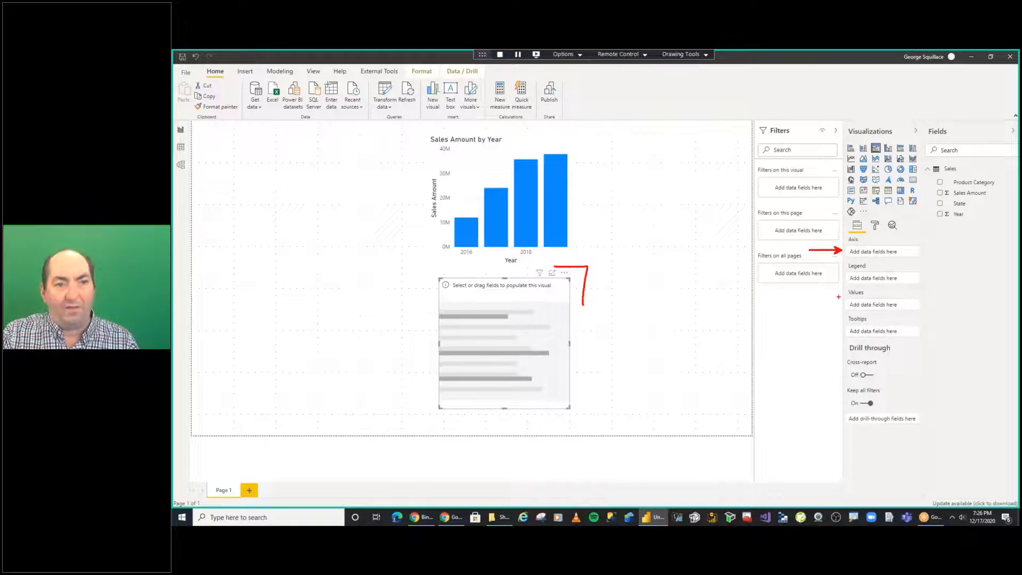
pyautogui.moveTo(842, 304); pyautogui.dragTo(785, 297)
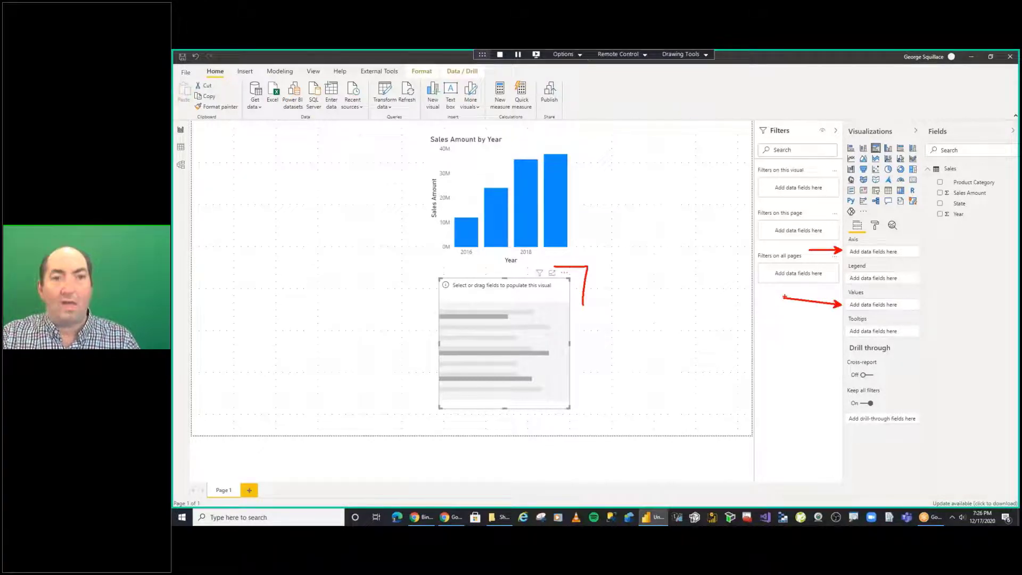
# Clear the red markup, draw a red arrow from the Sales Amount field to the empty Values well, and clear it.
pyautogui.press('Escape')
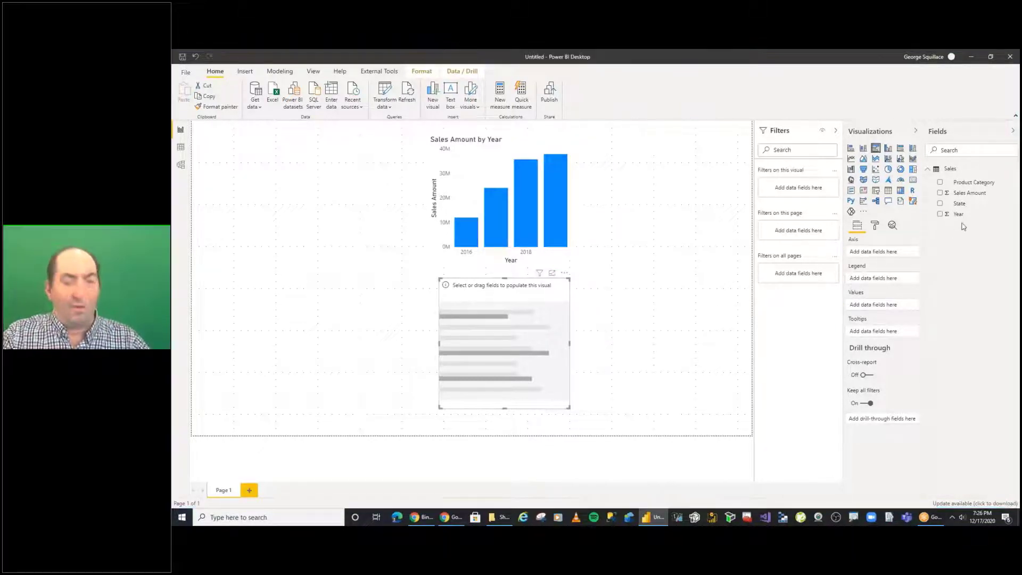
pyautogui.moveTo(937, 195)
pyautogui.mouseDown()
pyautogui.moveTo(914, 302)
pyautogui.moveTo(932, 298)
pyautogui.mouseUp()
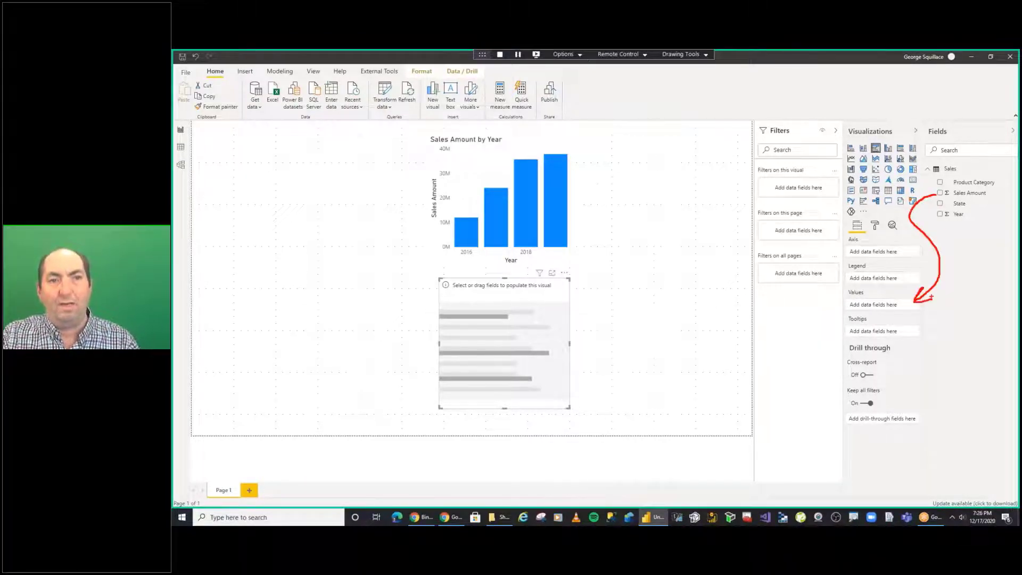
pyautogui.press('Escape')
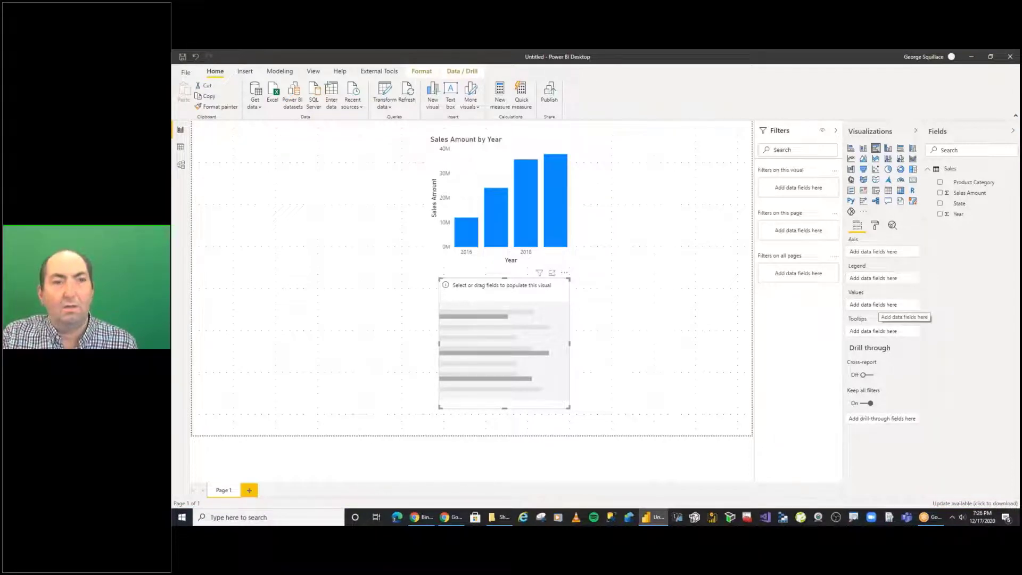
# Populate the empty bar chart with Sales Amount as its values and Product Category as its axis, and widen it slightly.
pyautogui.moveTo(878, 312); pyautogui.dragTo(884, 306)
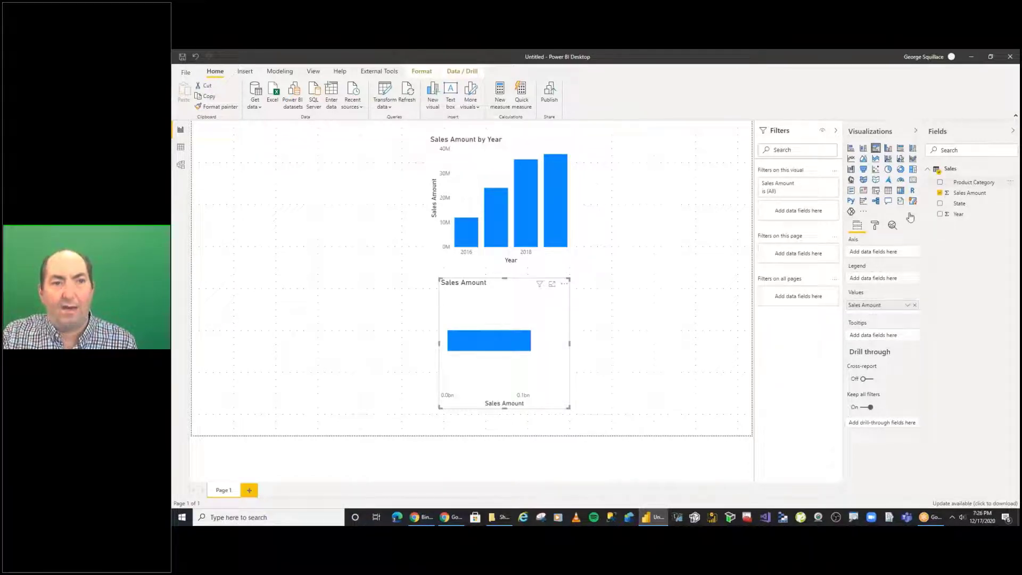
pyautogui.moveTo(910, 217); pyautogui.dragTo(885, 252)
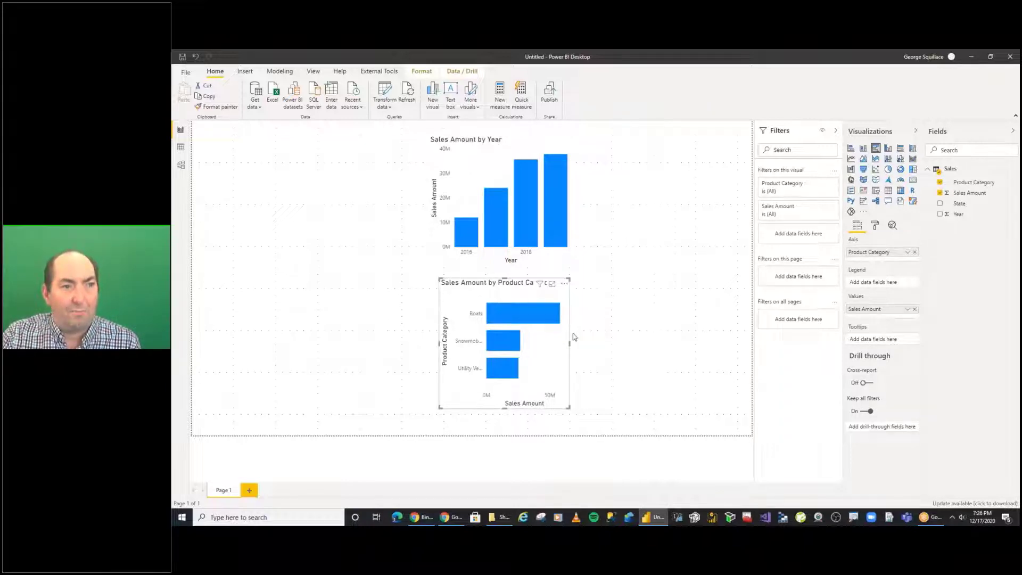
pyautogui.moveTo(570, 346); pyautogui.dragTo(602, 331)
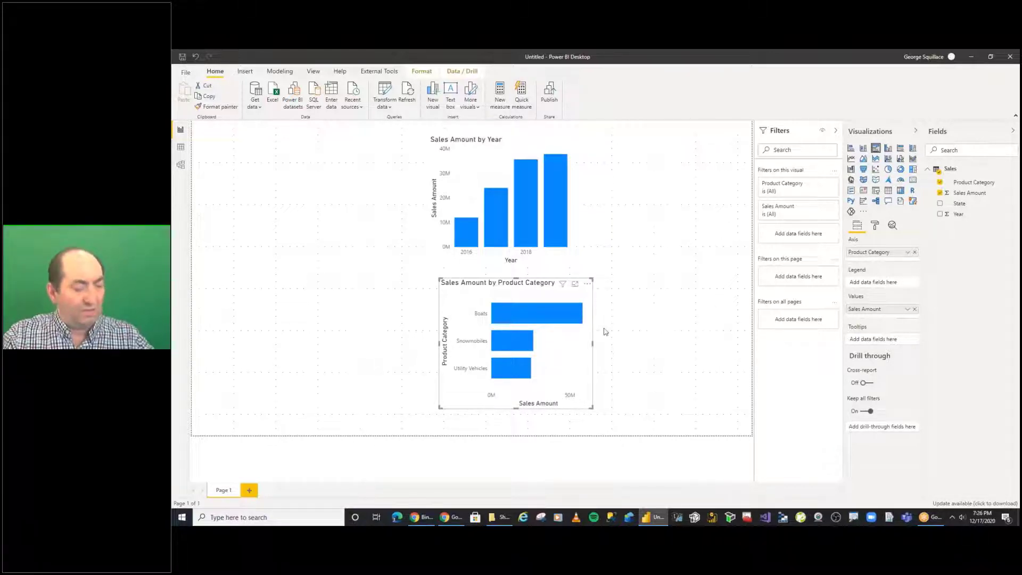
# Mark the Format option in red, clear the markup, and set the bar chart's default data color to pink.
pyautogui.moveTo(599, 326)
pyautogui.mouseDown()
pyautogui.moveTo(877, 226)
pyautogui.moveTo(866, 215)
pyautogui.mouseUp()
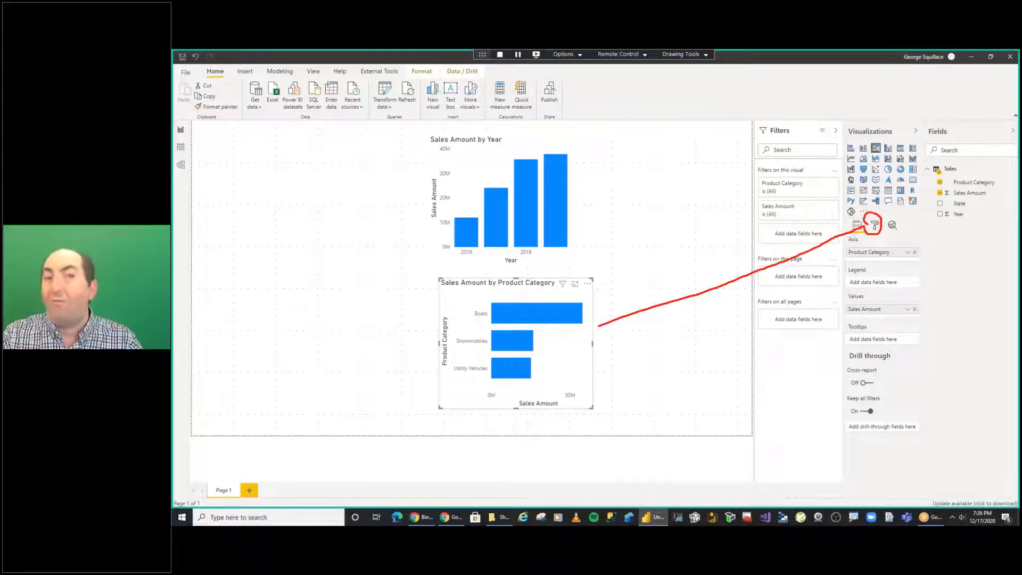
pyautogui.click(875, 229)
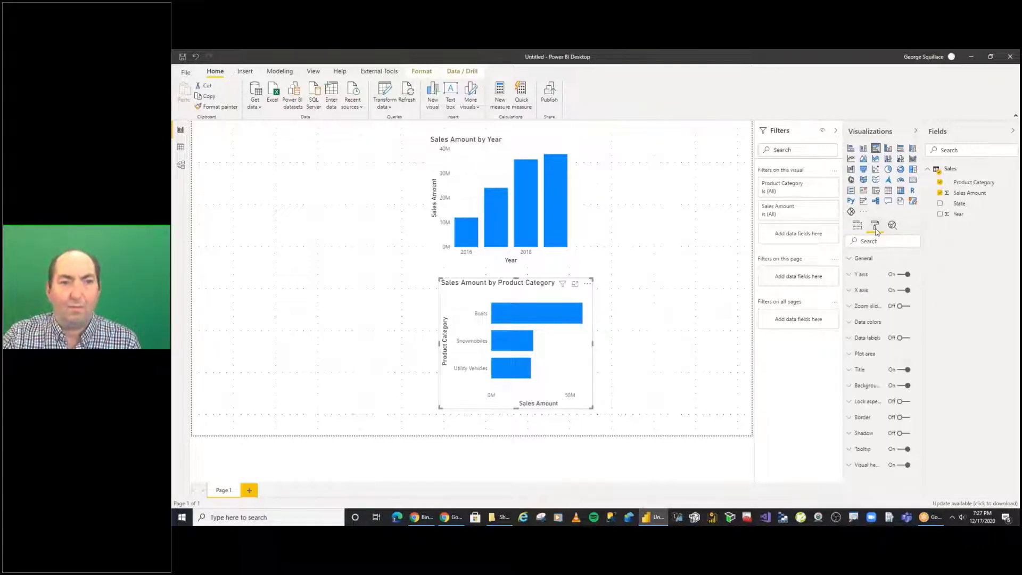
pyautogui.click(851, 323)
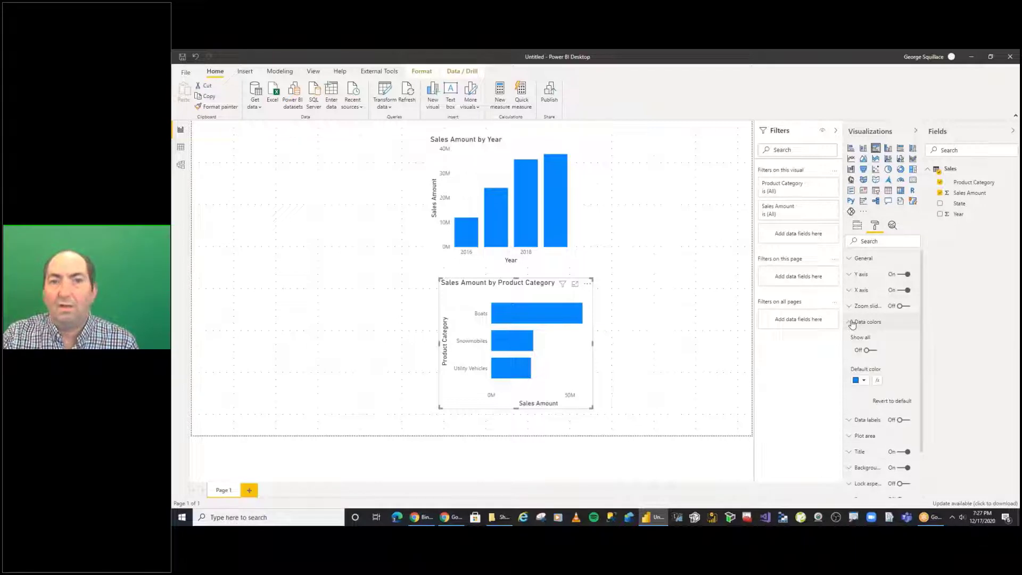
pyautogui.click(864, 381)
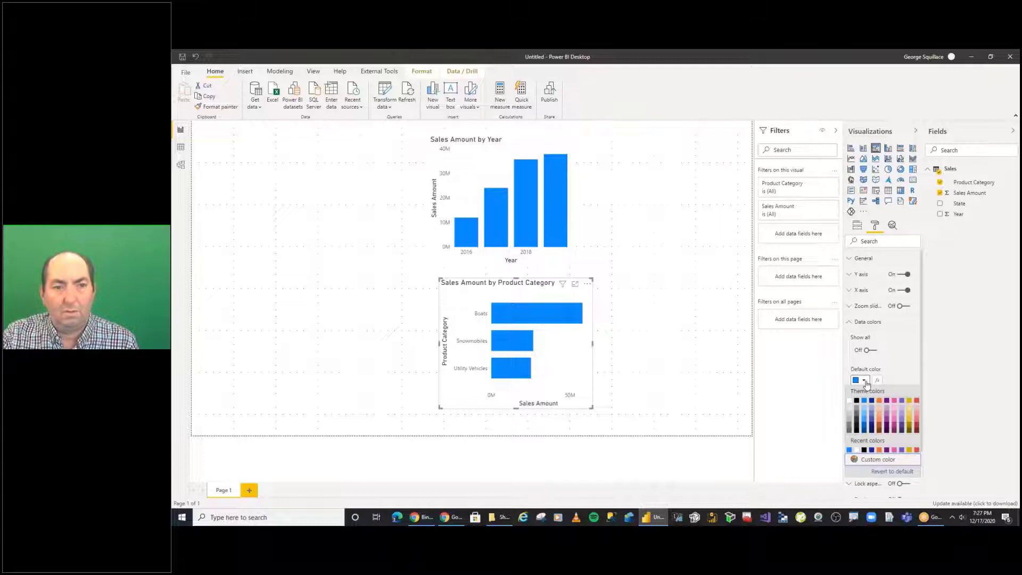
pyautogui.click(894, 423)
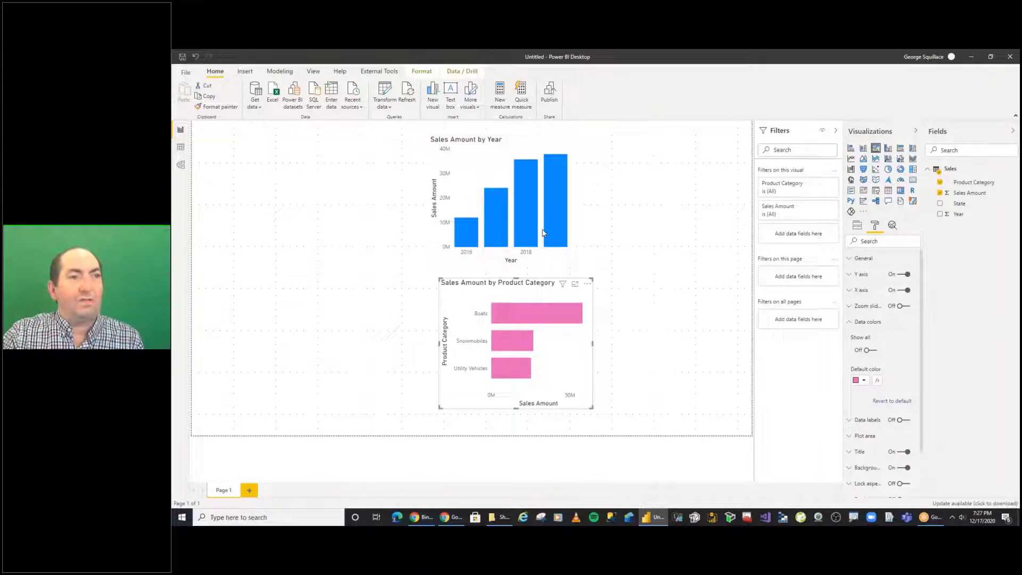
# Circle Year and Product Category in the two chart titles in red, and clear the markup.
pyautogui.moveTo(489, 131); pyautogui.dragTo(495, 134)
pyautogui.moveTo(536, 267)
pyautogui.mouseDown()
pyautogui.moveTo(543, 304)
pyautogui.moveTo(551, 266)
pyautogui.mouseUp()
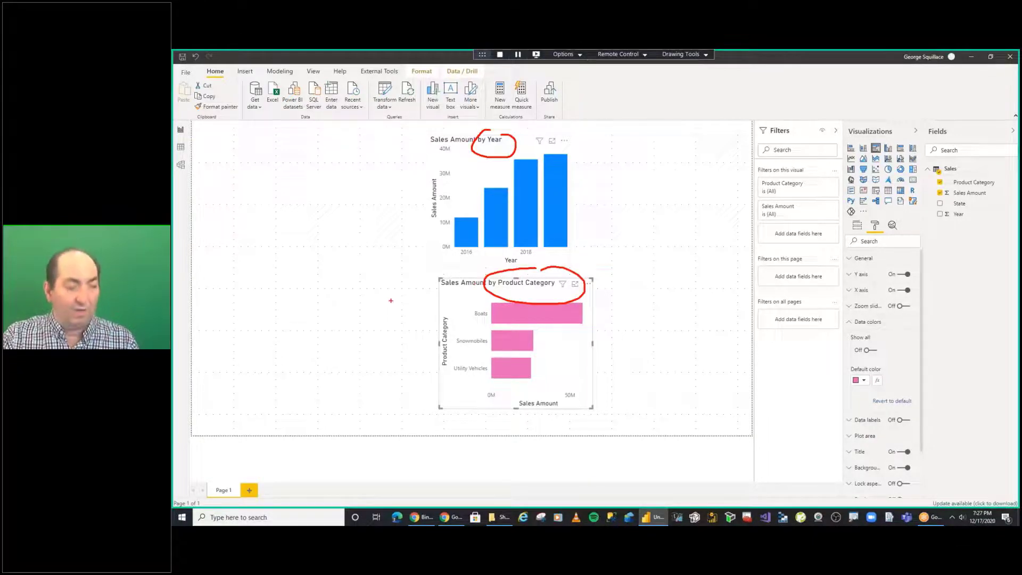
pyautogui.press('Escape')
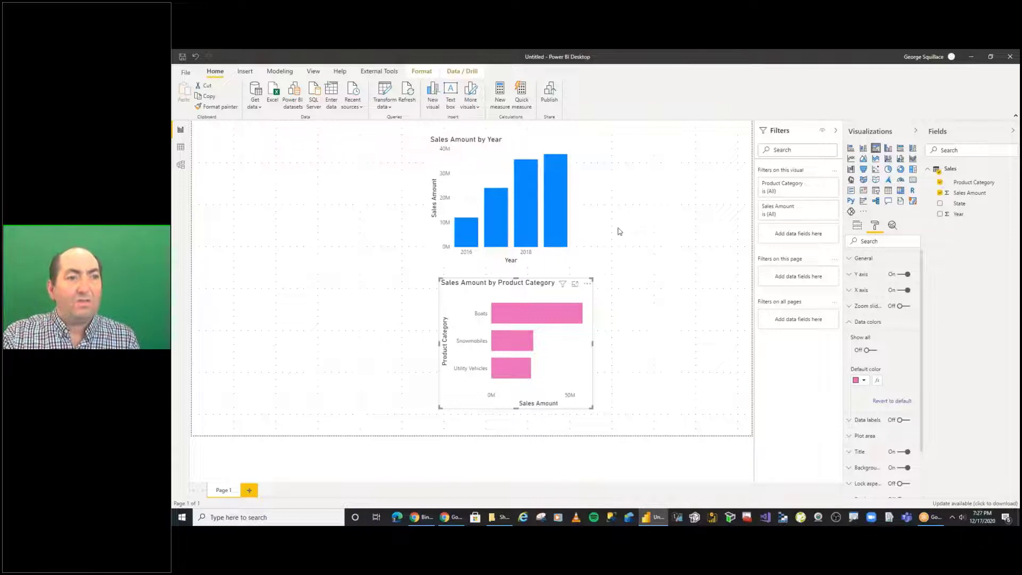
# Deselect the bar chart and build a donut chart beside it with State as its legend and Sales Amount as its values.
pyautogui.click(679, 223)
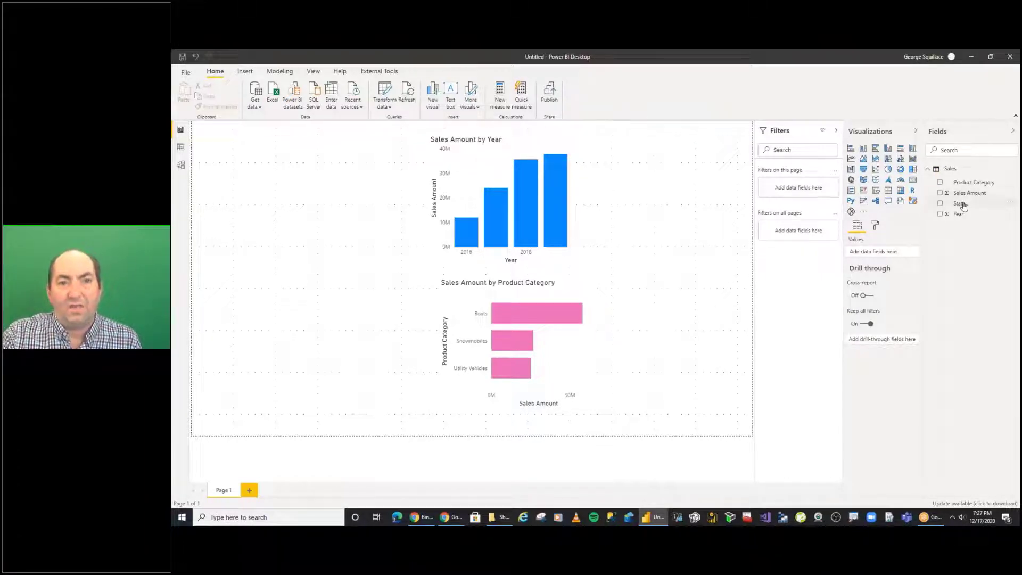
pyautogui.moveTo(964, 206)
pyautogui.mouseDown()
pyautogui.moveTo(577, 251)
pyautogui.moveTo(297, 304)
pyautogui.moveTo(304, 292)
pyautogui.mouseUp()
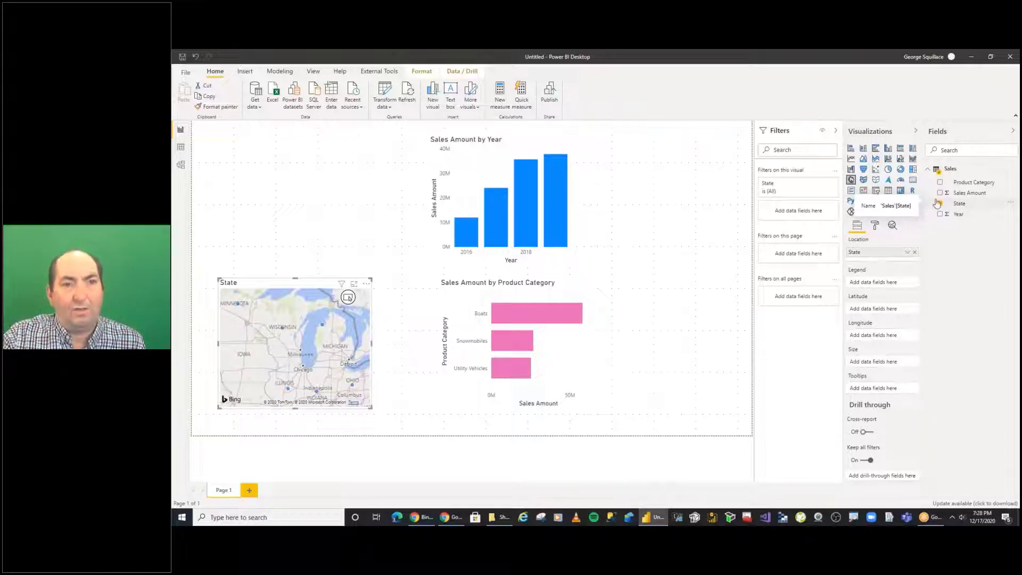
pyautogui.click(901, 169)
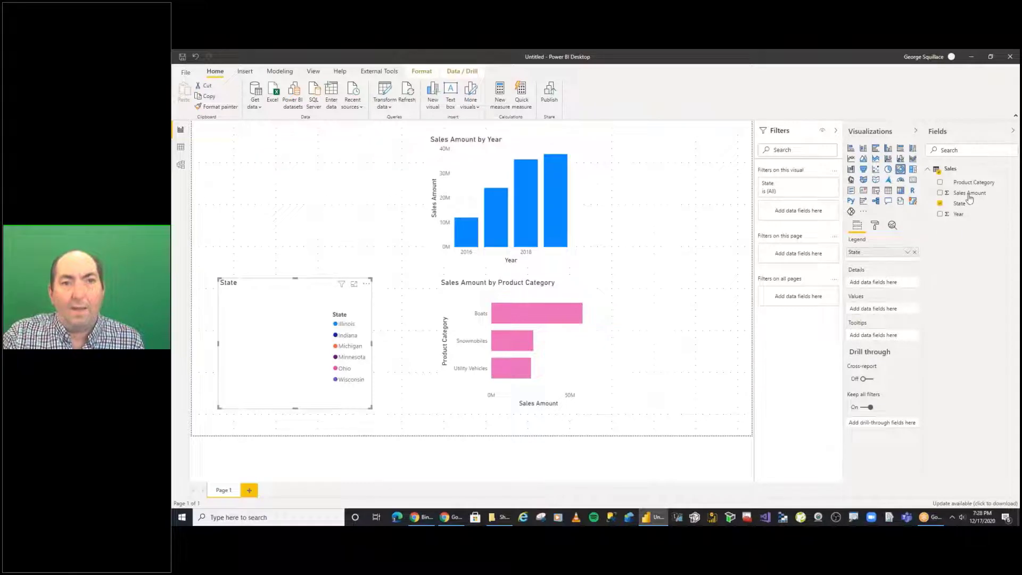
pyautogui.moveTo(968, 197); pyautogui.dragTo(864, 309)
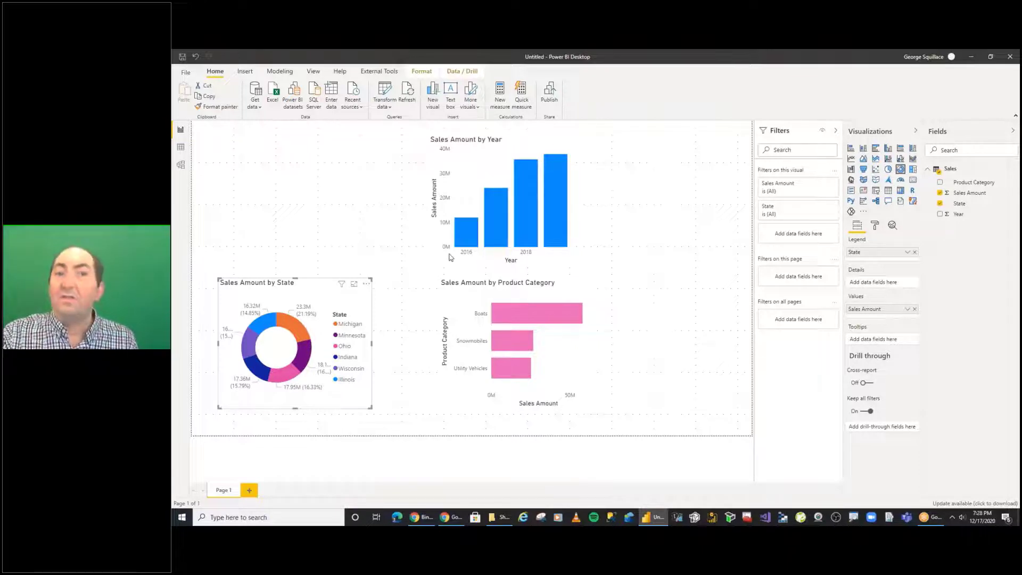
# Turn on the border for the donut chart, the Product Category bar chart and the Year column chart.
pyautogui.click(876, 225)
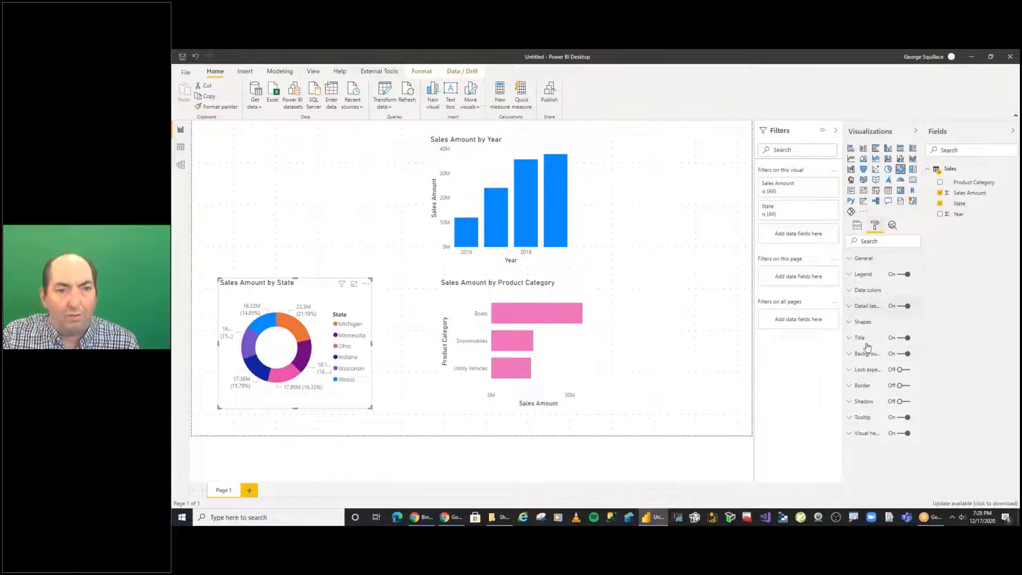
pyautogui.click(900, 386)
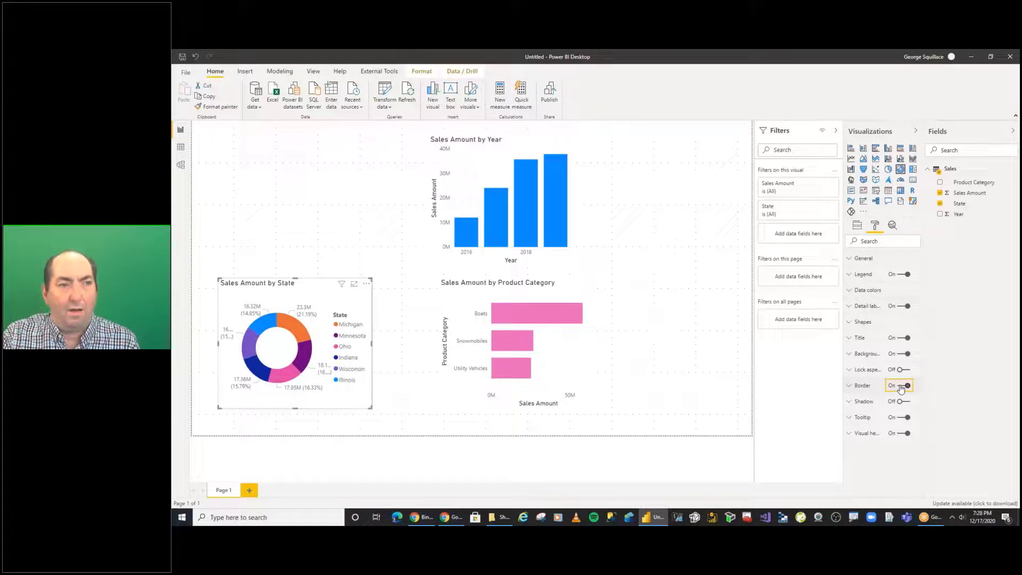
pyautogui.click(567, 298)
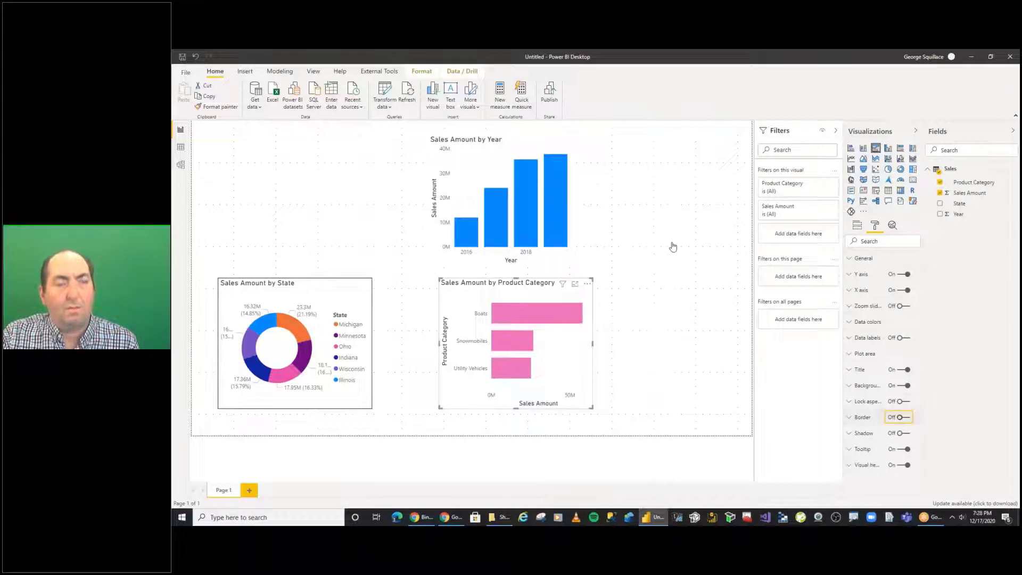
pyautogui.press('space')
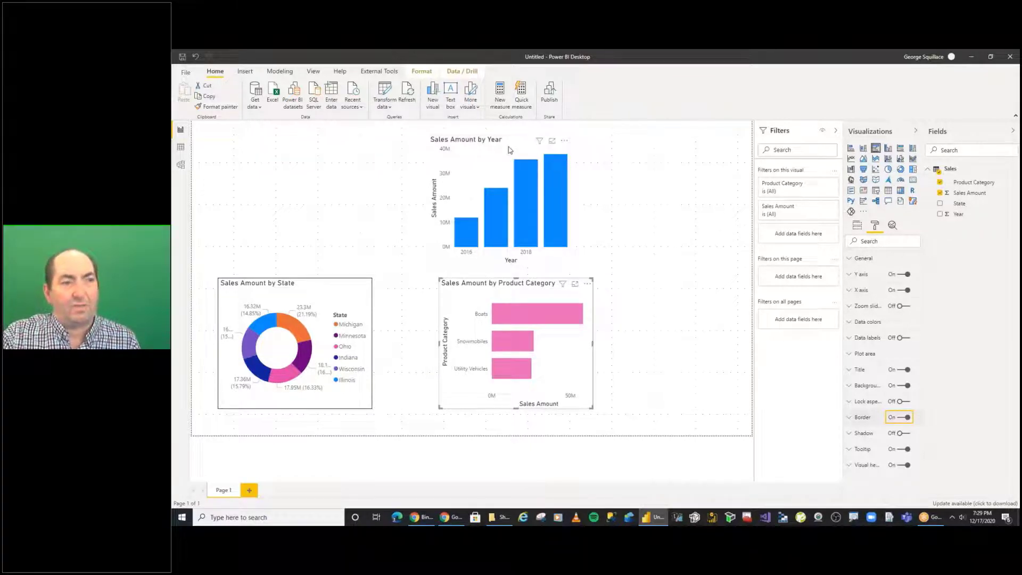
pyautogui.click(511, 149)
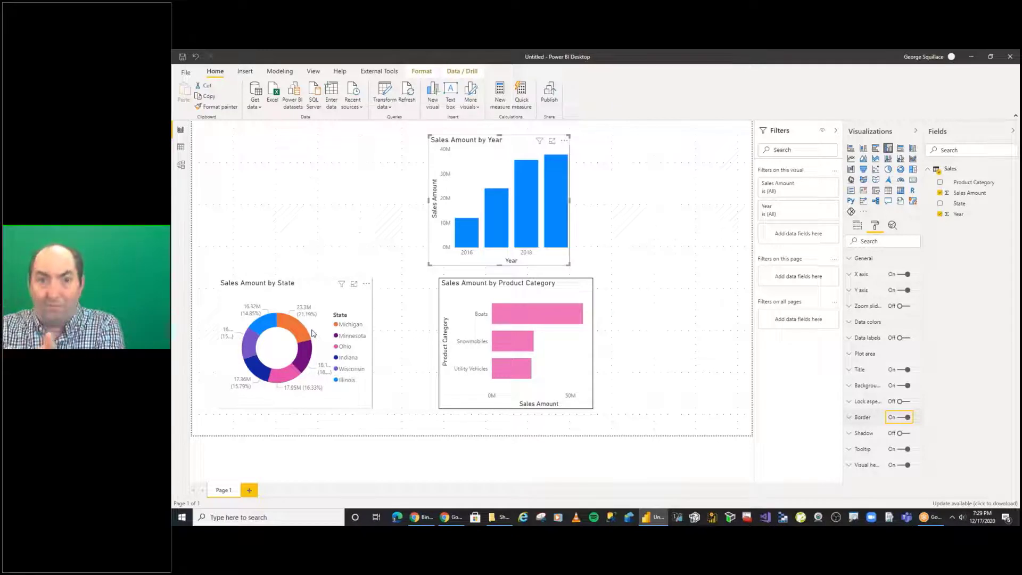
# Set the inner radius of the Sales Amount by State donut chart to 57.
pyautogui.click(305, 290)
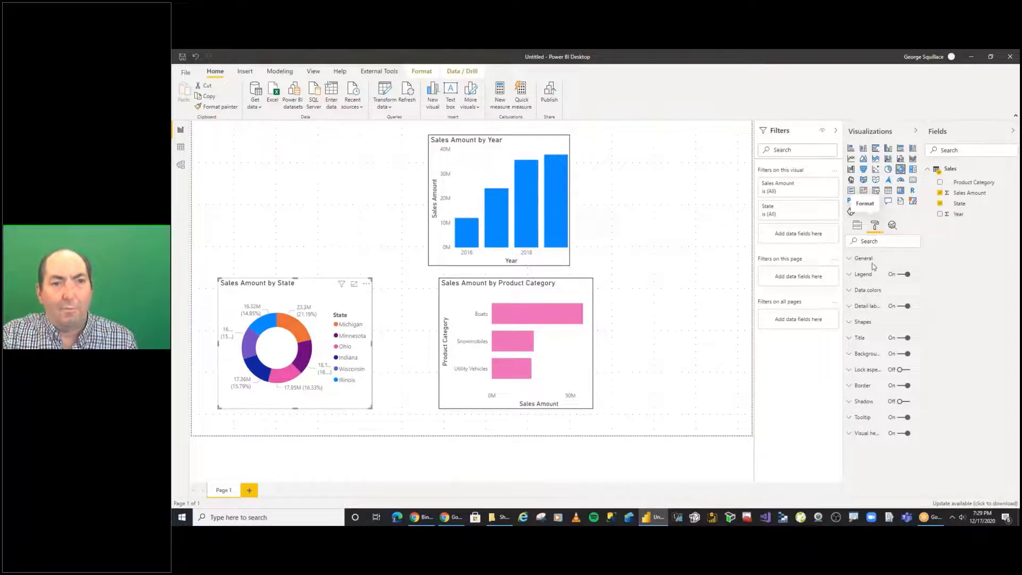
pyautogui.click(851, 323)
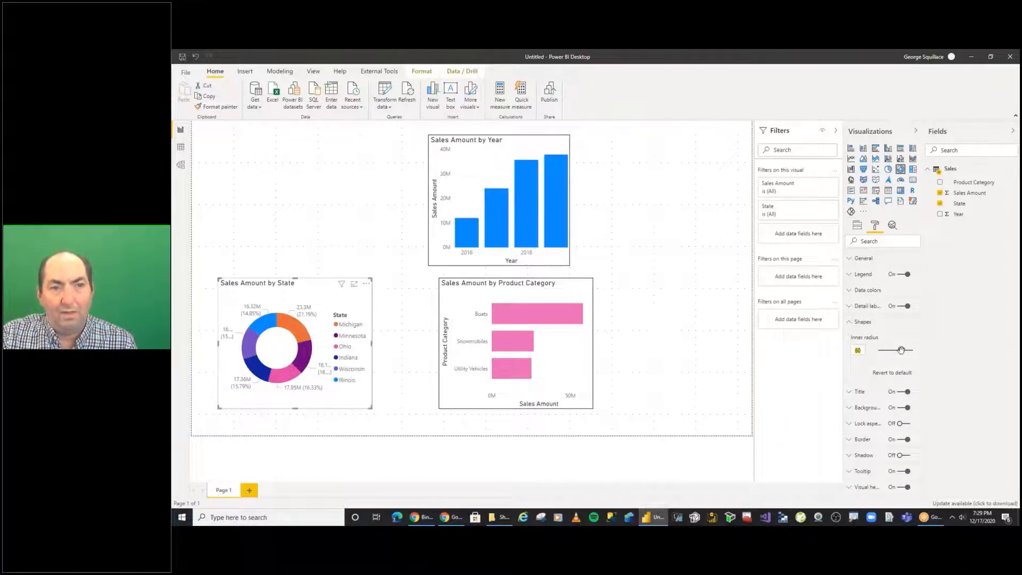
pyautogui.moveTo(901, 350)
pyautogui.mouseDown()
pyautogui.moveTo(884, 351)
pyautogui.moveTo(898, 351)
pyautogui.mouseUp()
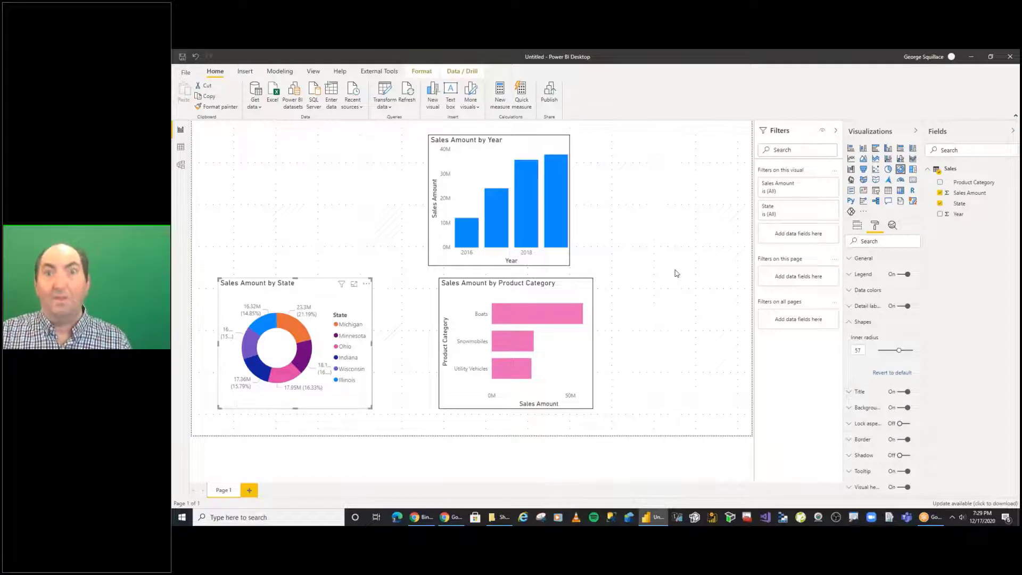
# Start saving the report as a Power BI file in the Sharedump folder, entering the file name "Nifty GLUGN".
pyautogui.click(182, 59)
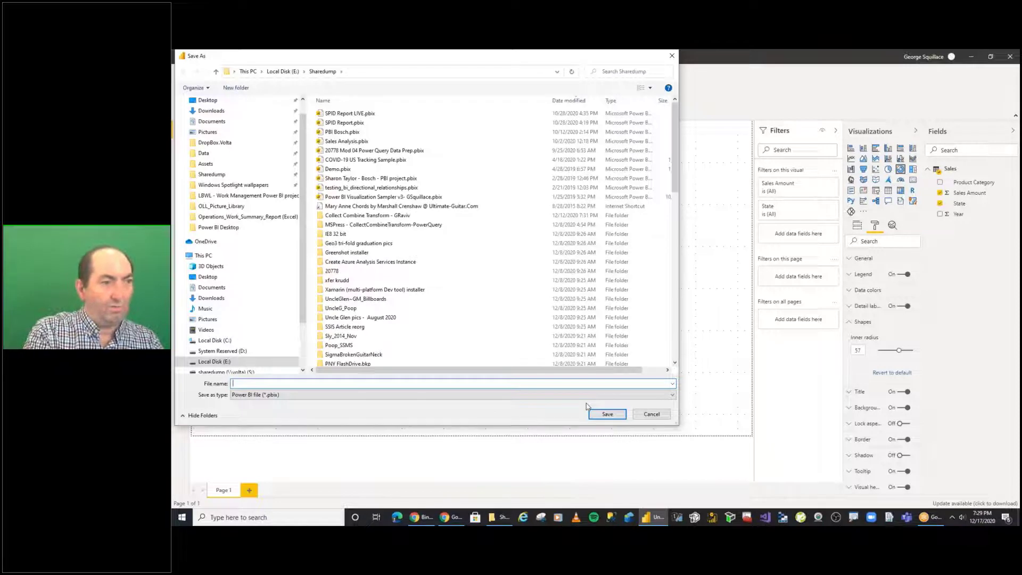
pyautogui.write('Nifty GLUGN')
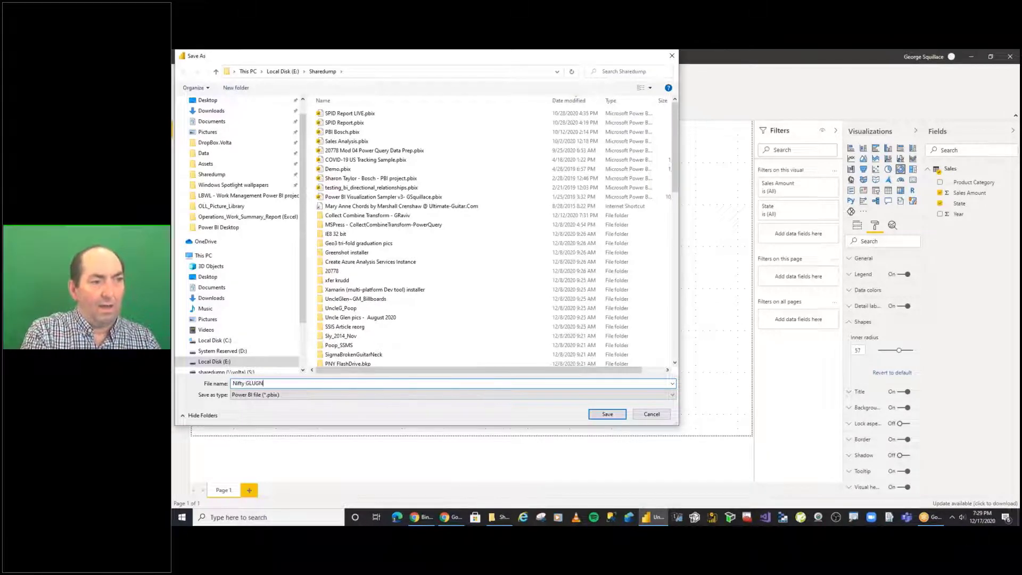
# Save the report in the Sharedump folder as "Nifty GLUGNET presentation".
pyautogui.write('ET presentation')
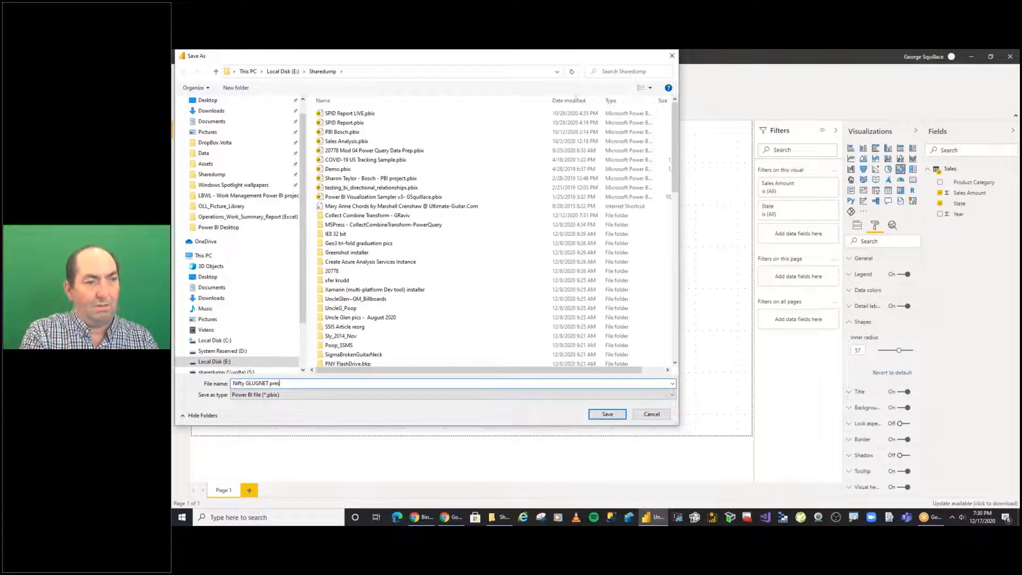
pyautogui.click(617, 415)
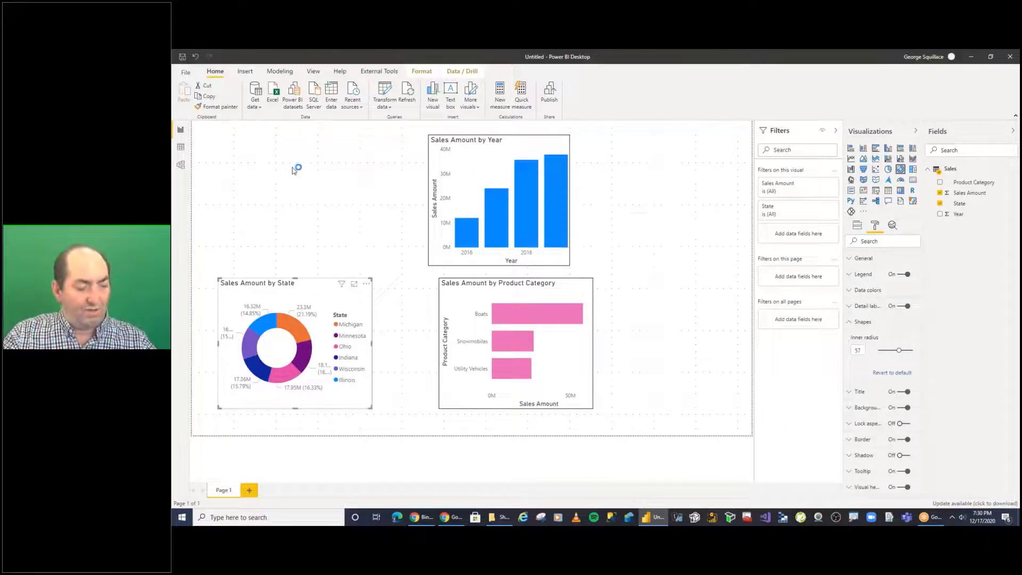
# Add a Sales Amount visual in the empty canvas area above the donut chart and convert it to a card.
pyautogui.click(277, 136)
pyautogui.moveTo(280, 126)
pyautogui.mouseDown()
pyautogui.moveTo(209, 137)
pyautogui.moveTo(342, 212)
pyautogui.moveTo(232, 136)
pyautogui.mouseUp()
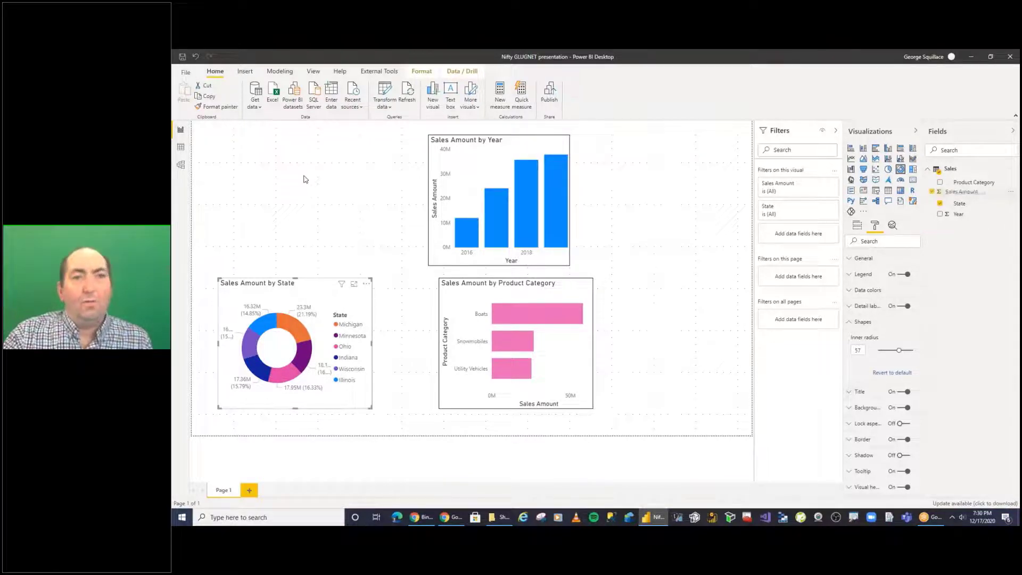
pyautogui.moveTo(305, 179); pyautogui.dragTo(305, 179)
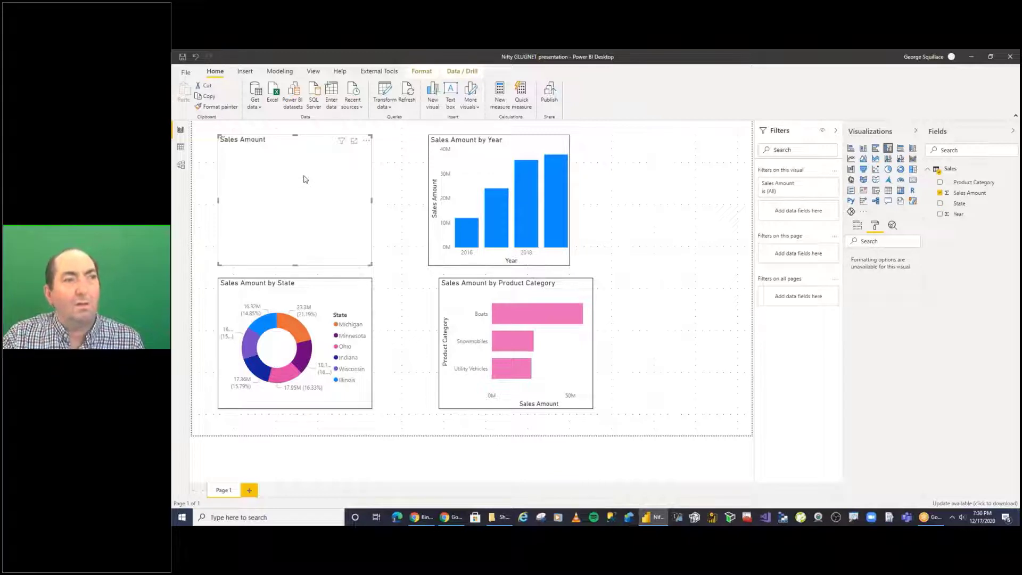
pyautogui.moveTo(305, 178)
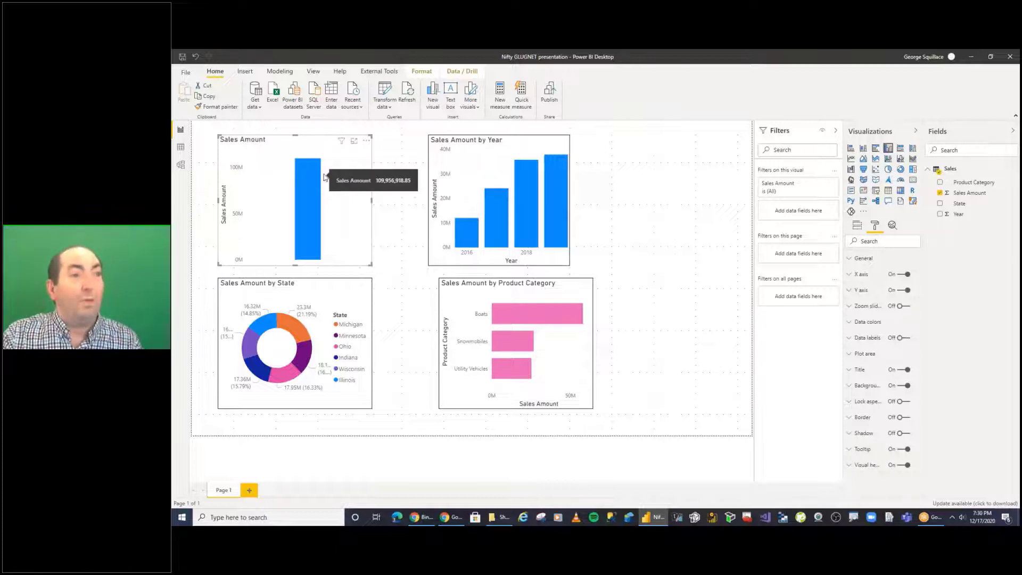
pyautogui.moveTo(344, 128)
pyautogui.mouseDown()
pyautogui.moveTo(378, 128)
pyautogui.moveTo(387, 162)
pyautogui.moveTo(524, 155)
pyautogui.moveTo(721, 174)
pyautogui.moveTo(833, 171)
pyautogui.moveTo(907, 177)
pyautogui.moveTo(914, 187)
pyautogui.moveTo(905, 173)
pyautogui.mouseUp()
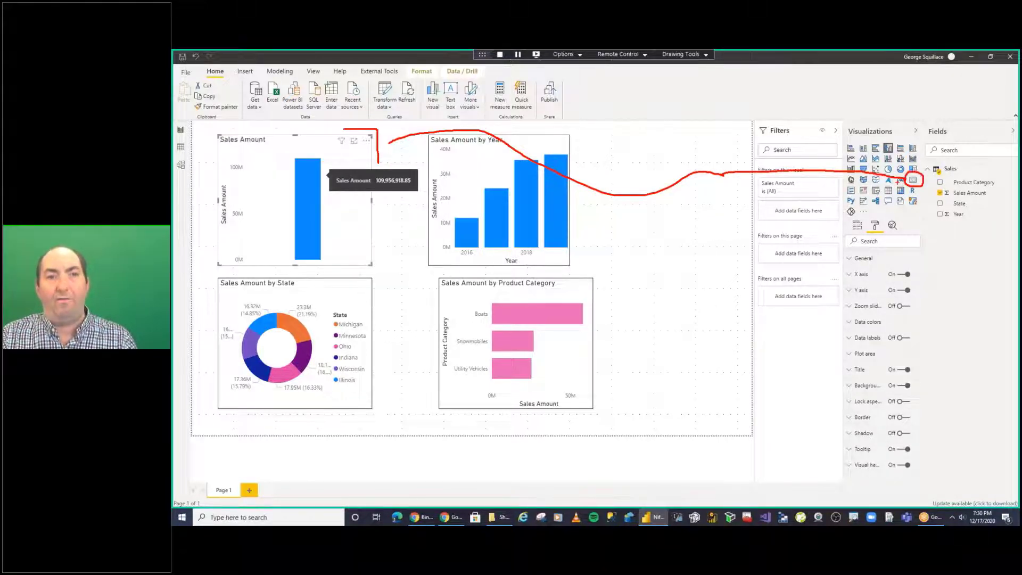
pyautogui.press('Escape')
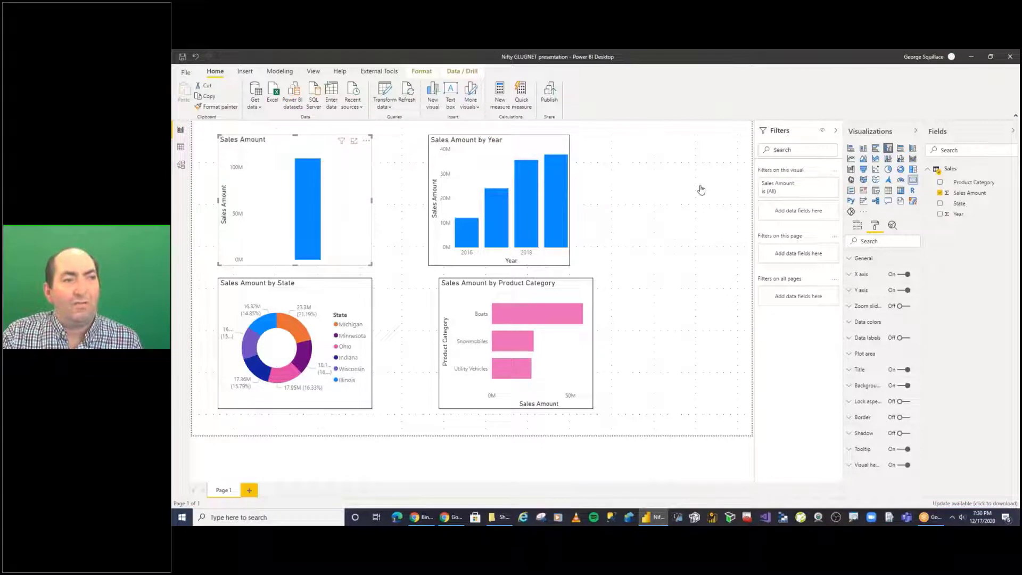
pyautogui.click(913, 180)
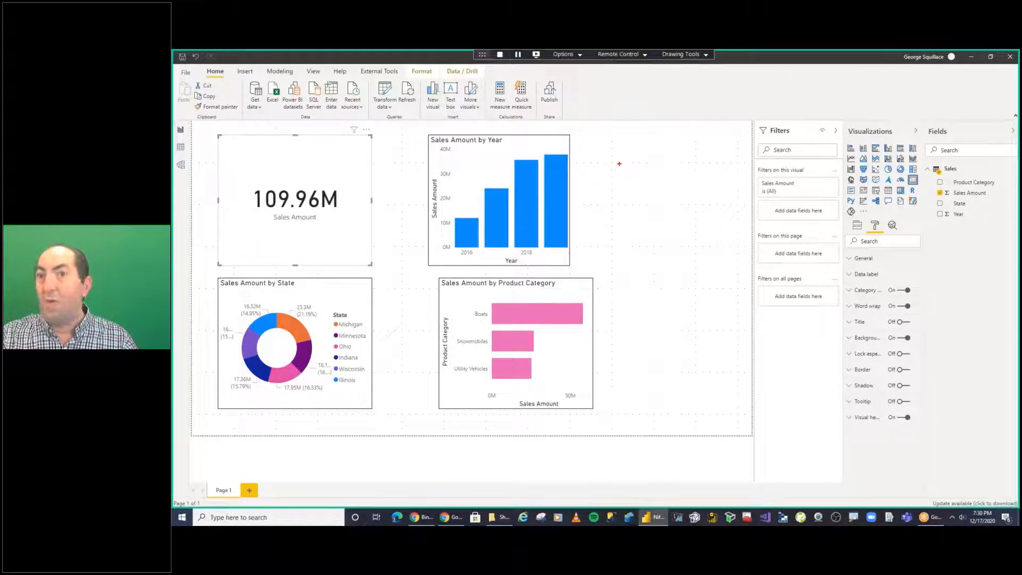
pyautogui.moveTo(618, 162); pyautogui.dragTo(724, 162)
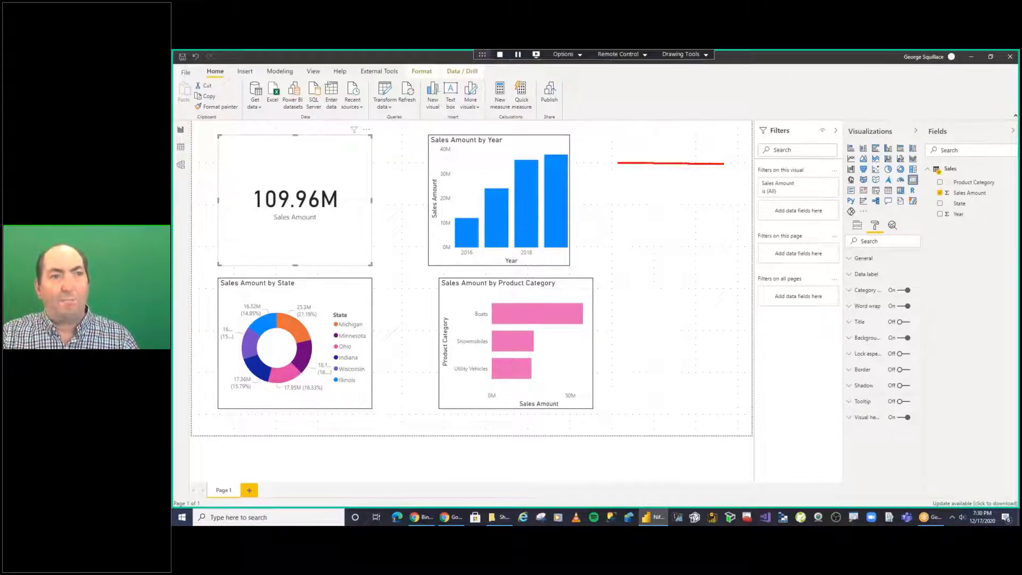
pyautogui.moveTo(663, 167); pyautogui.dragTo(663, 242)
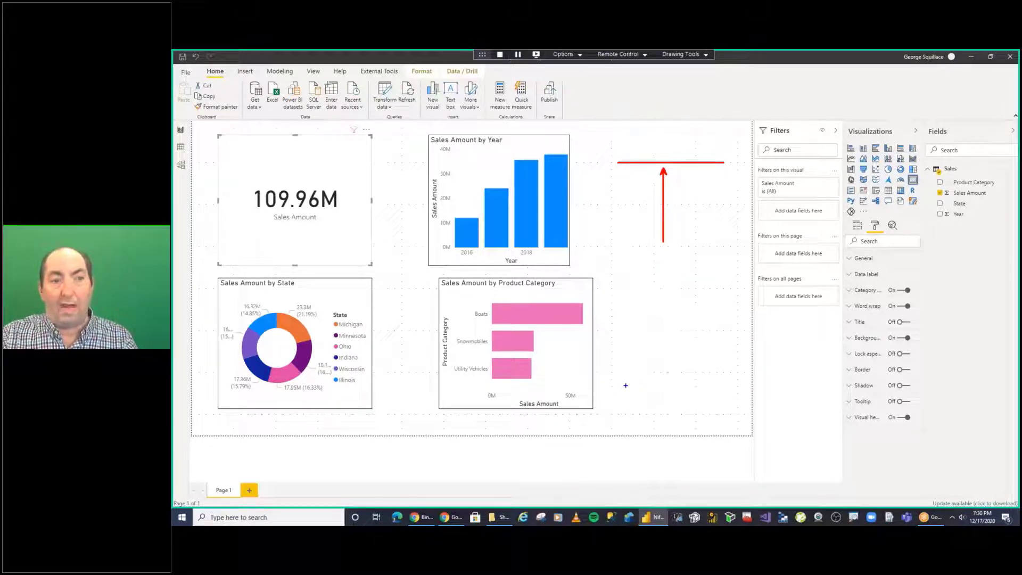
pyautogui.moveTo(625, 384)
pyautogui.mouseDown()
pyautogui.moveTo(739, 384)
pyautogui.moveTo(676, 307)
pyautogui.mouseUp()
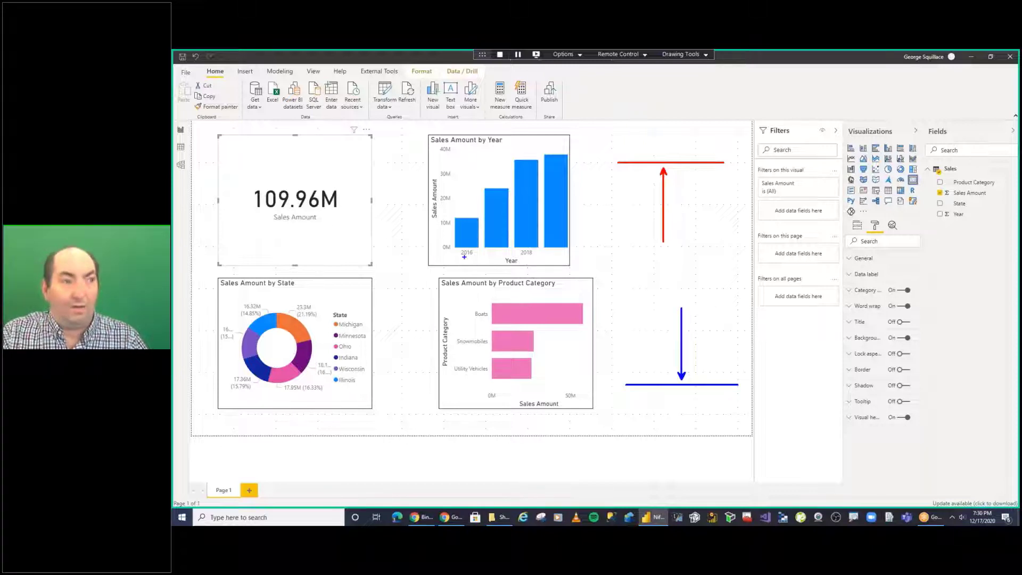
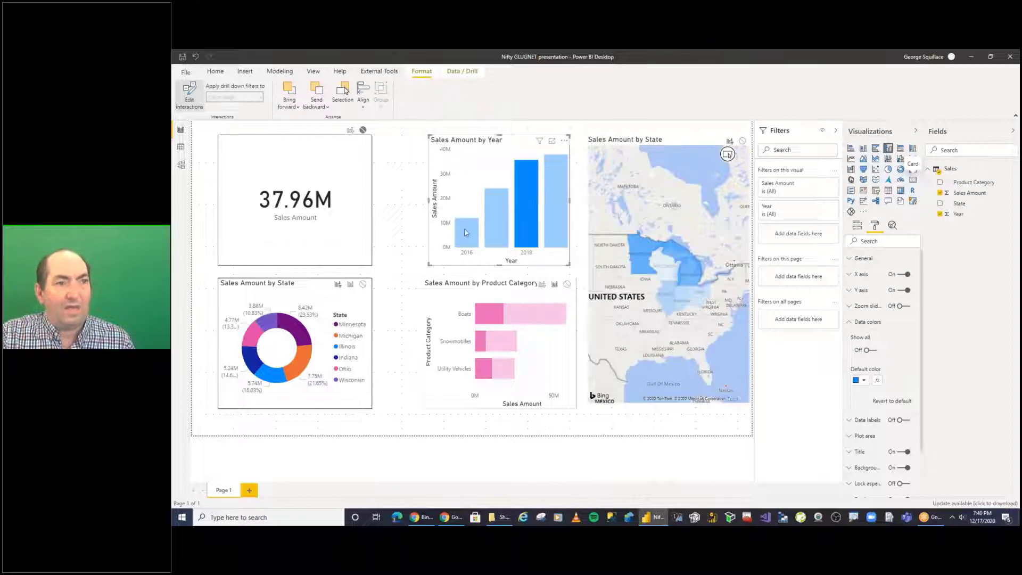
# Clear the 2018 highlight in the Sales Amount by Year chart and add Product Category below Year on its axis.
pyautogui.click(533, 196)
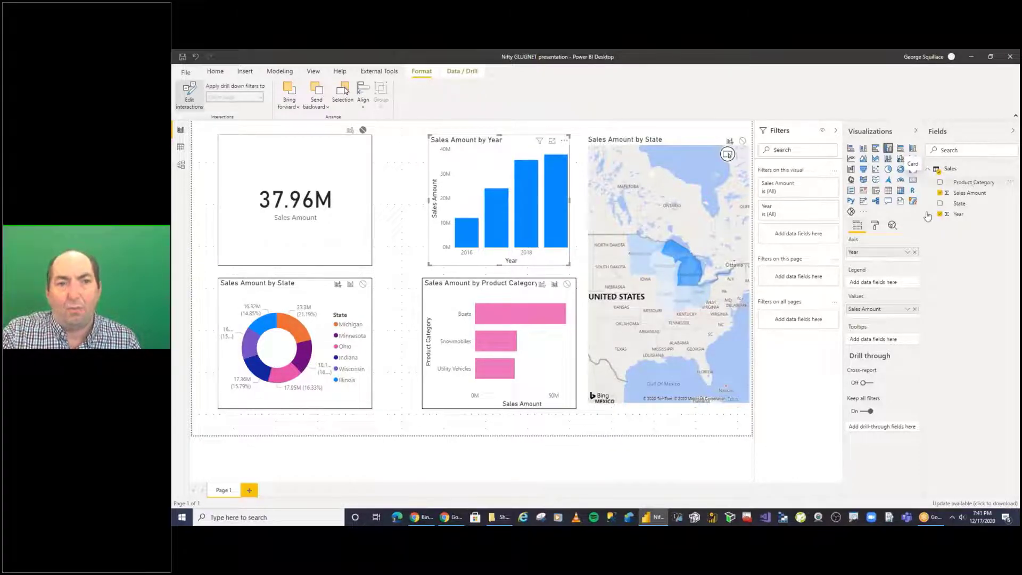
pyautogui.moveTo(880, 255); pyautogui.dragTo(870, 262)
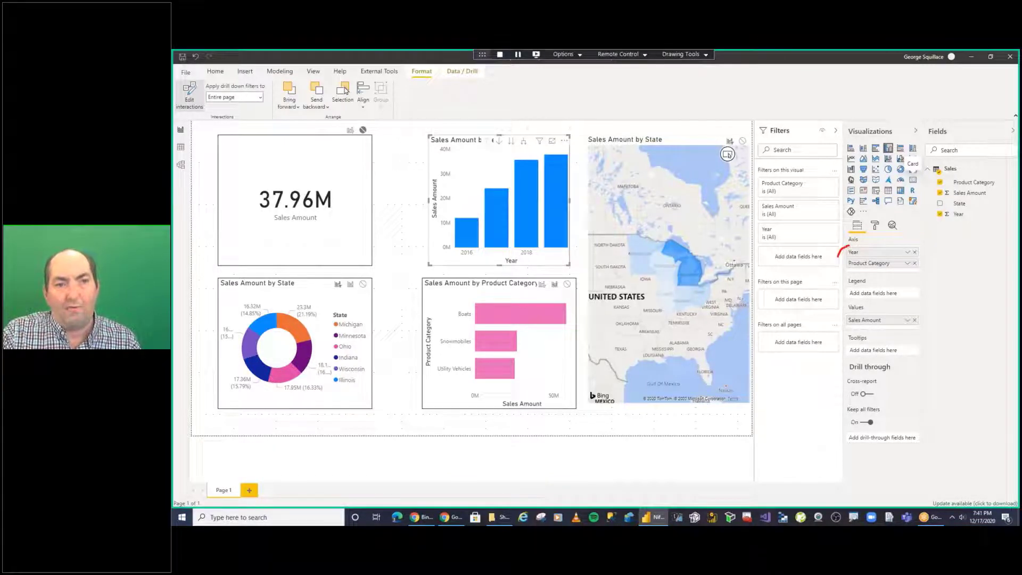
pyautogui.moveTo(838, 257)
pyautogui.mouseDown()
pyautogui.moveTo(845, 271)
pyautogui.moveTo(622, 118)
pyautogui.moveTo(514, 129)
pyautogui.moveTo(526, 122)
pyautogui.moveTo(498, 149)
pyautogui.moveTo(504, 134)
pyautogui.mouseUp()
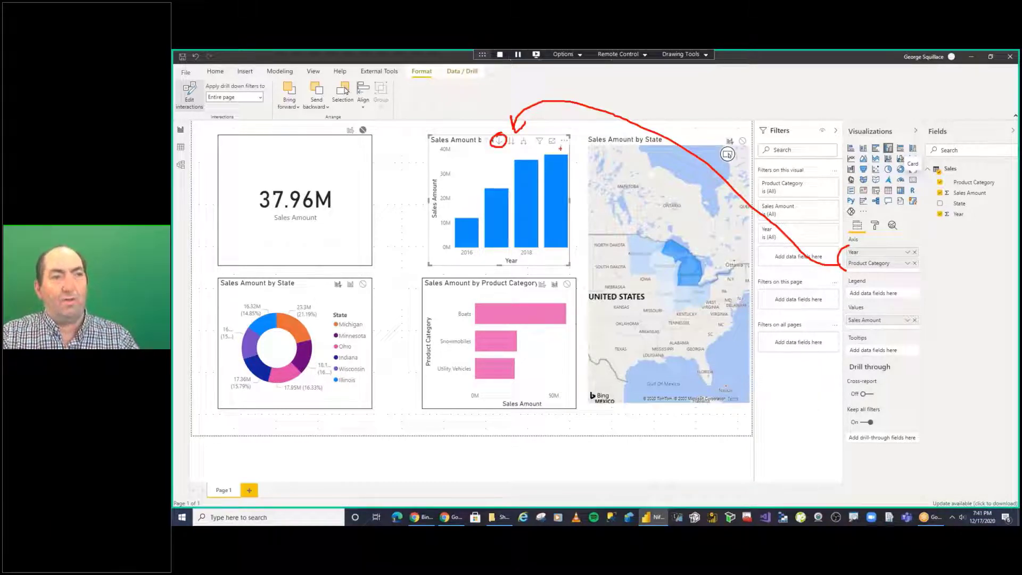
pyautogui.press('Escape')
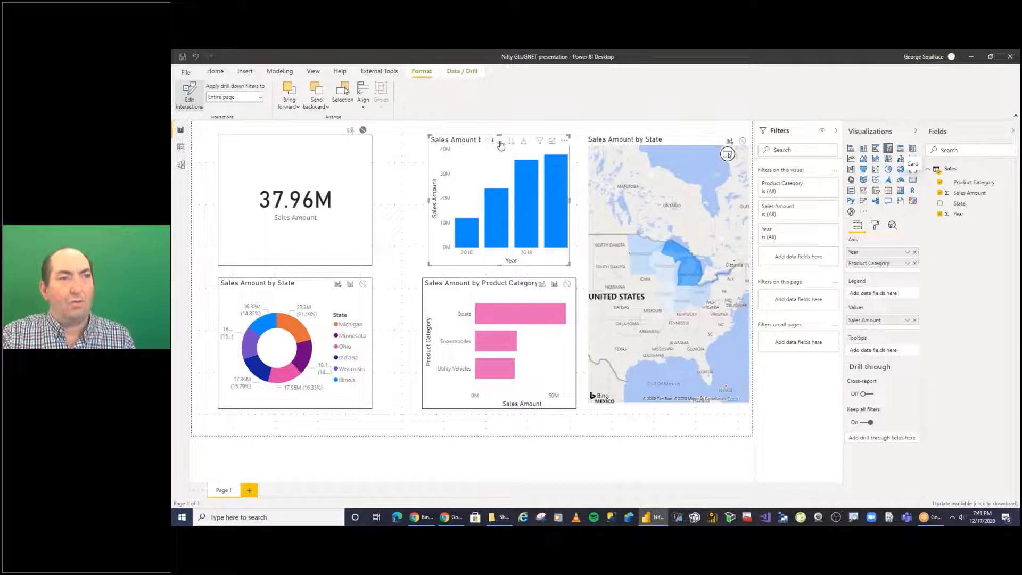
# Turn on drill mode for the yearly sales column chart, drill into 2017 and return to the year level.
pyautogui.click(499, 141)
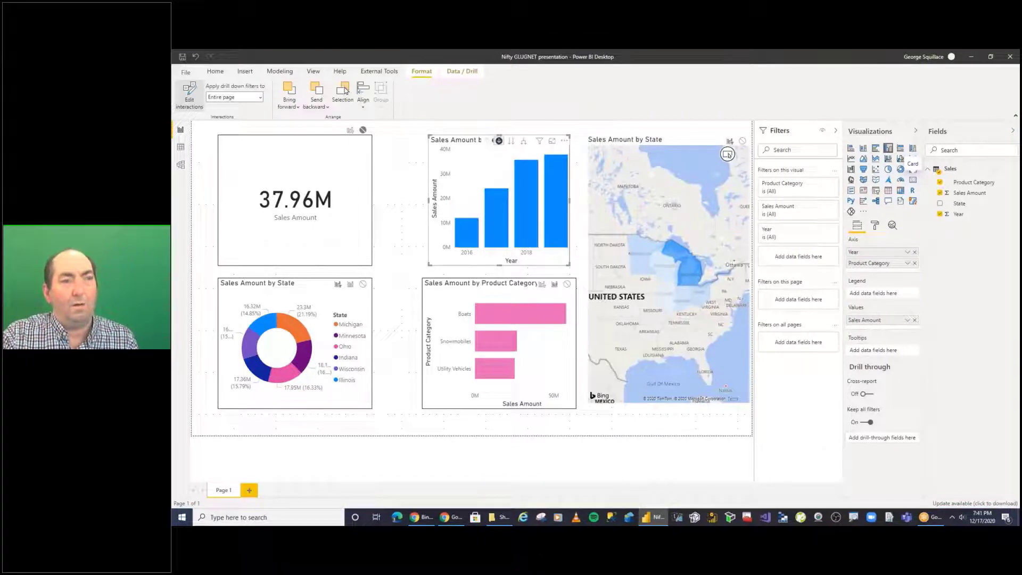
pyautogui.click(490, 223)
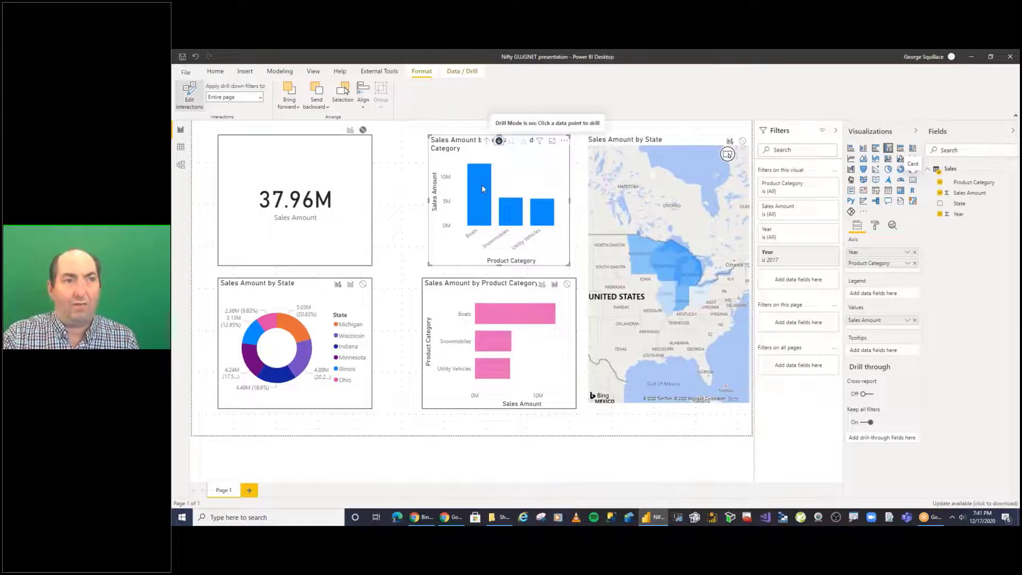
pyautogui.moveTo(486, 173)
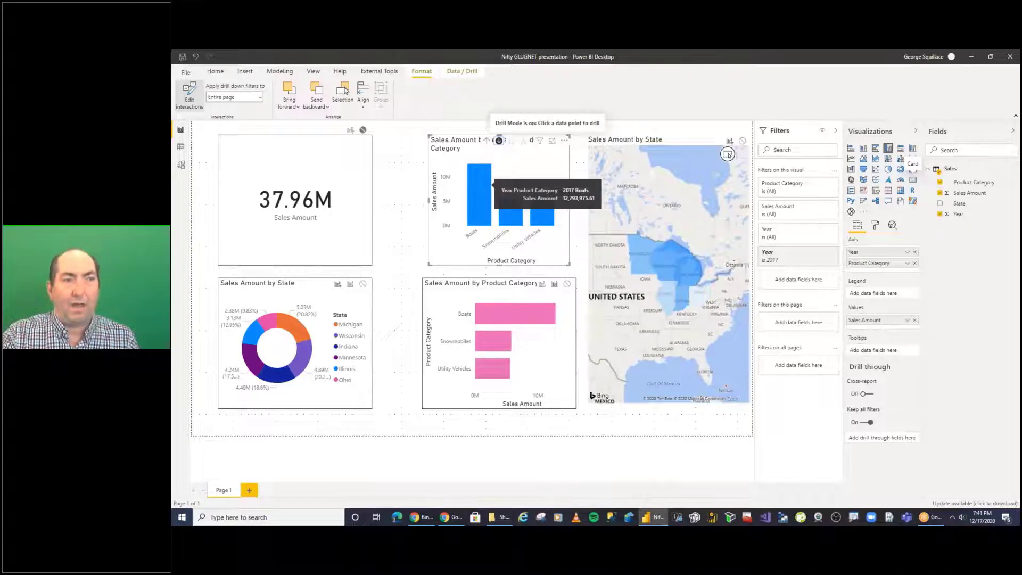
pyautogui.click(487, 140)
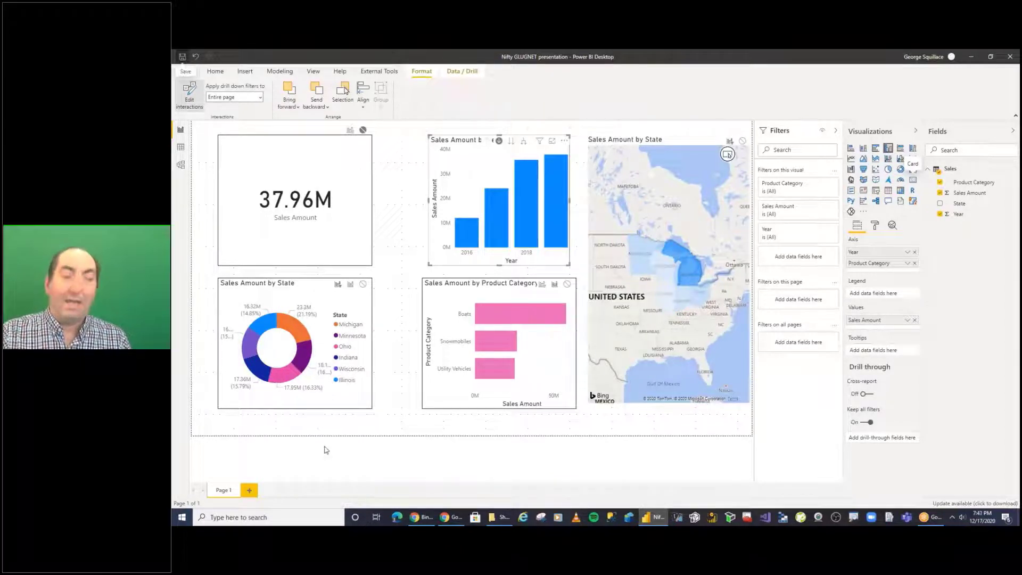
# Rename the report page as "Sales Analysis".
pyautogui.doubleClick(222, 491)
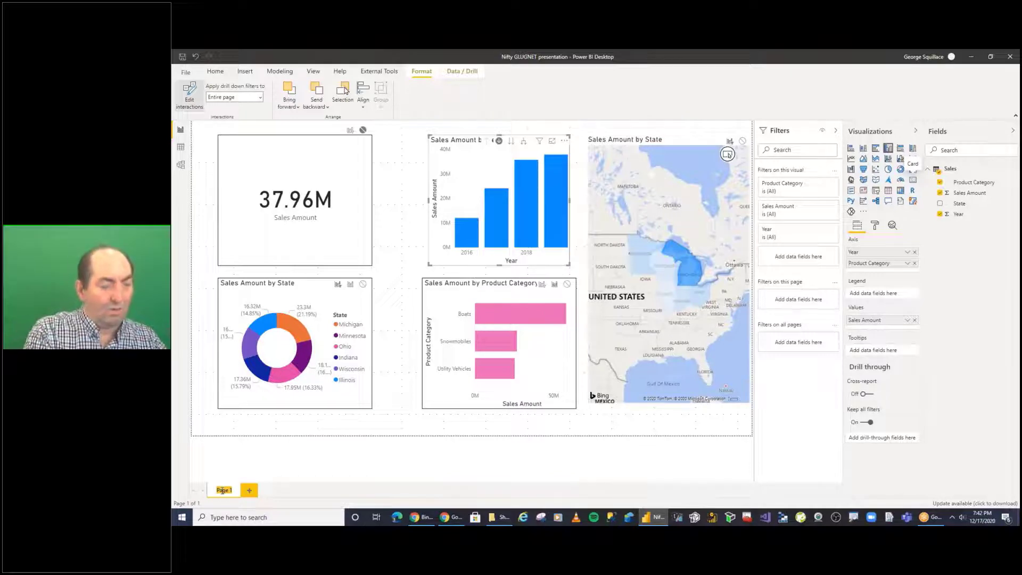
pyautogui.press('BackSpace')
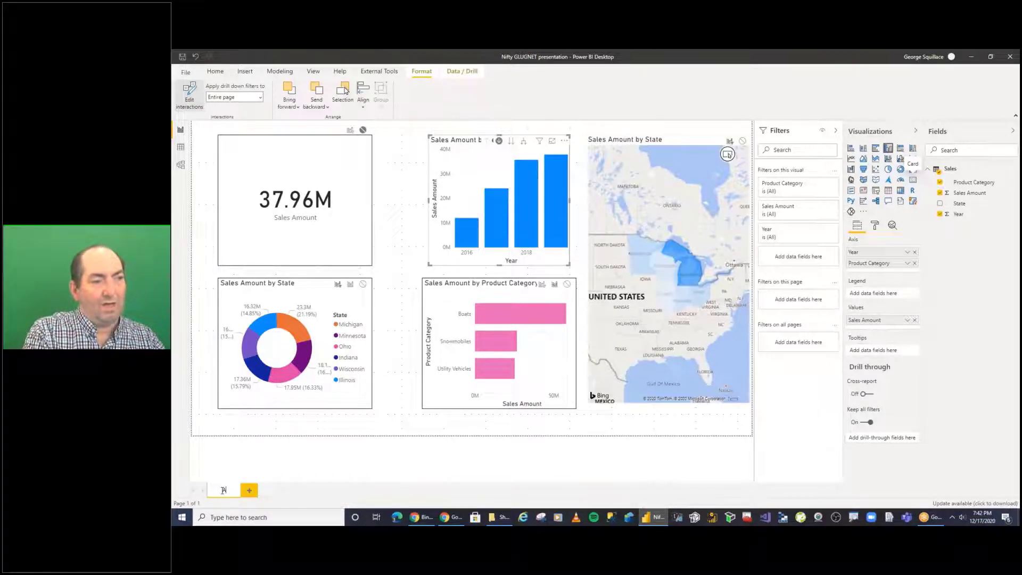
pyautogui.write('Sales Ana')
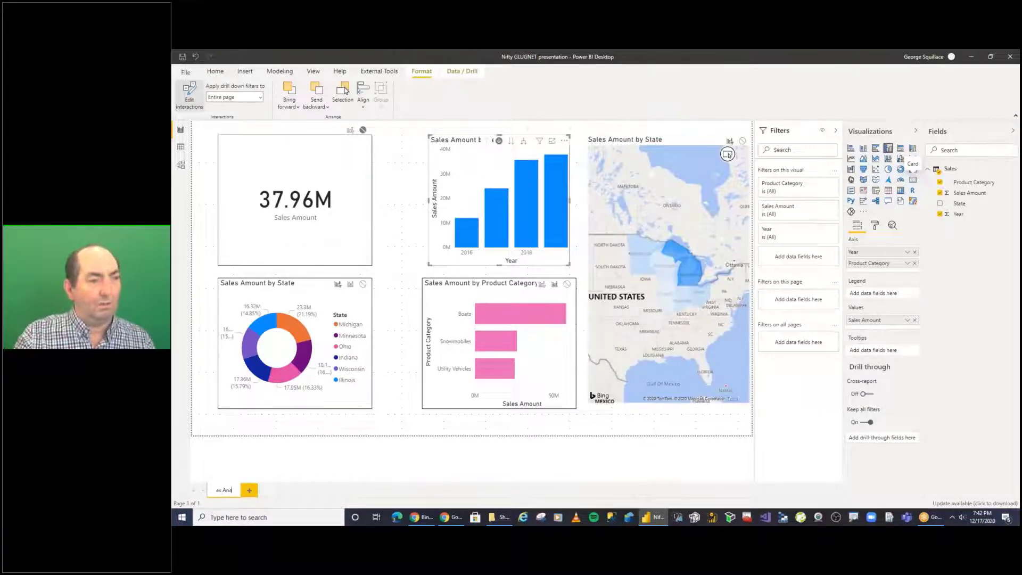
pyautogui.press('Return')
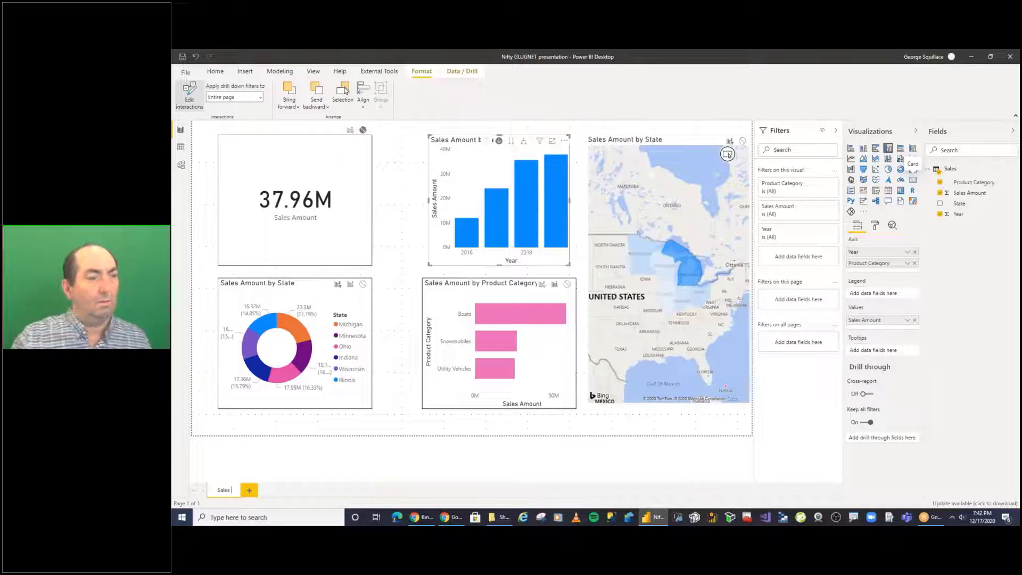
pyautogui.write('Analysis')
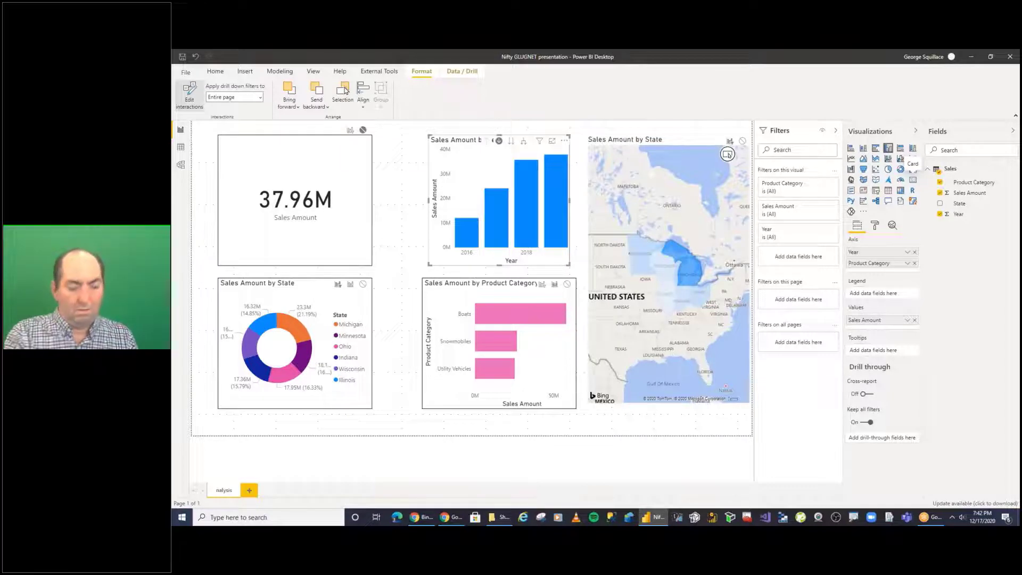
pyautogui.press('Return')
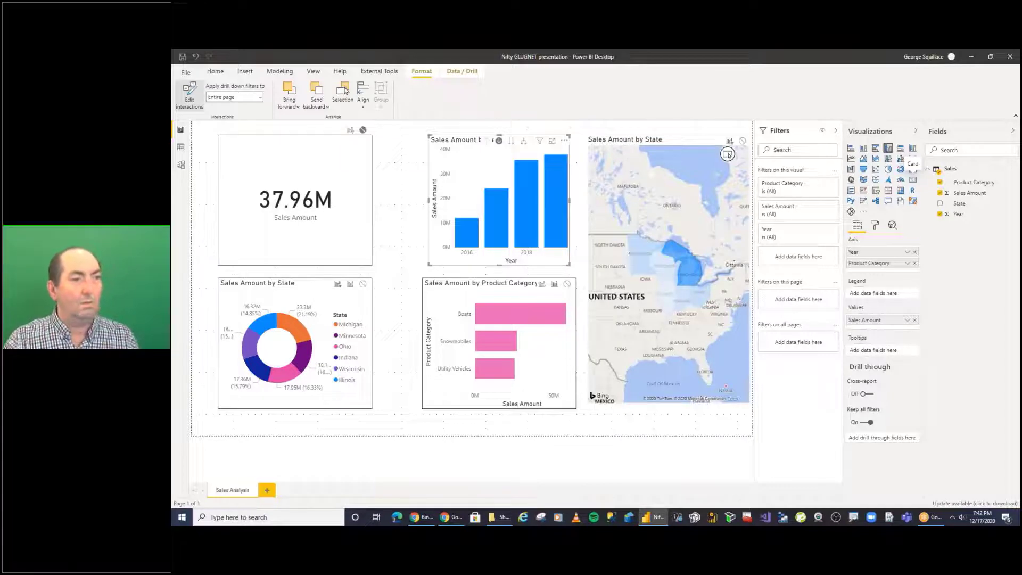
# Add a second report page and name it "Movie Analysis".
pyautogui.click(267, 490)
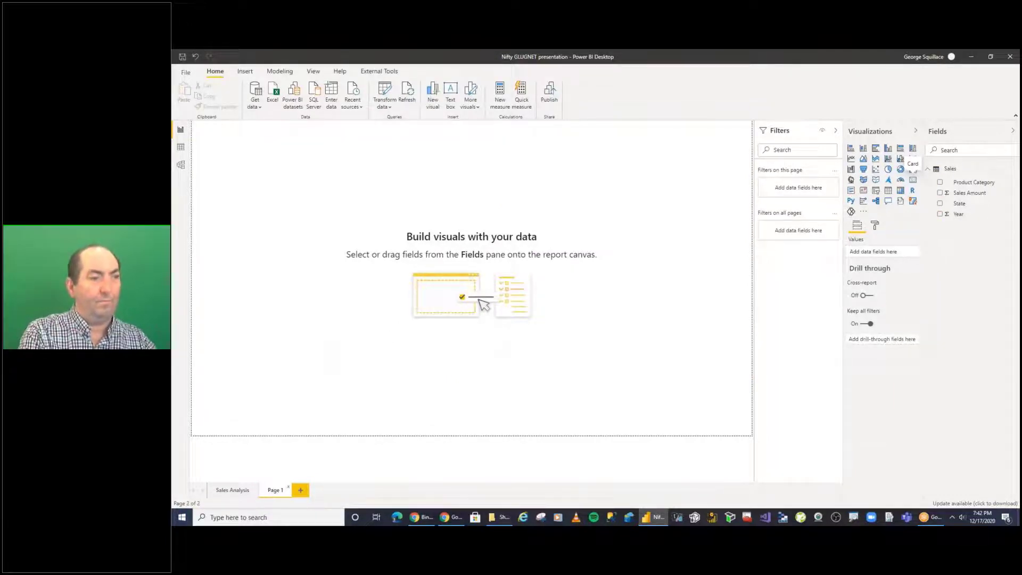
pyautogui.doubleClick(276, 490)
pyautogui.write('More Anal')
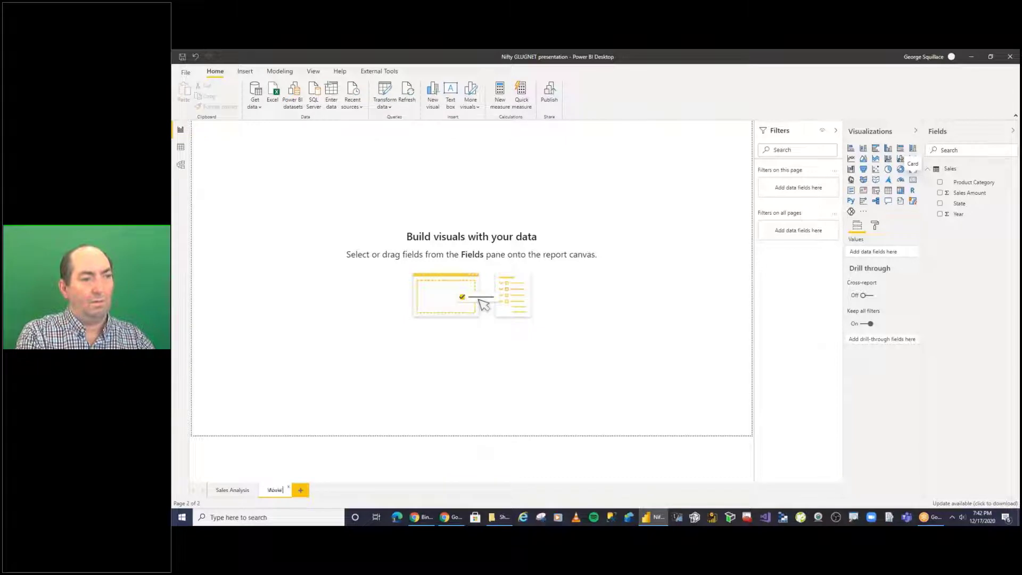
pyautogui.write('ysis')
pyautogui.press('Return')
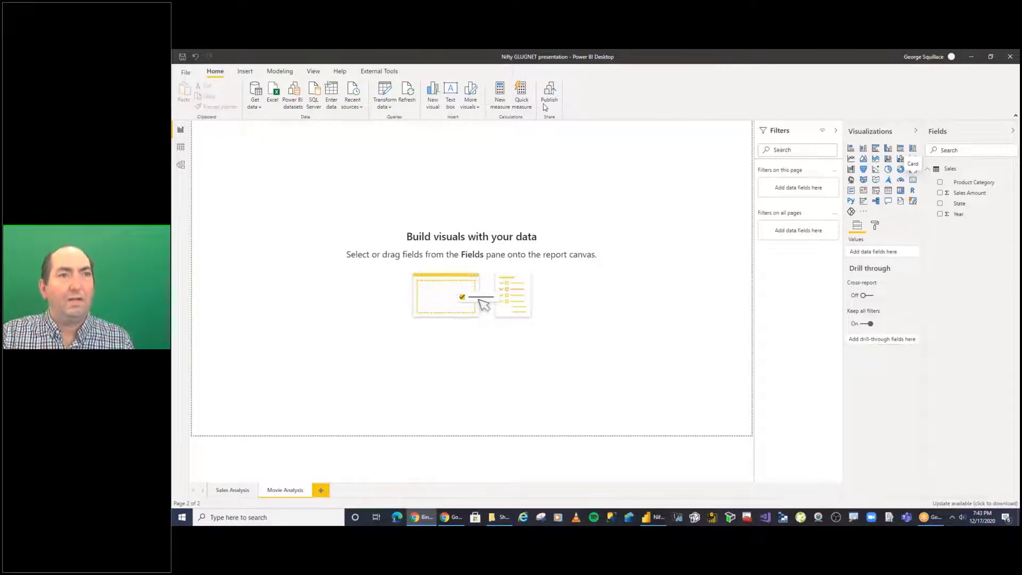
# Switch to the Chrome browser, maximize its window and bring up the IMDb Top 250 page.
pyautogui.hotkey('alt', 'Tab')
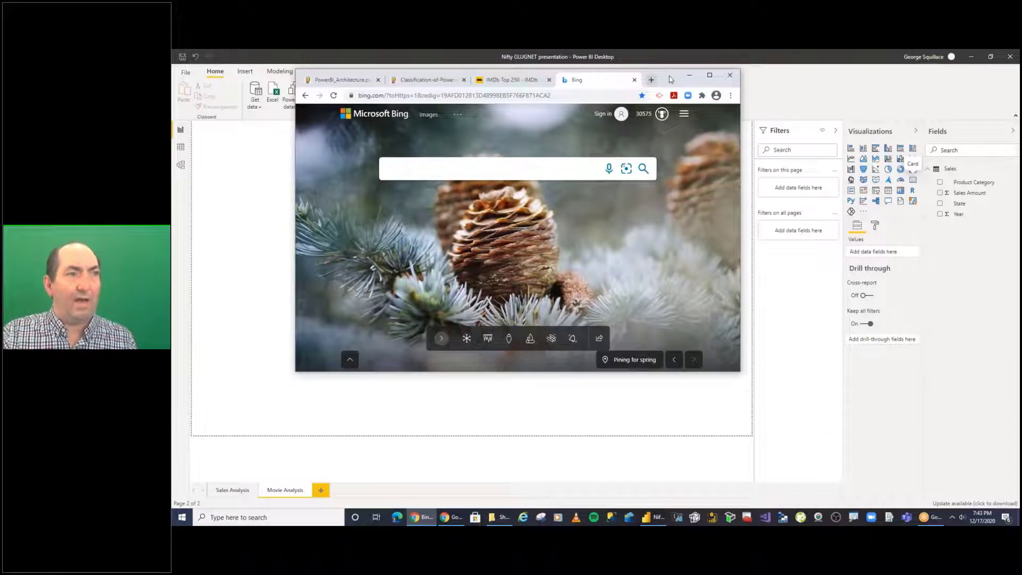
pyautogui.doubleClick(669, 76)
pyautogui.click(414, 55)
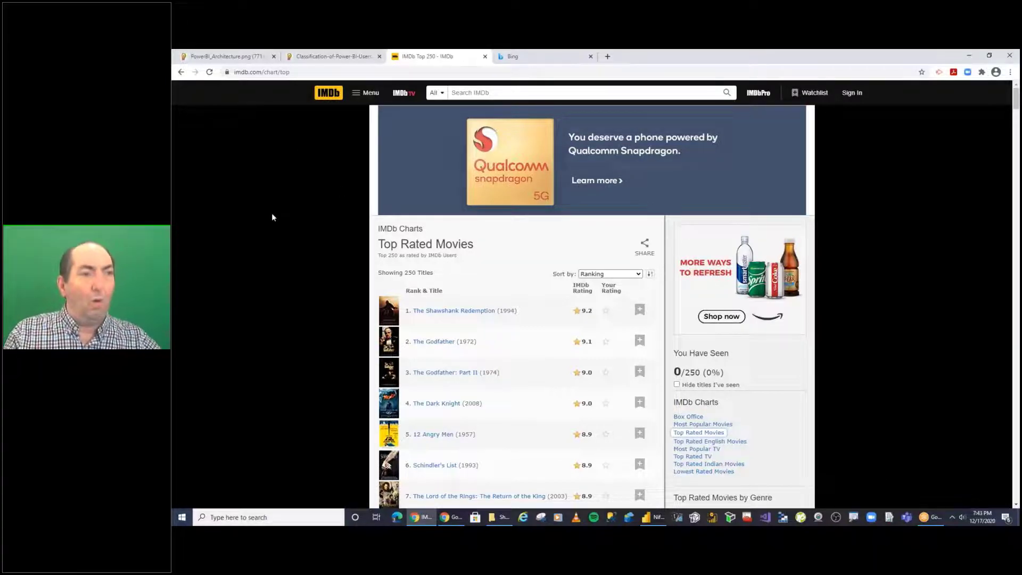
pyautogui.moveTo(428, 231)
pyautogui.mouseDown()
pyautogui.moveTo(388, 233)
pyautogui.moveTo(376, 266)
pyautogui.moveTo(501, 257)
pyautogui.moveTo(428, 224)
pyautogui.moveTo(390, 232)
pyautogui.mouseUp()
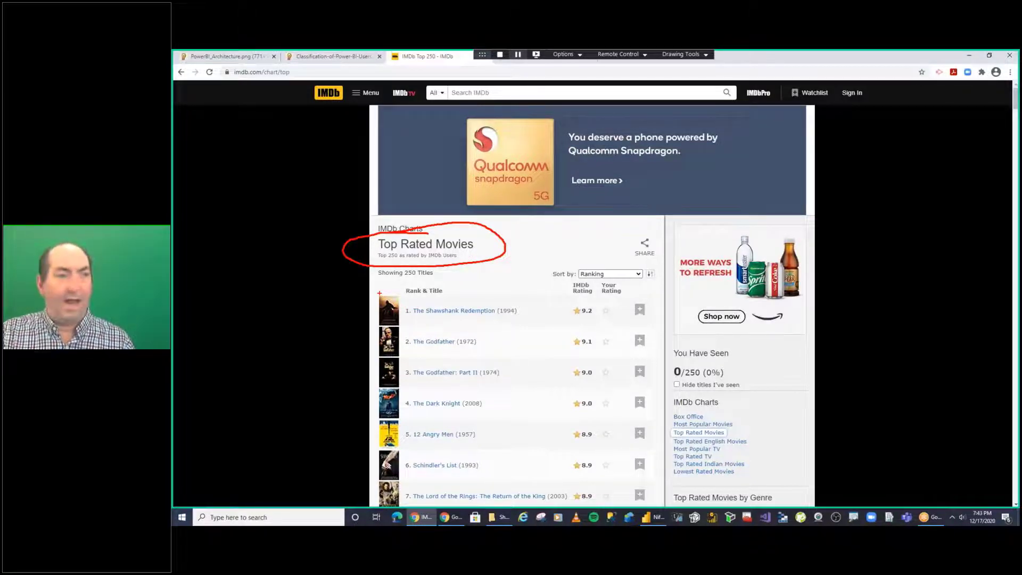
pyautogui.moveTo(379, 295); pyautogui.dragTo(400, 296)
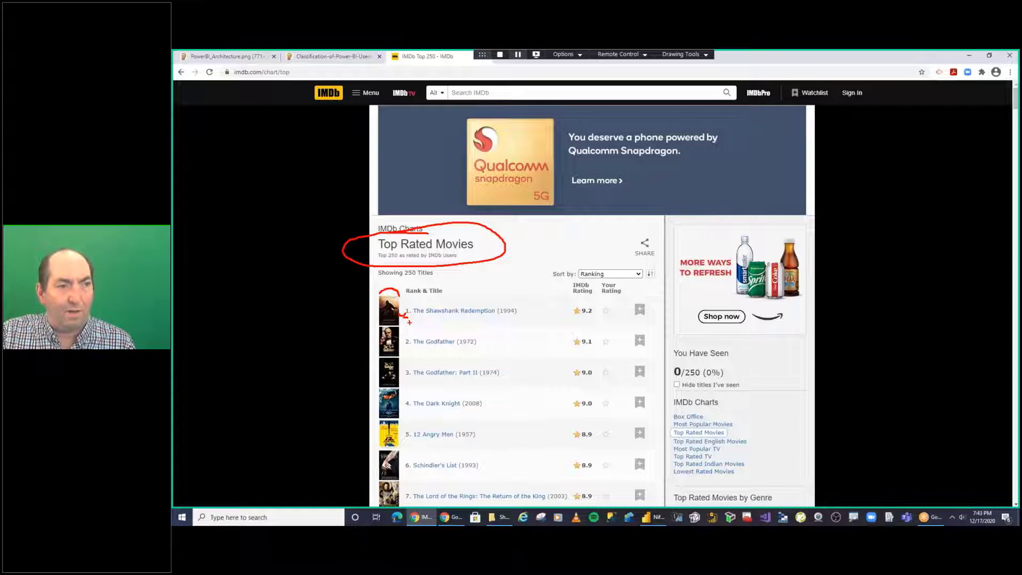
pyautogui.moveTo(408, 320)
pyautogui.mouseDown()
pyautogui.moveTo(490, 317)
pyautogui.moveTo(501, 330)
pyautogui.moveTo(528, 326)
pyautogui.moveTo(518, 333)
pyautogui.mouseUp()
pyautogui.moveTo(511, 328); pyautogui.dragTo(590, 317)
pyautogui.moveTo(595, 317); pyautogui.dragTo(669, 315)
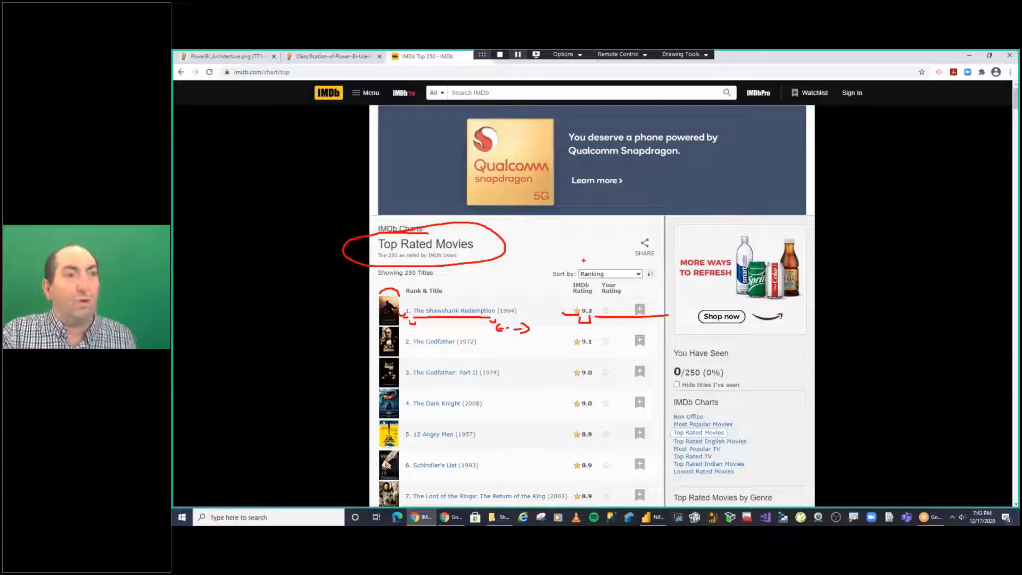
pyautogui.press('Escape')
# Copy the web address of the IMDb Top Rated Movies page and switch back to Power BI Desktop.
pyautogui.click(301, 74)
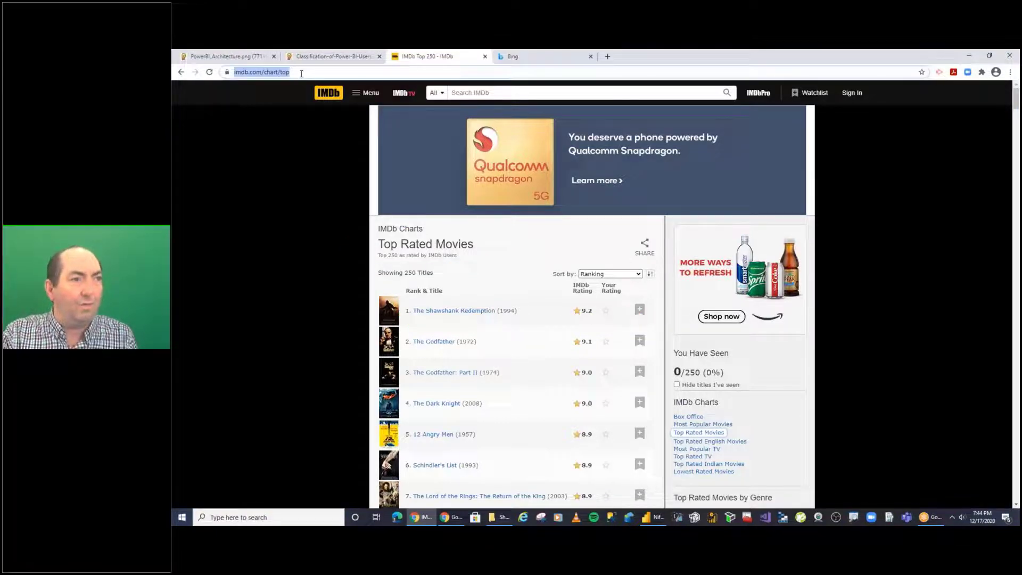
pyautogui.rightClick(256, 73)
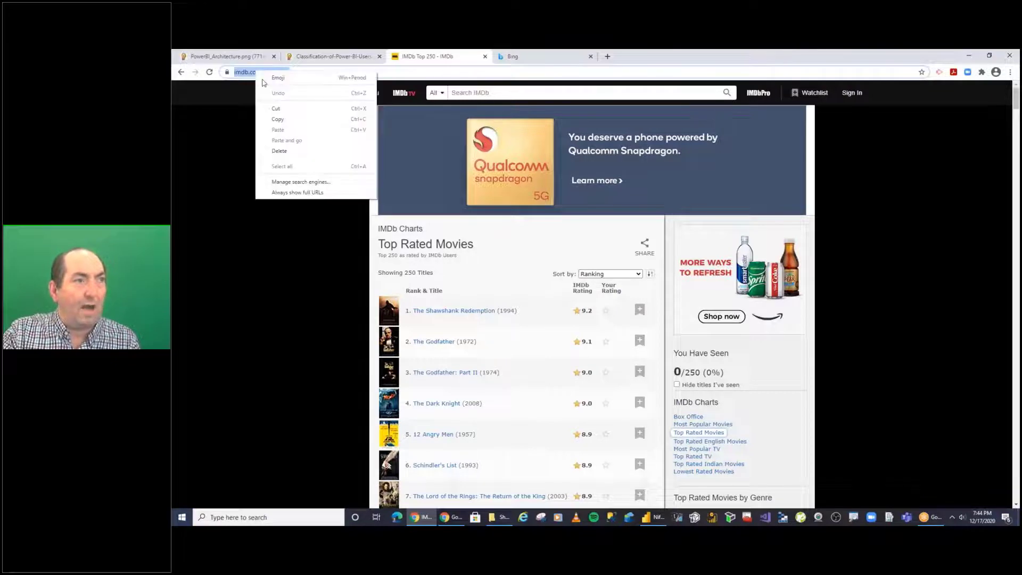
pyautogui.click(294, 119)
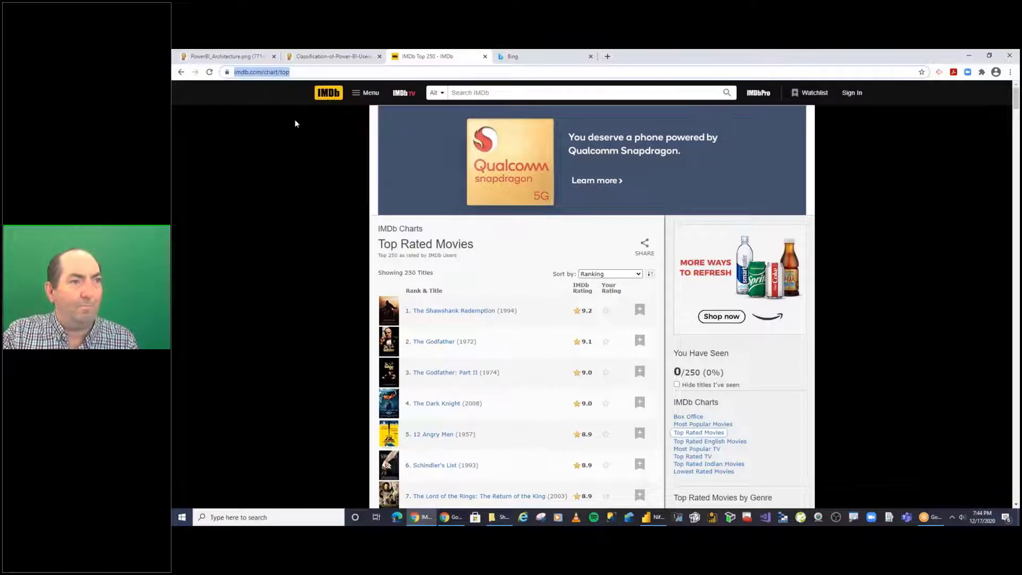
pyautogui.click(969, 55)
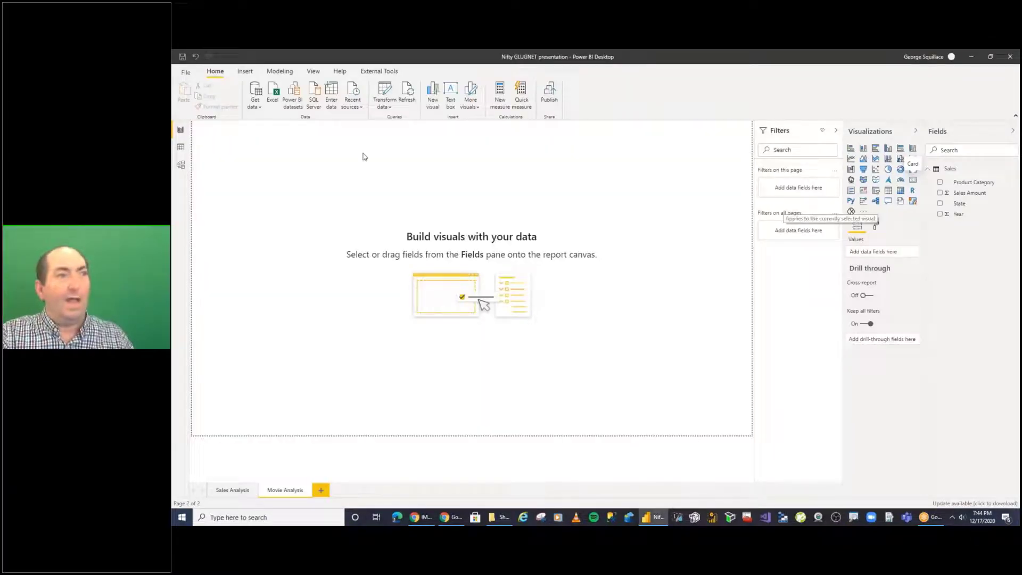
pyautogui.click(256, 107)
pyautogui.click(270, 215)
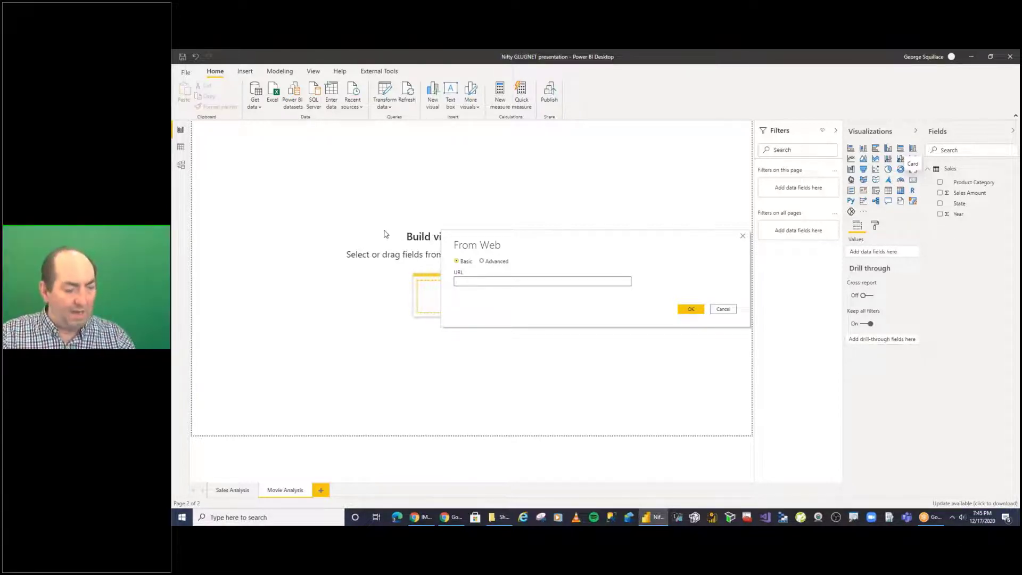
pyautogui.hotkey('ctrl', 'v')
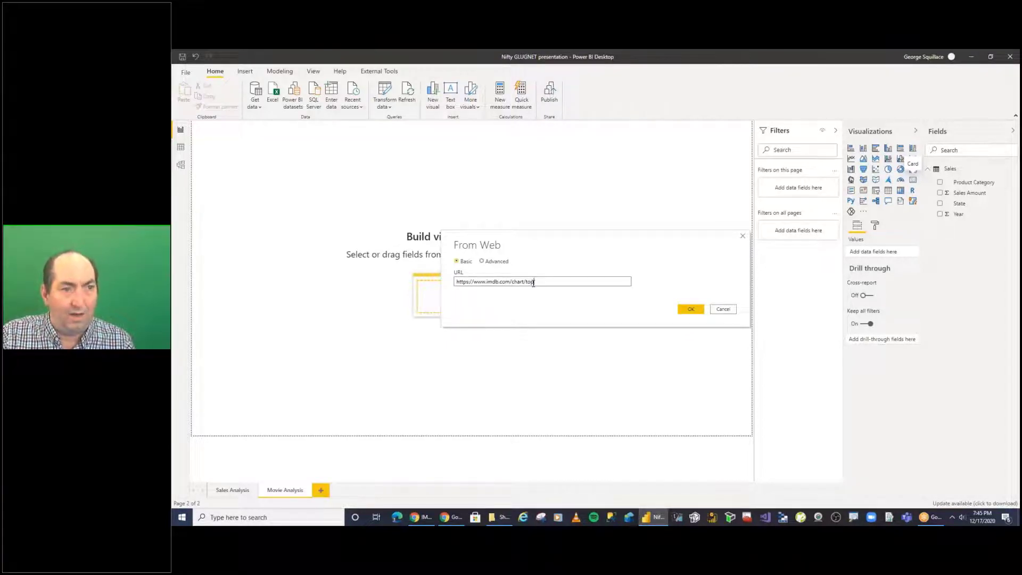
pyautogui.click(691, 310)
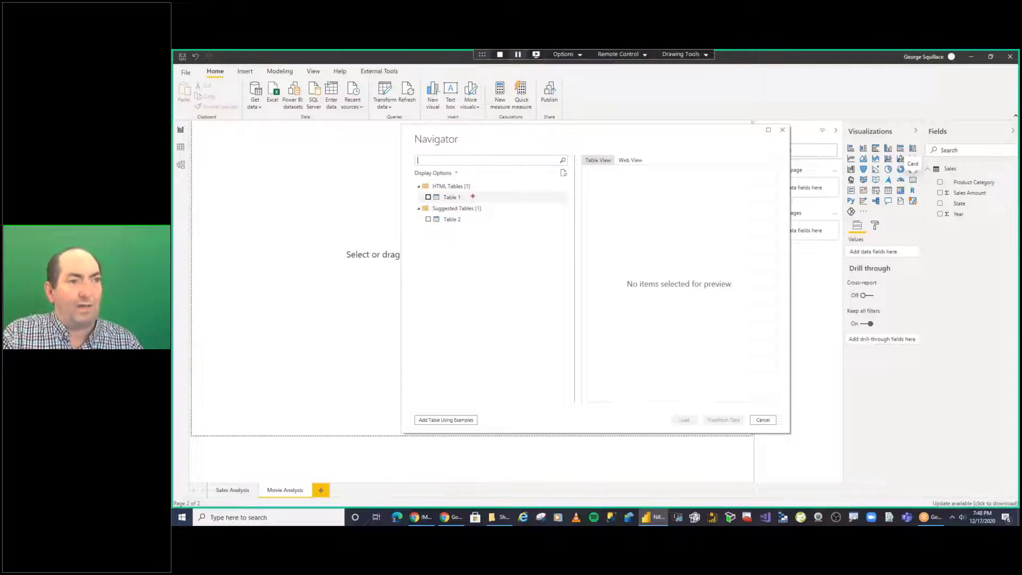
pyautogui.moveTo(485, 180); pyautogui.dragTo(466, 193)
pyautogui.moveTo(495, 242); pyautogui.dragTo(465, 224)
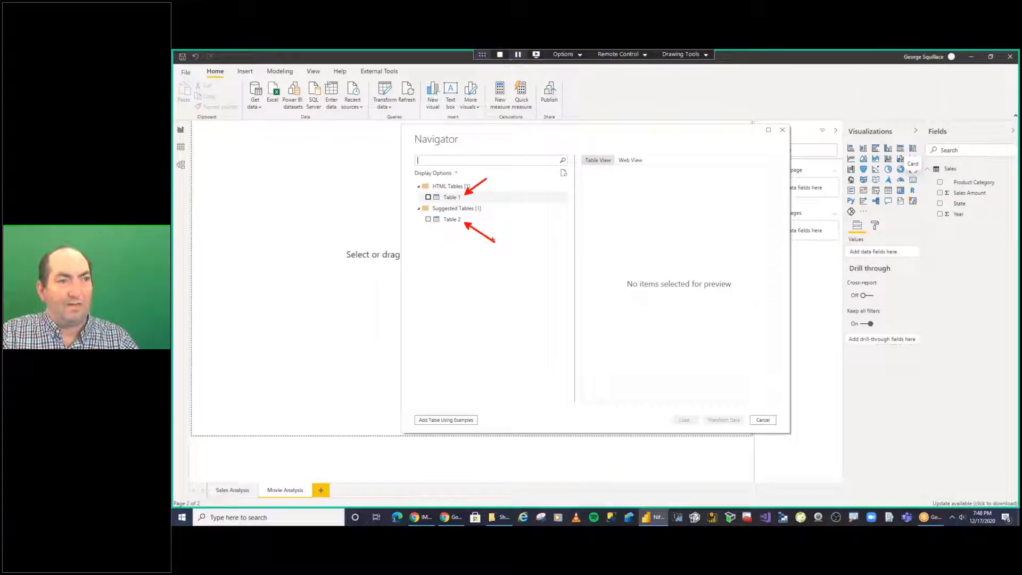
pyautogui.write('r')
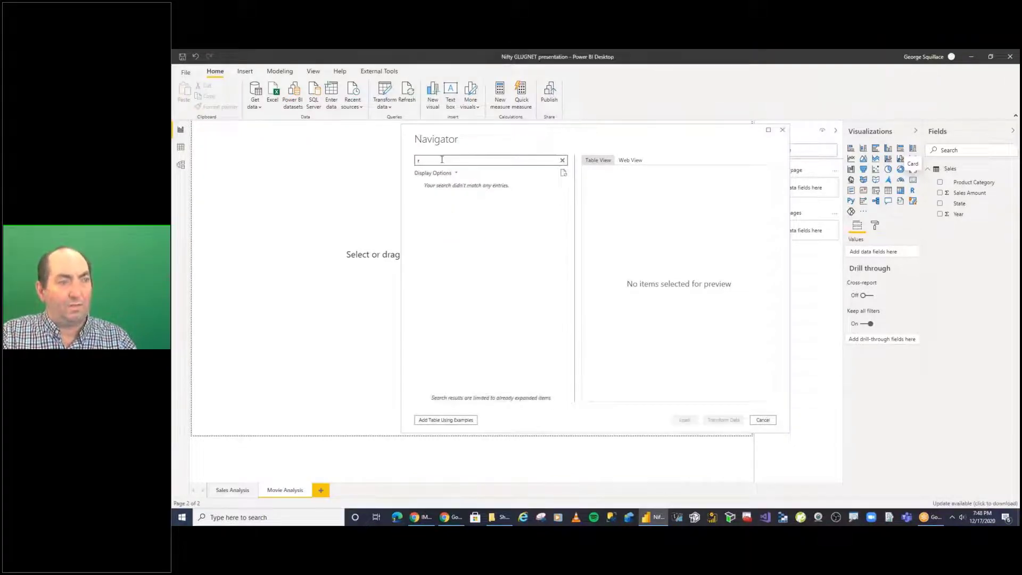
pyautogui.press('BackSpace')
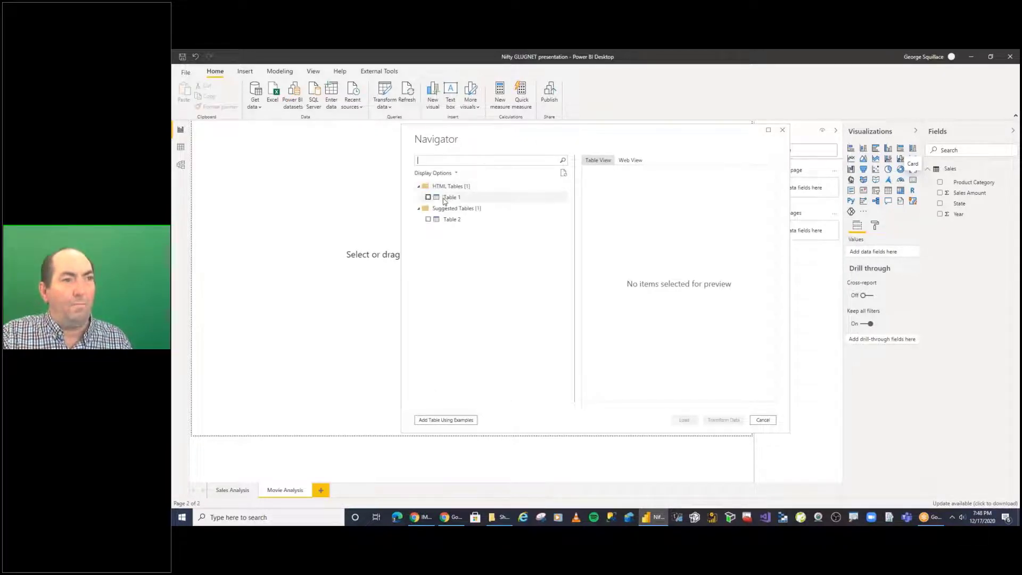
# Preview Table 1 and Table 2 from the web page, select only Table 1 and open it for transformation in Power Query Editor.
pyautogui.click(447, 198)
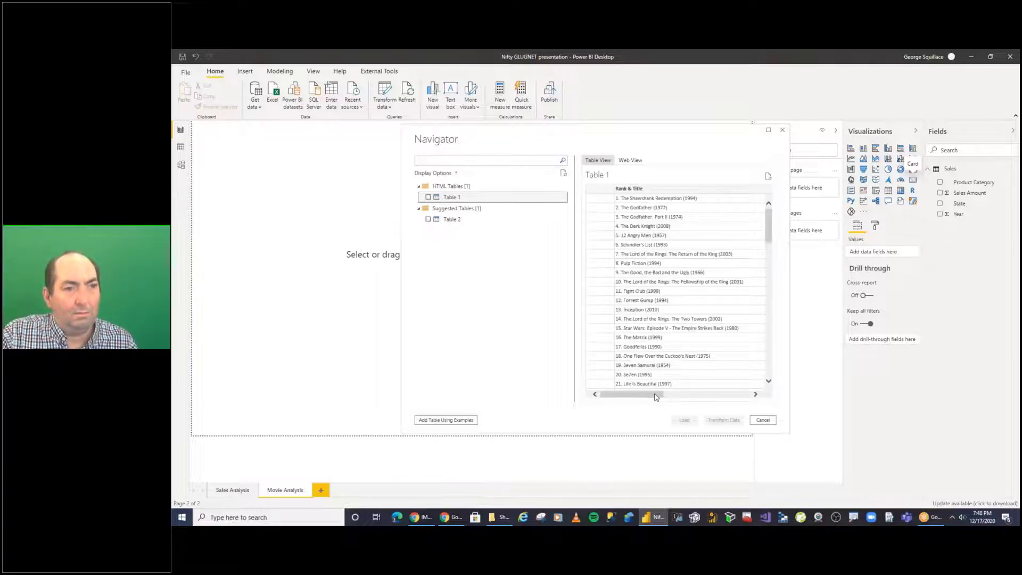
pyautogui.moveTo(654, 395); pyautogui.dragTo(599, 395)
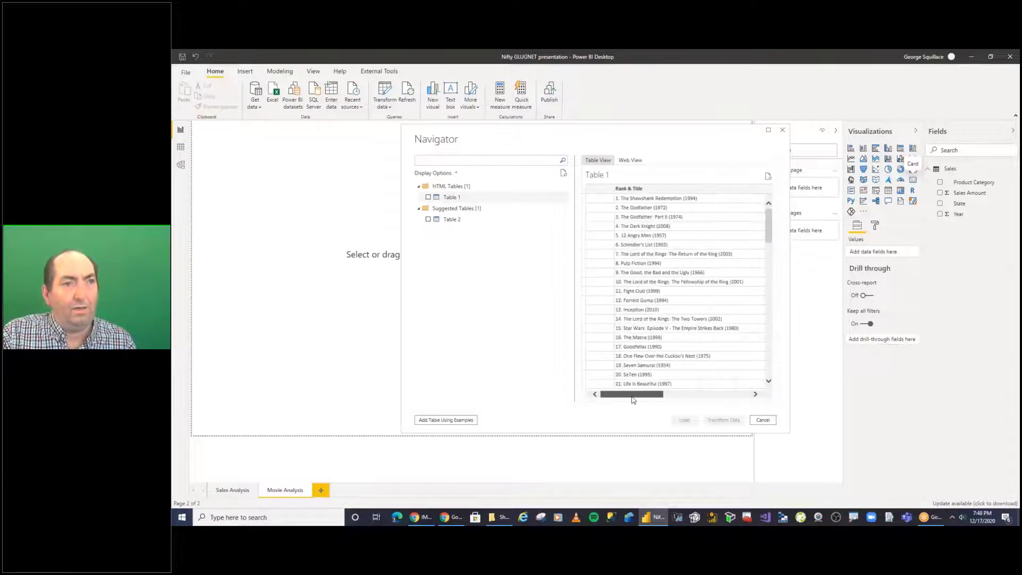
pyautogui.click(450, 220)
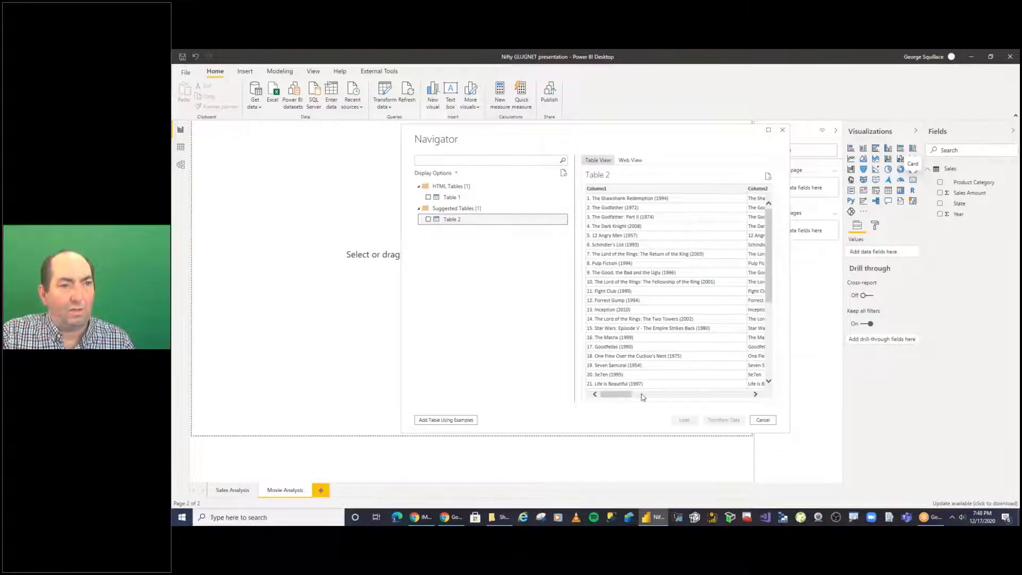
pyautogui.moveTo(619, 395); pyautogui.dragTo(646, 397)
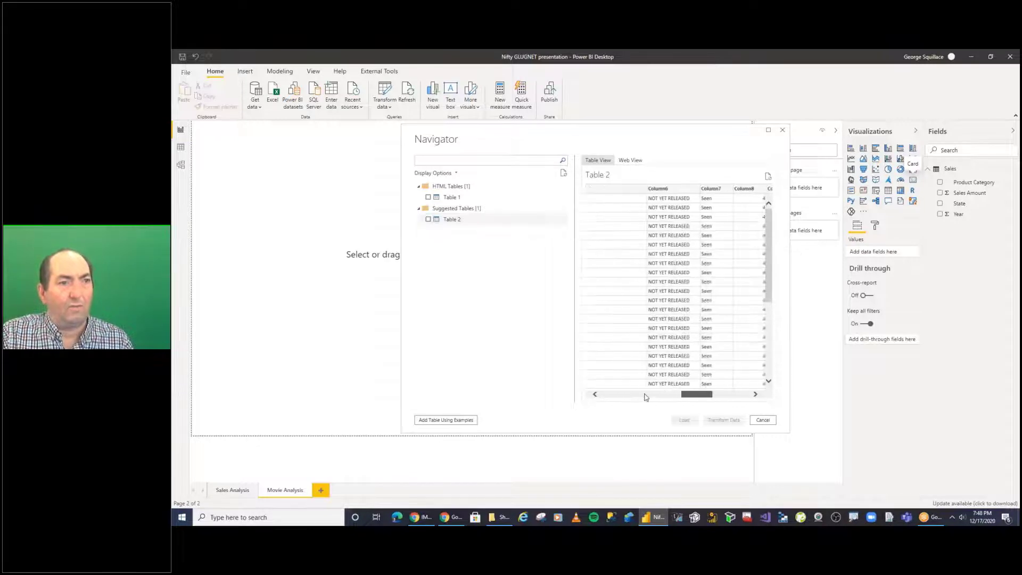
pyautogui.click(428, 197)
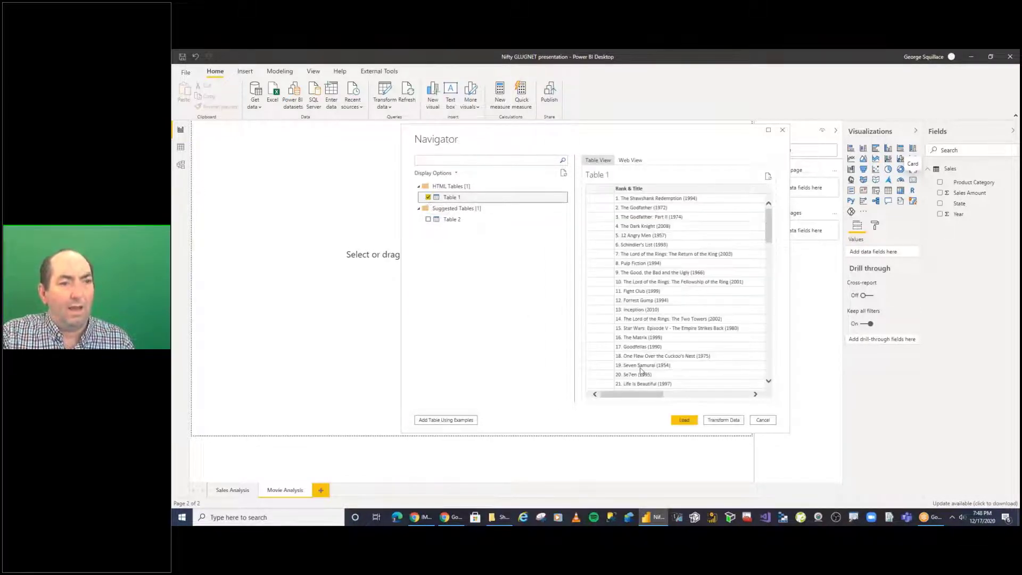
pyautogui.click(723, 420)
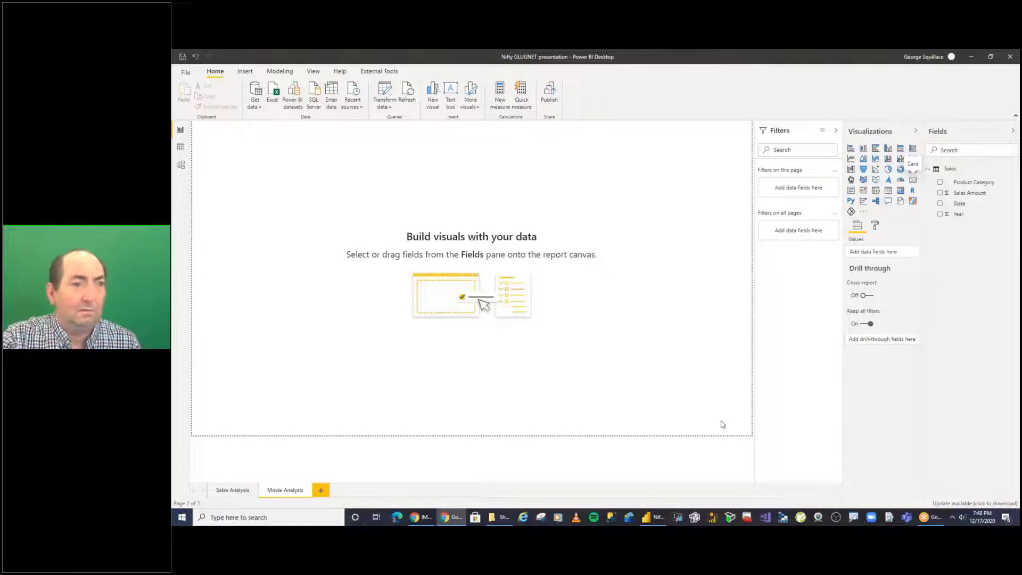
pyautogui.click(723, 424)
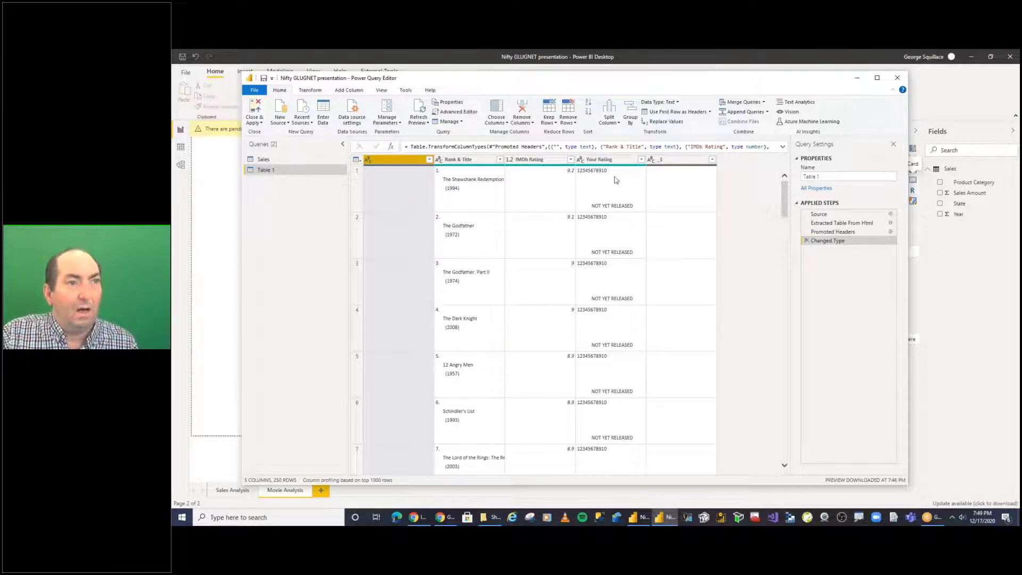
# Remove the unnamed first column, the Your Rating column and the _1 column from the Table 1 query.
pyautogui.keyDown('ctrl'); pyautogui.click(610, 163); pyautogui.keyUp('ctrl')
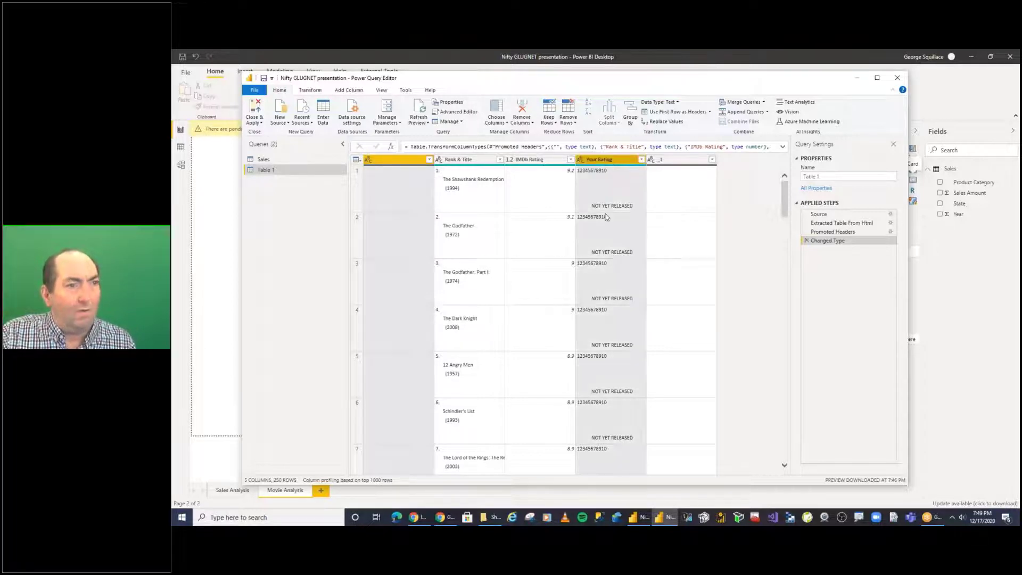
pyautogui.keyDown('ctrl'); pyautogui.click(678, 161); pyautogui.keyUp('ctrl')
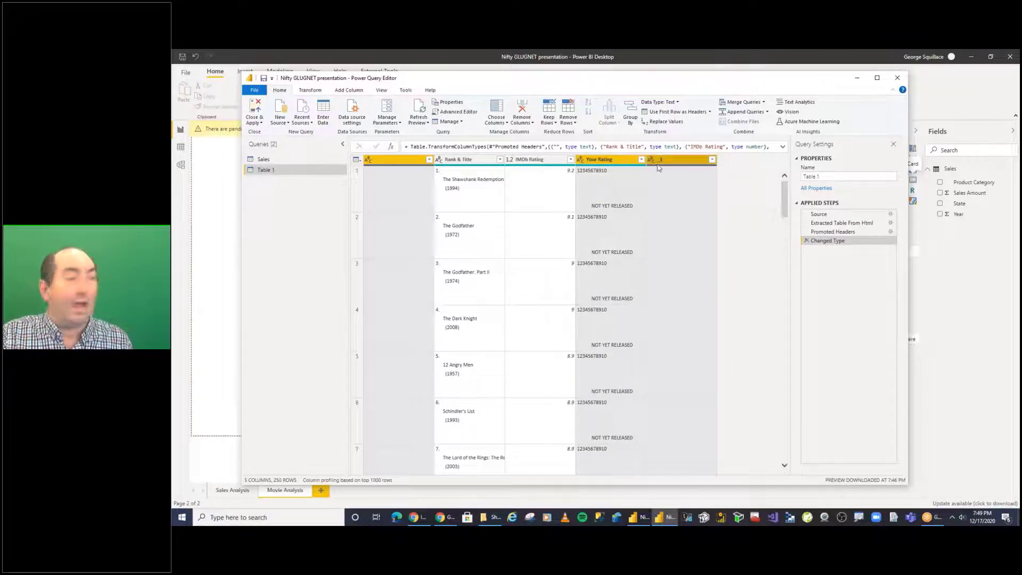
pyautogui.rightClick(685, 164)
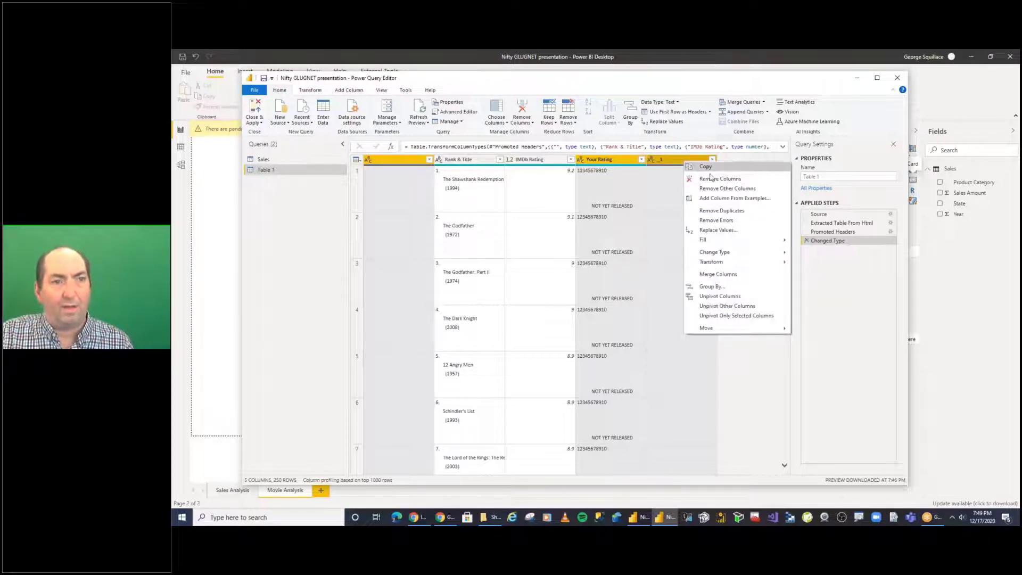
pyautogui.click(752, 181)
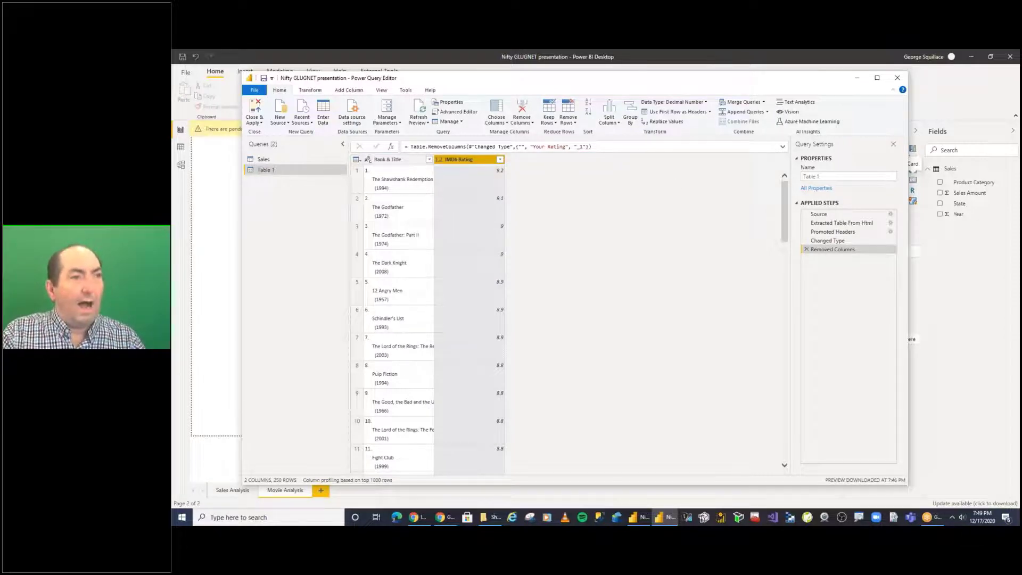
pyautogui.moveTo(367, 164)
pyautogui.mouseDown()
pyautogui.moveTo(358, 175)
pyautogui.moveTo(375, 170)
pyautogui.mouseUp()
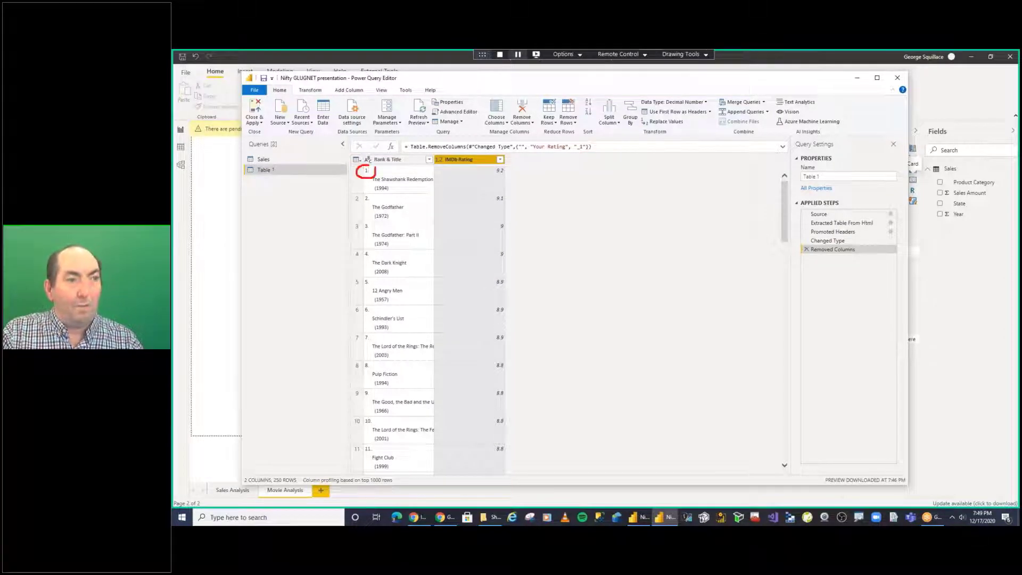
pyautogui.moveTo(292, 205); pyautogui.dragTo(334, 357)
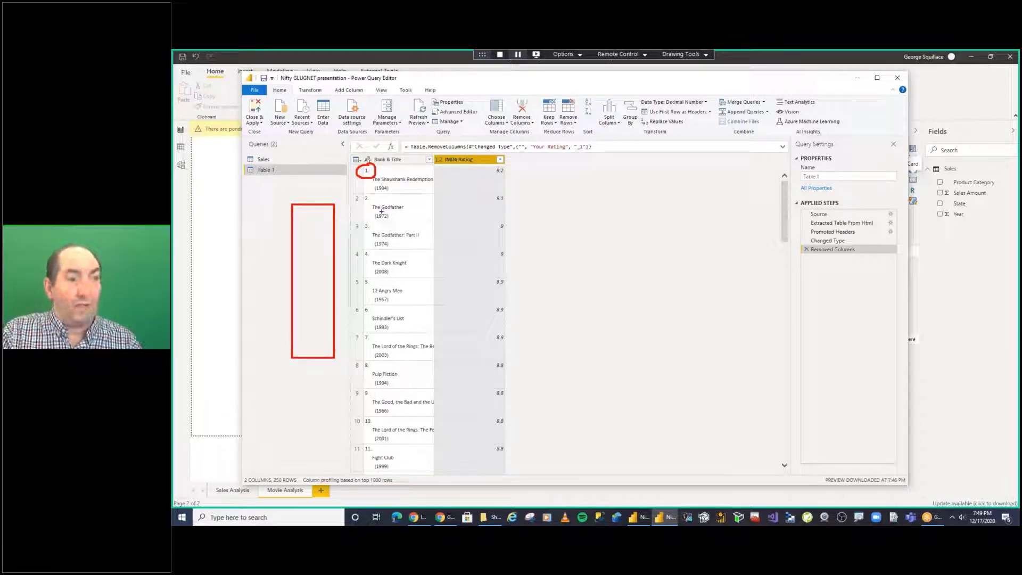
pyautogui.moveTo(372, 212); pyautogui.dragTo(405, 211)
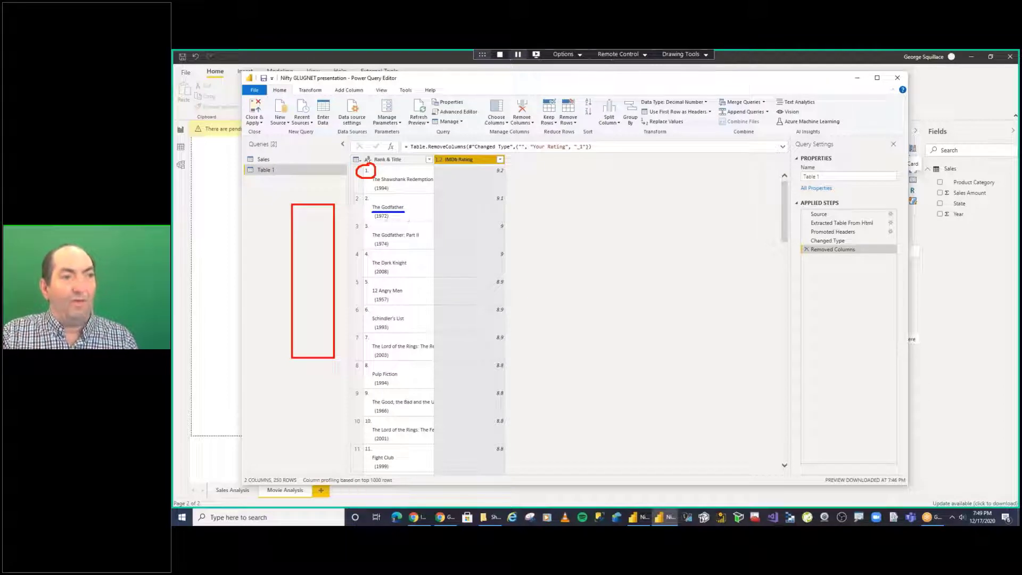
pyautogui.moveTo(385, 220)
pyautogui.mouseDown()
pyautogui.moveTo(418, 233)
pyautogui.moveTo(482, 289)
pyautogui.mouseUp()
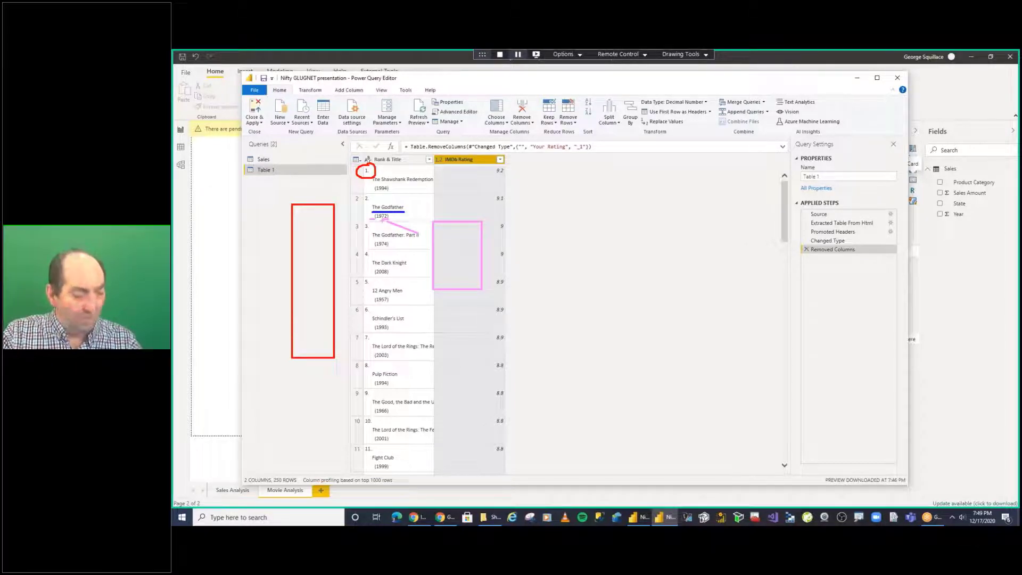
pyautogui.press('Escape')
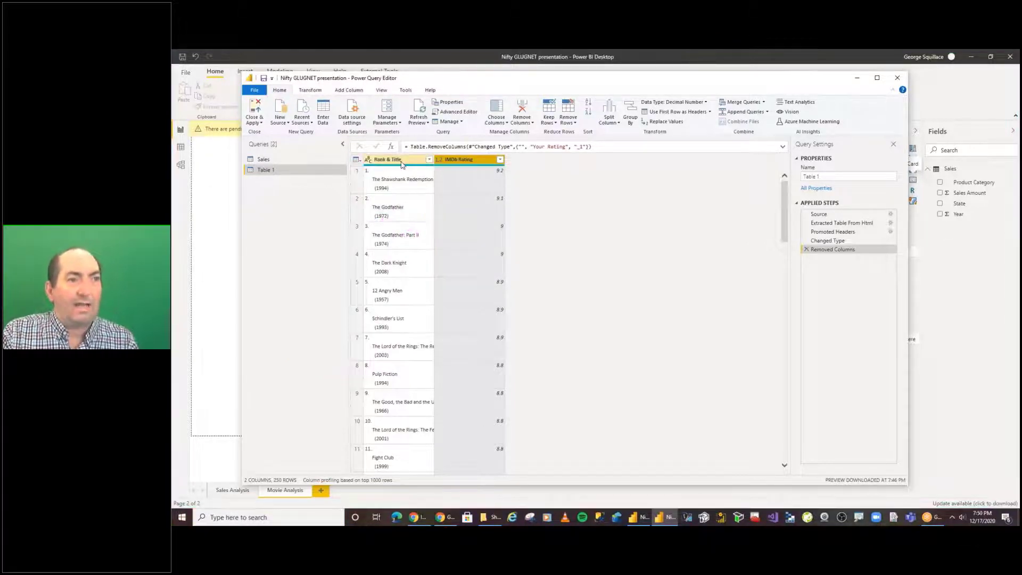
# Select the Rank & Title column of the Table 1 query.
pyautogui.click(400, 160)
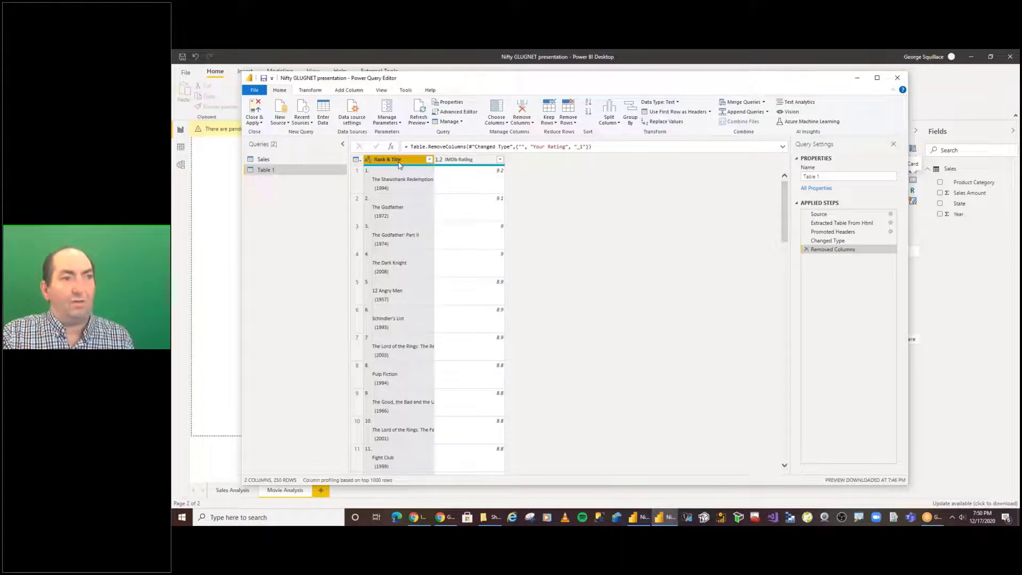
pyautogui.moveTo(406, 168)
pyautogui.mouseDown()
pyautogui.moveTo(535, 227)
pyautogui.moveTo(597, 183)
pyautogui.moveTo(611, 129)
pyautogui.moveTo(615, 143)
pyautogui.mouseUp()
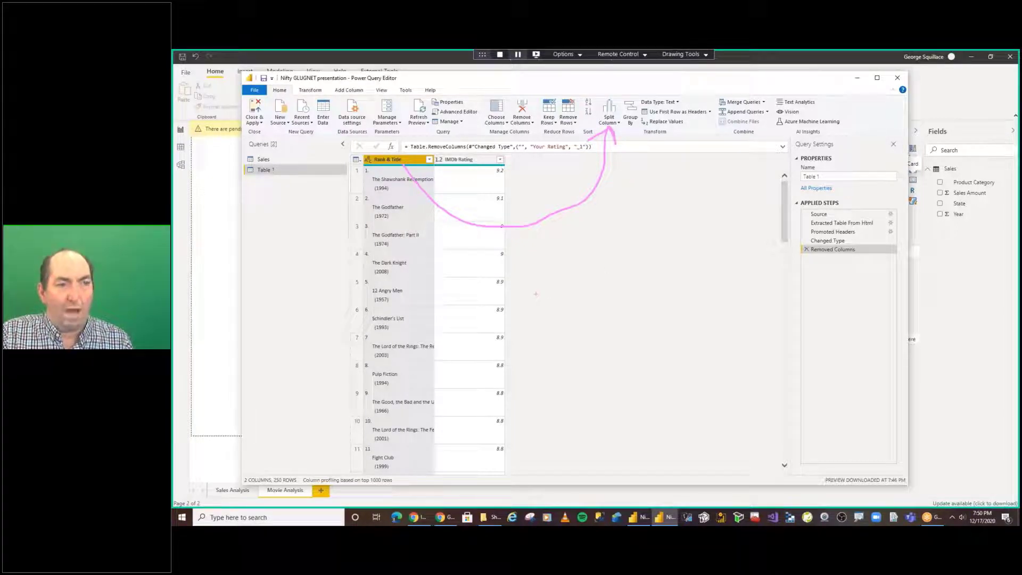
pyautogui.moveTo(535, 294); pyautogui.dragTo(601, 291)
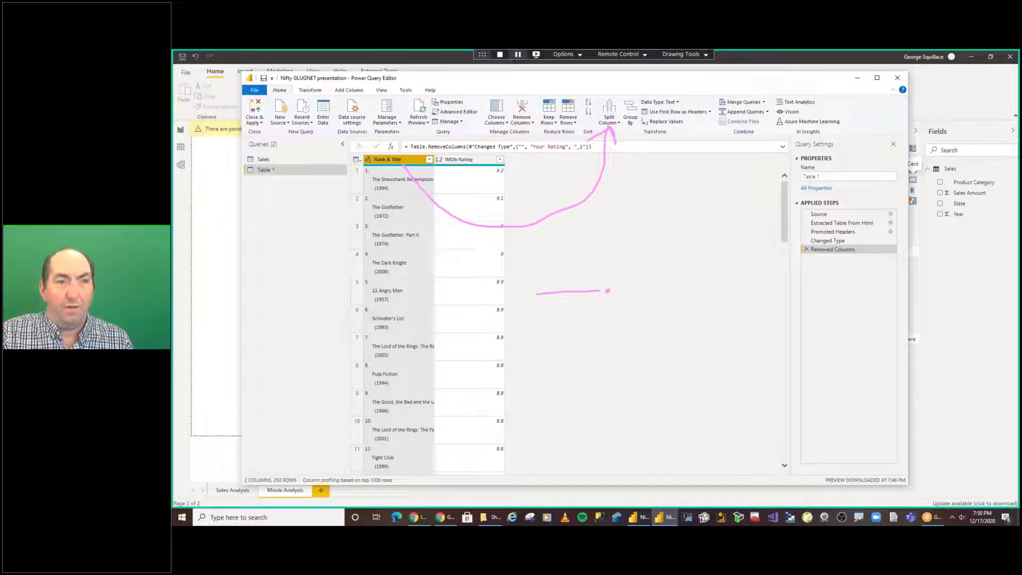
pyautogui.moveTo(614, 249); pyautogui.dragTo(613, 357)
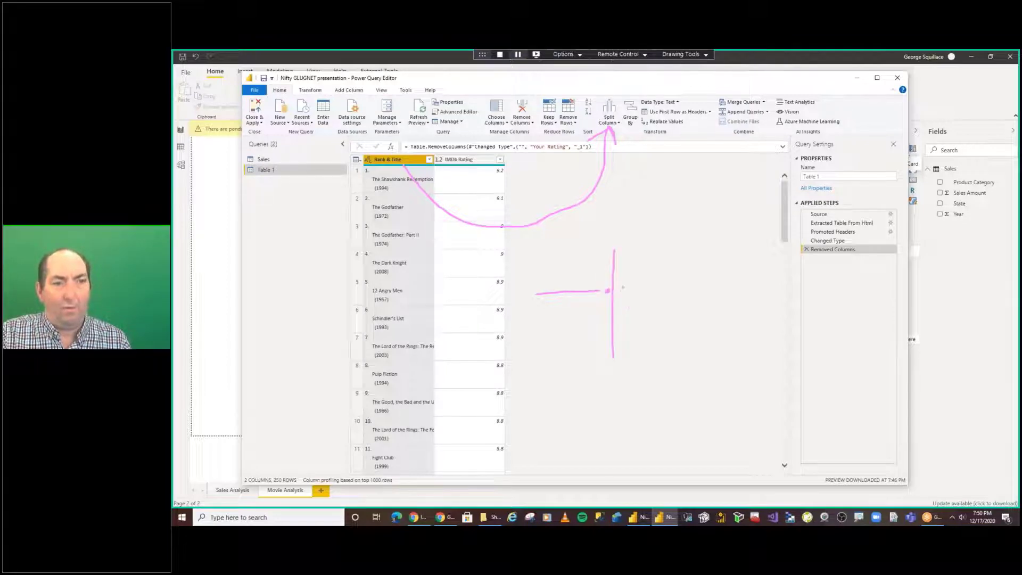
pyautogui.moveTo(616, 289)
pyautogui.mouseDown()
pyautogui.moveTo(698, 276)
pyautogui.moveTo(711, 287)
pyautogui.mouseUp()
pyautogui.moveTo(694, 257); pyautogui.dragTo(704, 278)
pyautogui.moveTo(680, 288); pyautogui.dragTo(711, 287)
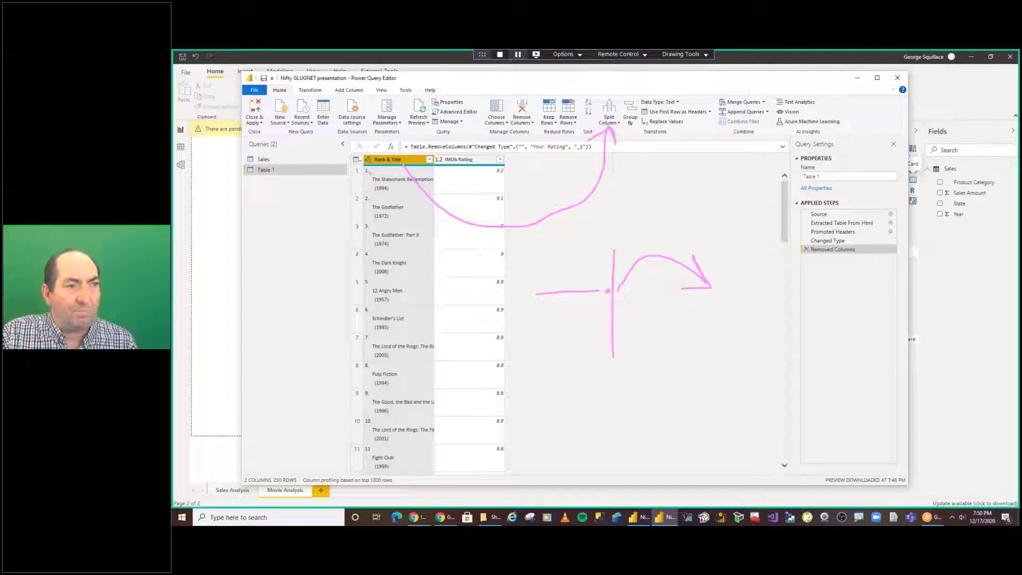
pyautogui.moveTo(372, 171); pyautogui.dragTo(382, 170)
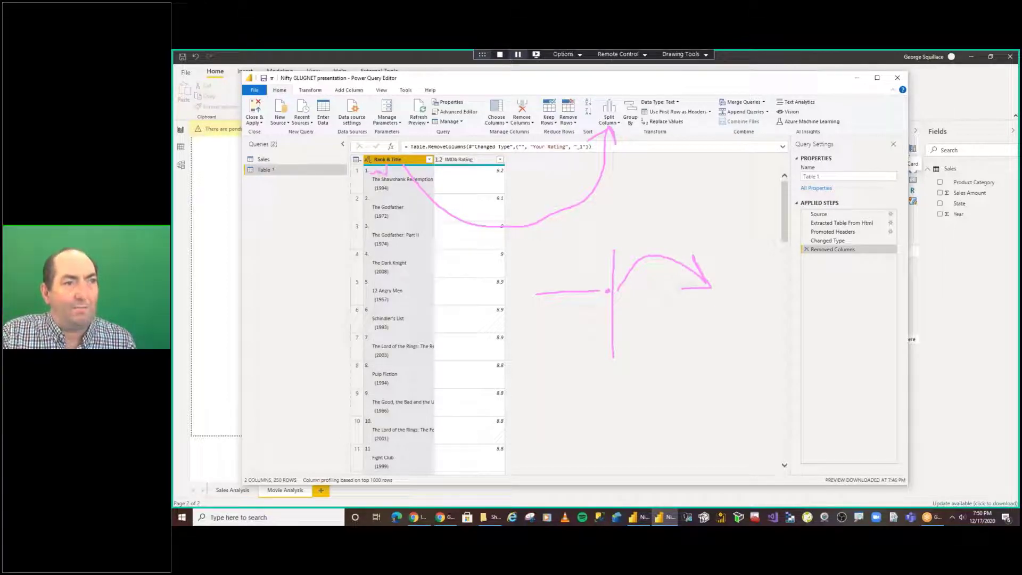
pyautogui.press('Escape')
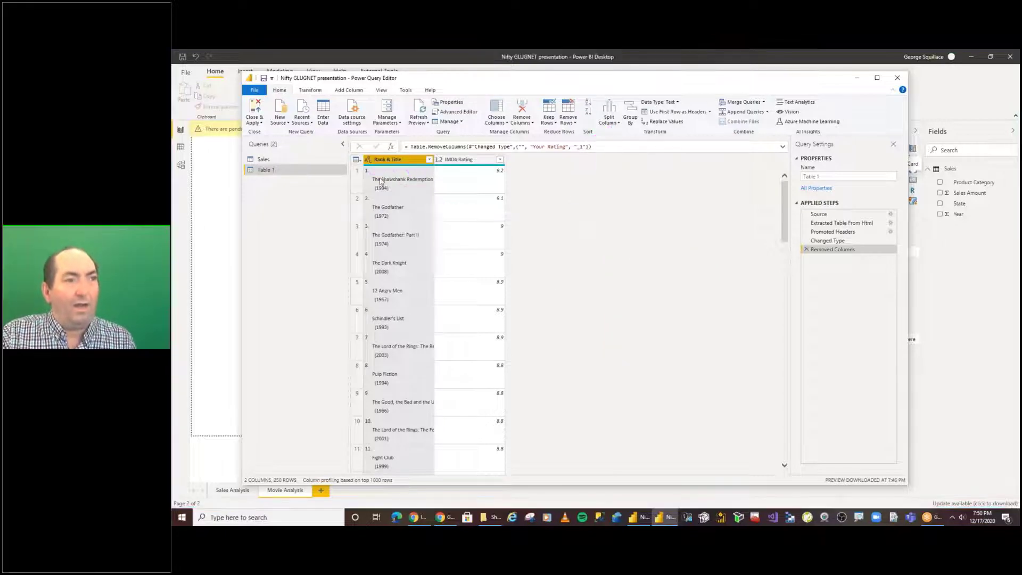
# Set up a split of the Rank & Title column by delimiter, using a period as the custom delimiter.
pyautogui.click(618, 123)
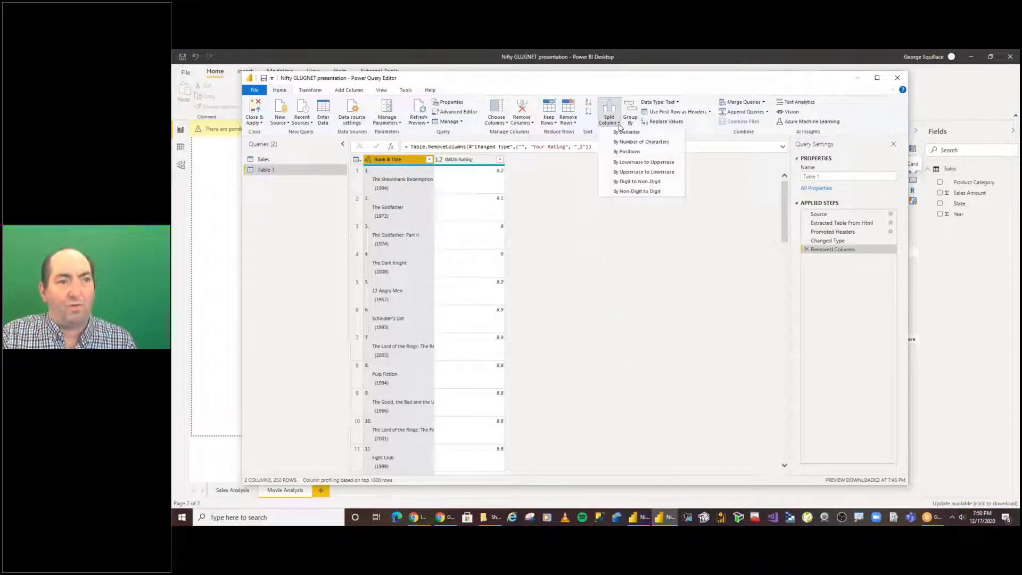
pyautogui.click(647, 133)
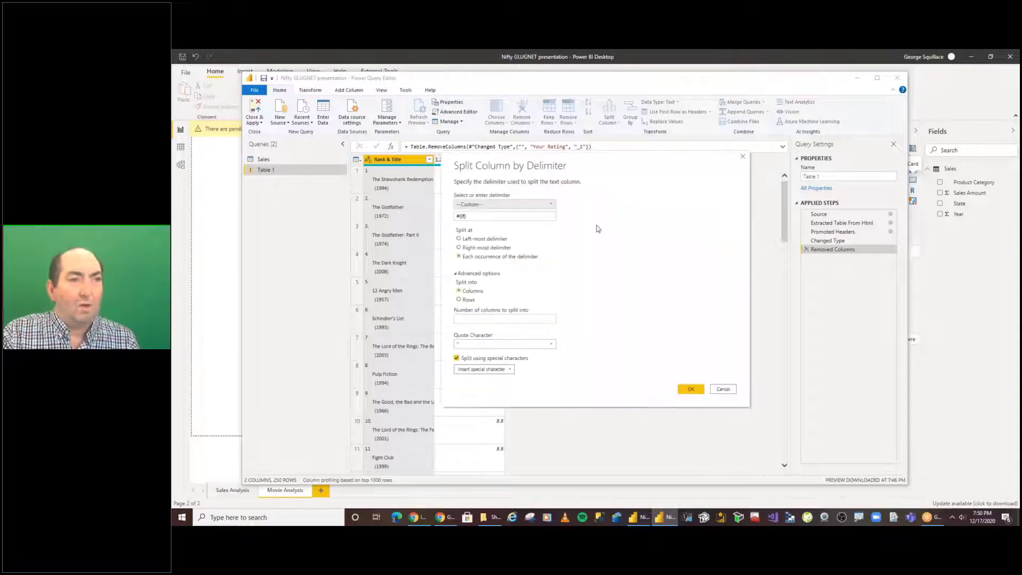
pyautogui.click(490, 205)
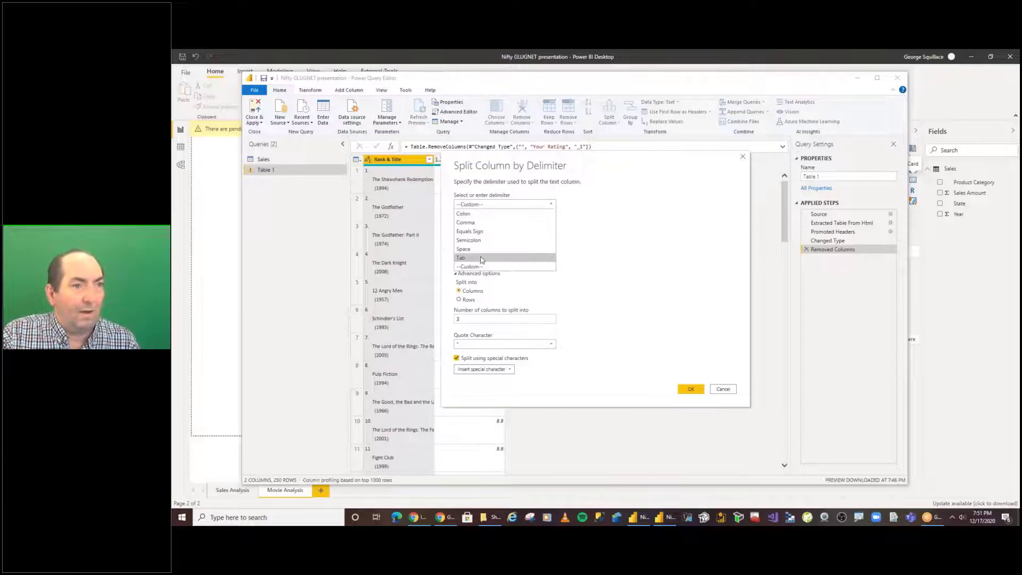
pyautogui.click(476, 205)
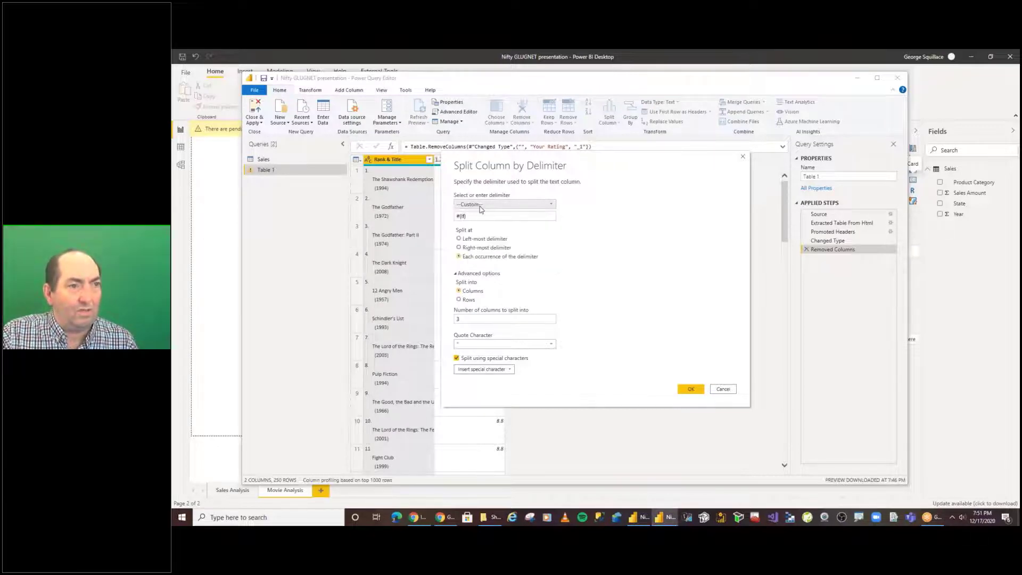
pyautogui.moveTo(468, 216); pyautogui.dragTo(442, 216)
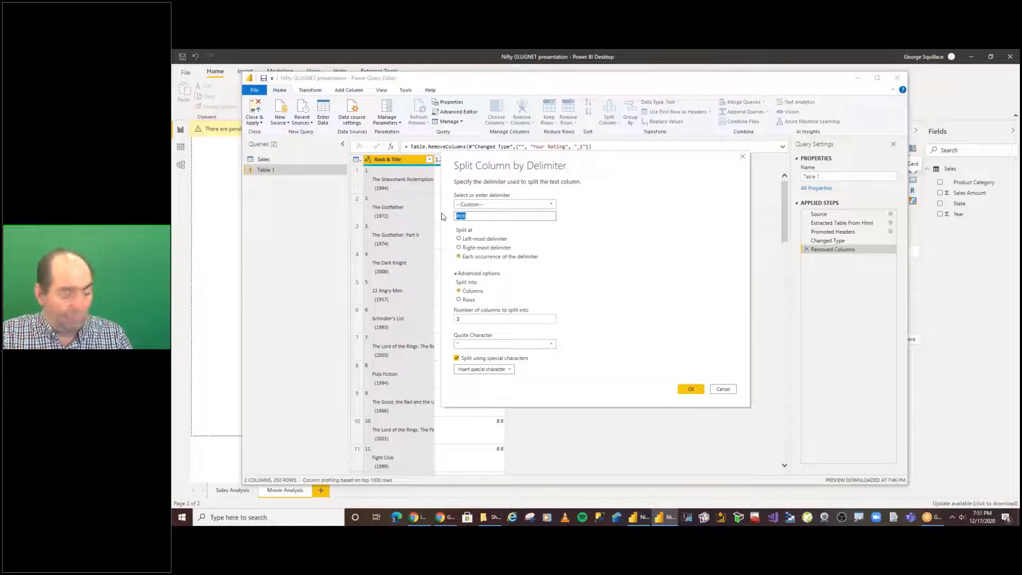
pyautogui.press('BackSpace')
pyautogui.write('.')
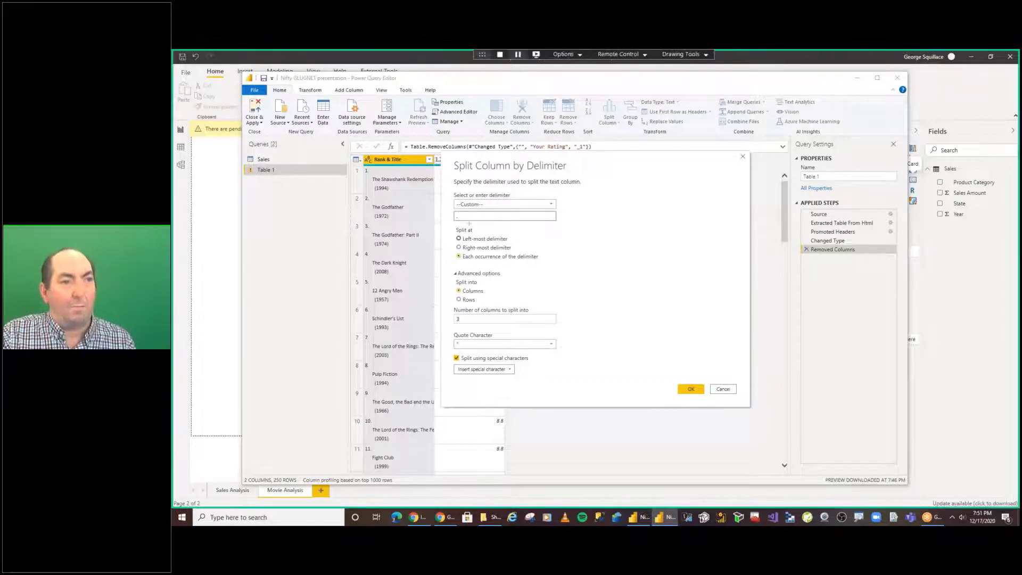
pyautogui.moveTo(468, 223)
pyautogui.mouseDown()
pyautogui.moveTo(442, 269)
pyautogui.moveTo(456, 268)
pyautogui.mouseUp()
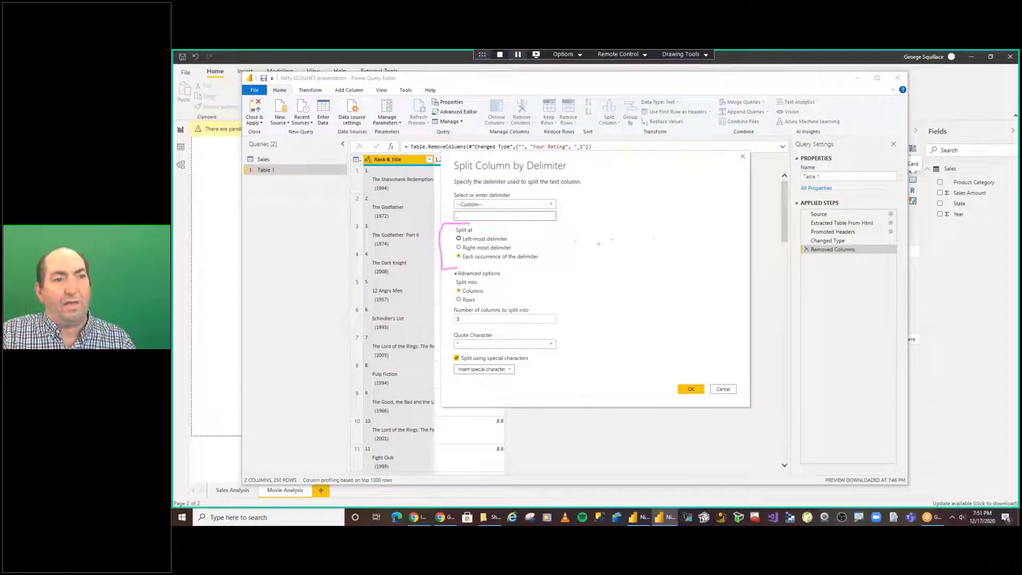
pyautogui.moveTo(534, 245); pyautogui.dragTo(740, 240)
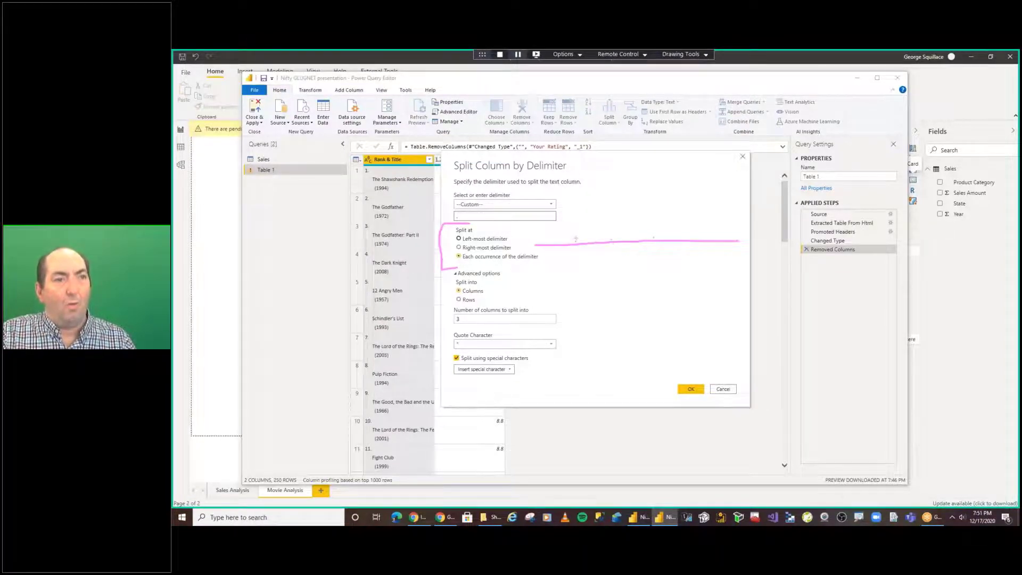
pyautogui.moveTo(575, 239); pyautogui.dragTo(575, 240)
pyautogui.moveTo(465, 243); pyautogui.dragTo(513, 242)
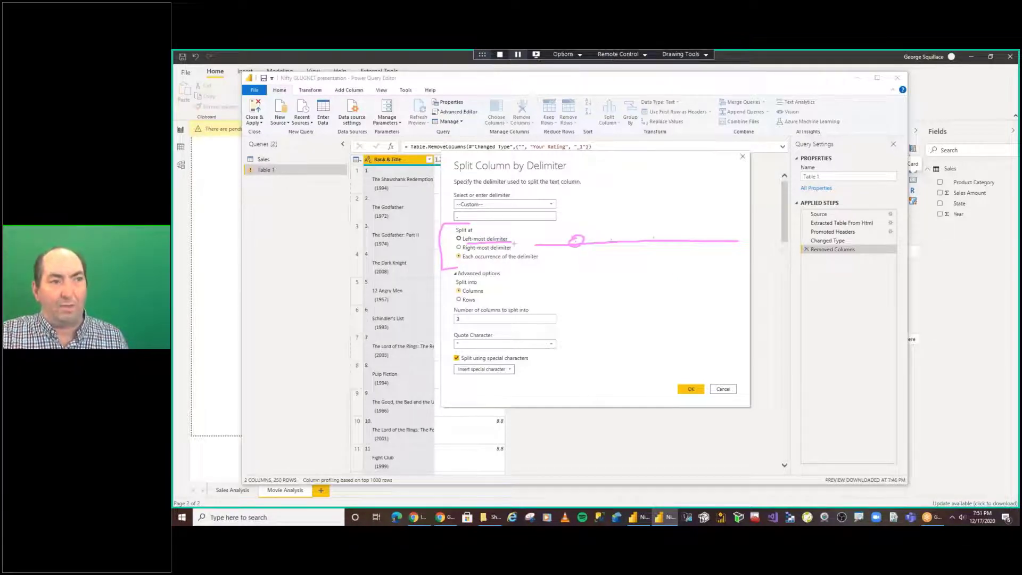
pyautogui.press('Escape')
# Restrict the Rank & Title split to the left-most delimiter and apply it.
pyautogui.click(482, 238)
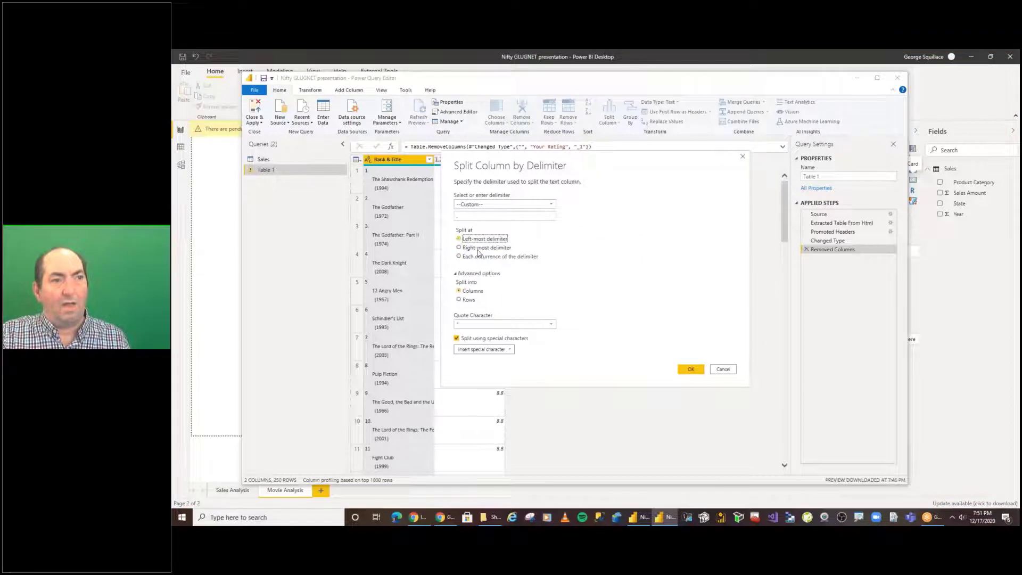
pyautogui.click(691, 369)
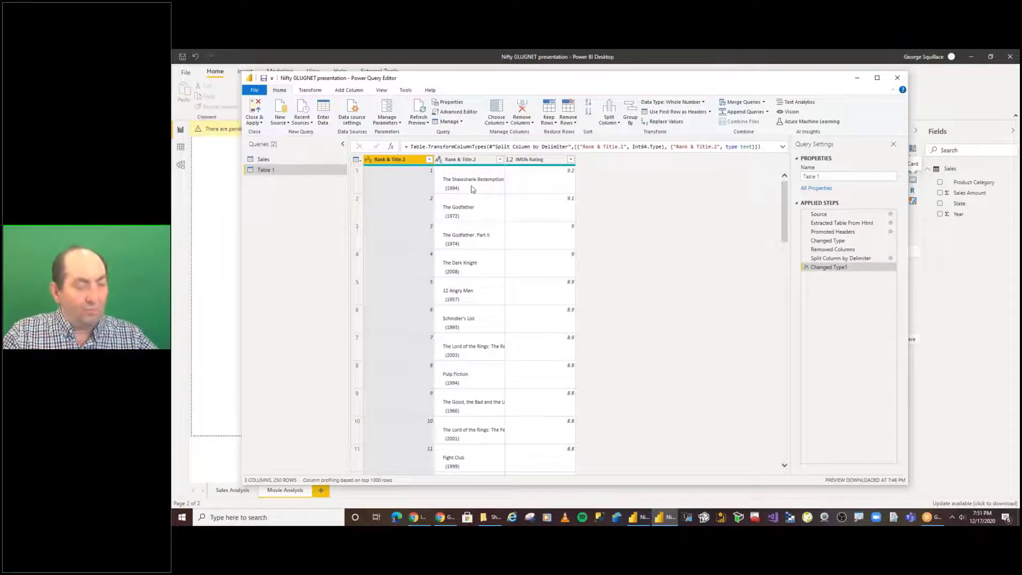
pyautogui.moveTo(462, 184)
pyautogui.mouseDown()
pyautogui.moveTo(432, 187)
pyautogui.moveTo(473, 188)
pyautogui.moveTo(452, 184)
pyautogui.mouseUp()
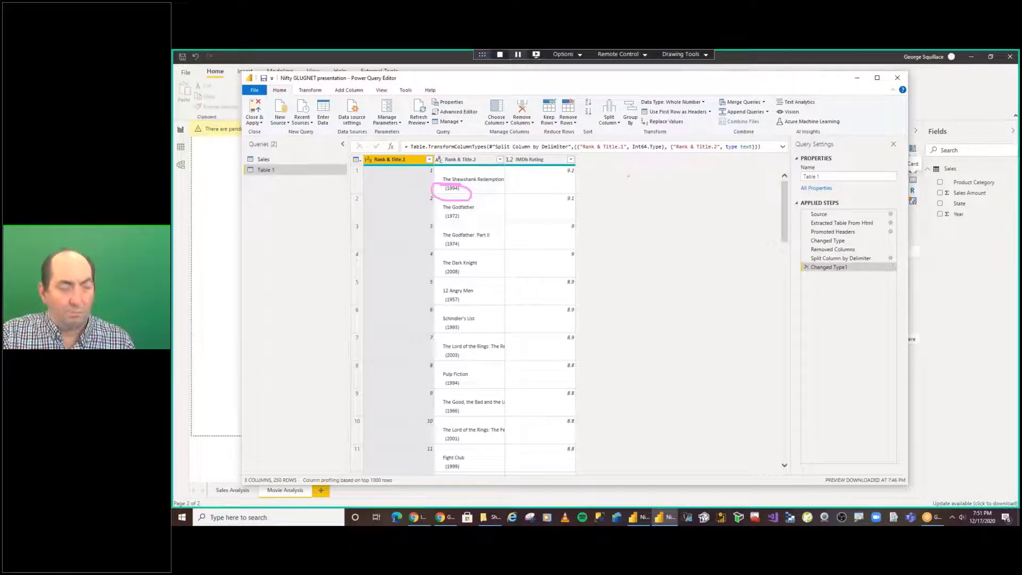
pyautogui.moveTo(629, 176)
pyautogui.mouseDown()
pyautogui.moveTo(623, 206)
pyautogui.moveTo(661, 195)
pyautogui.mouseUp()
pyautogui.moveTo(667, 195)
pyautogui.mouseDown()
pyautogui.moveTo(710, 194)
pyautogui.moveTo(713, 215)
pyautogui.mouseUp()
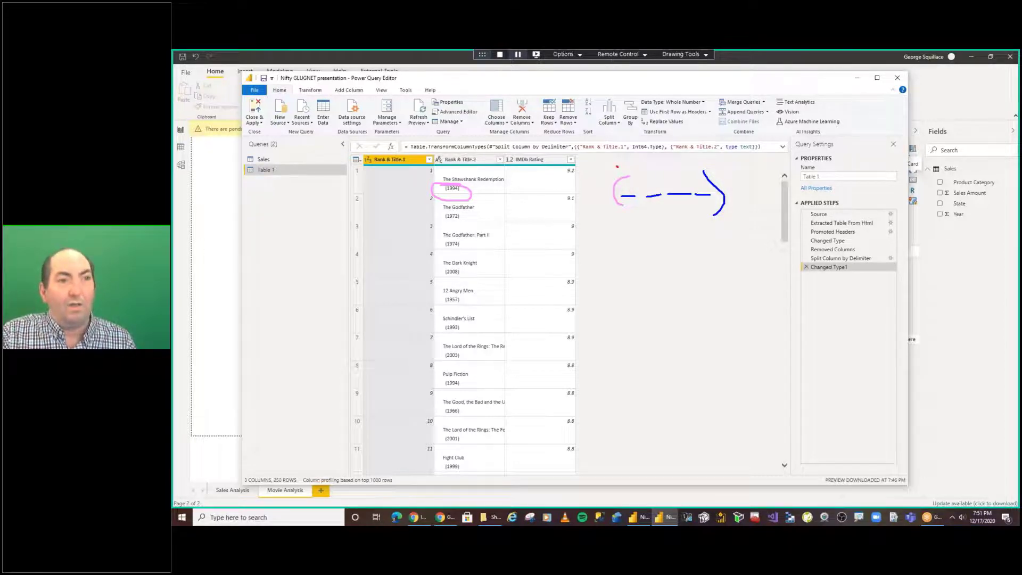
pyautogui.moveTo(616, 165)
pyautogui.mouseDown()
pyautogui.moveTo(628, 176)
pyautogui.moveTo(616, 176)
pyautogui.mouseUp()
pyautogui.moveTo(698, 160)
pyautogui.mouseDown()
pyautogui.moveTo(709, 167)
pyautogui.moveTo(698, 167)
pyautogui.mouseUp()
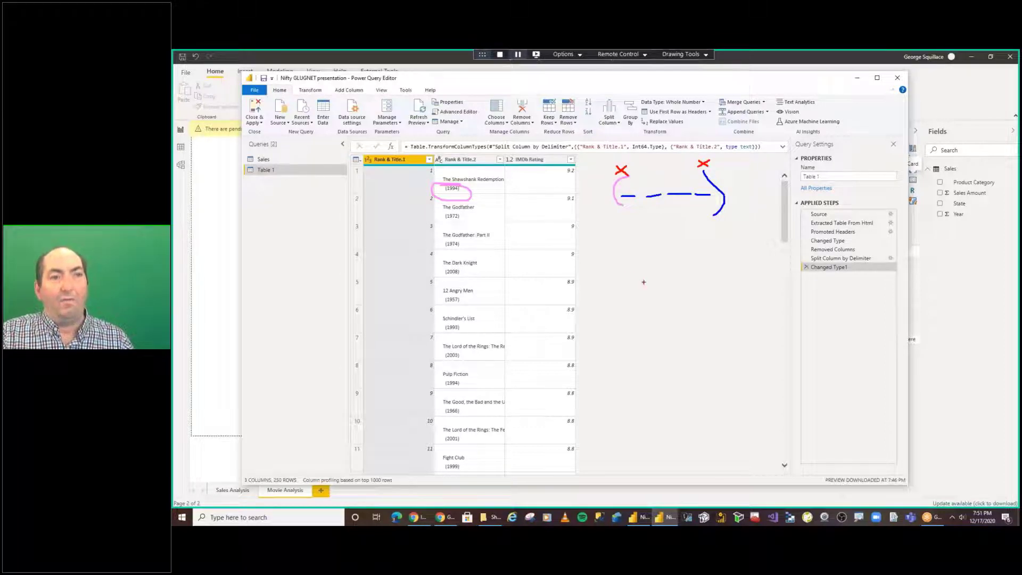
pyautogui.moveTo(625, 268)
pyautogui.mouseDown()
pyautogui.moveTo(693, 267)
pyautogui.moveTo(700, 365)
pyautogui.moveTo(624, 344)
pyautogui.mouseUp()
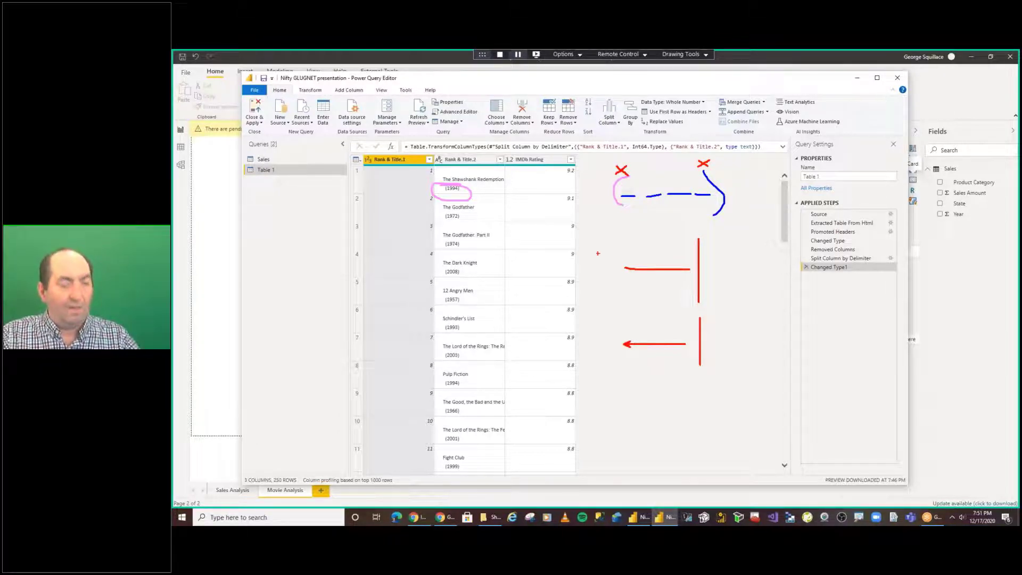
pyautogui.press('Escape')
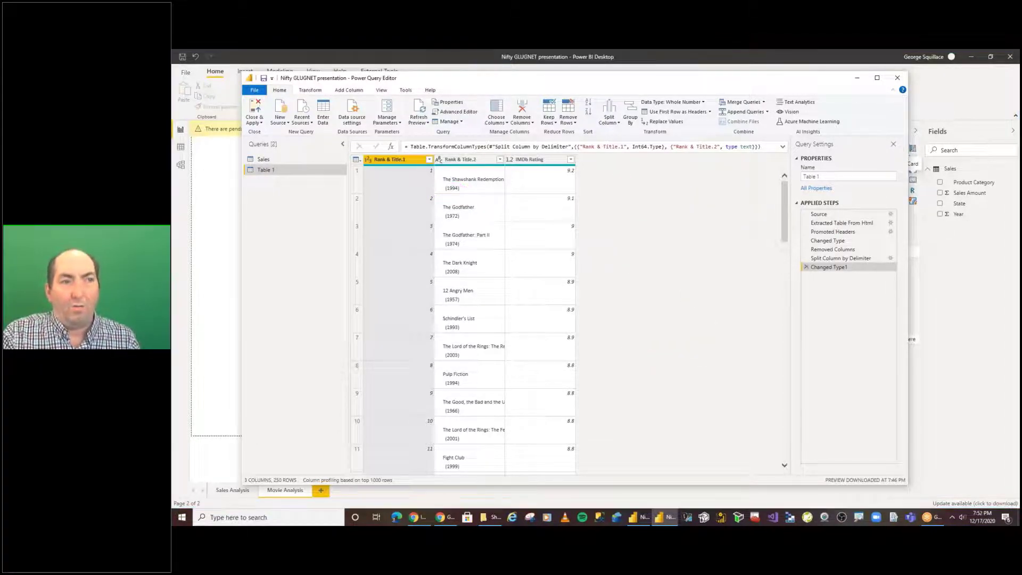
# Replace every opening parenthesis "(" in the Rank & Title.2 column with nothing.
pyautogui.rightClick(468, 161)
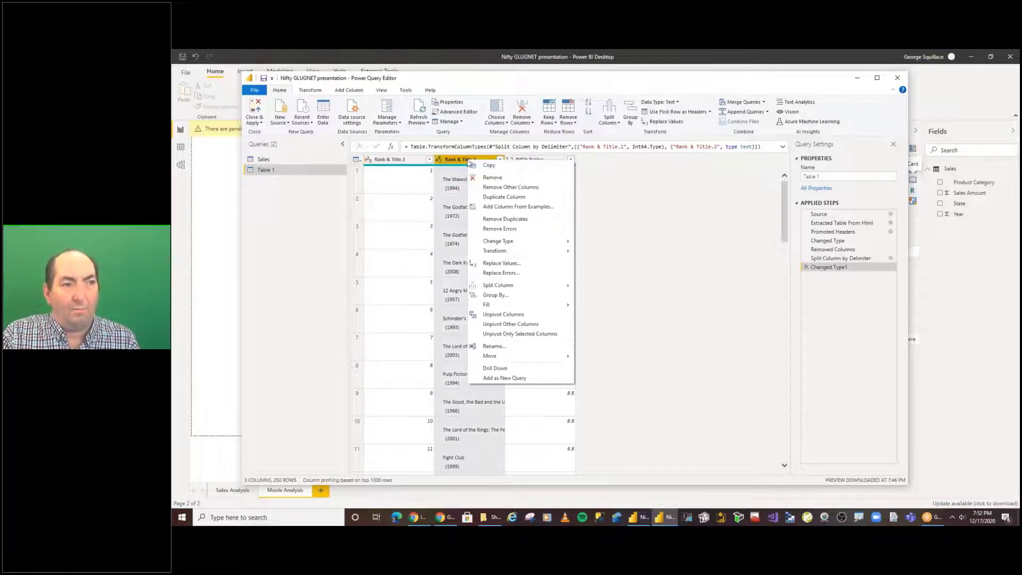
pyautogui.click(529, 264)
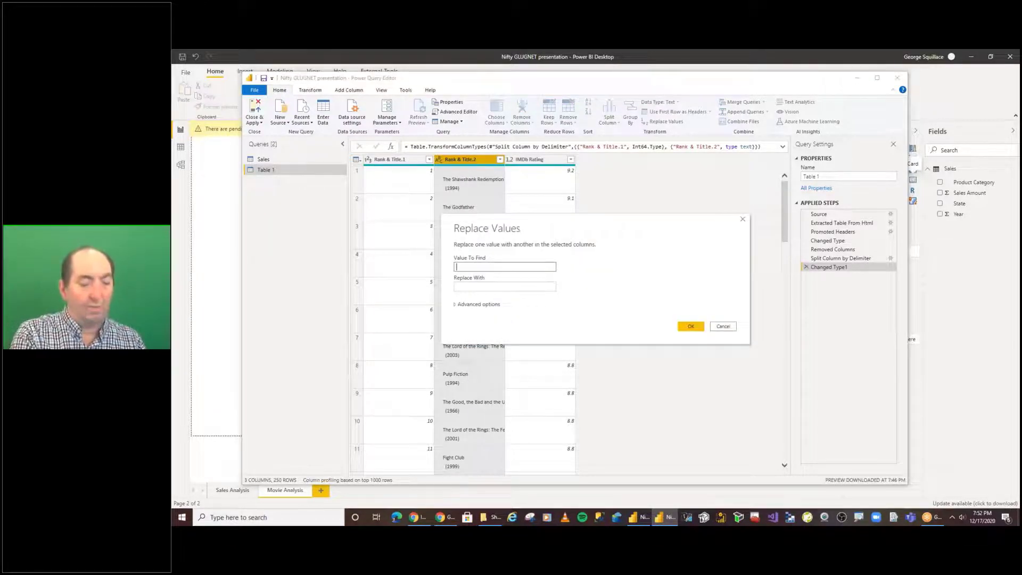
pyautogui.click(469, 288)
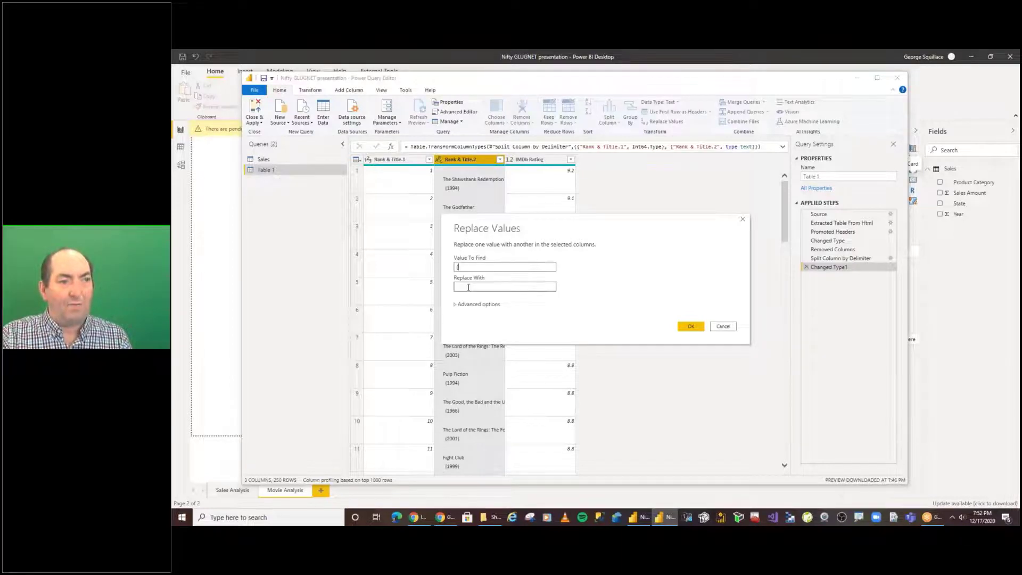
pyautogui.click(691, 326)
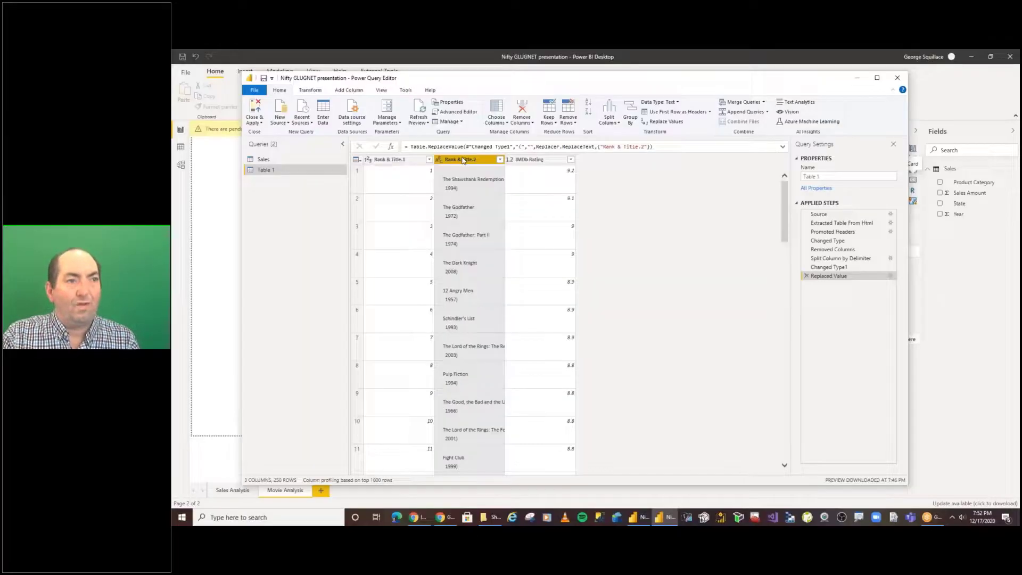
# Replace every closing parenthesis ")" in the Rank & Title.2 column with nothing.
pyautogui.rightClick(464, 93)
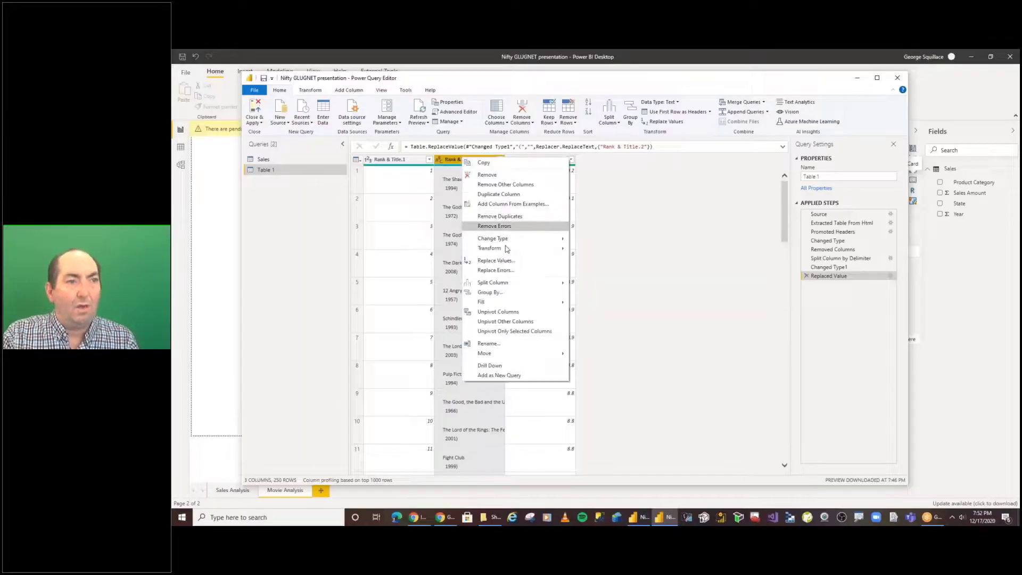
pyautogui.click(495, 260)
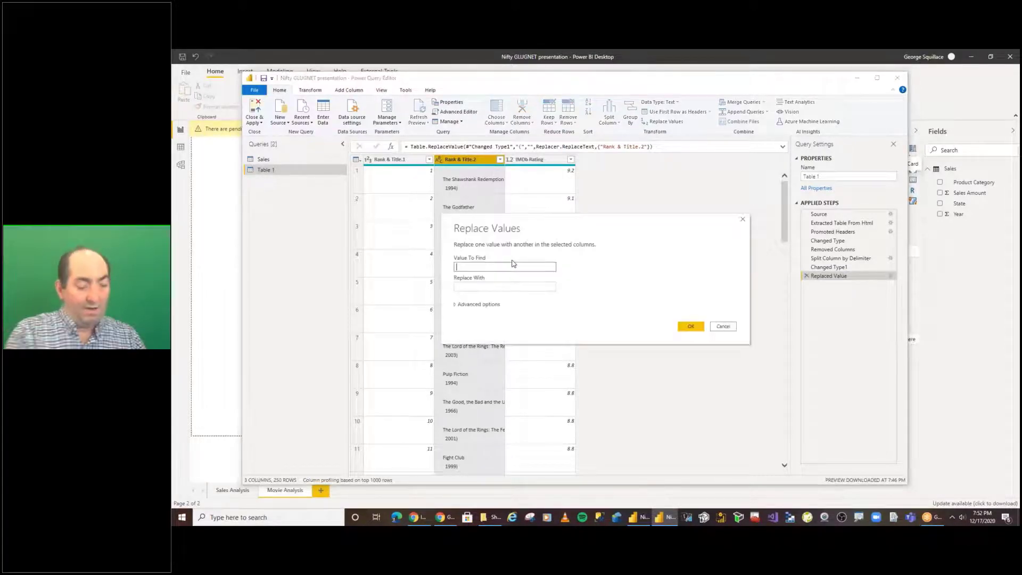
pyautogui.write(')')
pyautogui.press('Tab')
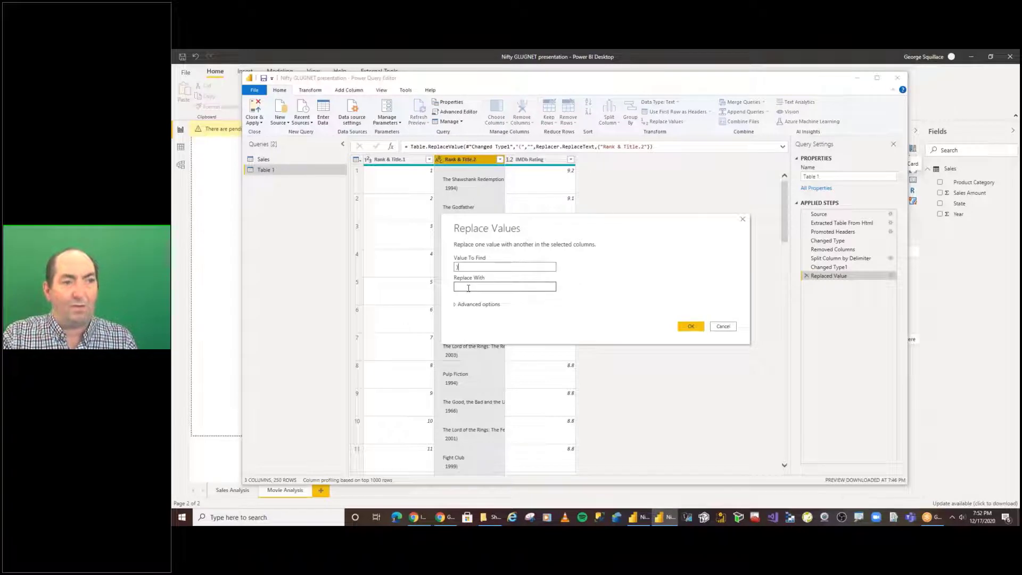
pyautogui.click(691, 326)
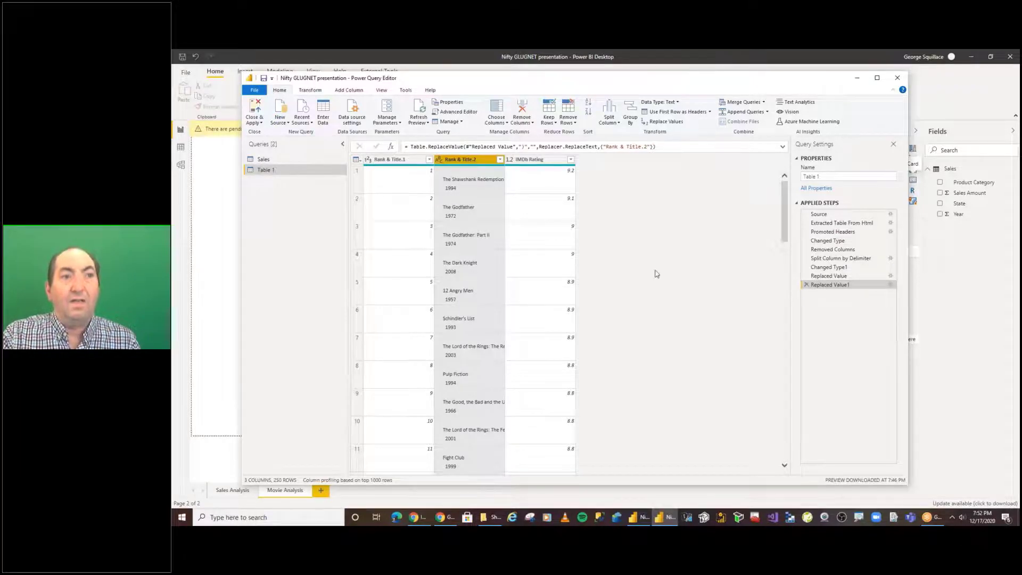
# Split the Rank & Title.2 column by number of characters, using 4 characters once, as far right as possible.
pyautogui.click(618, 124)
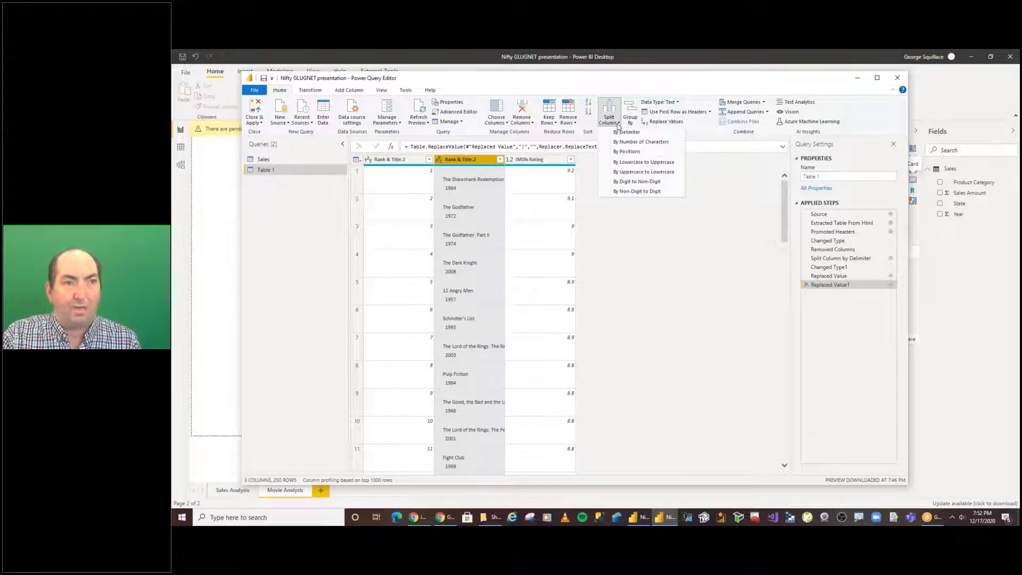
pyautogui.click(672, 144)
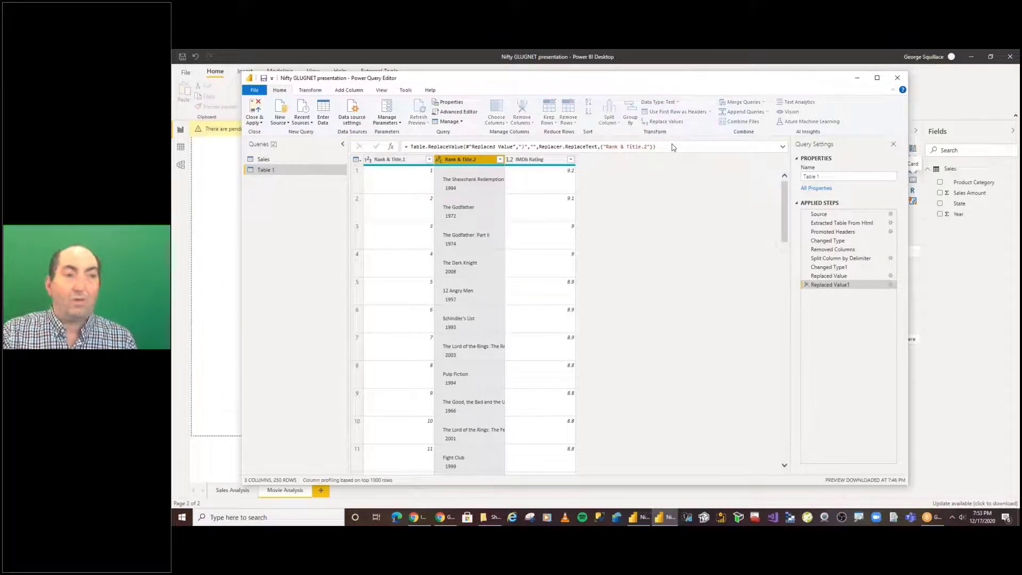
pyautogui.write('4')
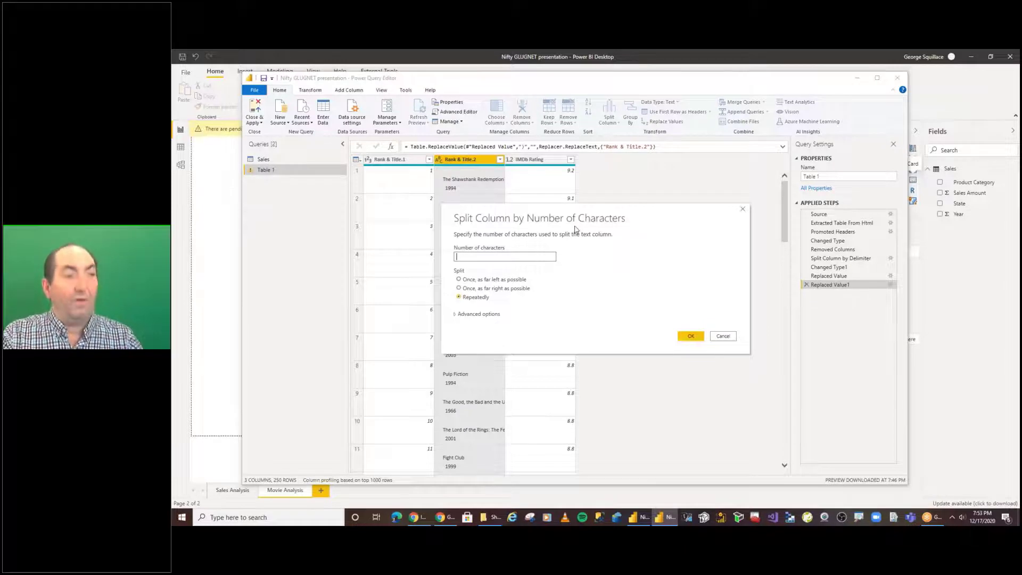
pyautogui.click(483, 289)
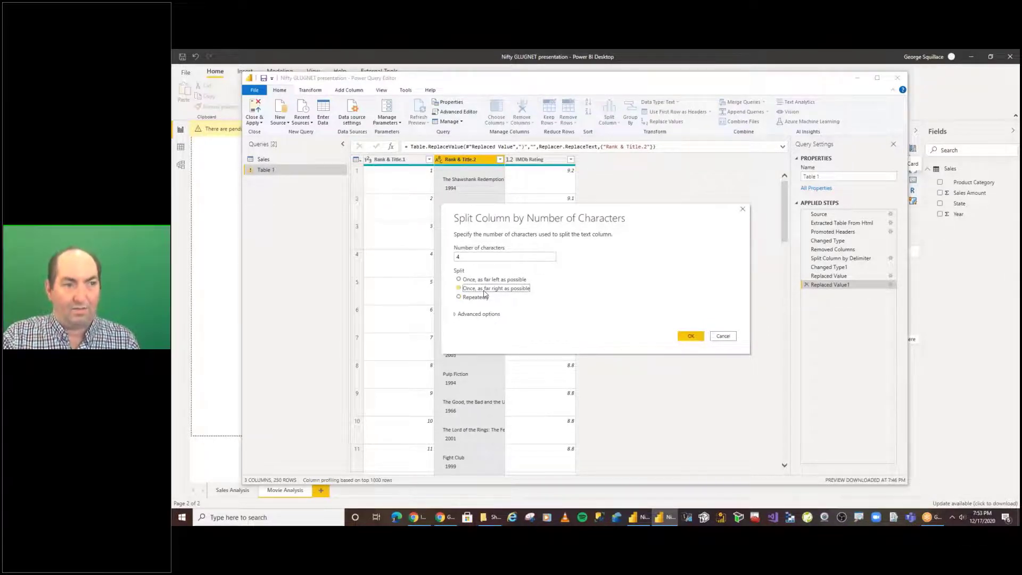
pyautogui.click(689, 336)
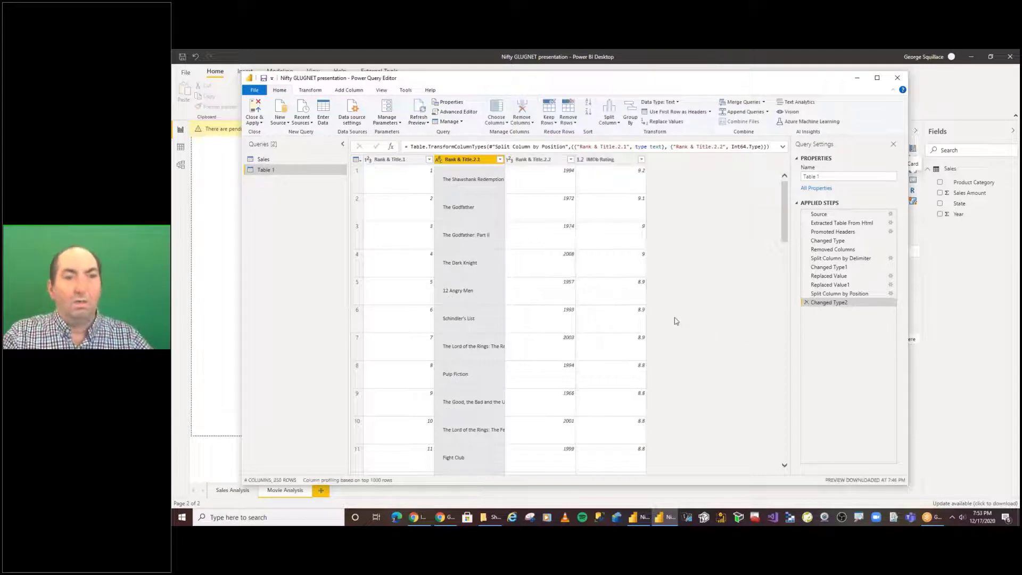
pyautogui.moveTo(813, 204)
pyautogui.mouseDown()
pyautogui.moveTo(793, 265)
pyautogui.moveTo(804, 349)
pyautogui.mouseUp()
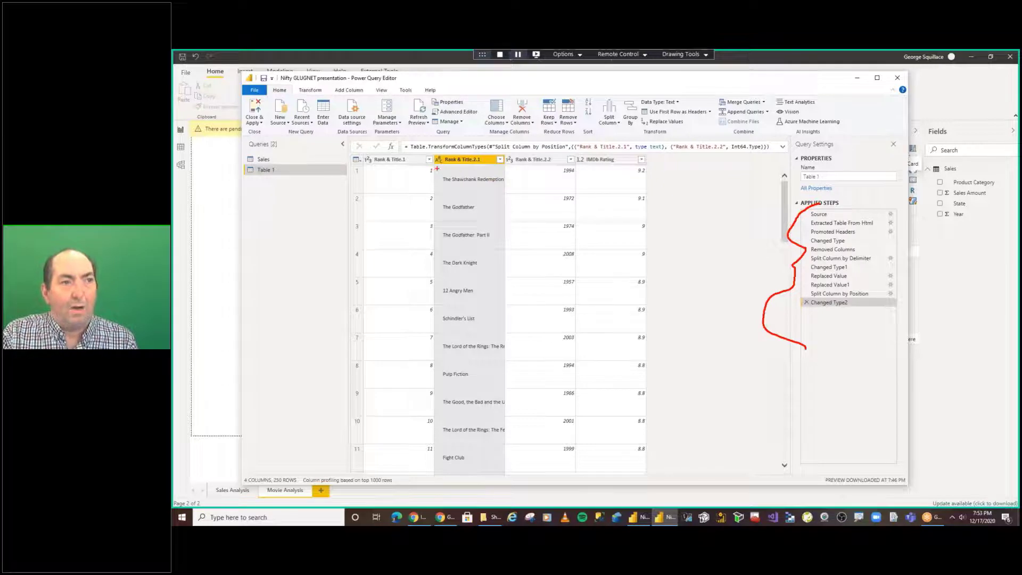
pyautogui.moveTo(434, 170)
pyautogui.mouseDown()
pyautogui.moveTo(450, 167)
pyautogui.moveTo(446, 176)
pyautogui.moveTo(471, 193)
pyautogui.moveTo(494, 193)
pyautogui.mouseUp()
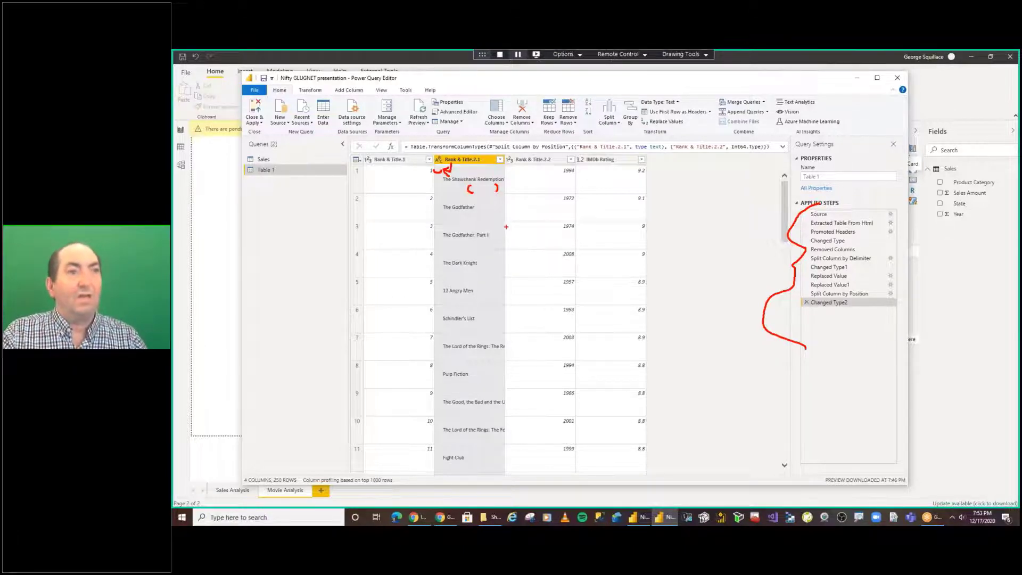
pyautogui.moveTo(469, 152)
pyautogui.mouseDown()
pyautogui.moveTo(481, 161)
pyautogui.moveTo(474, 155)
pyautogui.mouseUp()
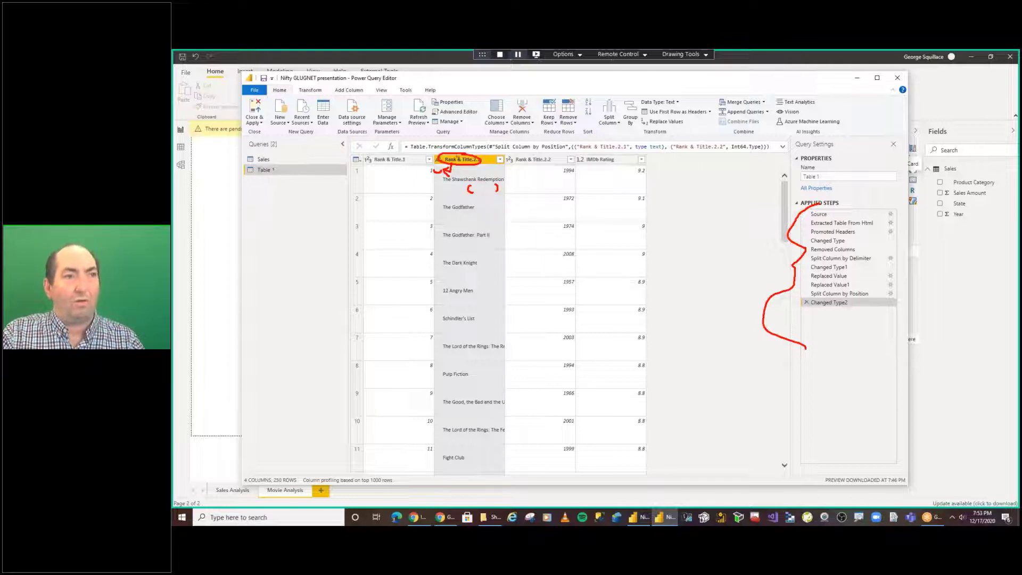
pyautogui.press('Escape')
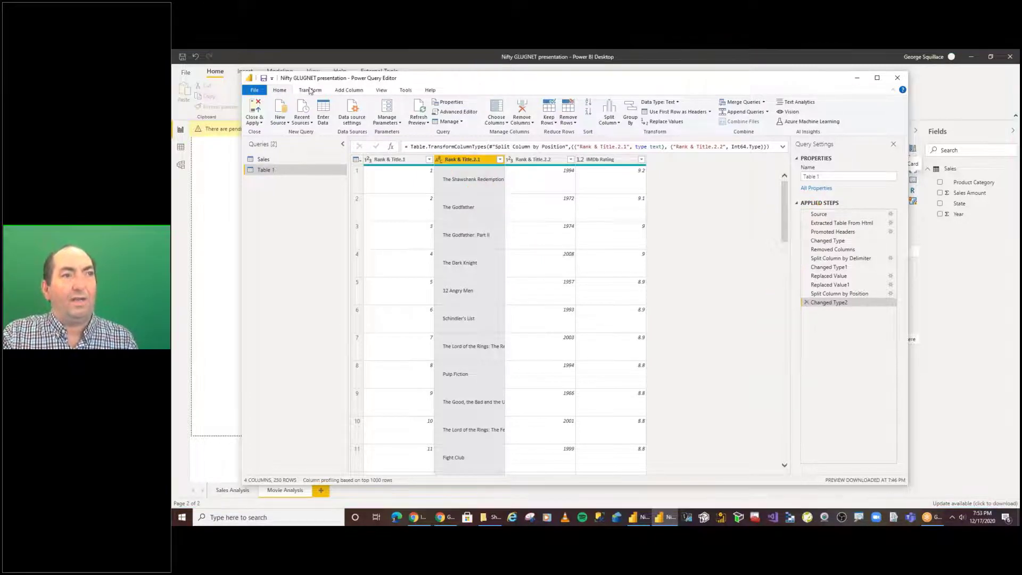
# Trim the surrounding whitespace from the text in the Rank & Title.2.1 column.
pyautogui.click(310, 91)
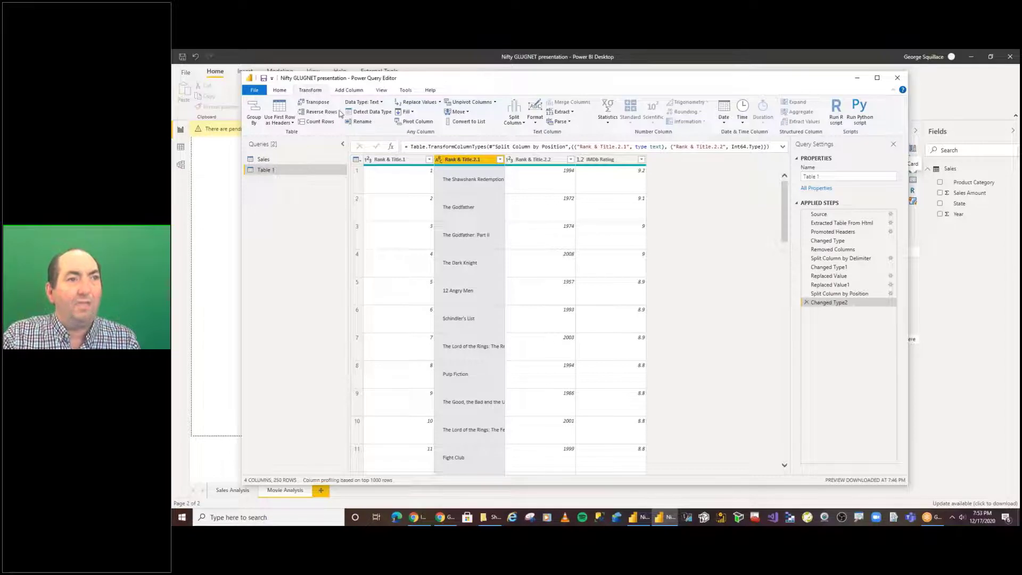
pyautogui.click(537, 125)
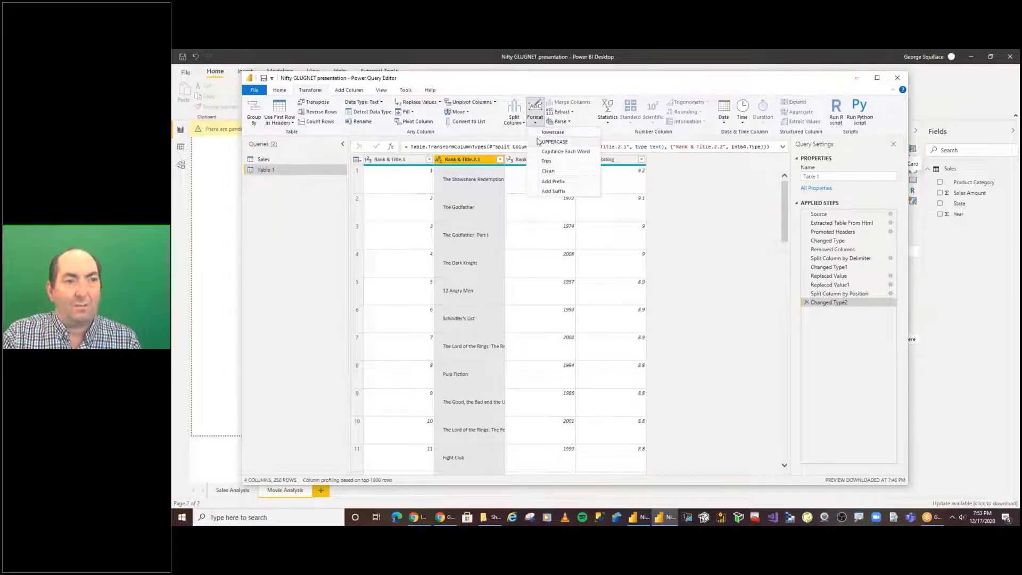
pyautogui.click(558, 163)
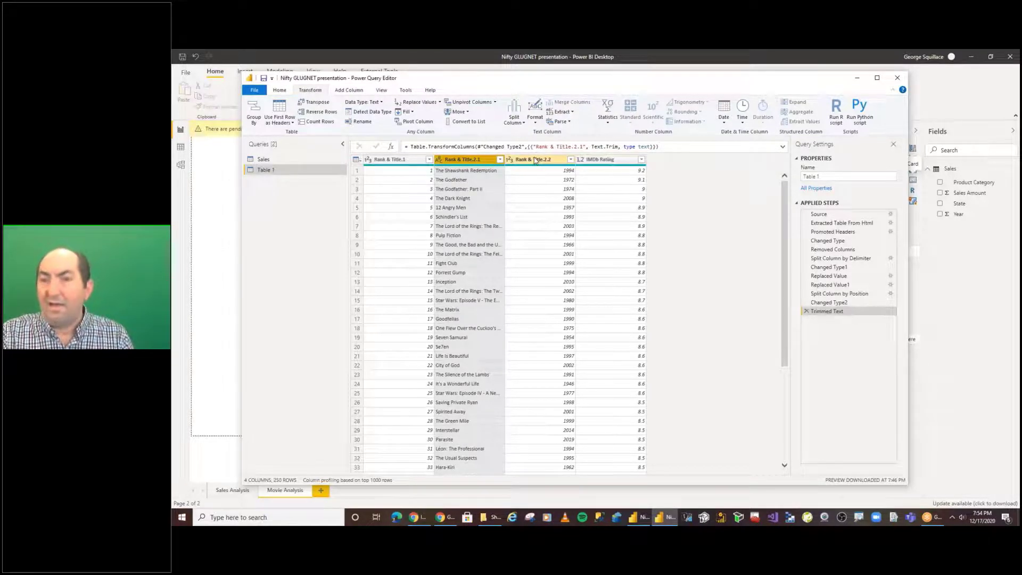
# Rename the Rank & Title.1 column as Rank and the Rank & Title.2.1 column as Movie Title.
pyautogui.doubleClick(397, 161)
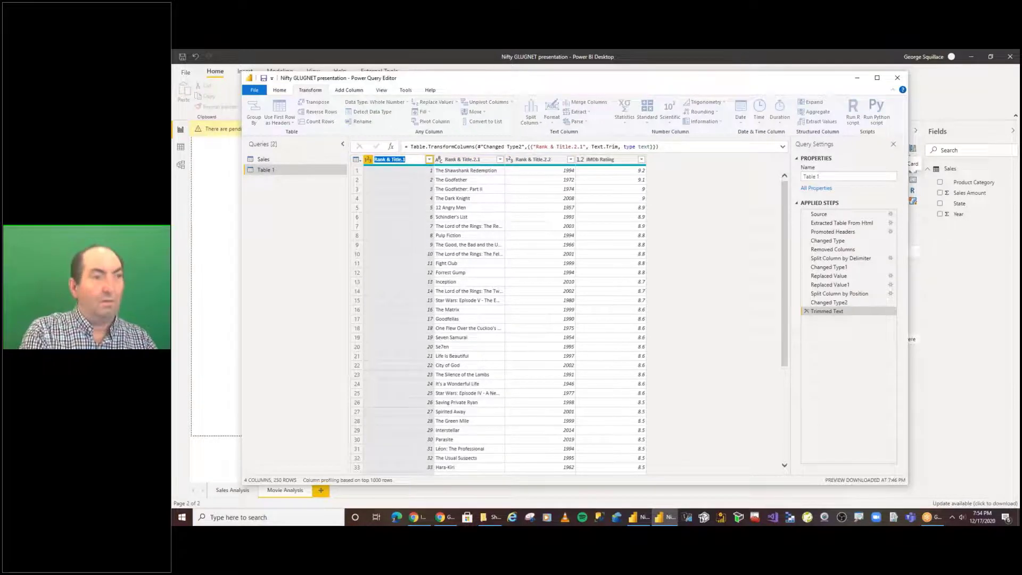
pyautogui.write('Rank')
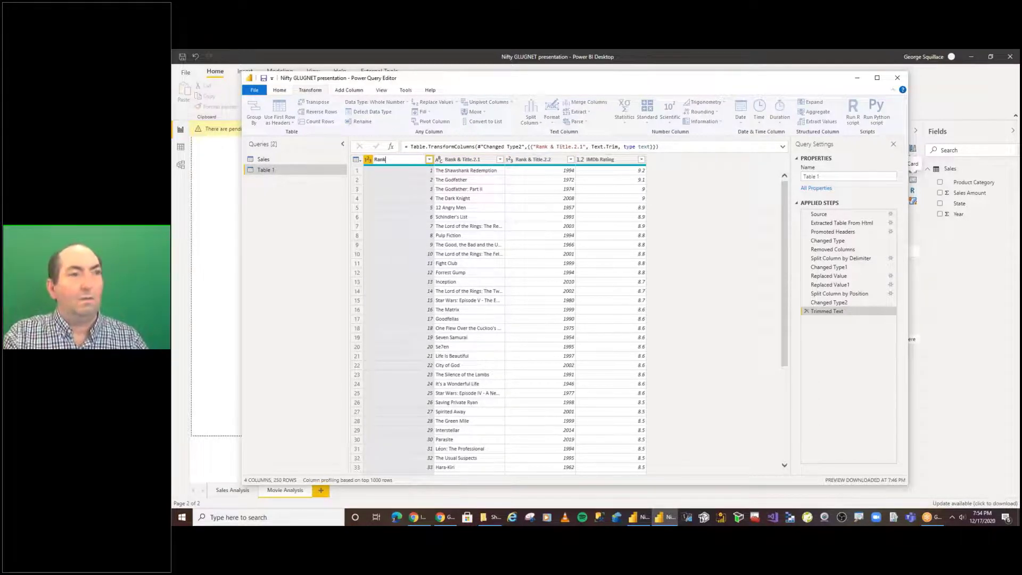
pyautogui.press('Return')
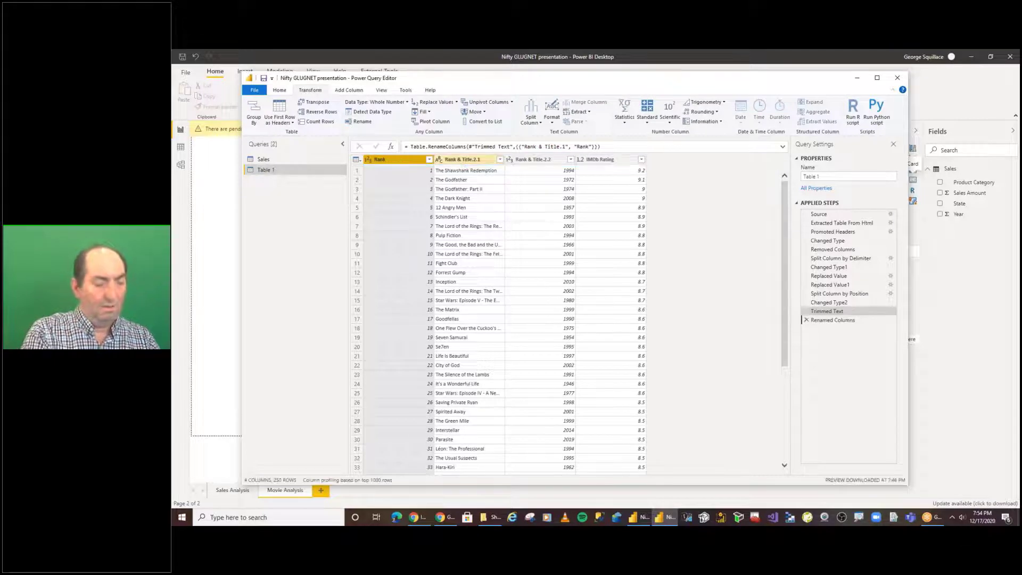
pyautogui.doubleClick(461, 161)
pyautogui.write('Movie Title')
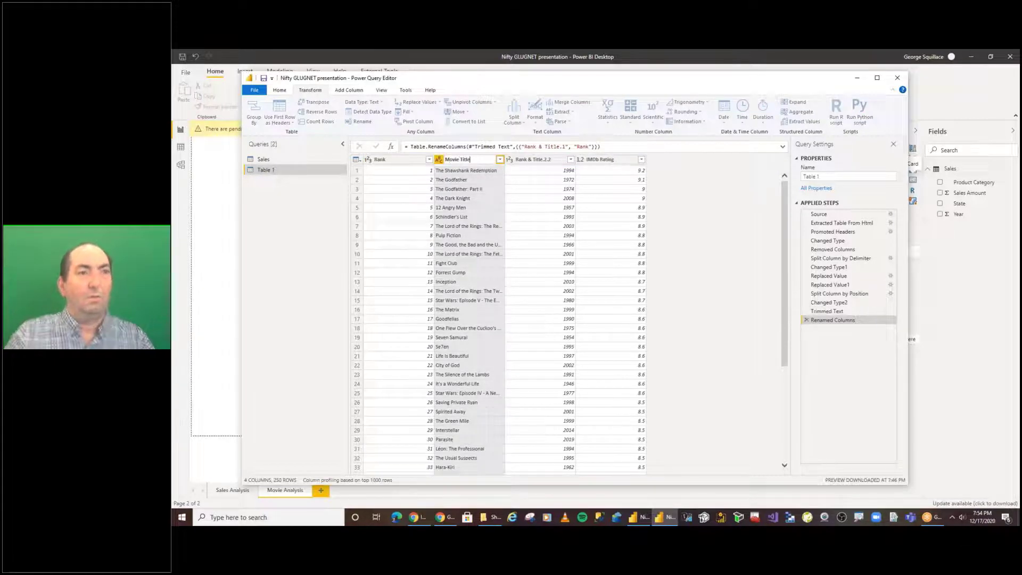
pyautogui.click(539, 159)
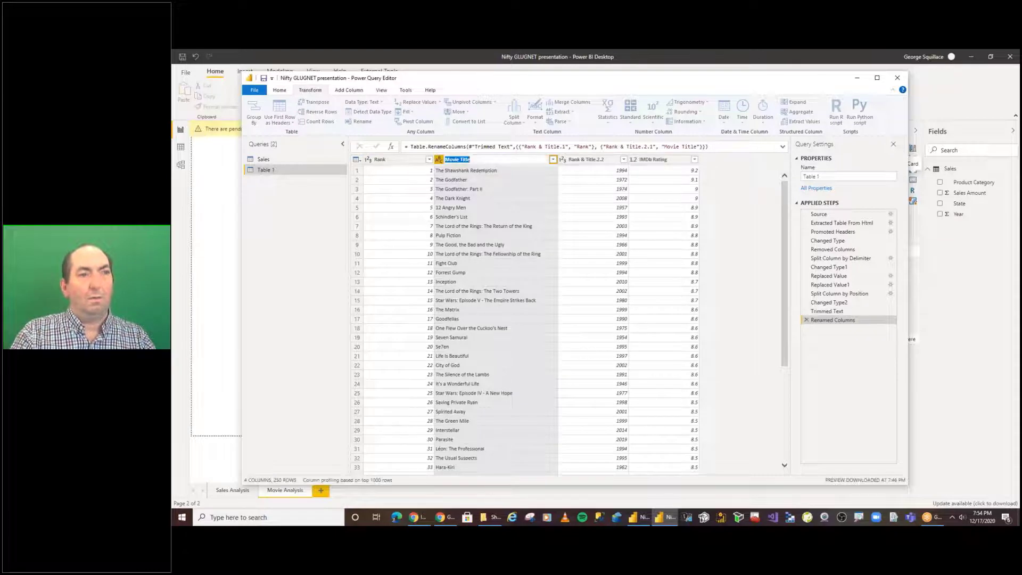
# Rename the Rank & Title.2.2 column as Movie Release Year.
pyautogui.doubleClick(585, 159)
pyautogui.write('Mov')
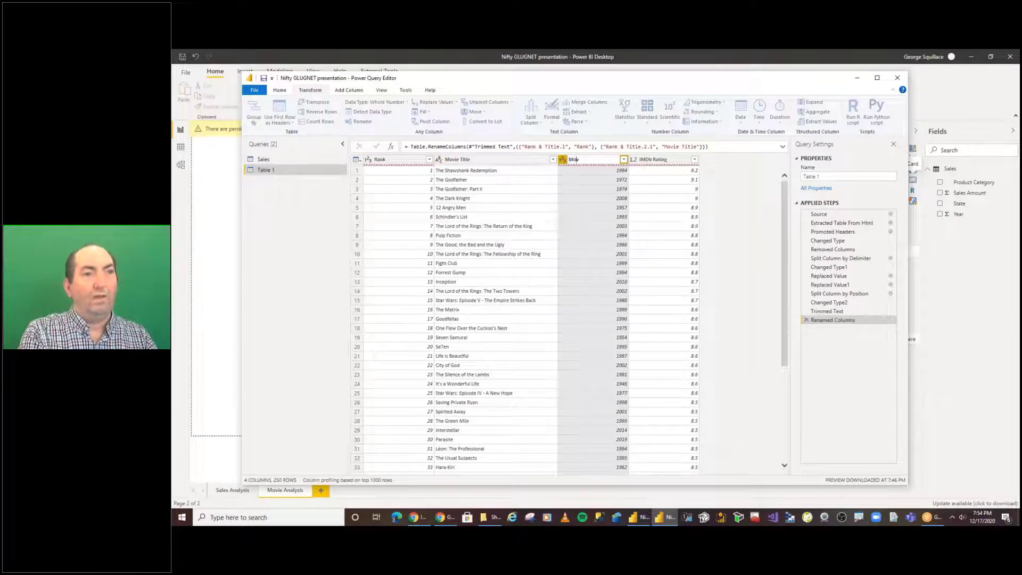
pyautogui.write('ie Release Year')
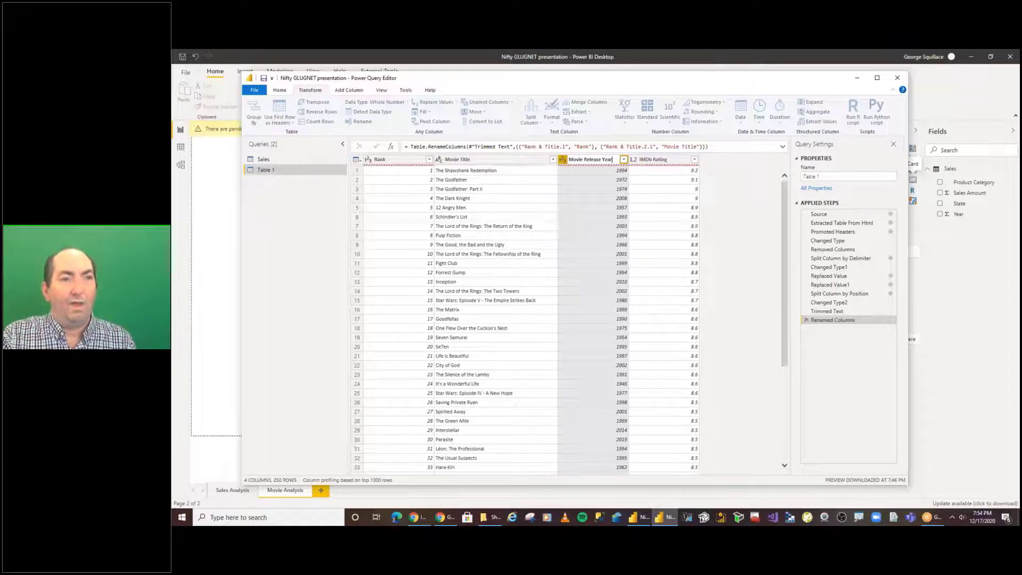
pyautogui.press('Escape')
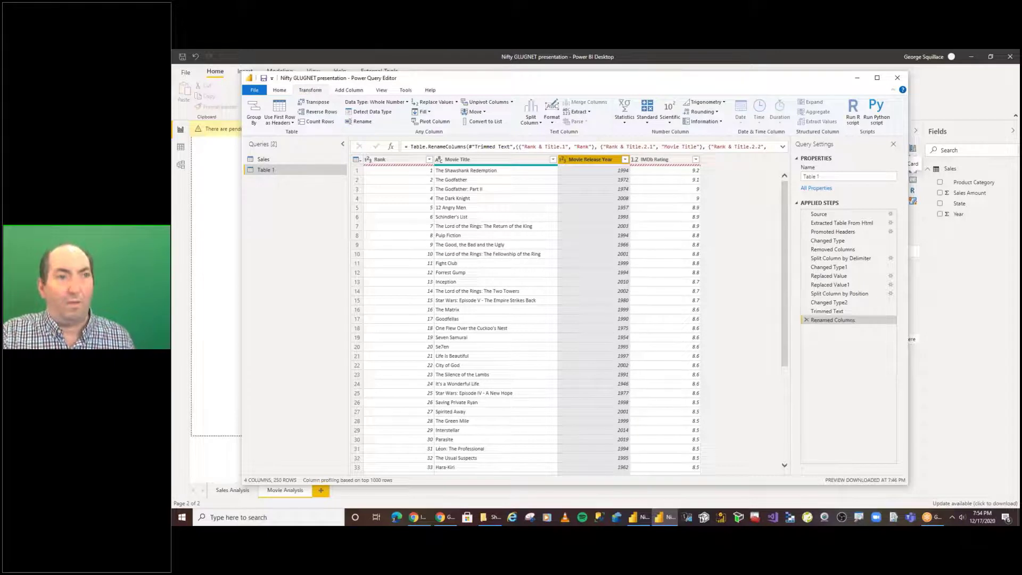
pyautogui.moveTo(828, 191)
pyautogui.mouseDown()
pyautogui.moveTo(772, 221)
pyautogui.moveTo(799, 258)
pyautogui.moveTo(820, 363)
pyautogui.mouseUp()
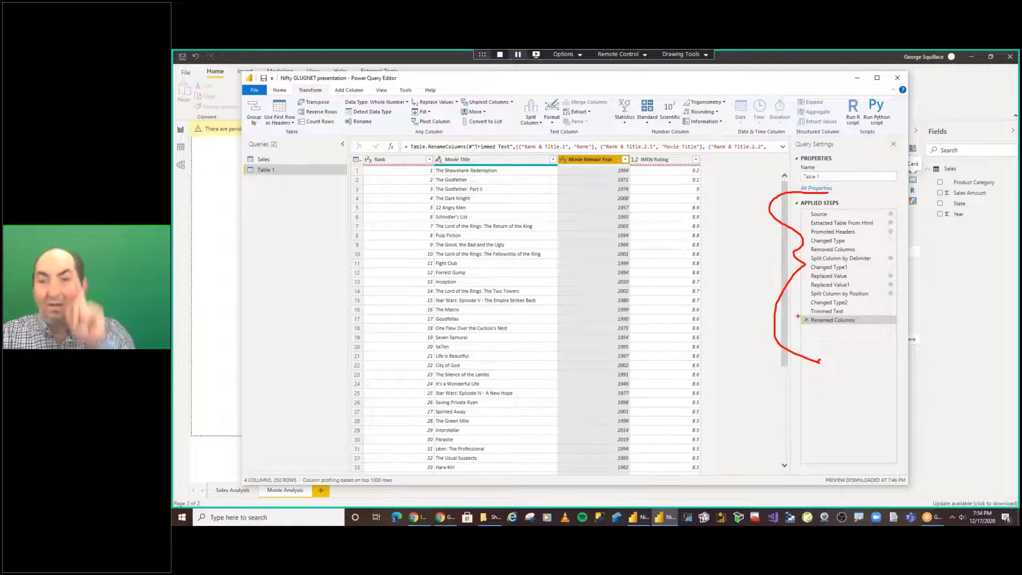
pyautogui.click(716, 373)
pyautogui.write('M')
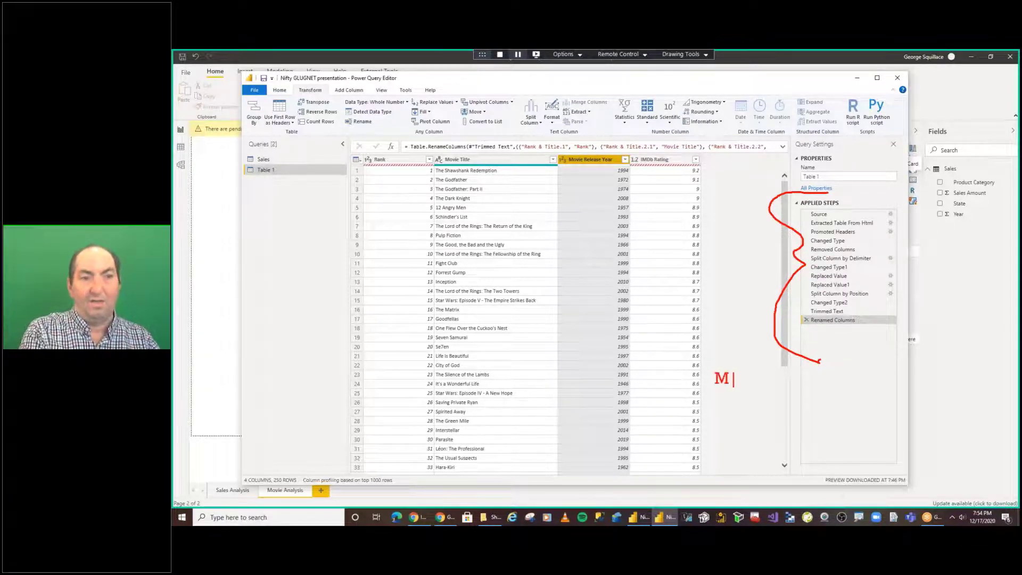
pyautogui.write(' code')
pyautogui.press('Return')
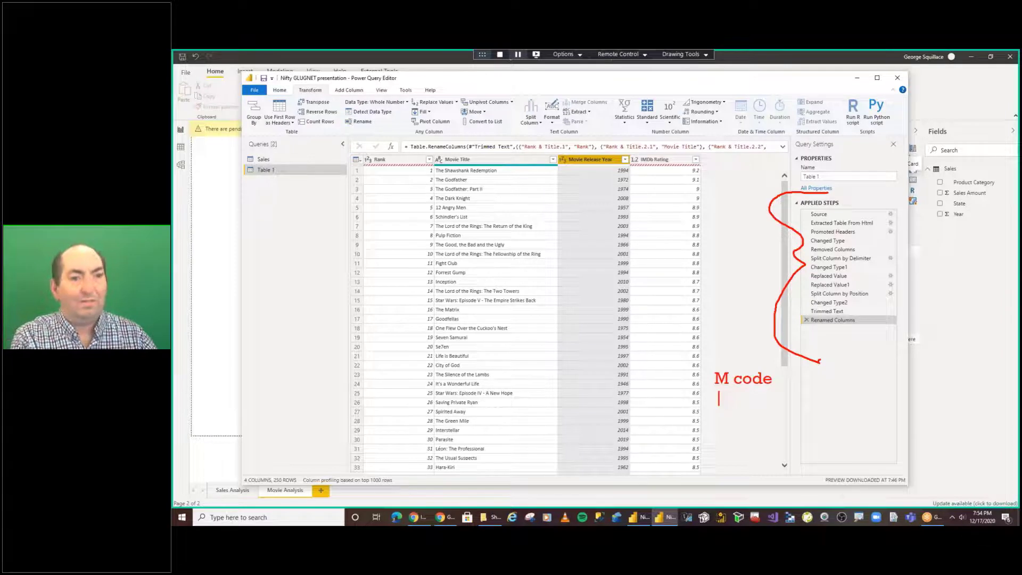
pyautogui.press('Return')
pyautogui.write('P')
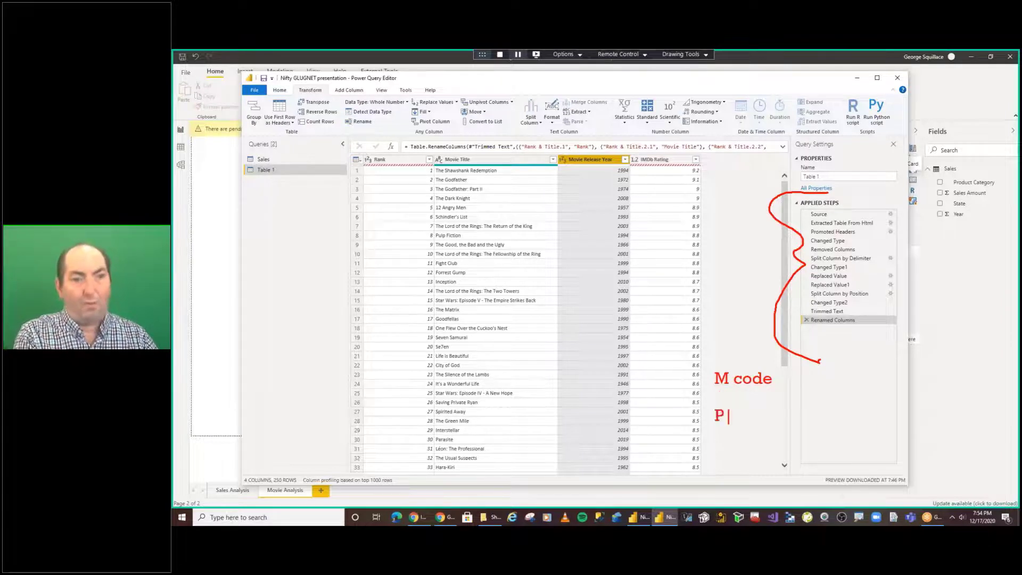
pyautogui.write('ower Query')
pyautogui.press('Return')
pyautogui.write('Fo')
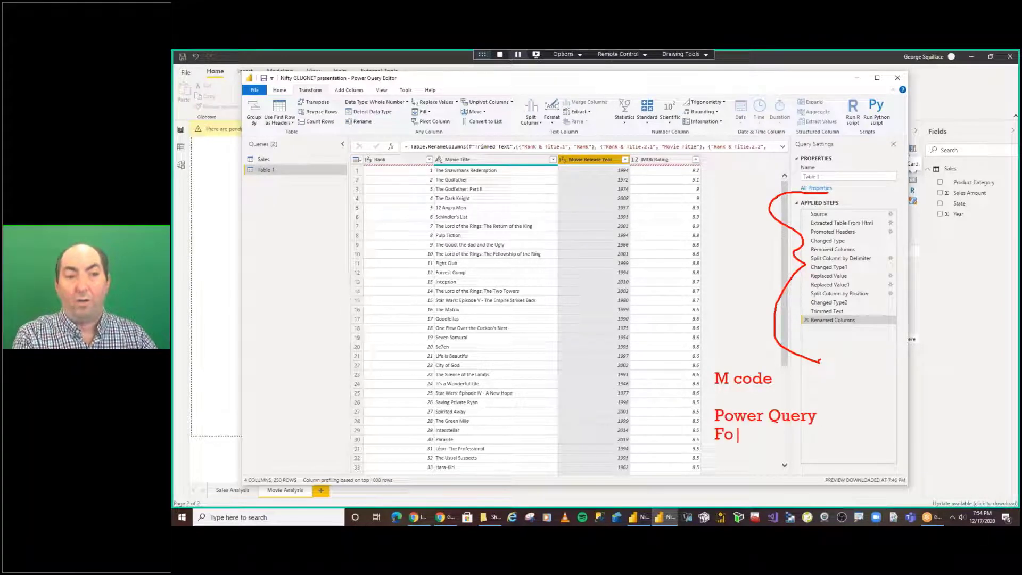
pyautogui.write('rmula Language')
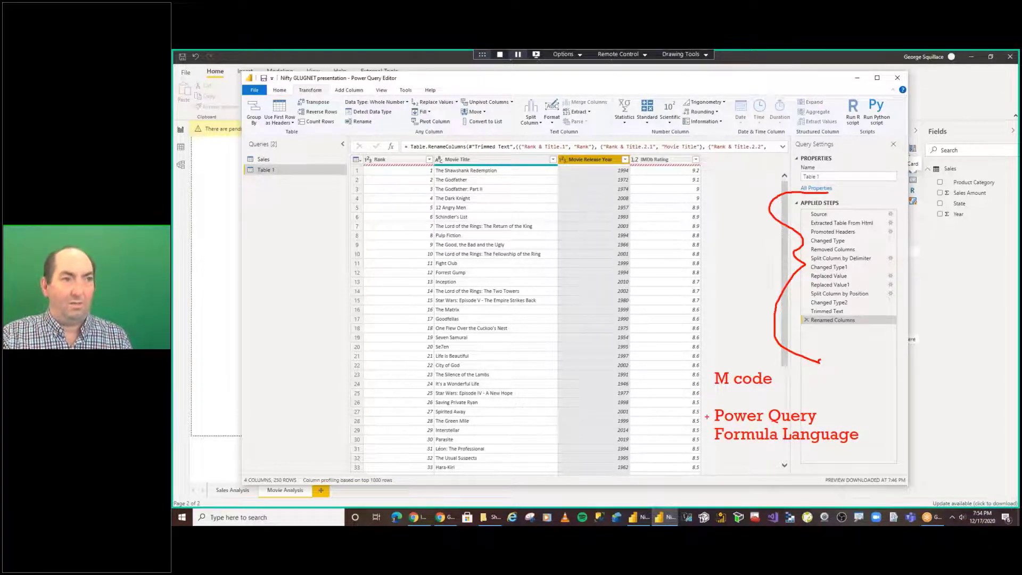
pyautogui.moveTo(707, 418); pyautogui.dragTo(378, 83)
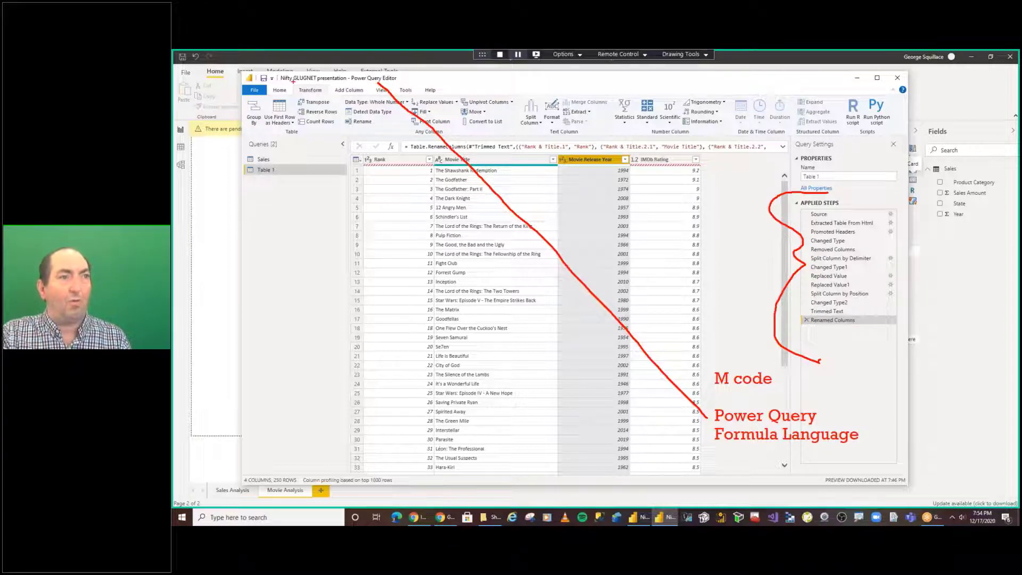
pyautogui.moveTo(293, 83); pyautogui.dragTo(286, 84)
pyautogui.press('Escape')
# Examine the M code of the Table 1 query in the Advanced Editor and the formula of its Renamed Columns step.
pyautogui.click(280, 90)
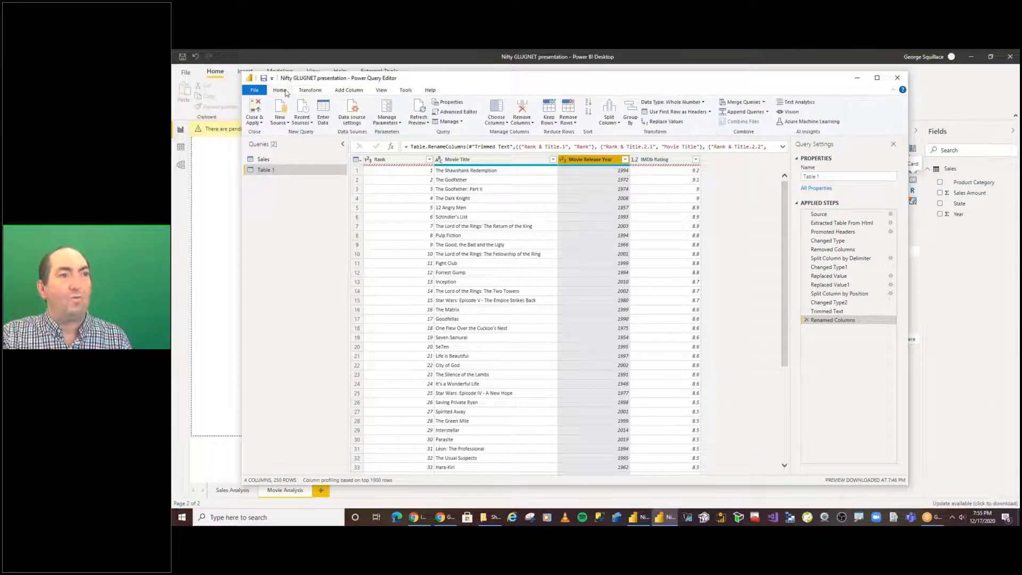
pyautogui.click(457, 112)
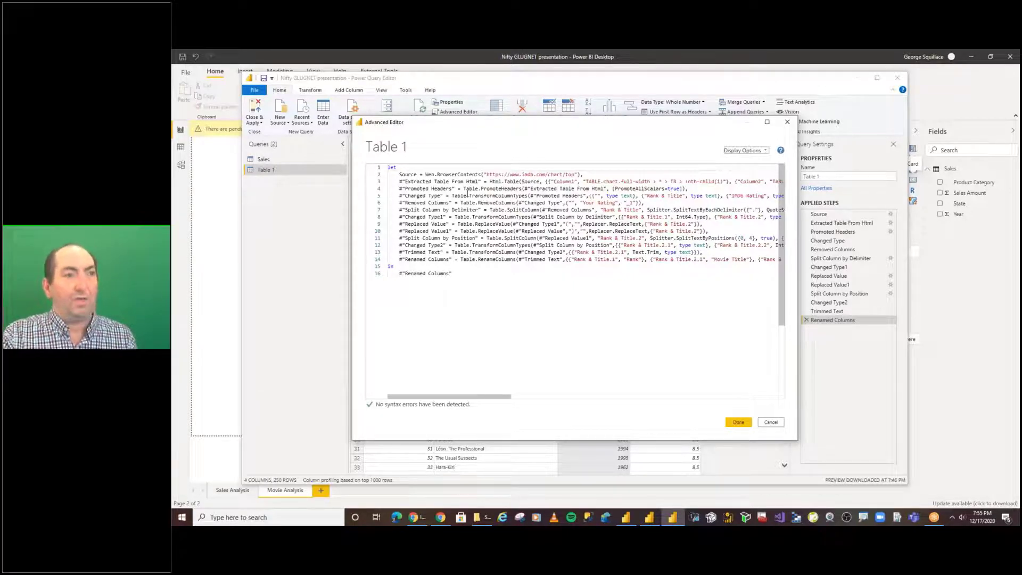
pyautogui.moveTo(457, 189); pyautogui.dragTo(573, 238)
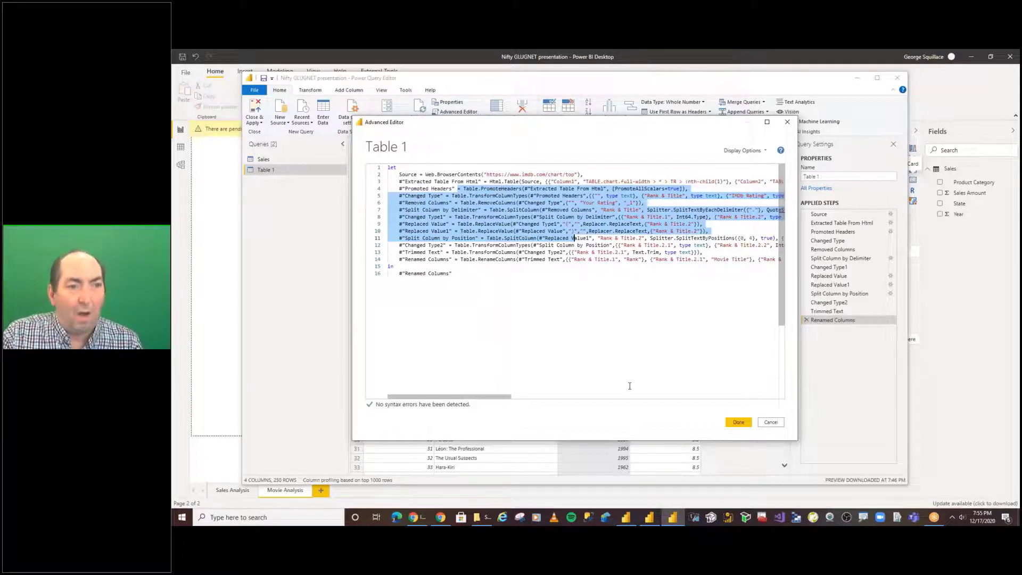
pyautogui.click(768, 424)
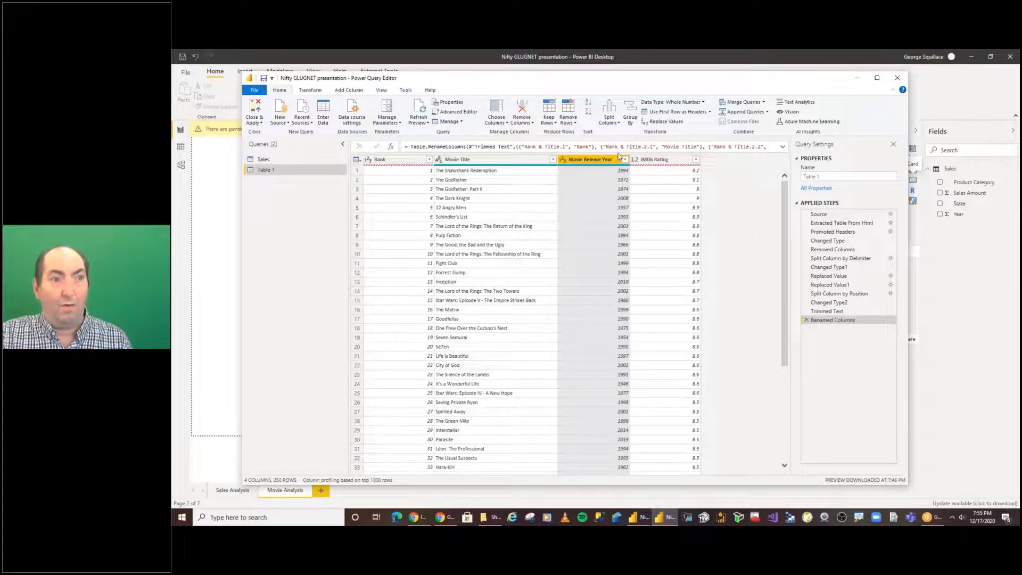
pyautogui.moveTo(612, 147); pyautogui.dragTo(684, 147)
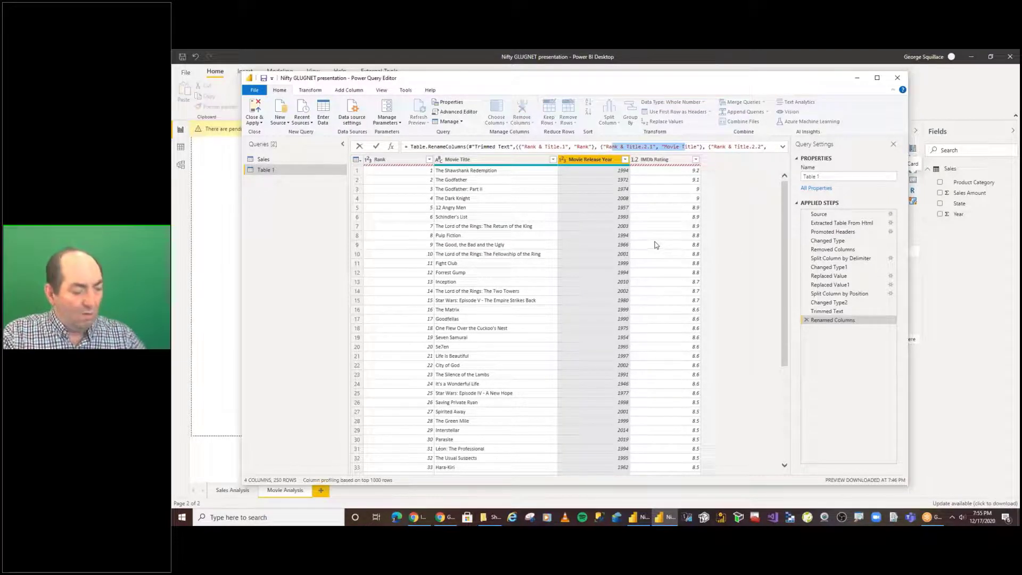
# Close the Power Query Editor and apply the query changes to the report.
pyautogui.moveTo(656, 245)
pyautogui.mouseDown()
pyautogui.moveTo(423, 222)
pyautogui.moveTo(232, 100)
pyautogui.moveTo(257, 128)
pyautogui.moveTo(260, 113)
pyautogui.mouseUp()
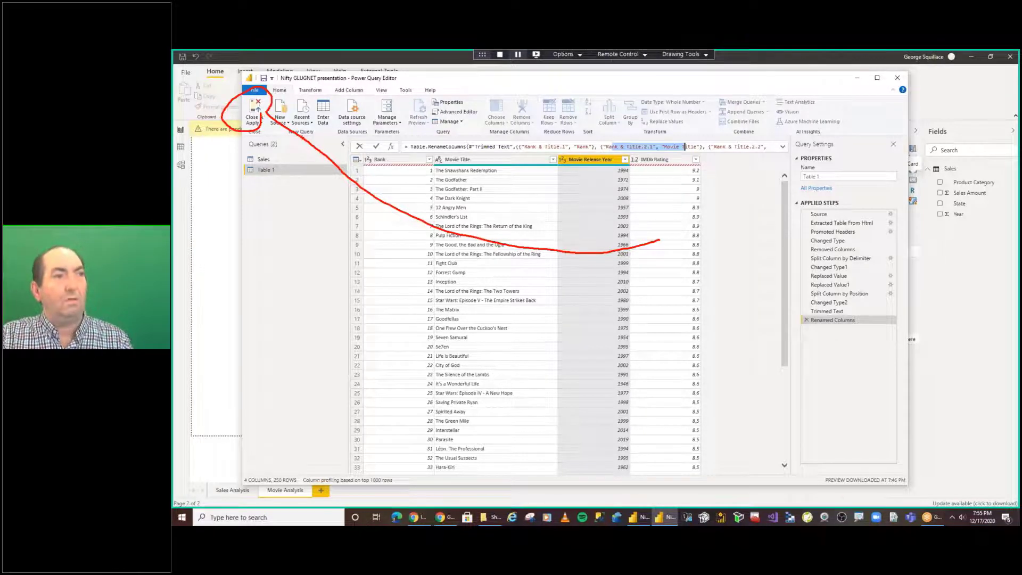
pyautogui.press('Escape')
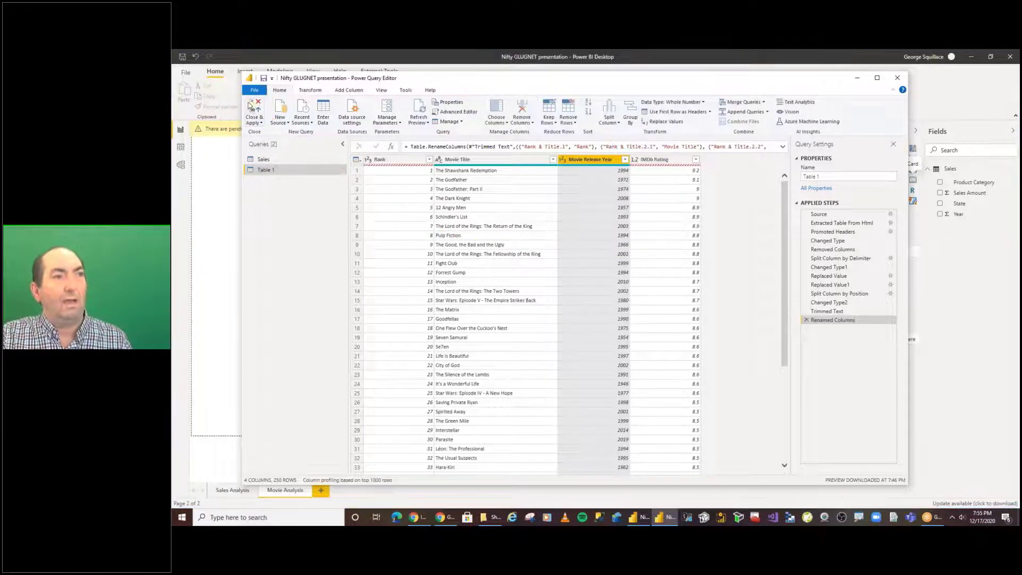
pyautogui.click(247, 105)
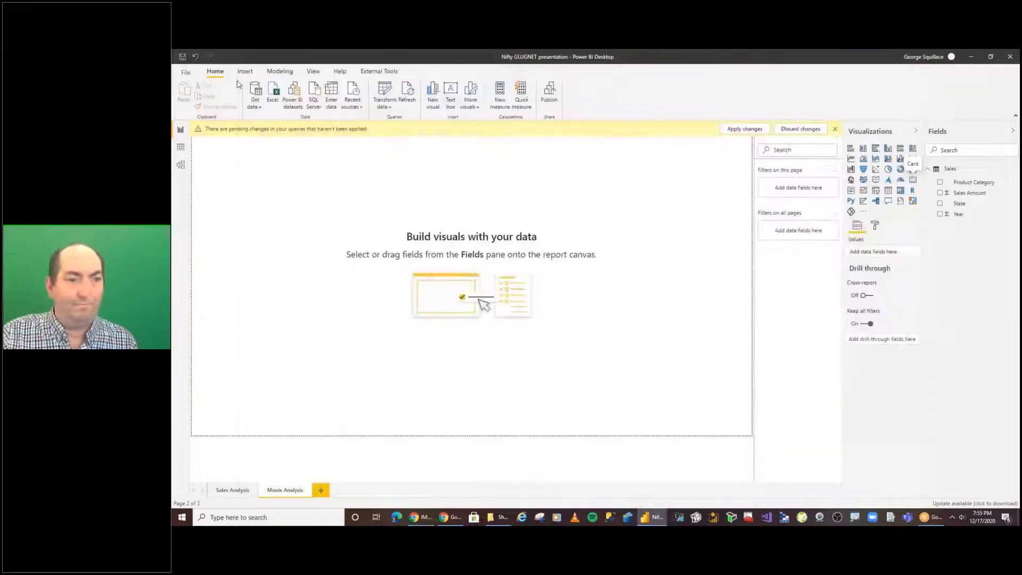
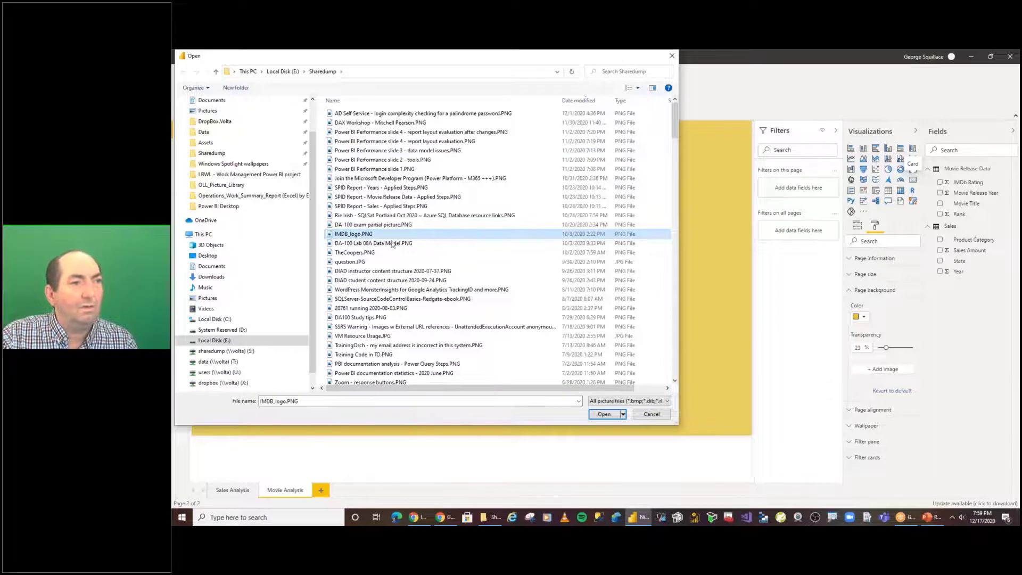
# Insert the IMDB_logo.PNG image and size it to fit the upper-left corner of the Movie Analysis page.
pyautogui.click(604, 415)
pyautogui.moveTo(317, 244); pyautogui.dragTo(279, 167)
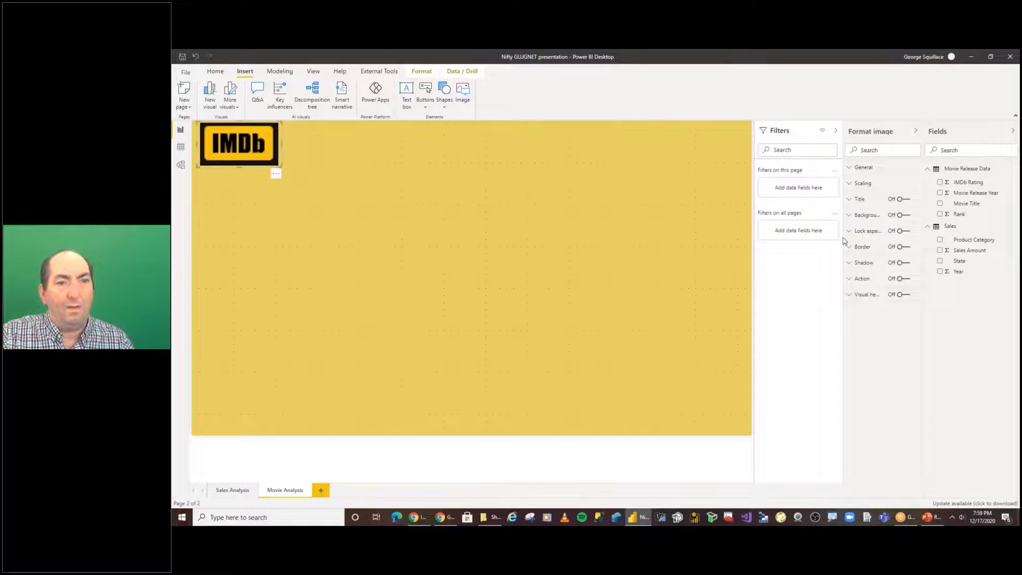
pyautogui.click(849, 280)
pyautogui.click(901, 279)
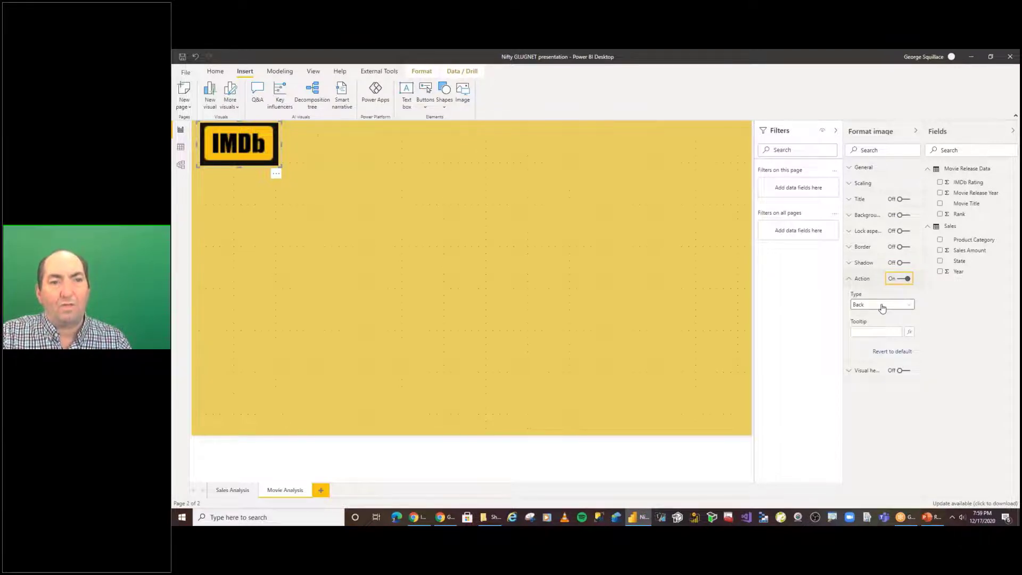
pyautogui.click(882, 306)
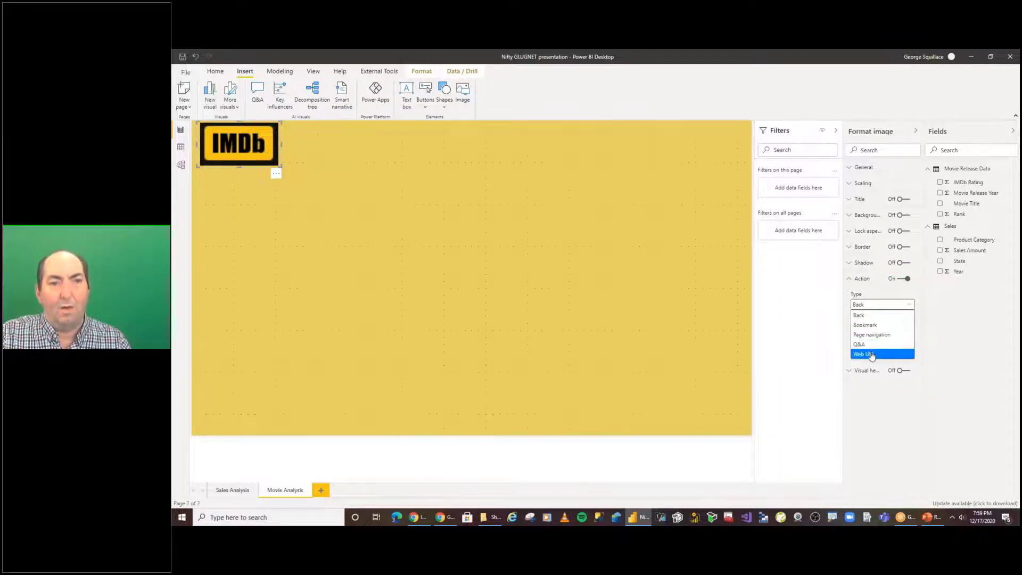
pyautogui.click(872, 354)
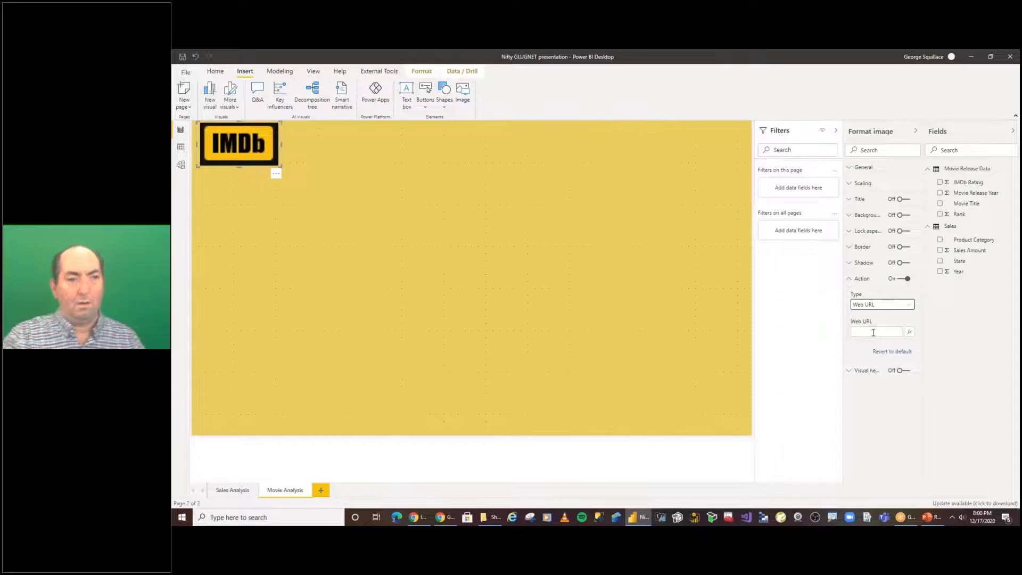
pyautogui.click(873, 332)
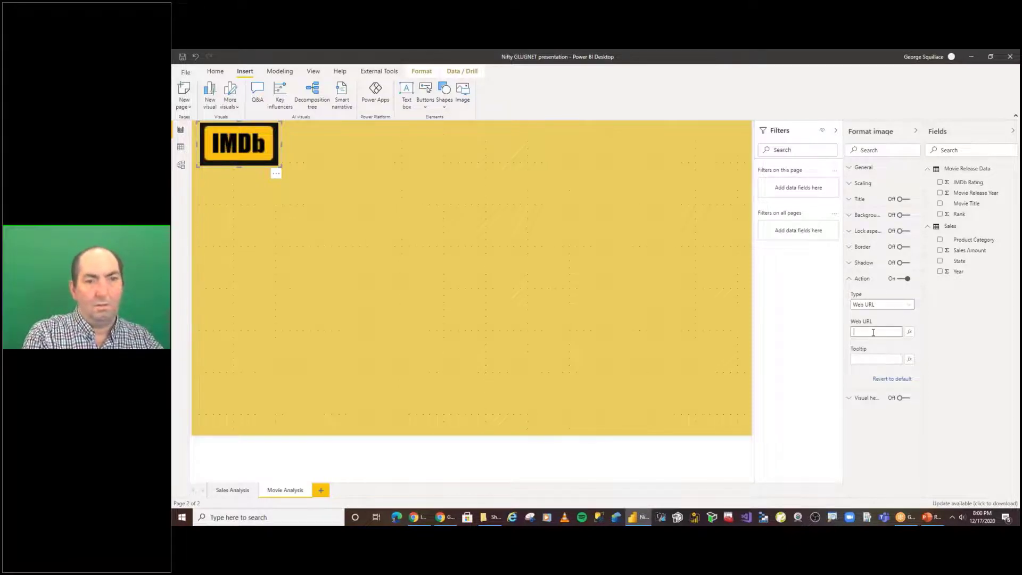
pyautogui.write('http')
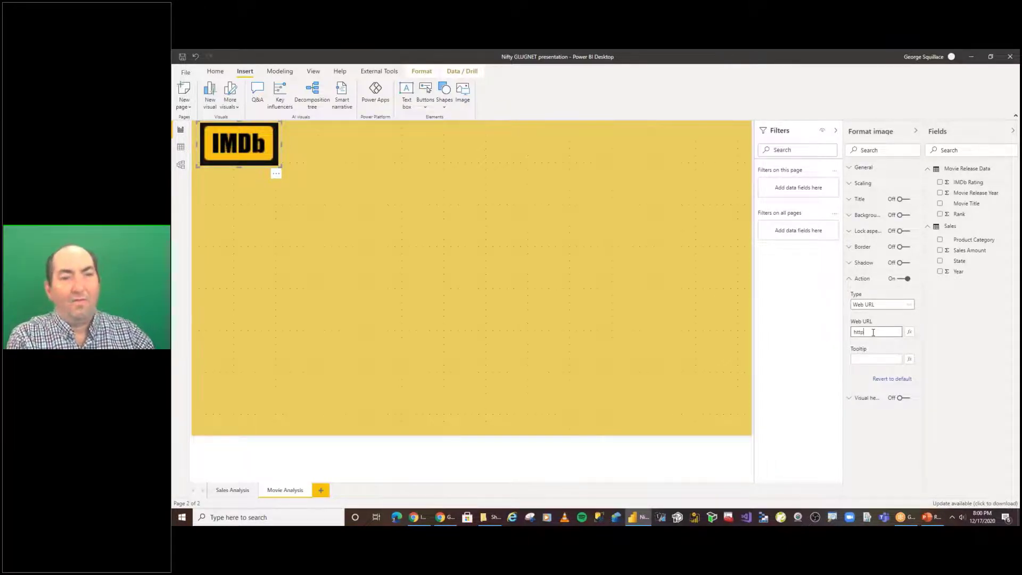
pyautogui.write('://')
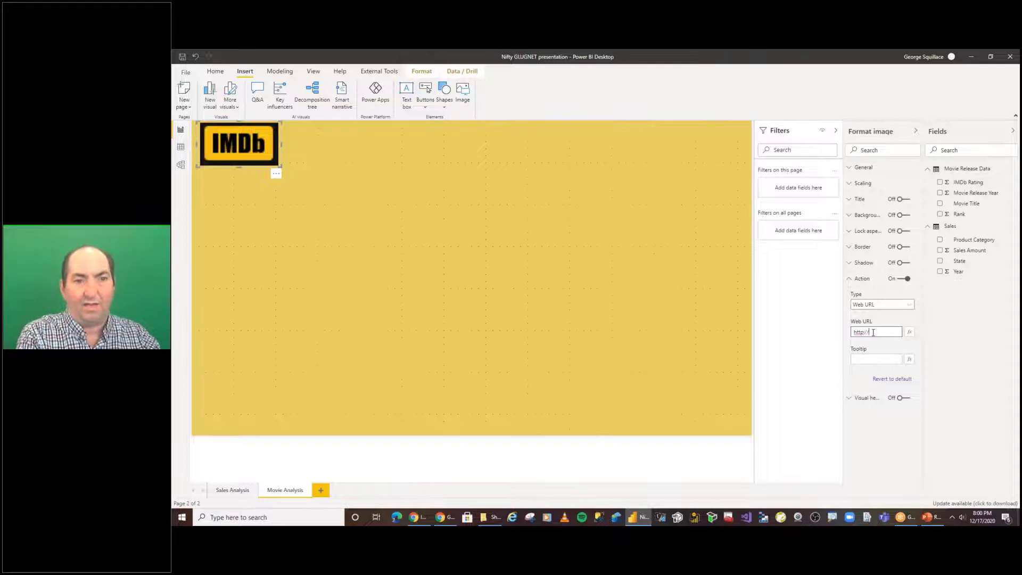
pyautogui.write('www.')
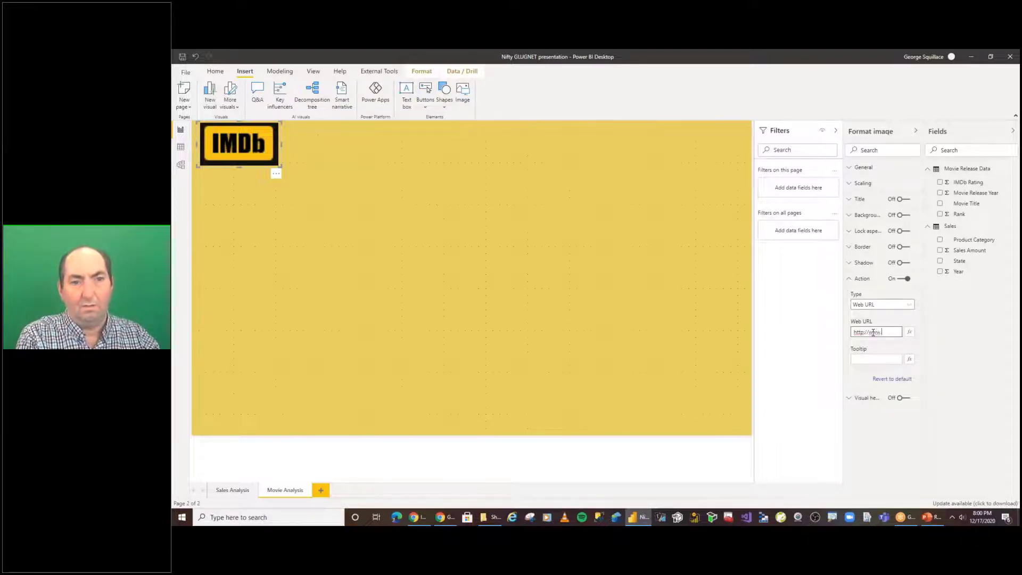
pyautogui.write('imdb')
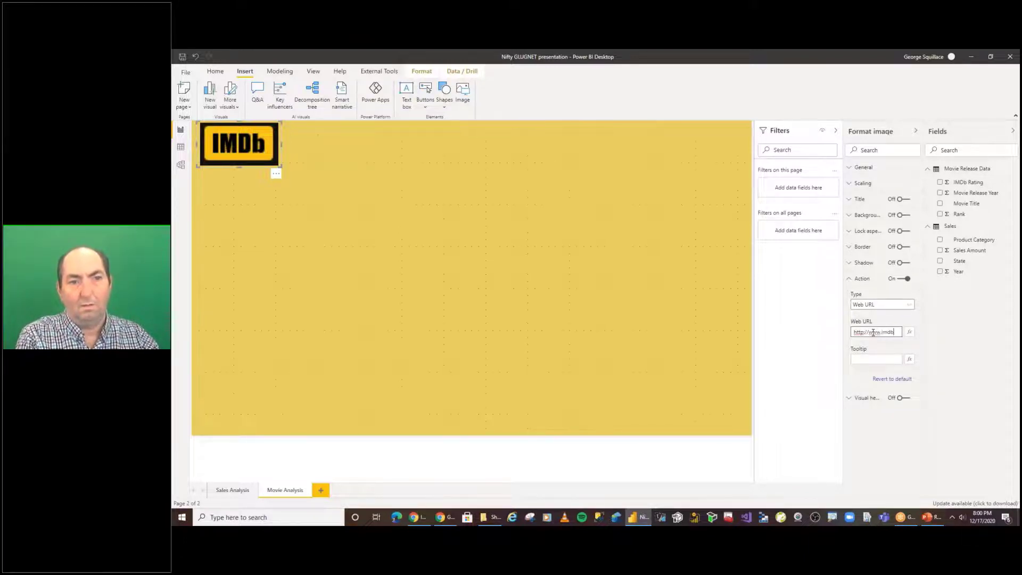
pyautogui.write('.com')
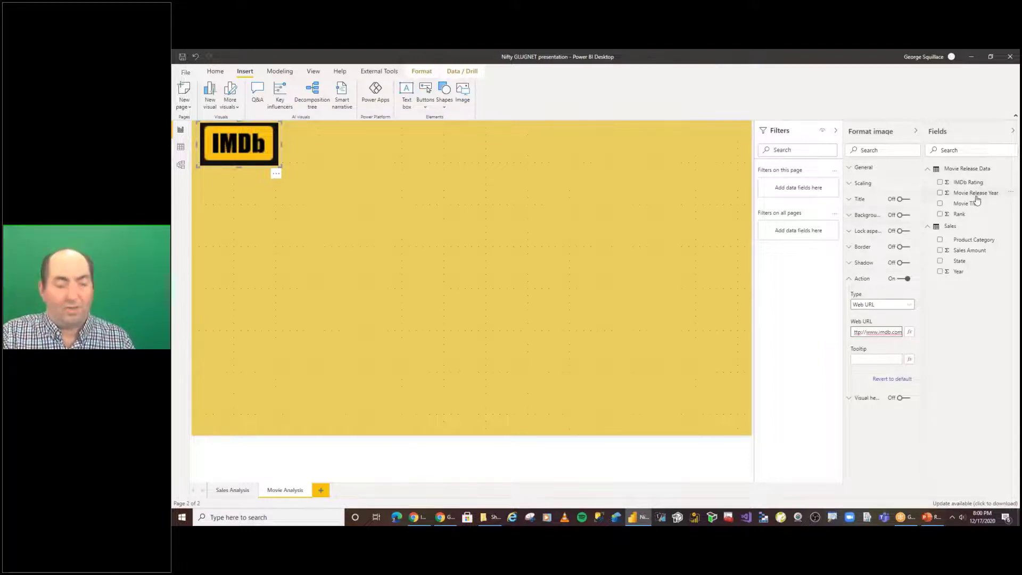
pyautogui.hotkey('ctrl', '2')
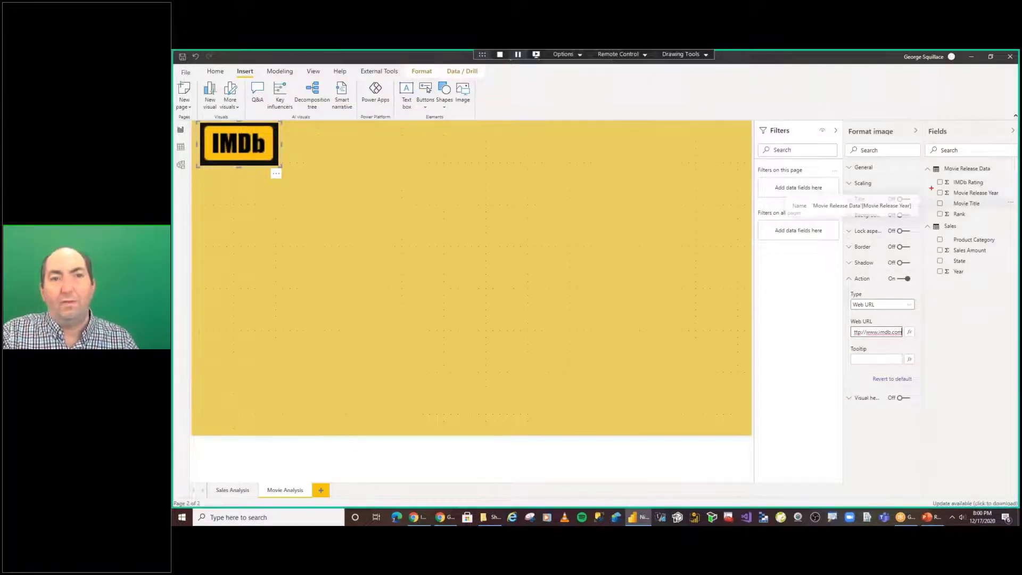
pyautogui.moveTo(932, 186); pyautogui.dragTo(1013, 198)
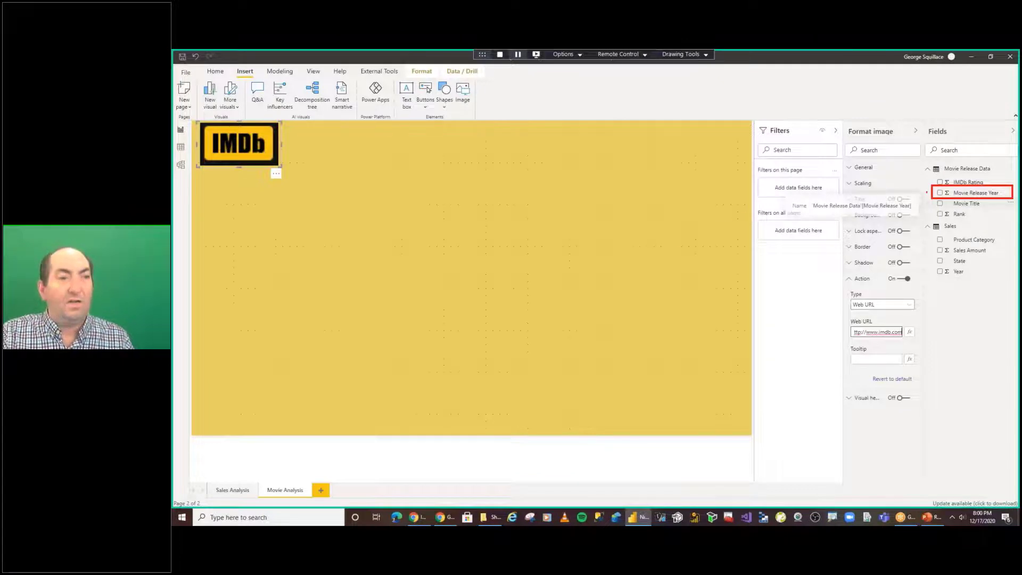
pyautogui.moveTo(927, 192)
pyautogui.mouseDown()
pyautogui.moveTo(507, 337)
pyautogui.moveTo(570, 331)
pyautogui.mouseUp()
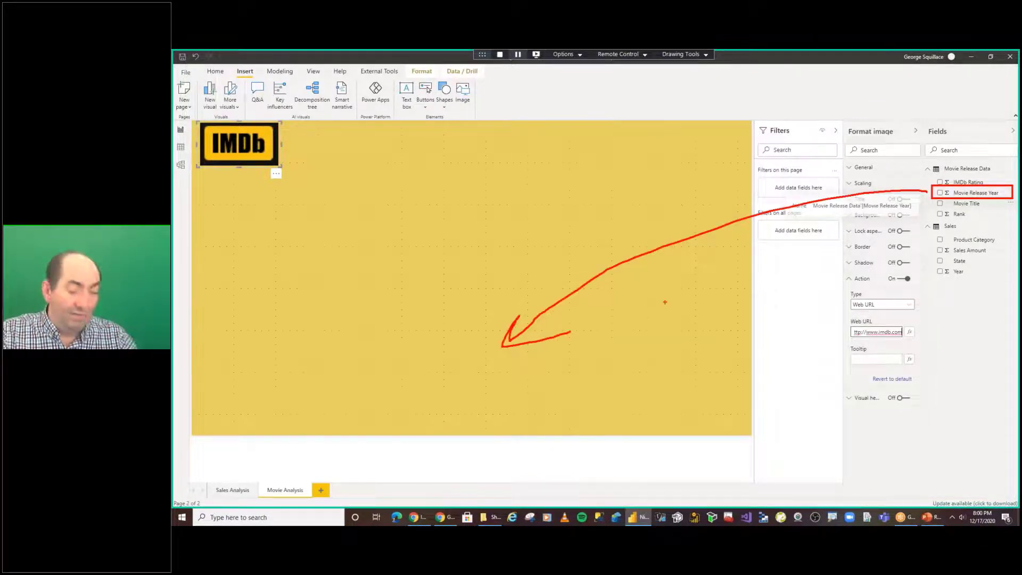
pyautogui.press('Escape')
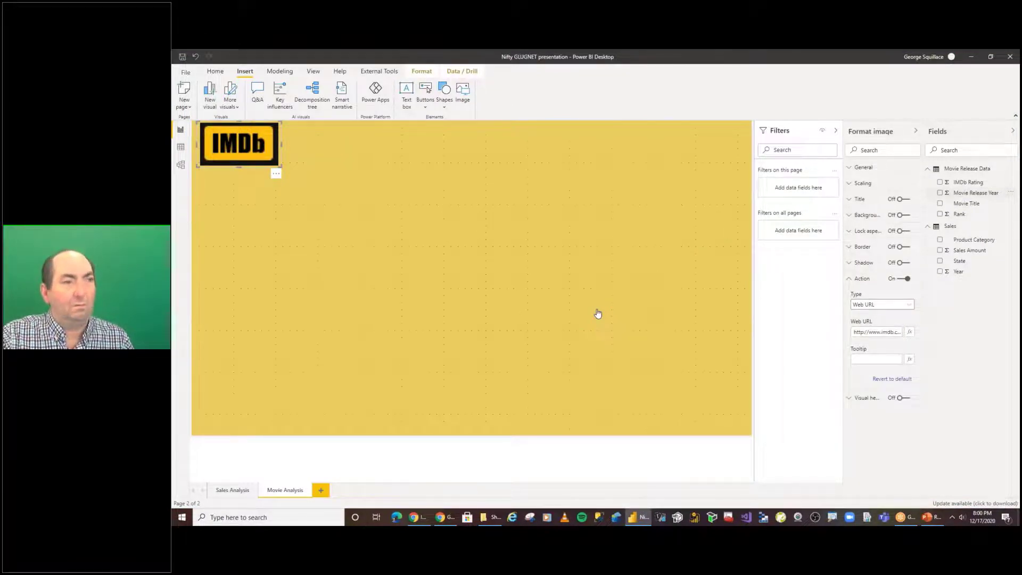
# Add a column chart of Movie Release Year to the page and enlarge it across most of the page's lower part.
pyautogui.moveTo(597, 314); pyautogui.dragTo(598, 314)
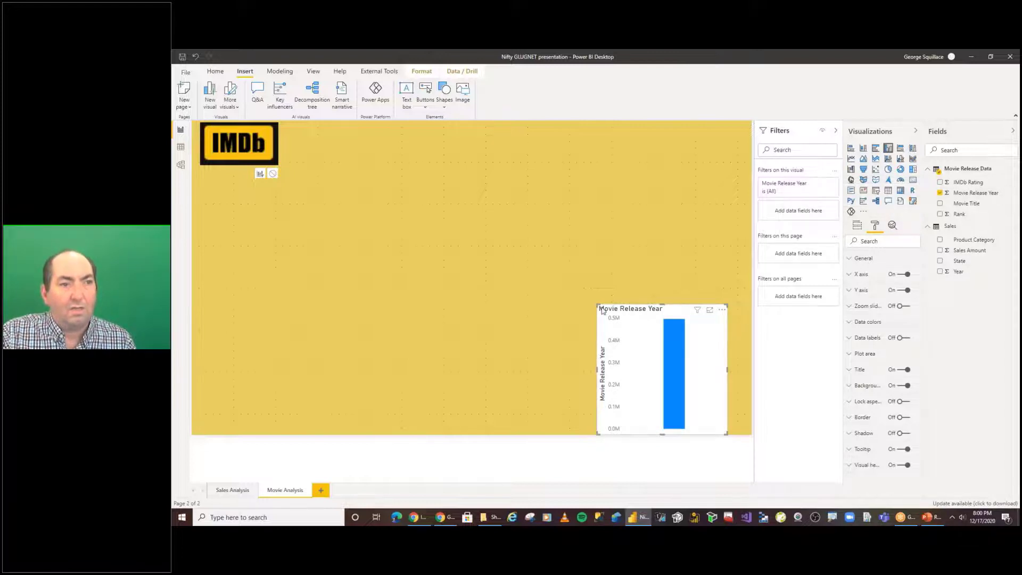
pyautogui.moveTo(594, 303); pyautogui.dragTo(229, 292)
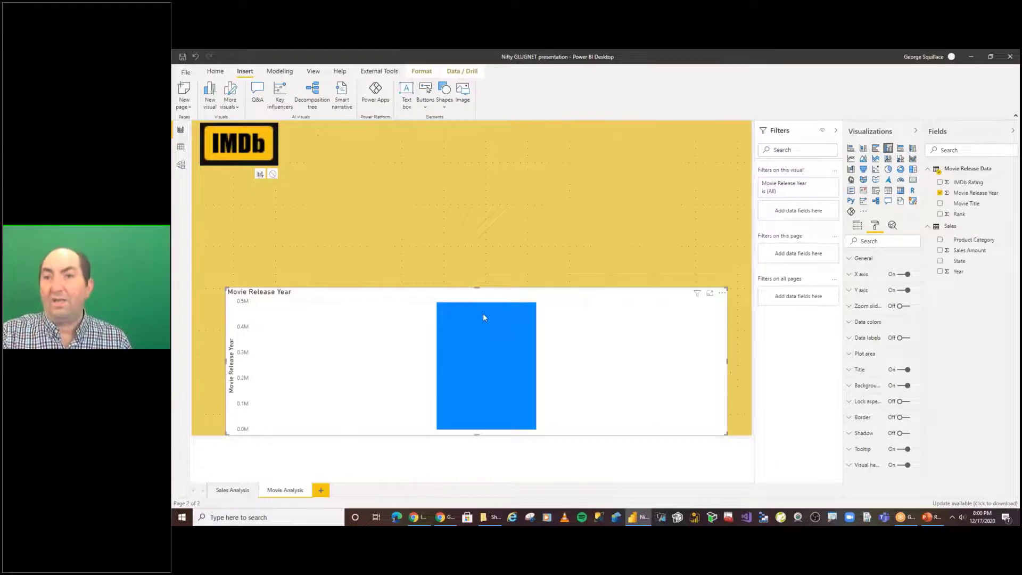
pyautogui.moveTo(484, 314)
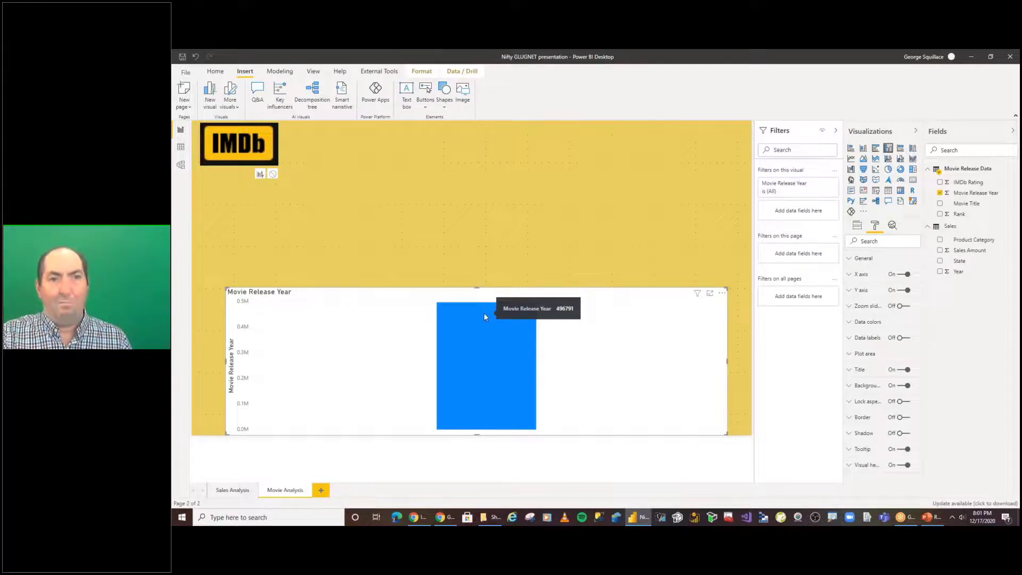
# Summarize the chart's Movie Release Year values by Count and use Movie Release Year as its axis.
pyautogui.click(858, 226)
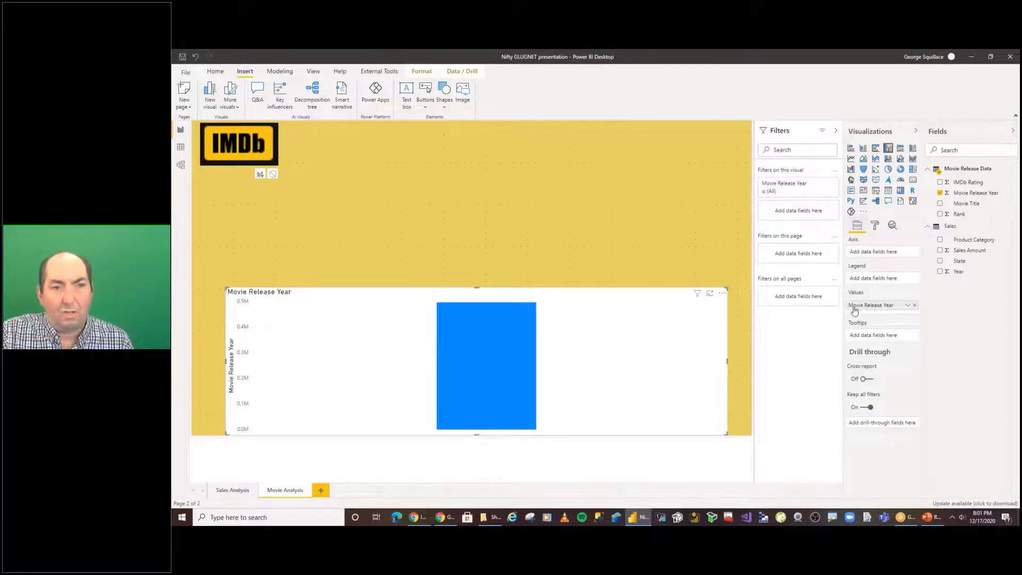
pyautogui.click(906, 305)
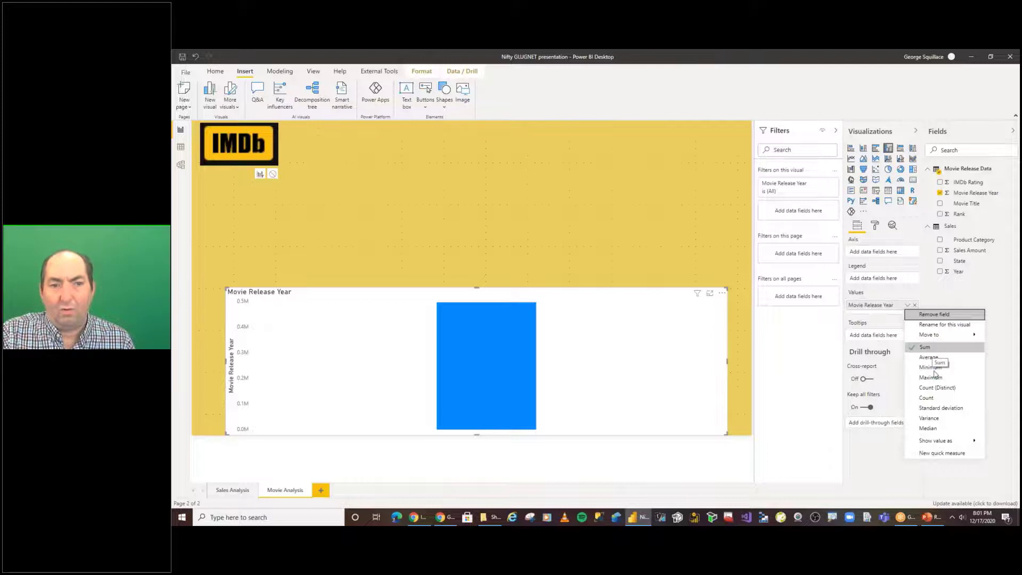
pyautogui.click(939, 399)
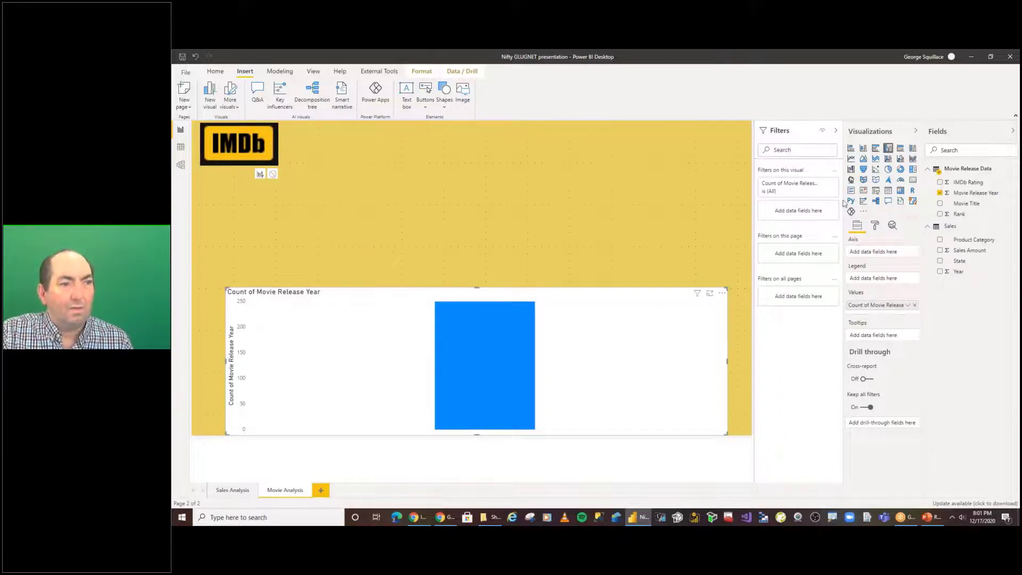
pyautogui.moveTo(972, 194); pyautogui.dragTo(682, 249)
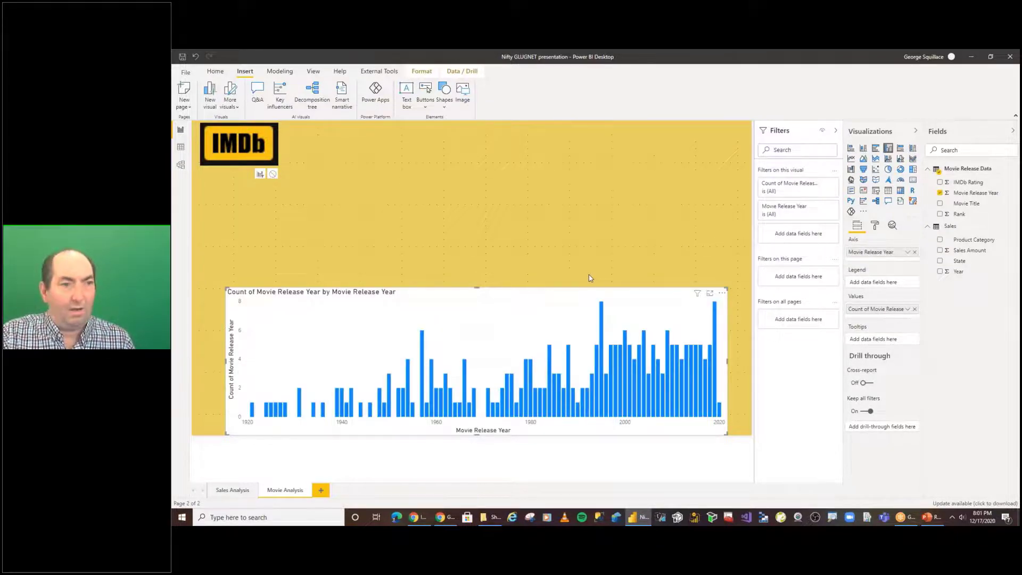
pyautogui.moveTo(602, 313)
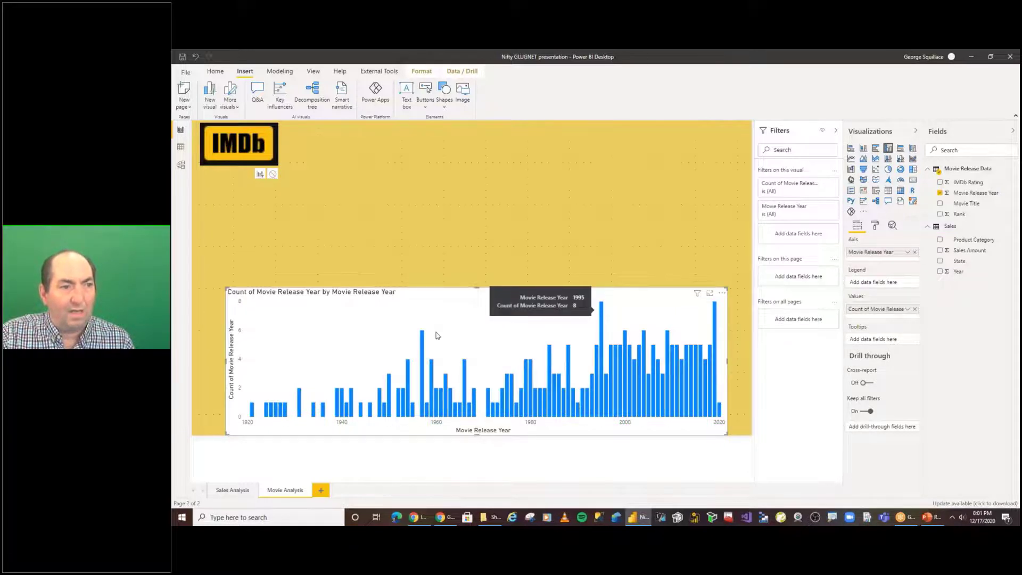
pyautogui.moveTo(423, 341)
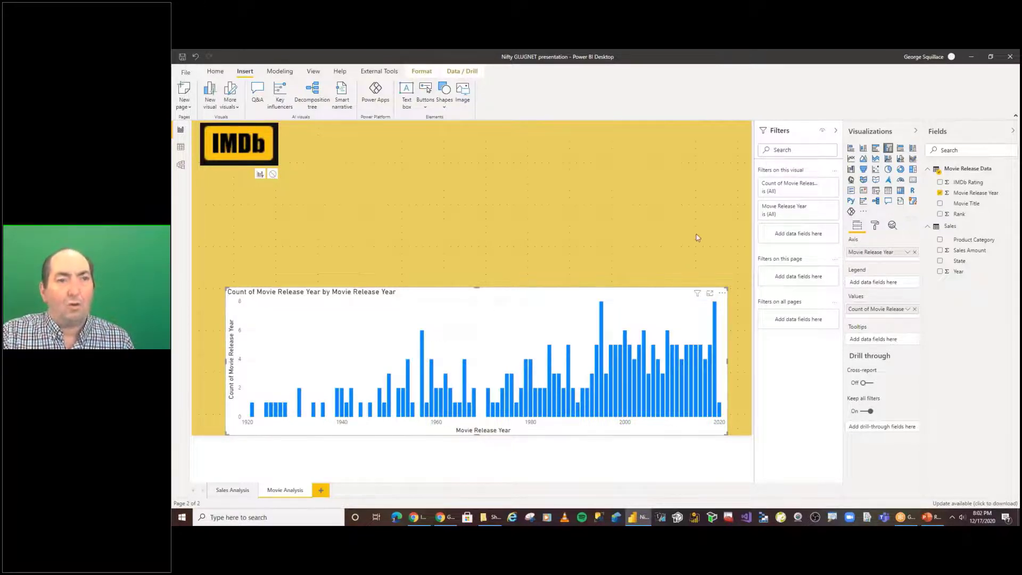
# Add an empty table visual and enlarge it in the page's upper-right area, above the column chart.
pyautogui.press('Escape')
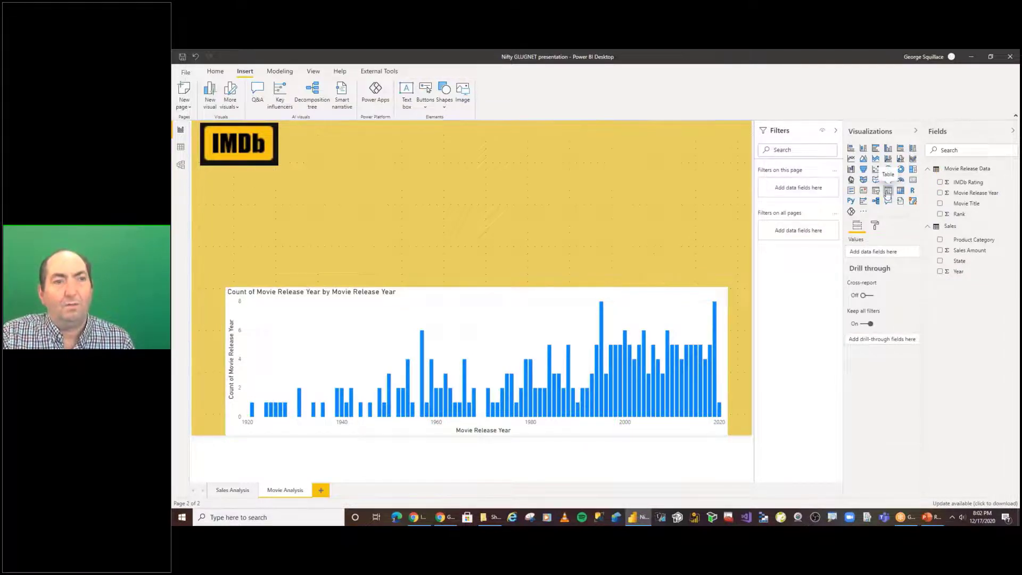
pyautogui.click(887, 192)
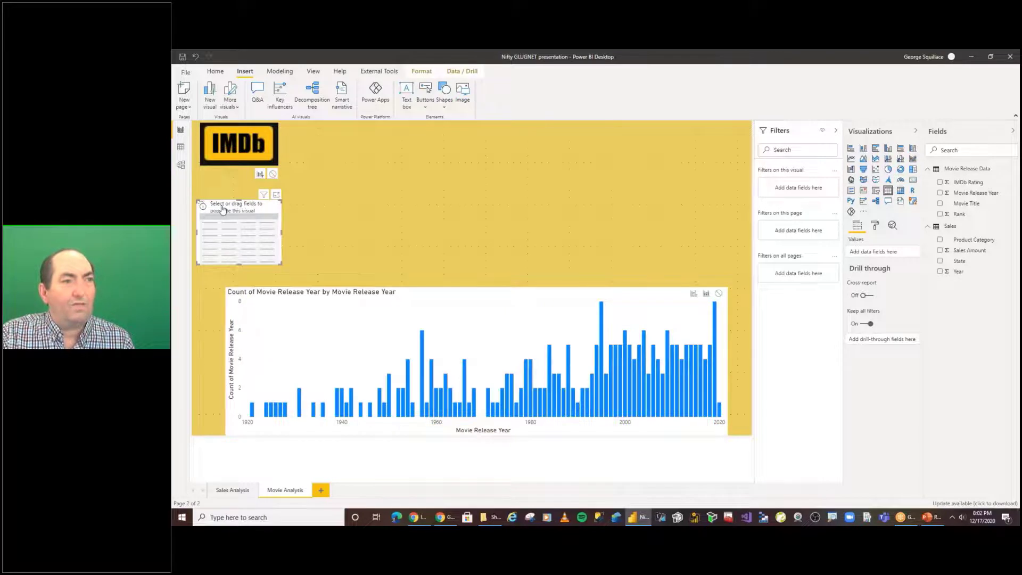
pyautogui.moveTo(222, 209); pyautogui.dragTo(571, 136)
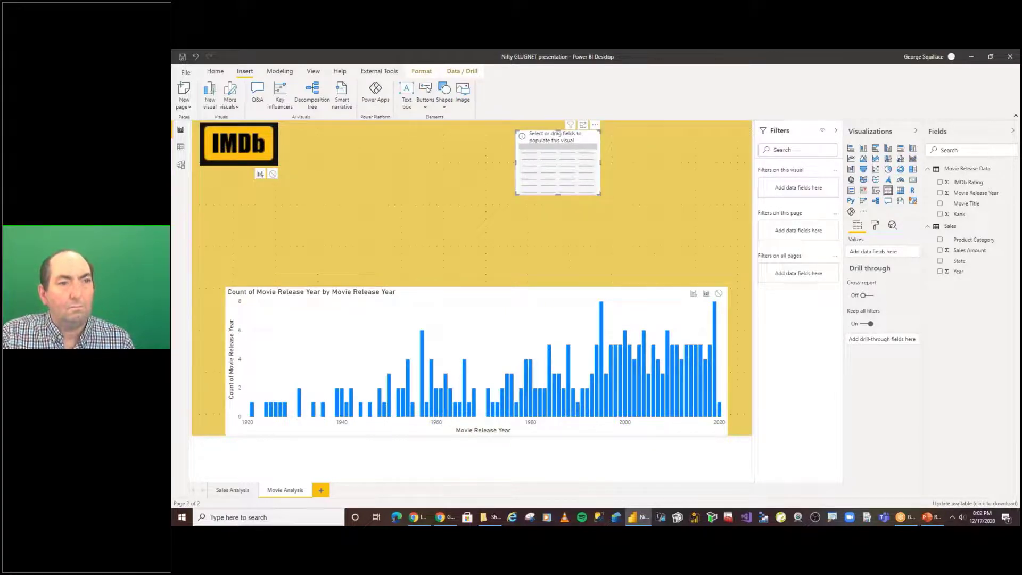
pyautogui.moveTo(727, 260); pyautogui.dragTo(737, 273)
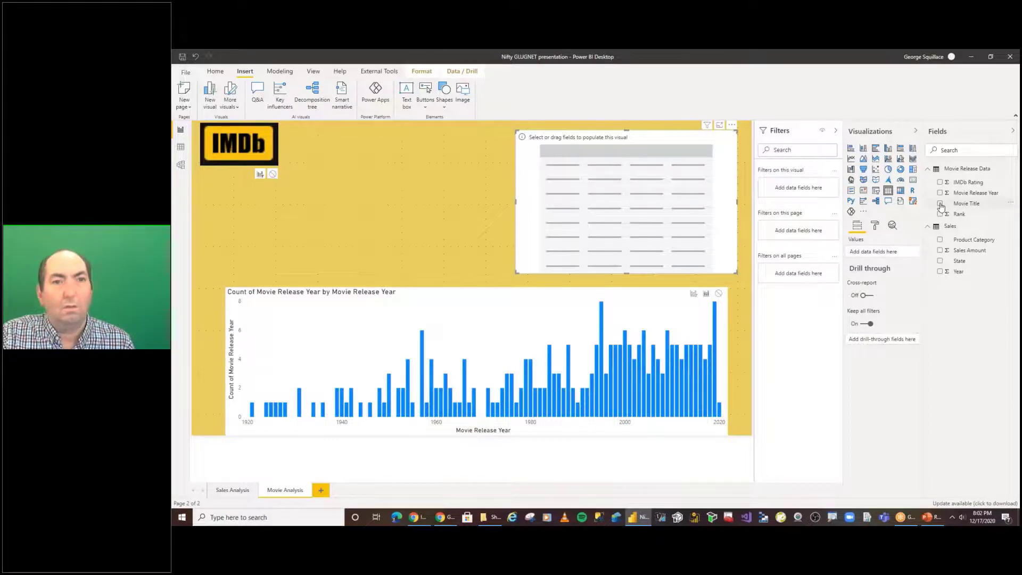
# Fill the table with the Movie Title, Rank and IMDb Rating fields.
pyautogui.click(940, 204)
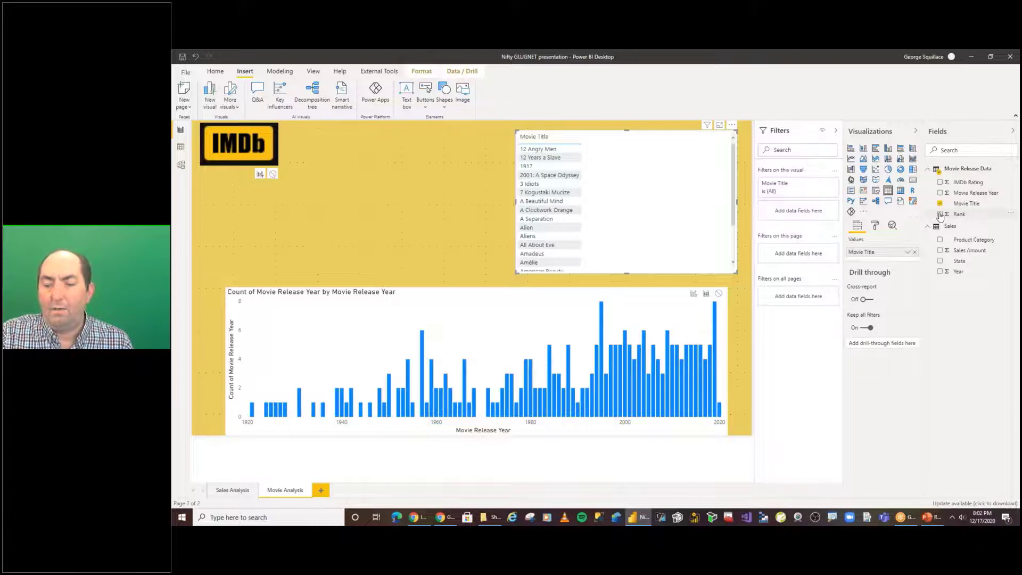
pyautogui.click(940, 214)
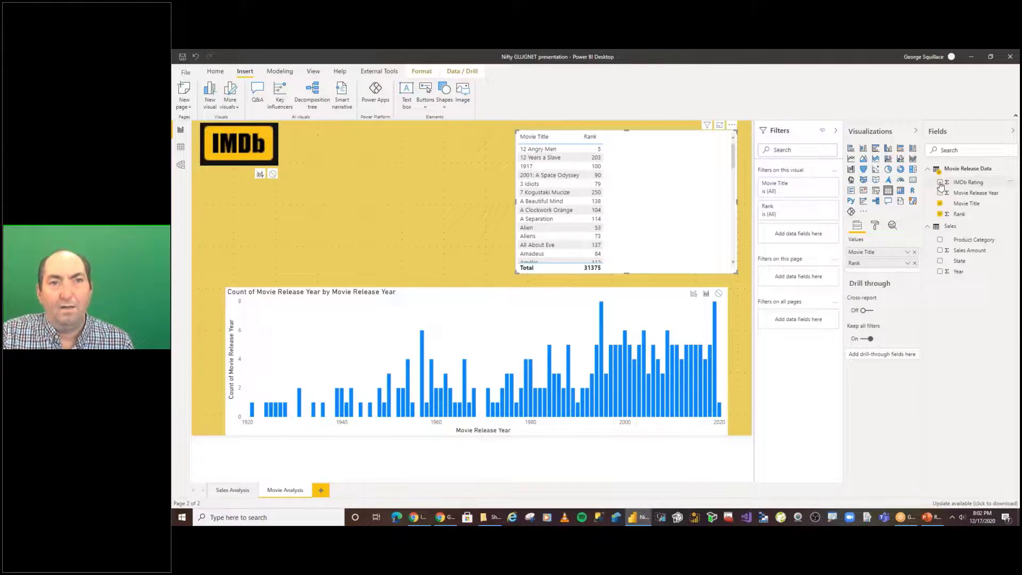
pyautogui.click(940, 182)
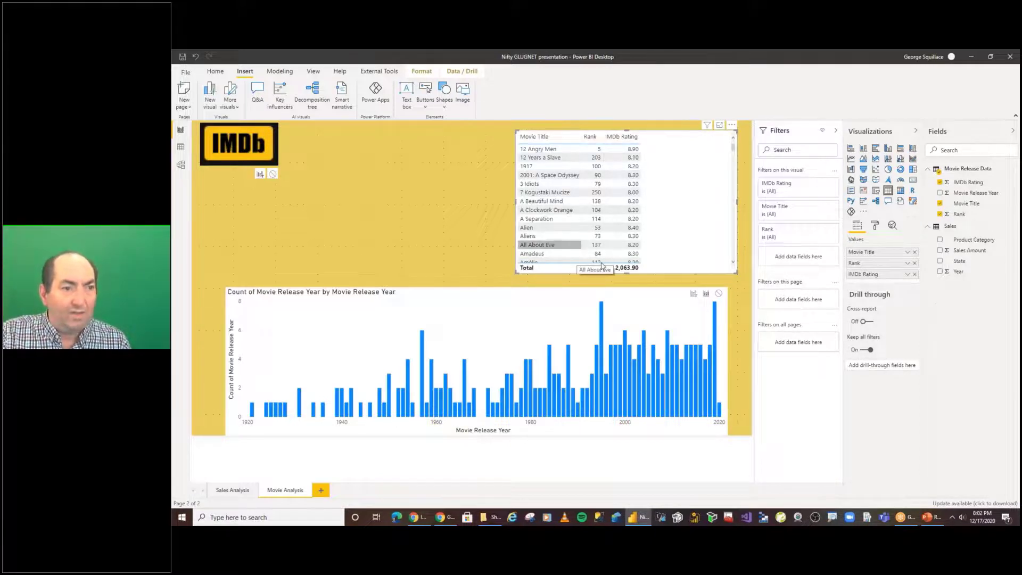
# Filter the movie table by the chart's 2009 column and by the tall column just before 1960, and clear the selection.
pyautogui.click(667, 345)
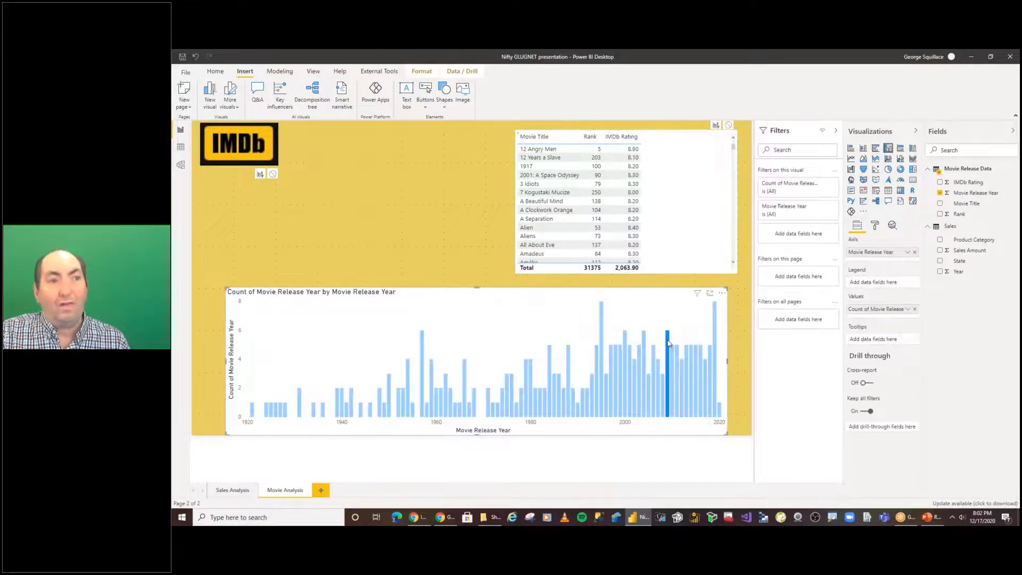
pyautogui.moveTo(669, 344)
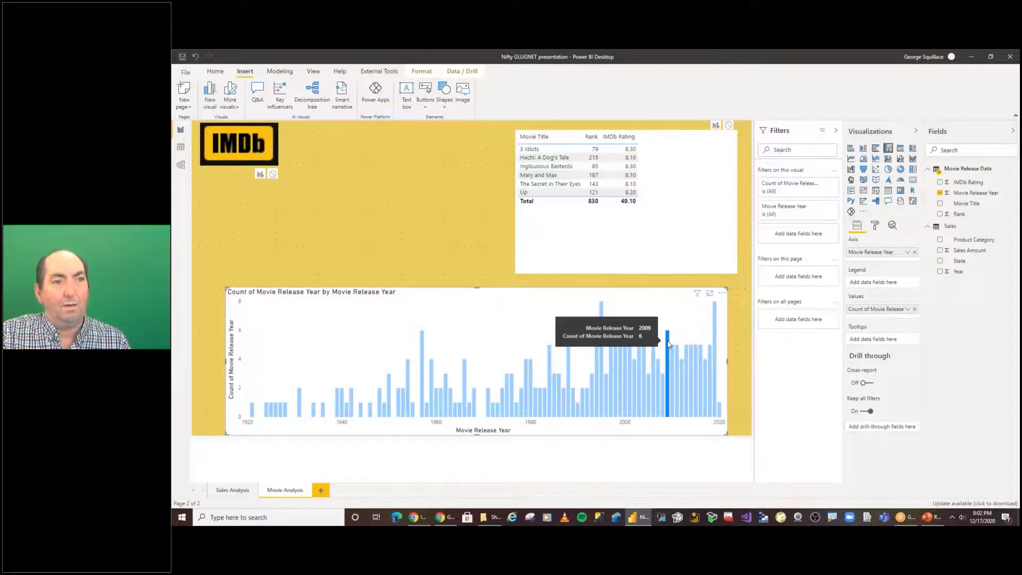
pyautogui.click(421, 342)
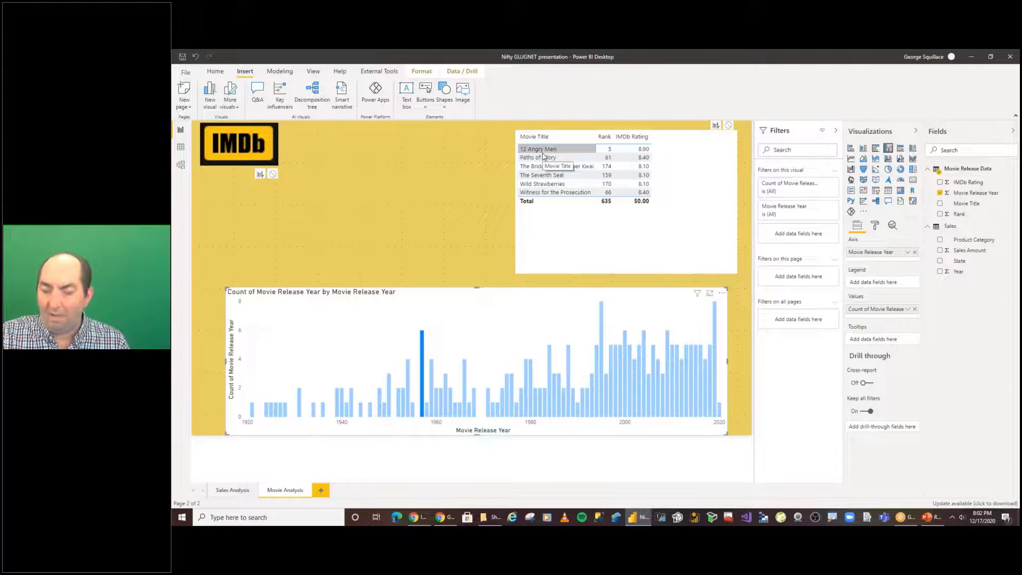
pyautogui.click(424, 349)
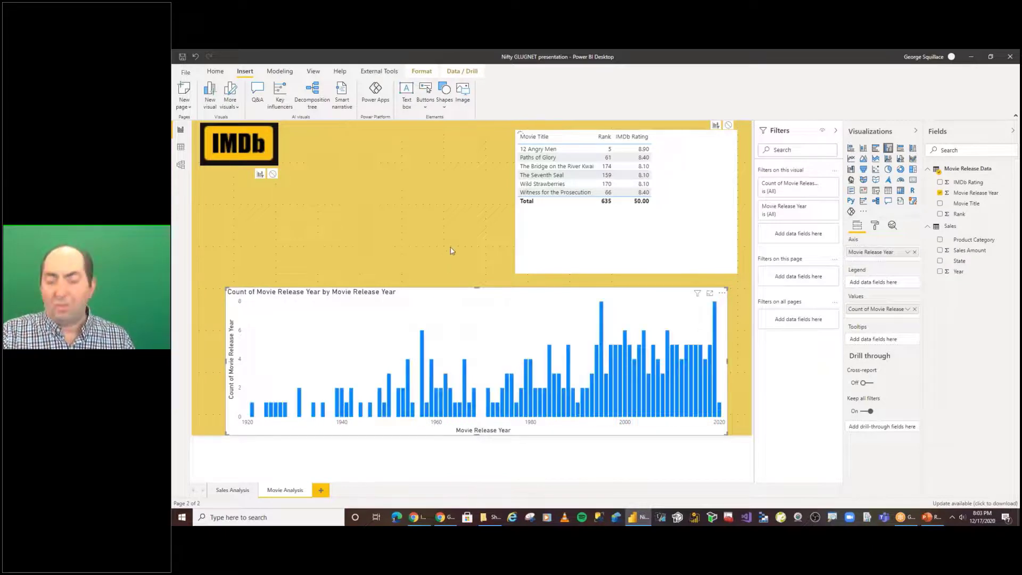
# Add a slicer for the IMDb Rating field and place it between the IMDb logo and the movie table.
pyautogui.click(493, 230)
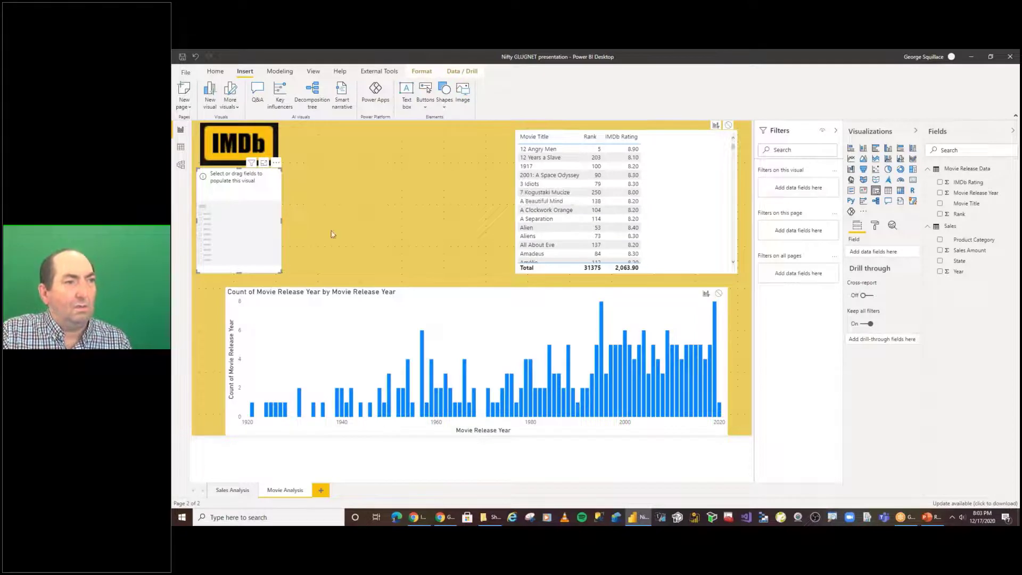
pyautogui.click(360, 227)
pyautogui.click(315, 180)
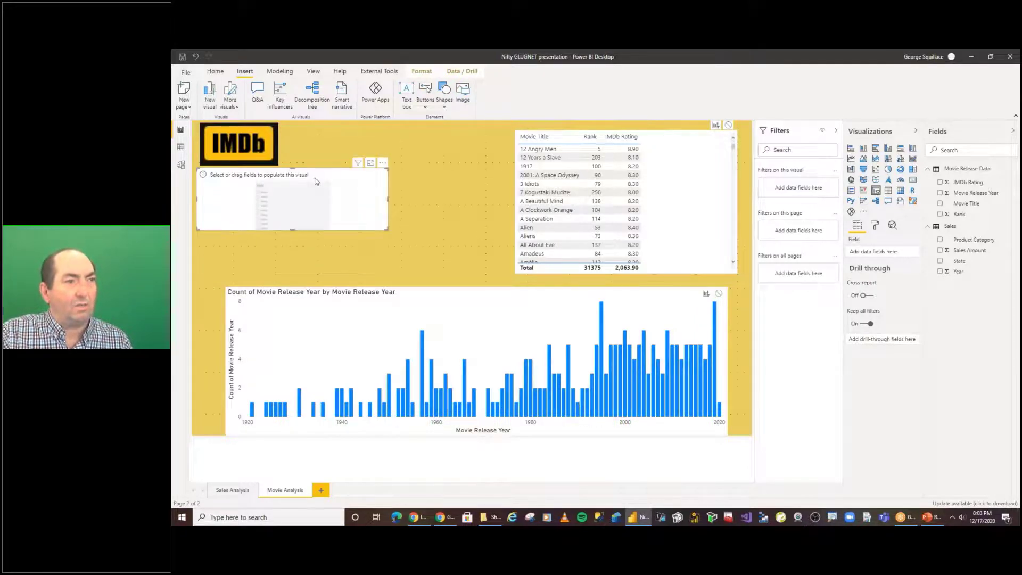
pyautogui.moveTo(313, 181); pyautogui.dragTo(417, 144)
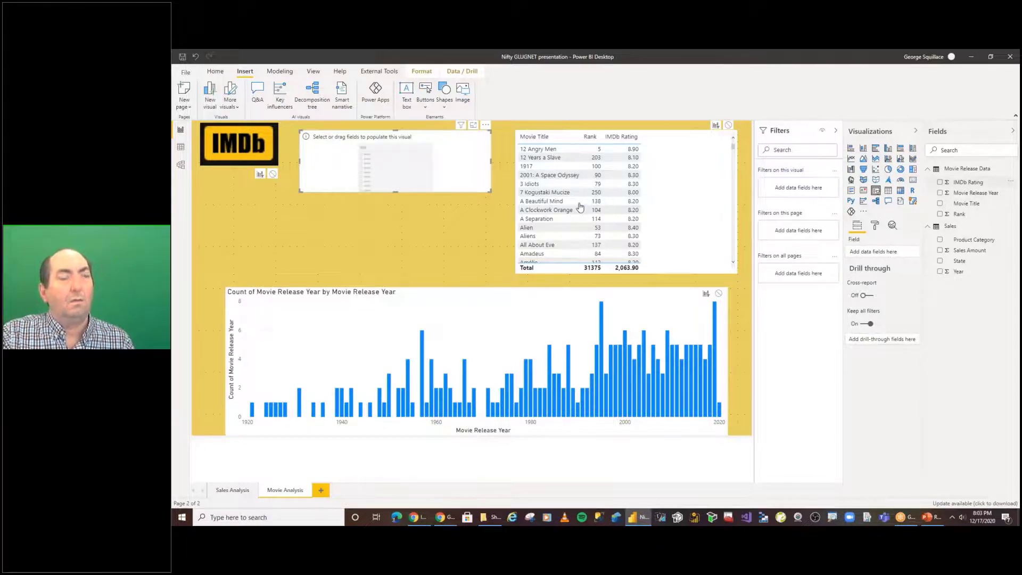
pyautogui.moveTo(580, 206); pyautogui.dragTo(385, 200)
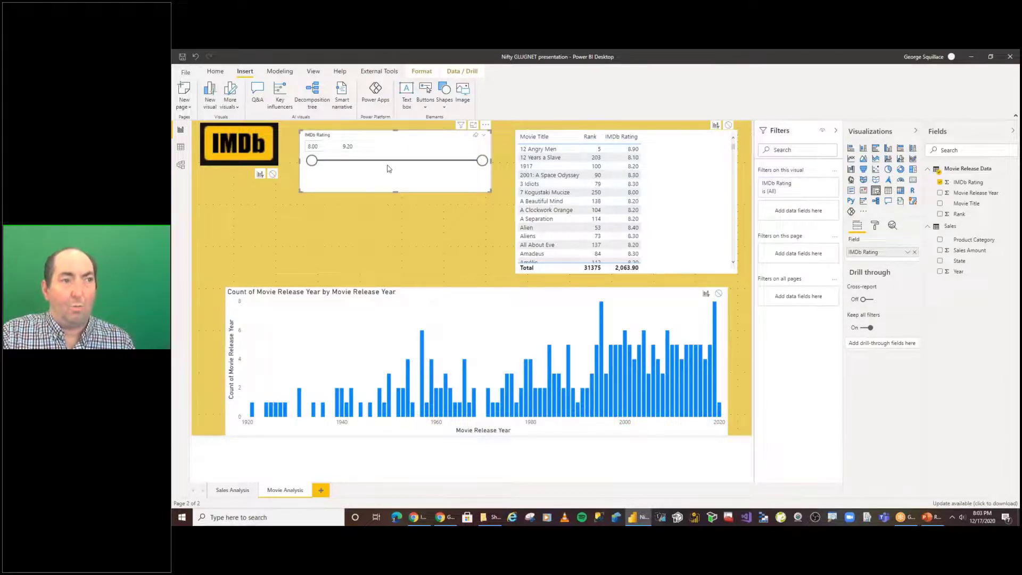
# Raise the IMDb Rating slicer's minimum in stages to 8.32, 8.48 and 8.69 to narrow the chart and table.
pyautogui.moveTo(321, 164); pyautogui.dragTo(337, 161)
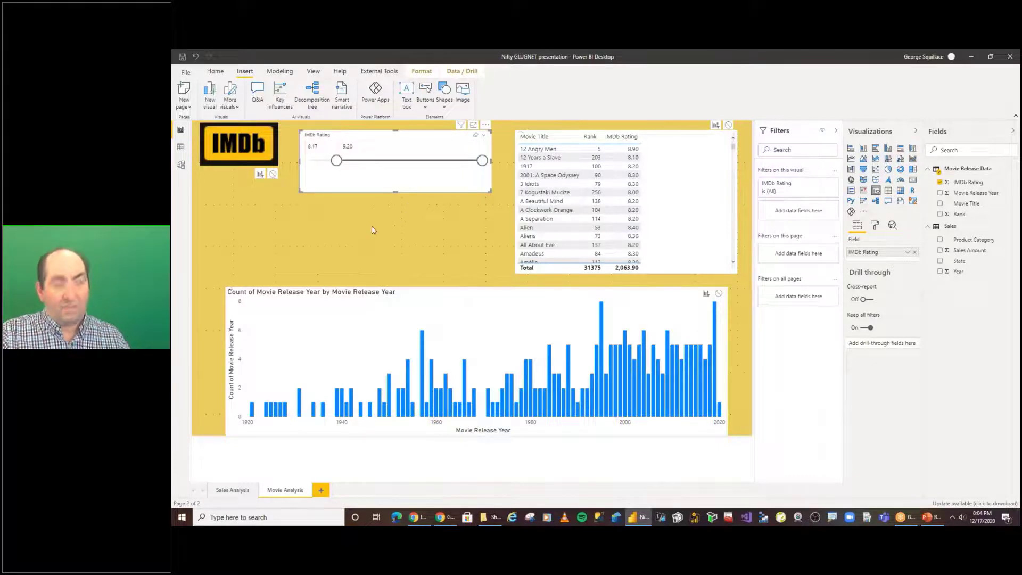
pyautogui.press('Right')
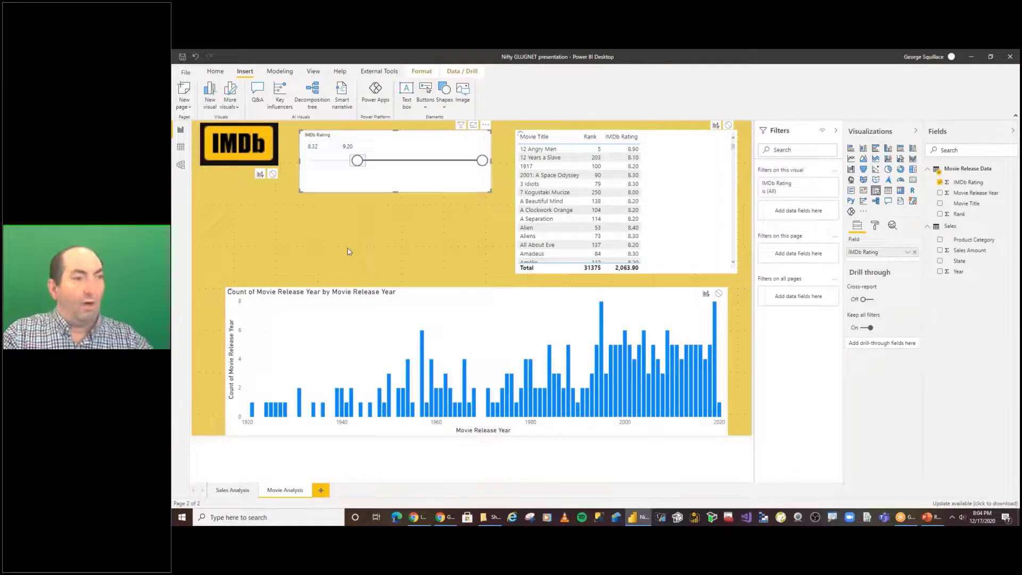
pyautogui.moveTo(318, 321)
pyautogui.mouseDown()
pyautogui.moveTo(227, 370)
pyautogui.moveTo(381, 340)
pyautogui.moveTo(284, 333)
pyautogui.mouseUp()
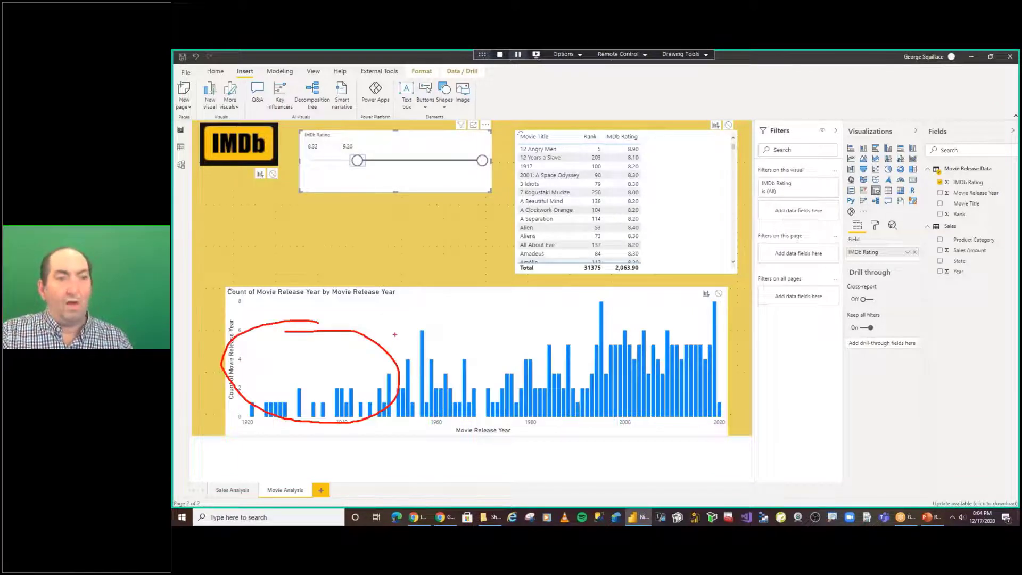
pyautogui.moveTo(687, 321)
pyautogui.mouseDown()
pyautogui.moveTo(586, 415)
pyautogui.moveTo(714, 309)
pyautogui.moveTo(639, 315)
pyautogui.mouseUp()
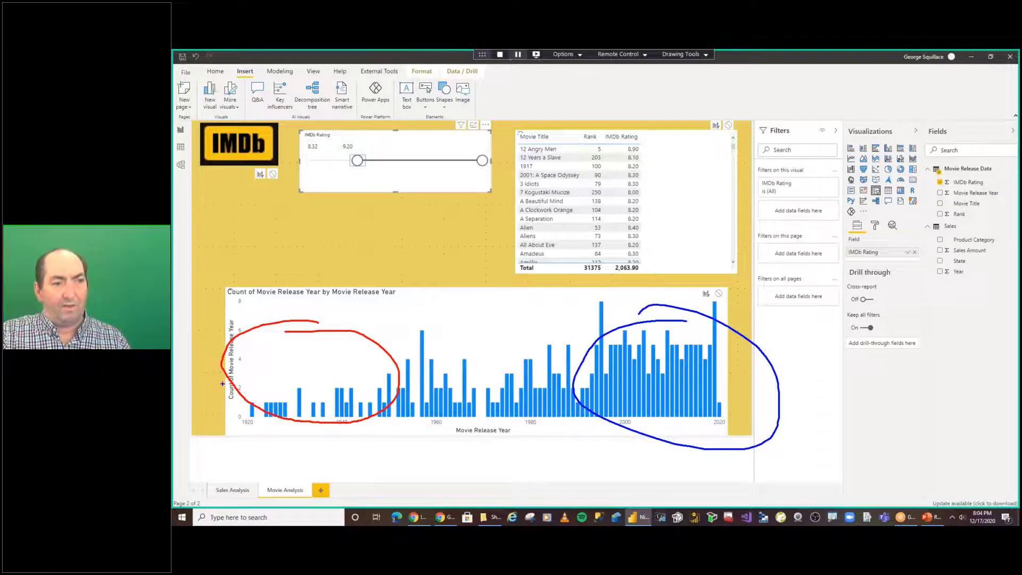
pyautogui.moveTo(247, 374); pyautogui.dragTo(739, 422)
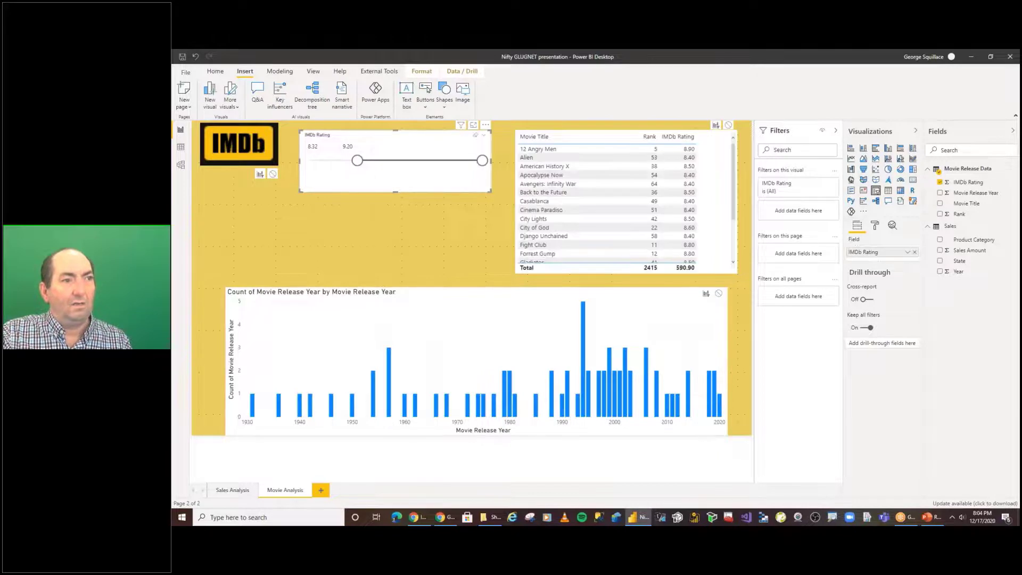
pyautogui.moveTo(367, 164); pyautogui.dragTo(390, 164)
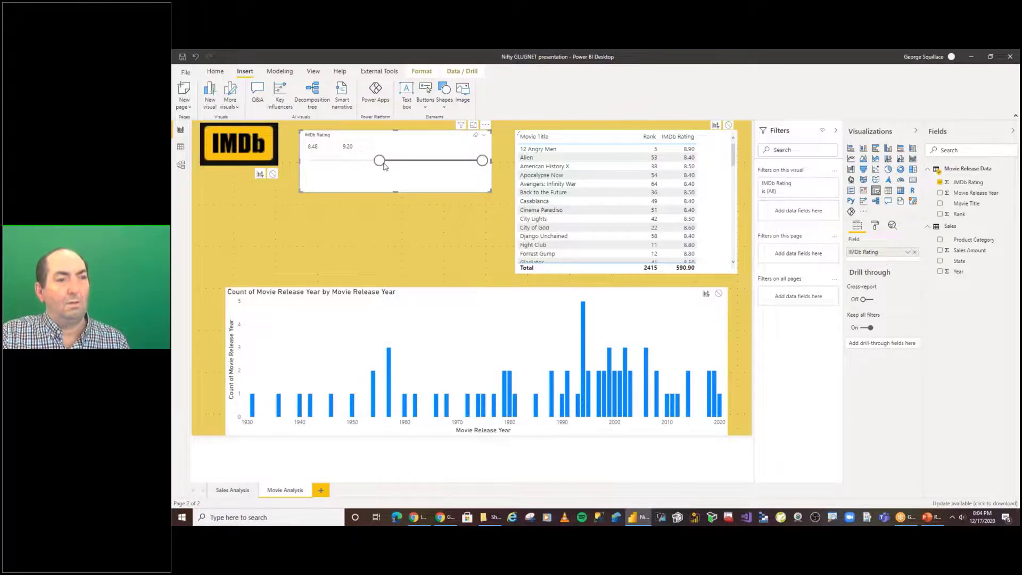
pyautogui.moveTo(383, 163); pyautogui.dragTo(414, 162)
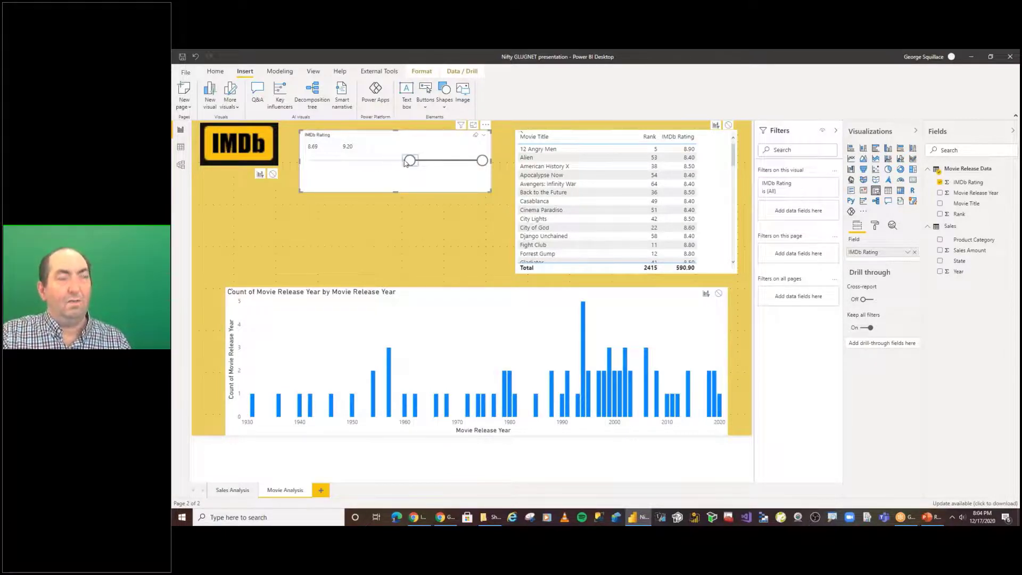
# Duplicate the IMDb Rating slicer, place the copy just above the column chart, and reset the original slicer's minimum to 8.00.
pyautogui.click(215, 72)
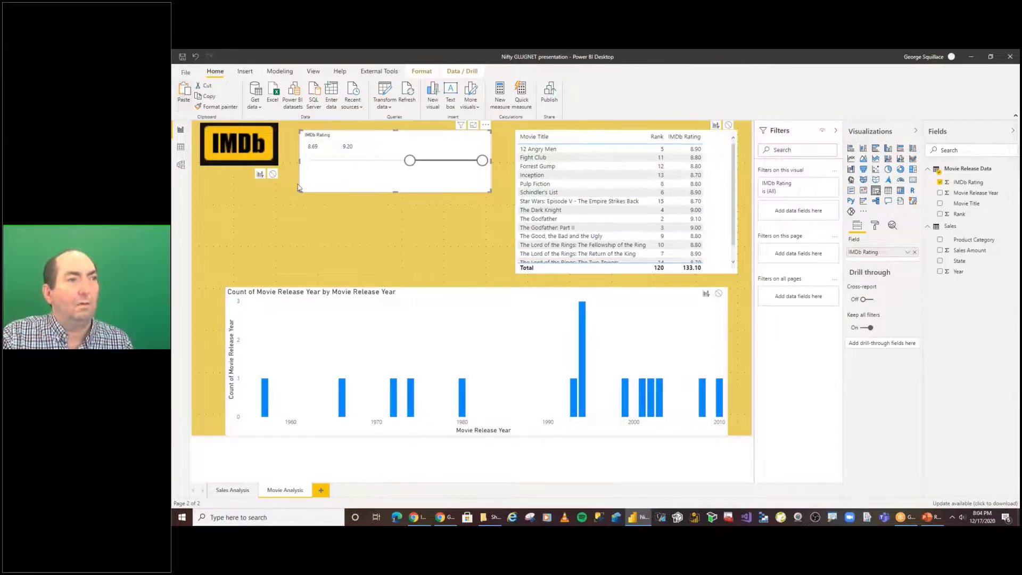
pyautogui.click(209, 99)
pyautogui.hotkey('ctrl', 'v')
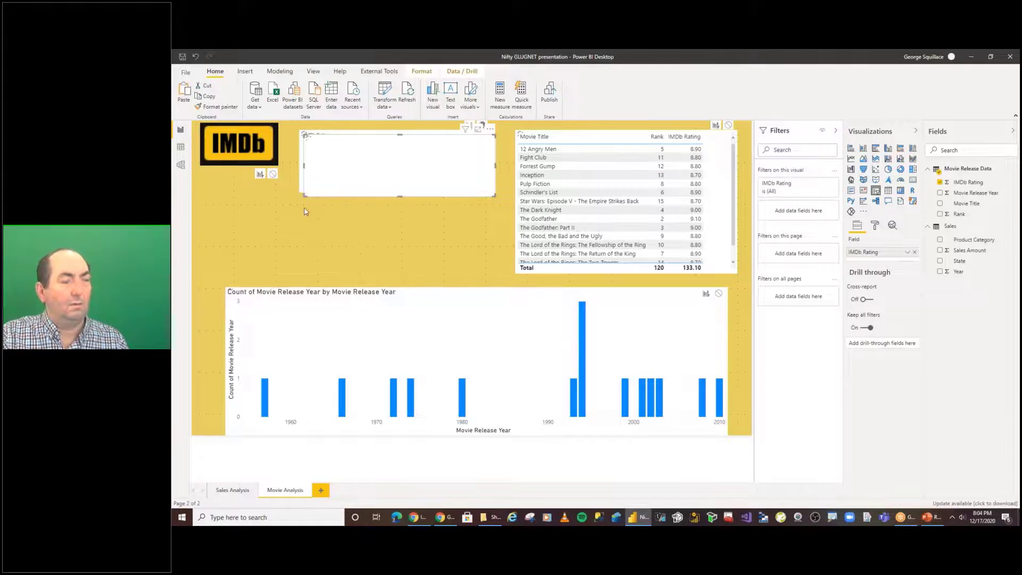
pyautogui.moveTo(306, 212); pyautogui.dragTo(292, 230)
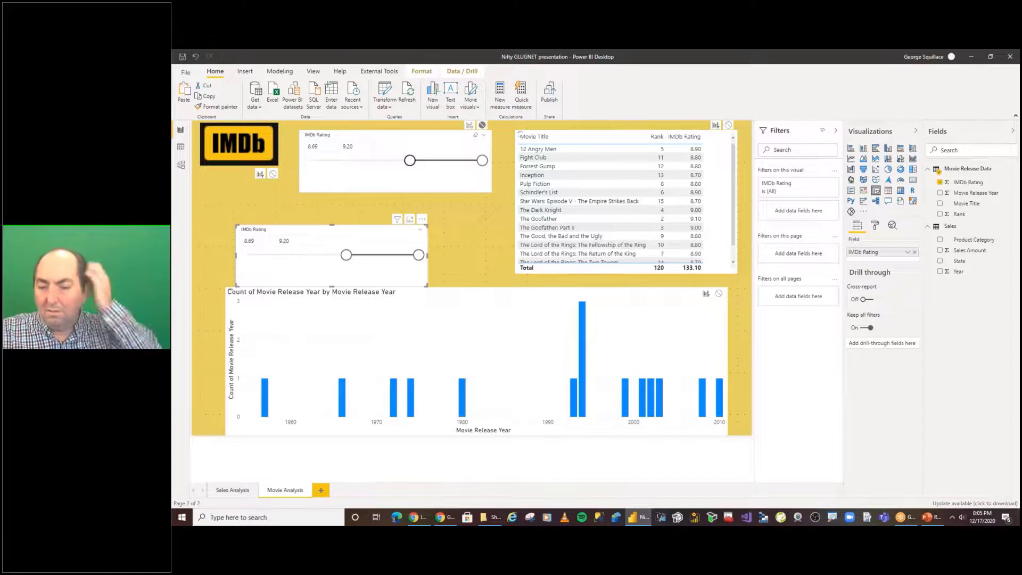
pyautogui.moveTo(410, 160); pyautogui.dragTo(318, 162)
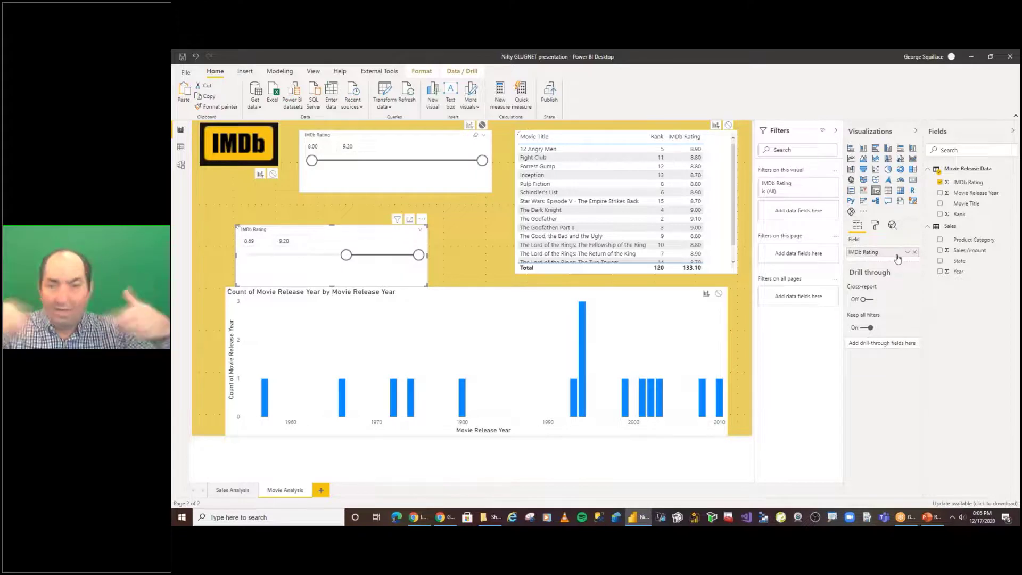
# Try the copied slicer as a list with Rank added to its fields, and delete it.
pyautogui.click(940, 213)
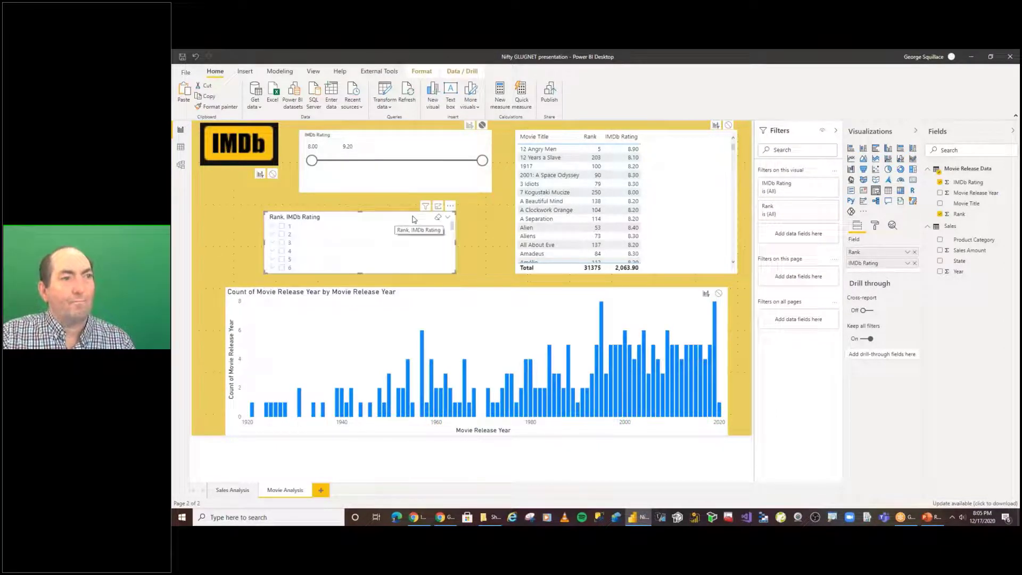
pyautogui.click(448, 220)
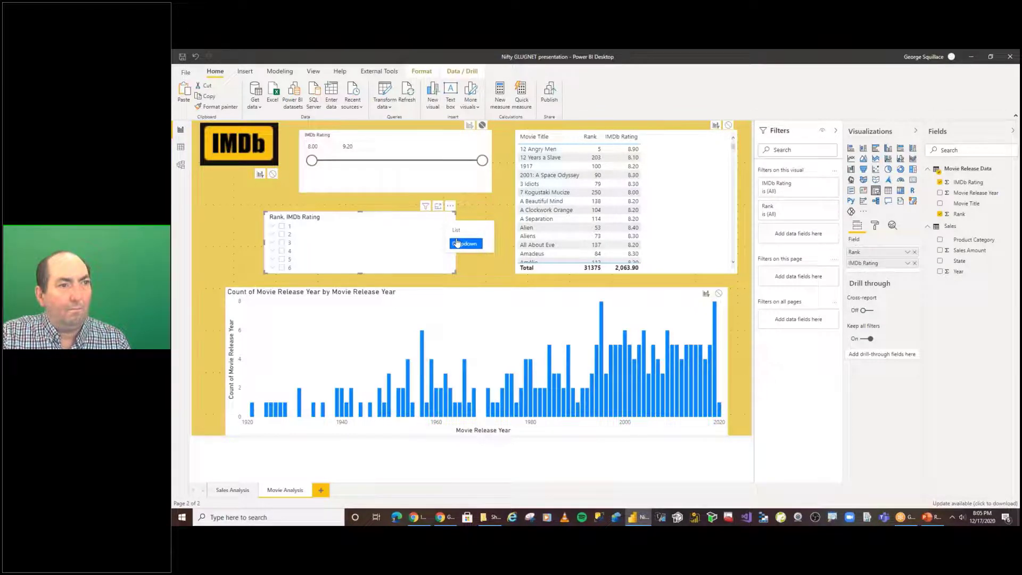
pyautogui.click(457, 232)
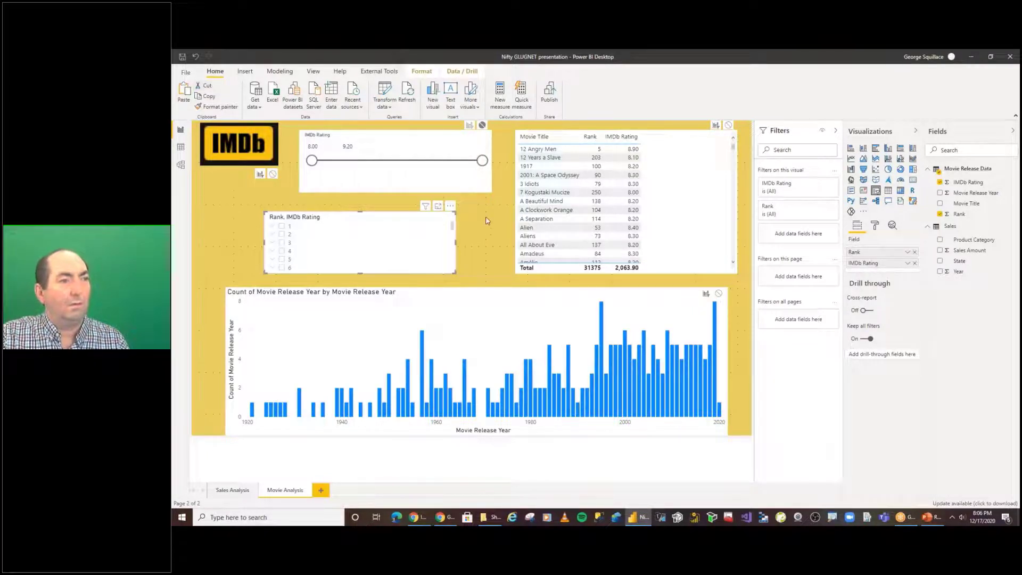
pyautogui.press('Delete')
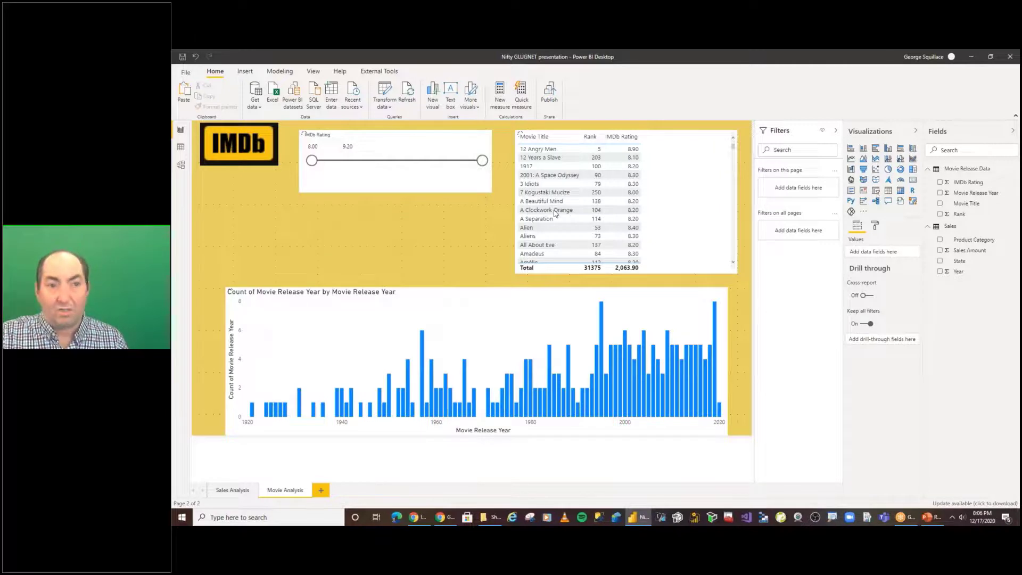
# Set up a slicer for Rank alone beneath the IMDb Rating slicer and limit it to ranks 1 through 93.
pyautogui.hotkey('ctrl', 'z')
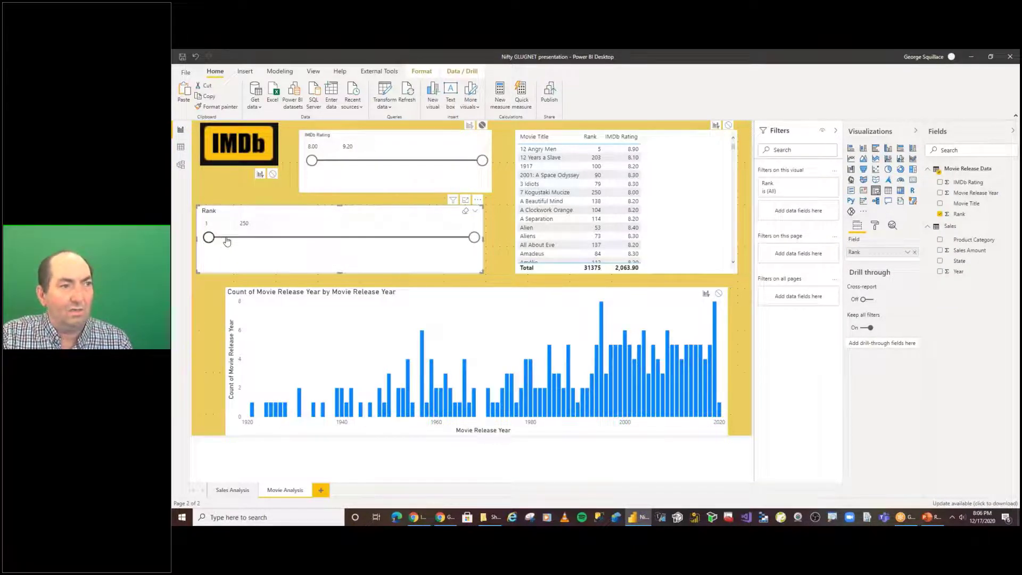
pyautogui.click(256, 237)
pyautogui.moveTo(256, 237); pyautogui.dragTo(281, 245)
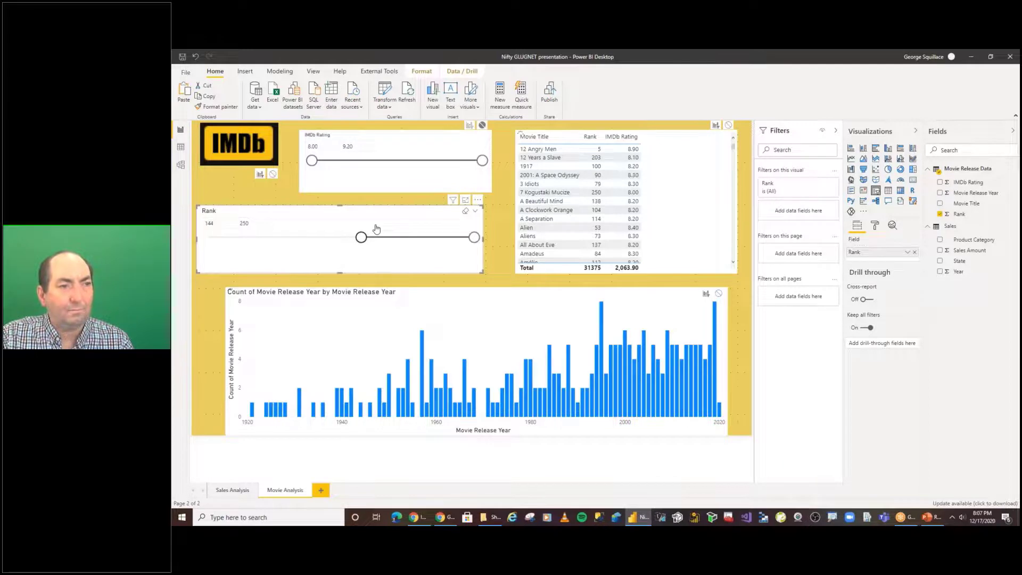
pyautogui.moveTo(361, 236); pyautogui.dragTo(209, 237)
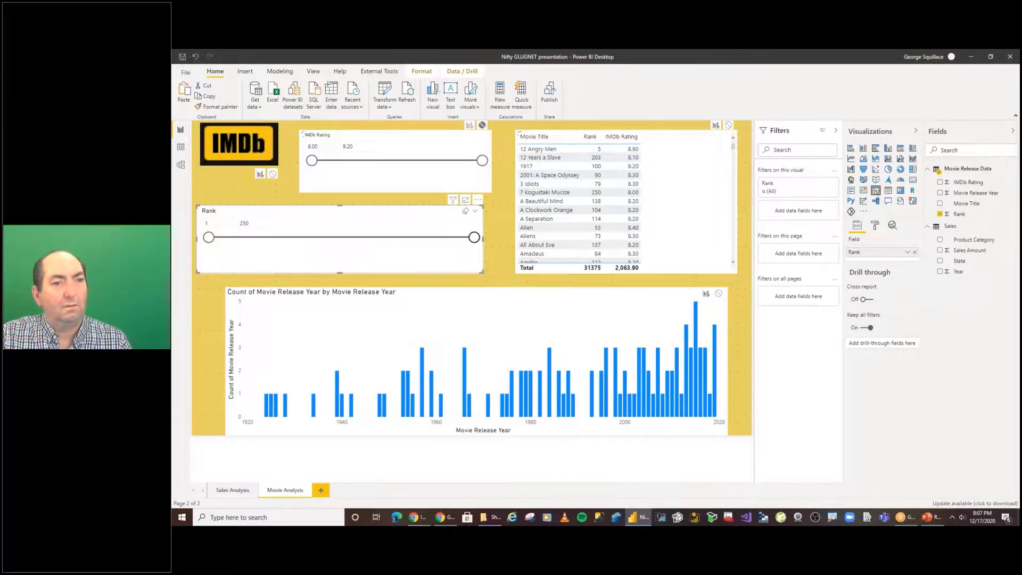
pyautogui.moveTo(475, 237); pyautogui.dragTo(351, 237)
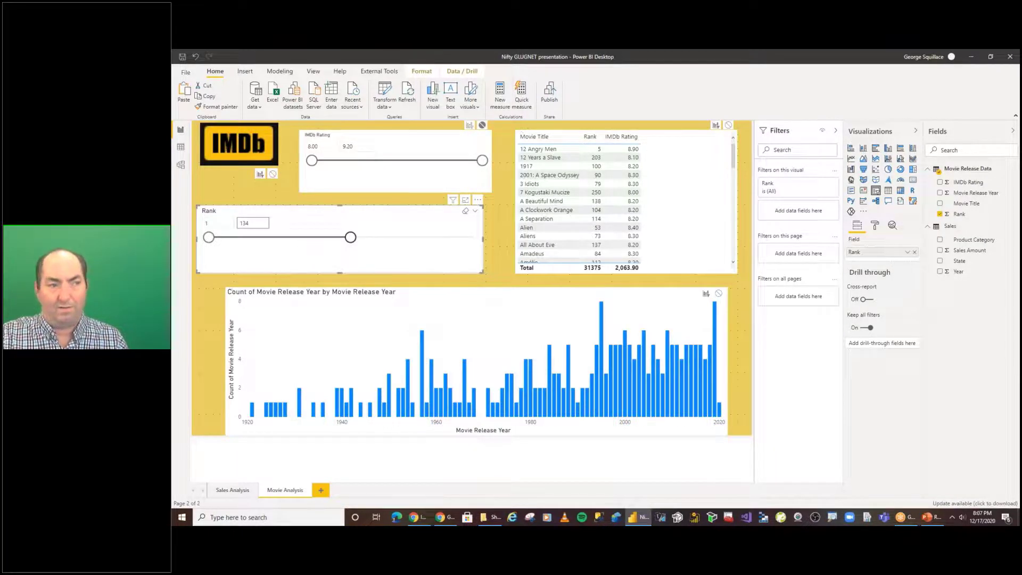
pyautogui.moveTo(351, 237); pyautogui.dragTo(306, 237)
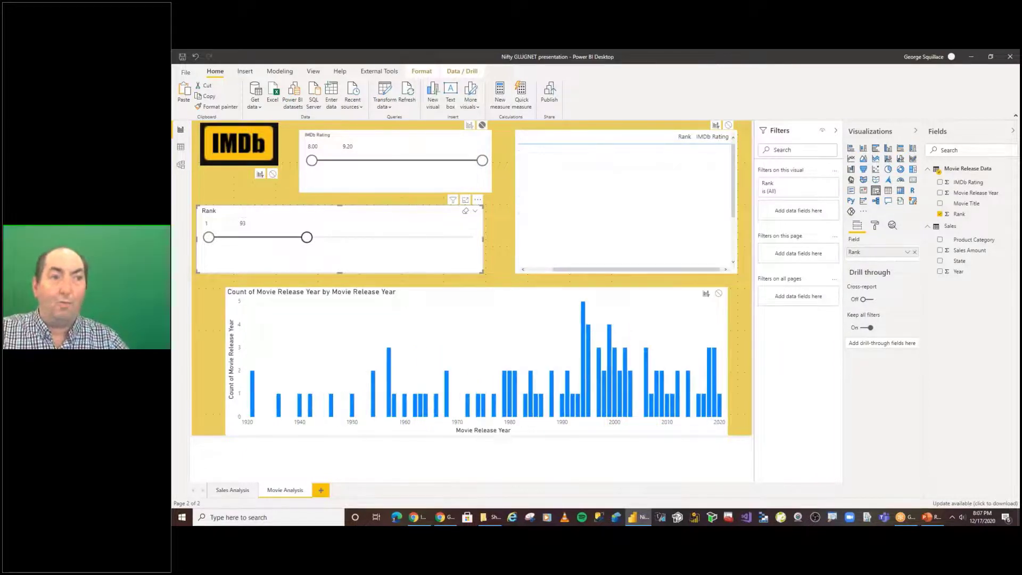
pyautogui.click(535, 270)
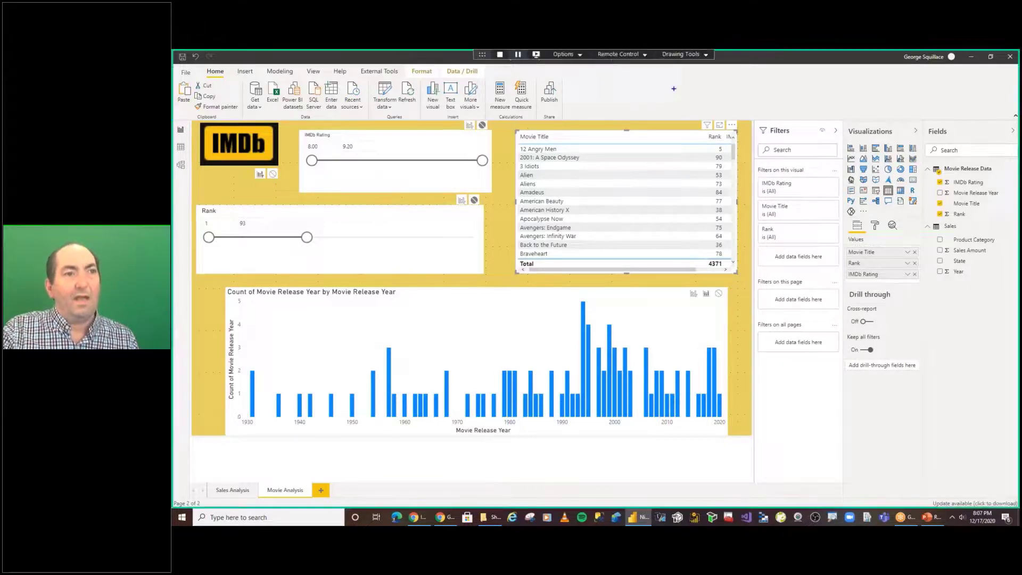
pyautogui.moveTo(674, 89)
pyautogui.mouseDown()
pyautogui.moveTo(589, 88)
pyautogui.moveTo(548, 70)
pyautogui.moveTo(547, 117)
pyautogui.moveTo(565, 78)
pyautogui.mouseUp()
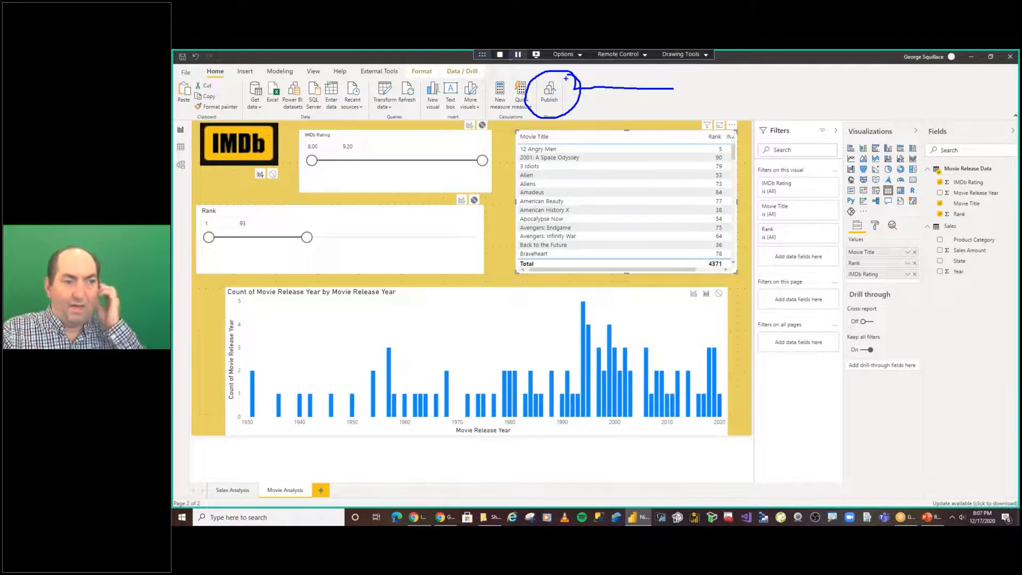
pyautogui.press('Escape')
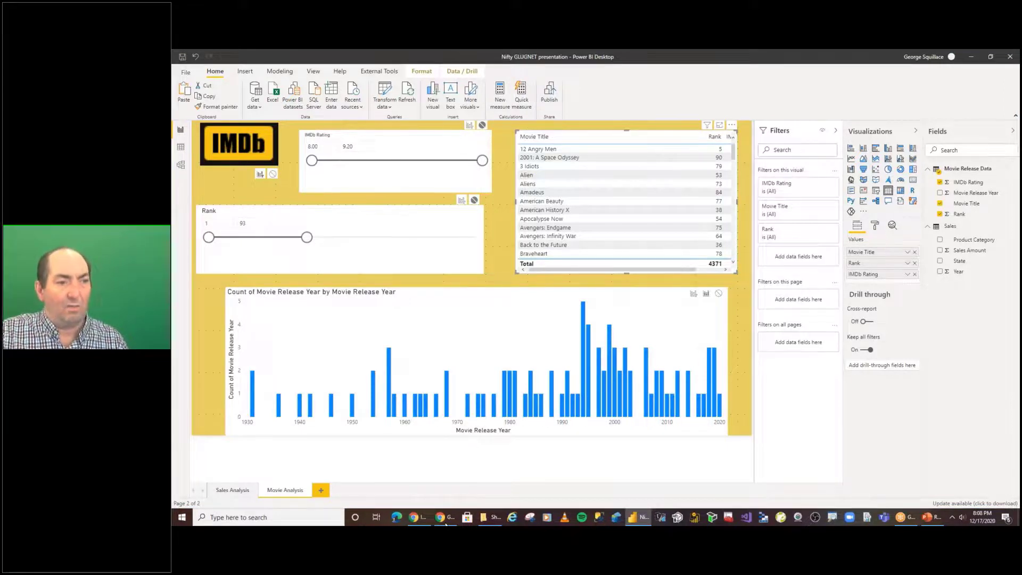
# Switch to Chrome, load the Power BI website in the Bing tab, and sign in to the Power BI service.
pyautogui.click(420, 520)
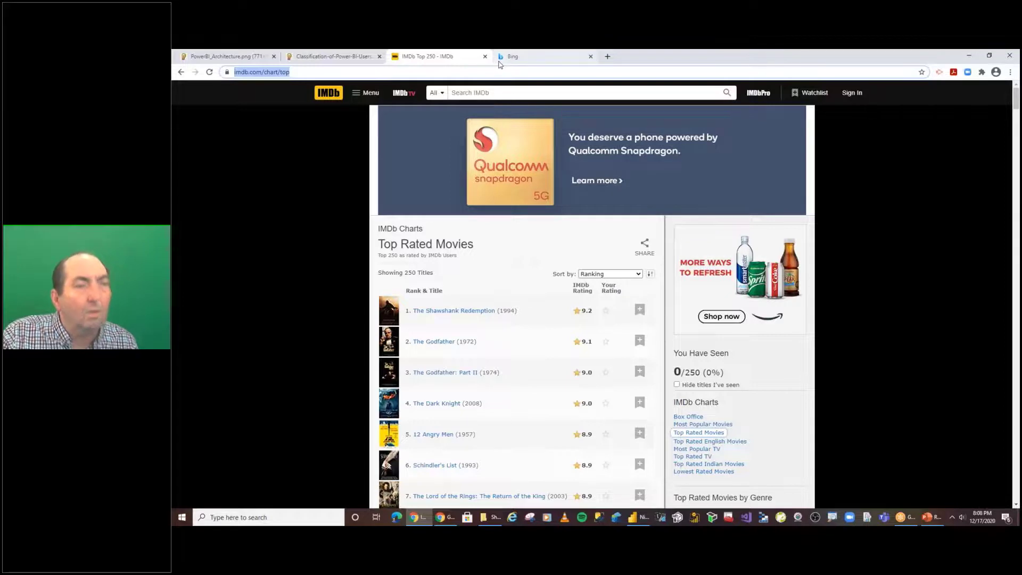
pyautogui.click(500, 61)
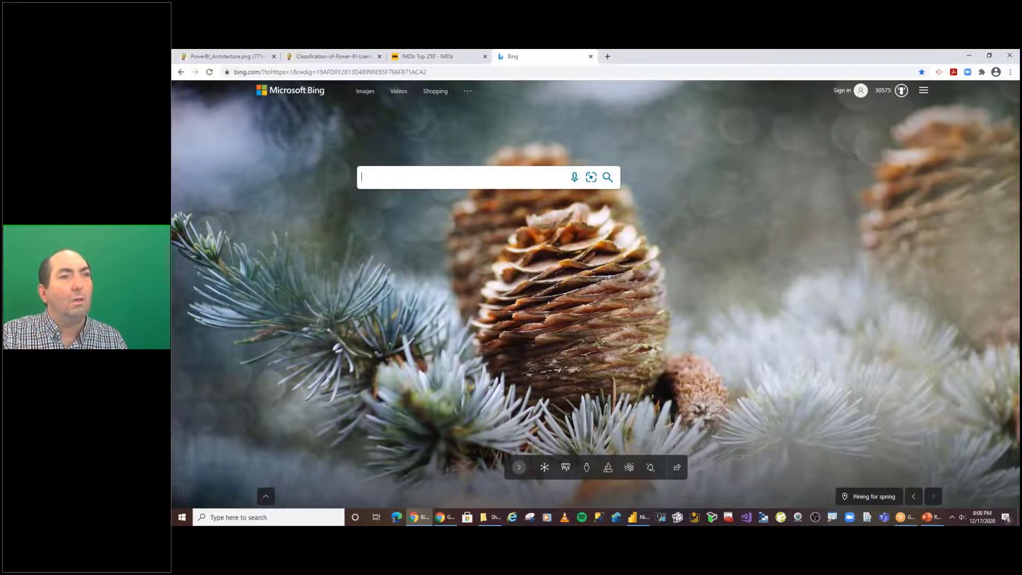
pyautogui.click(476, 73)
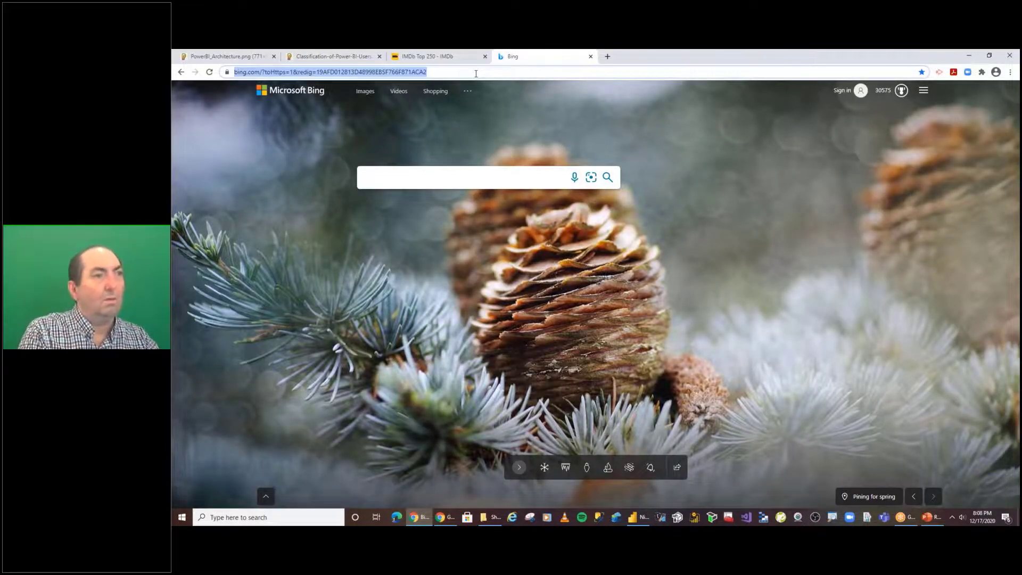
pyautogui.write('powerbi')
pyautogui.press('Return')
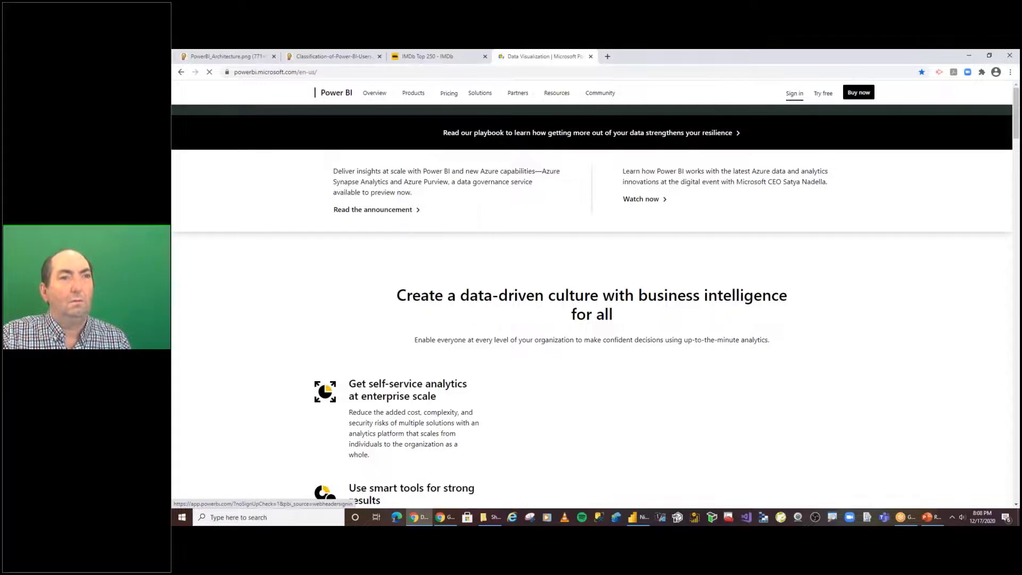
pyautogui.click(794, 93)
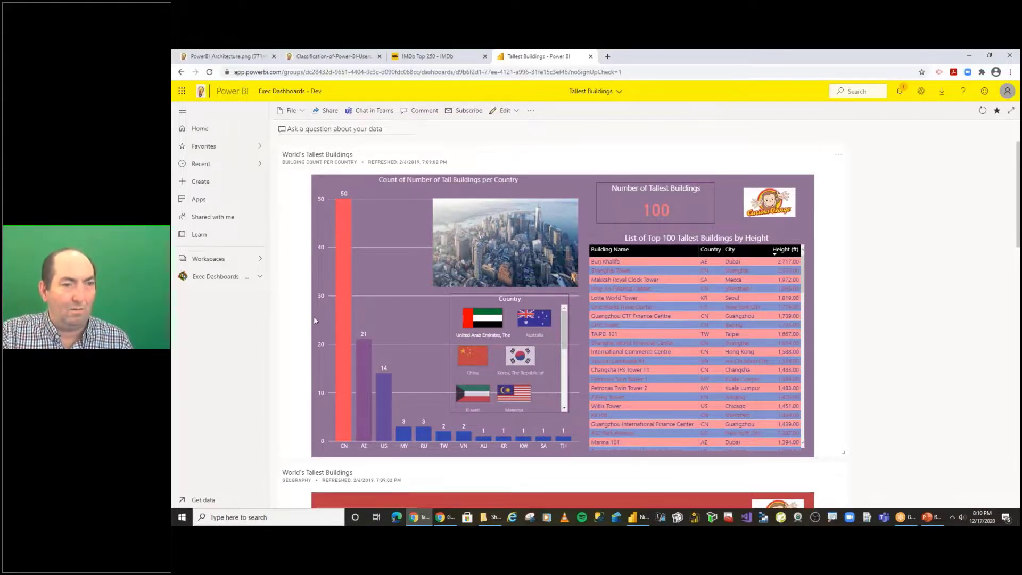
# Switch to PowerPoint and start the slide show from the Resources slide.
pyautogui.click(935, 523)
pyautogui.scroll(-10, 387, 293)
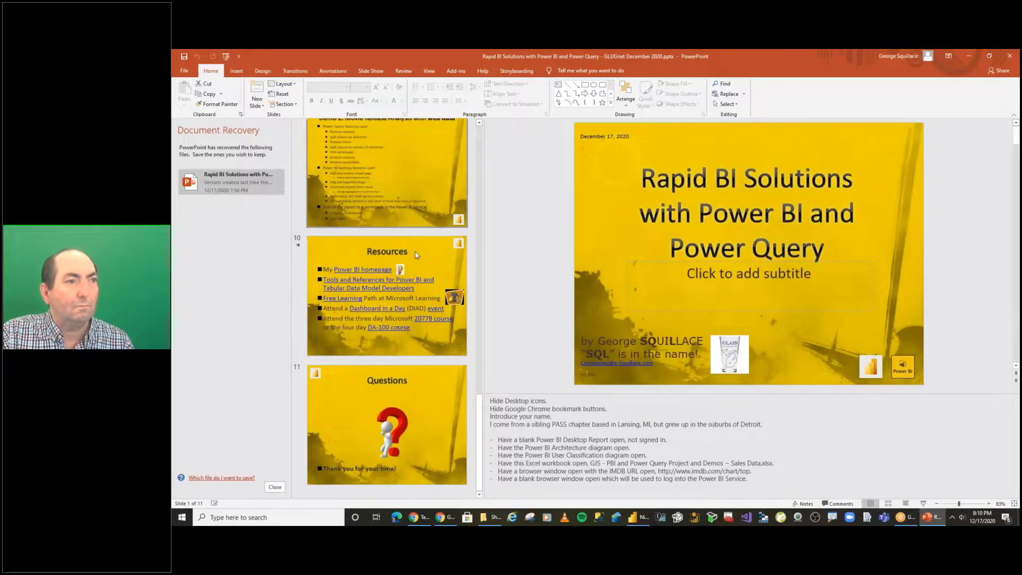
pyautogui.click(426, 259)
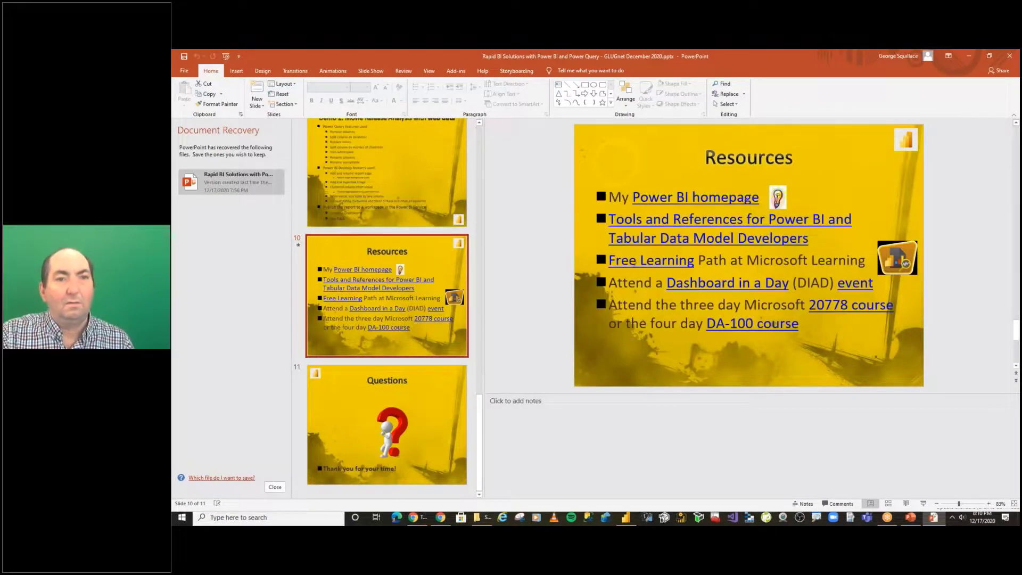
pyautogui.hotkey('shift', 'F5')
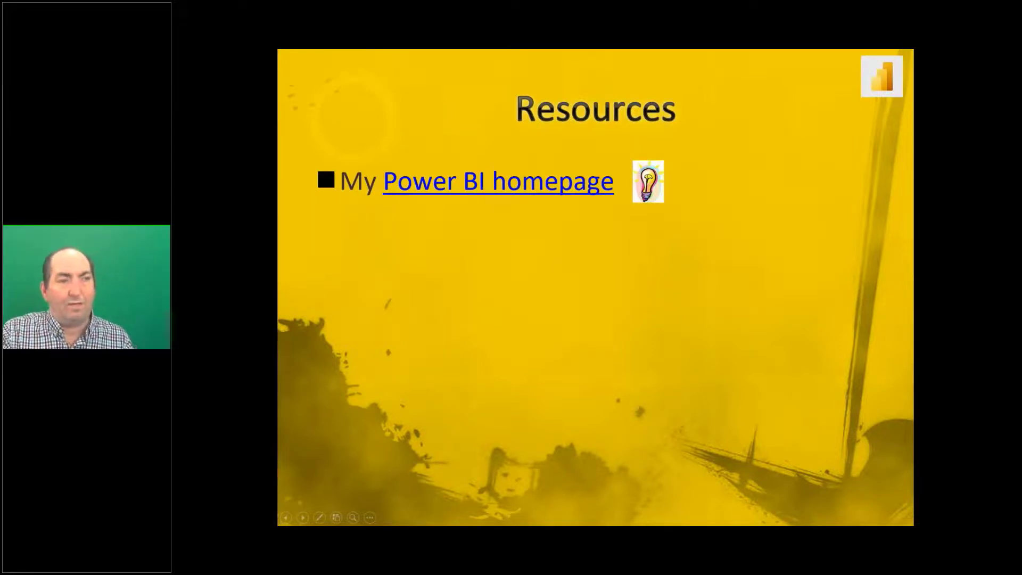
# Open the Power BI homepage link from the Resources slide and search the page for "lic".
pyautogui.click(482, 183)
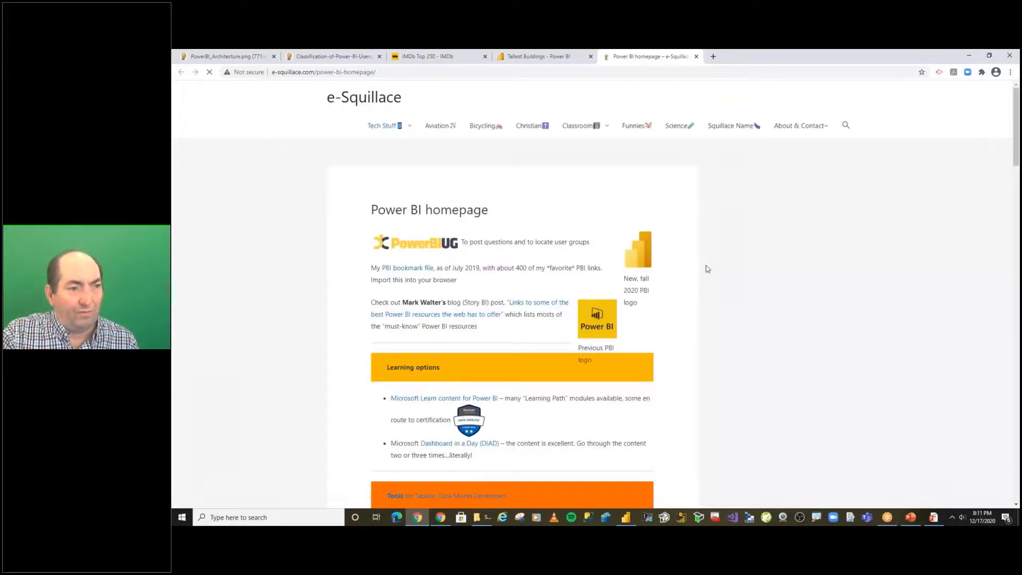
pyautogui.scroll(-3, 705, 267)
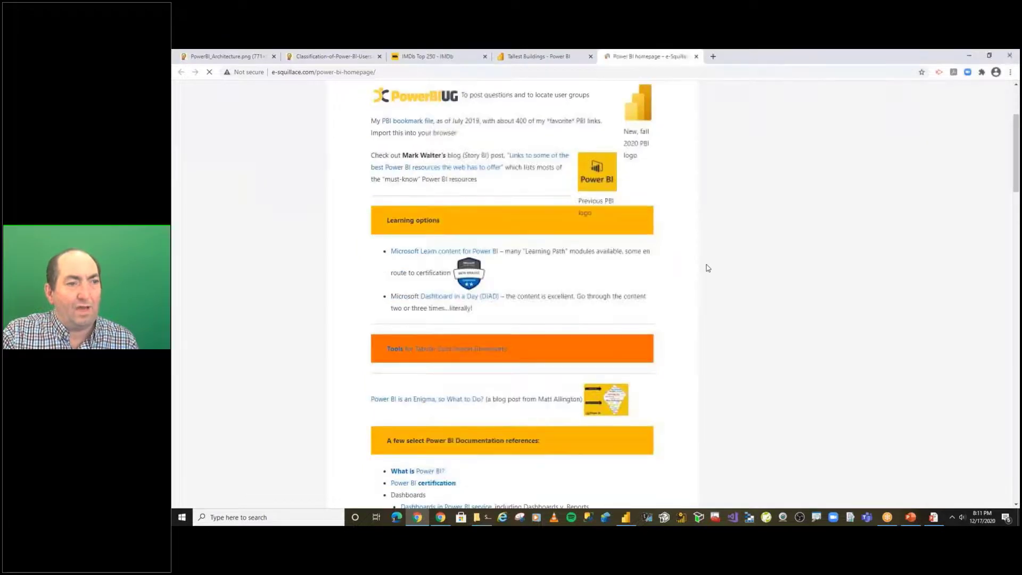
pyautogui.scroll(-10, 708, 268)
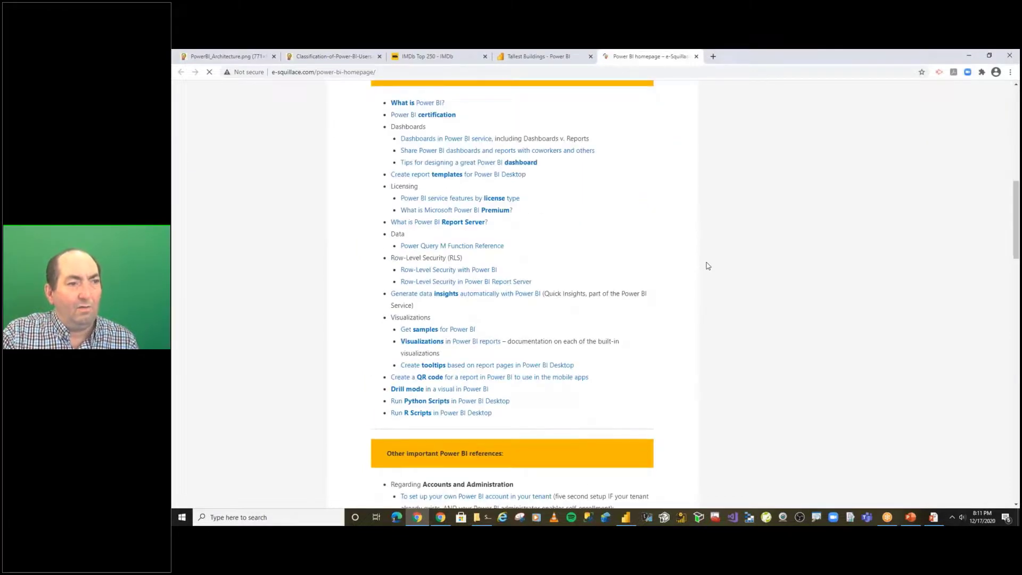
pyautogui.scroll(-2, 708, 264)
pyautogui.hotkey('ctrl', 'f')
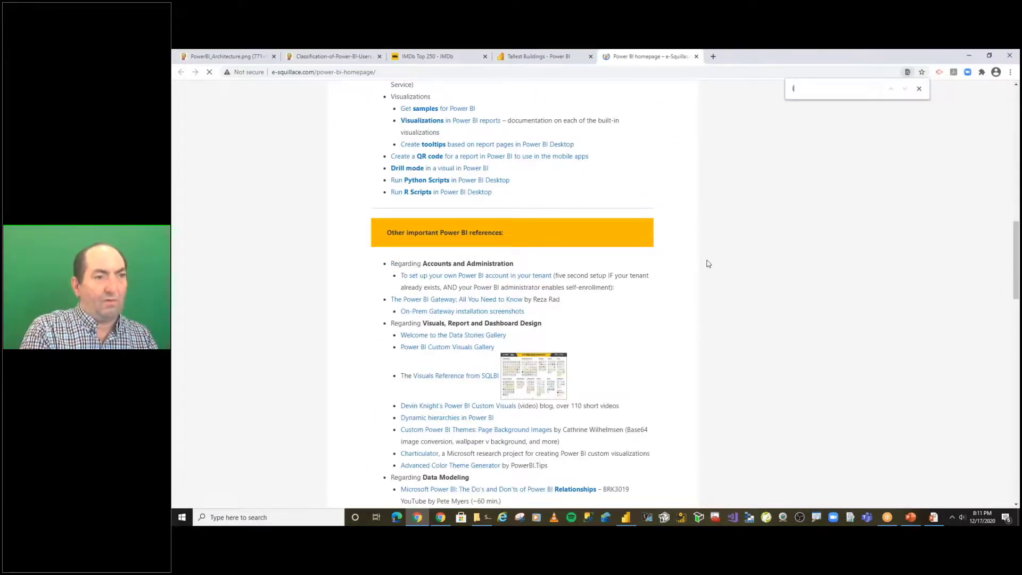
pyautogui.write('lic')
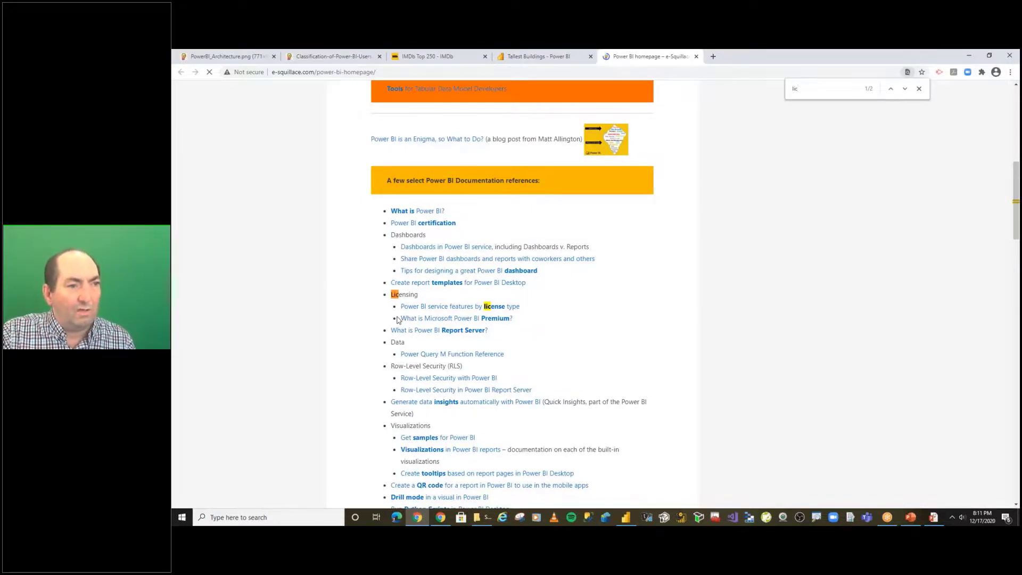
# Highlight the links about Power BI service features by license type and Microsoft Power BI Premium under Licensing.
pyautogui.moveTo(396, 318); pyautogui.dragTo(530, 325)
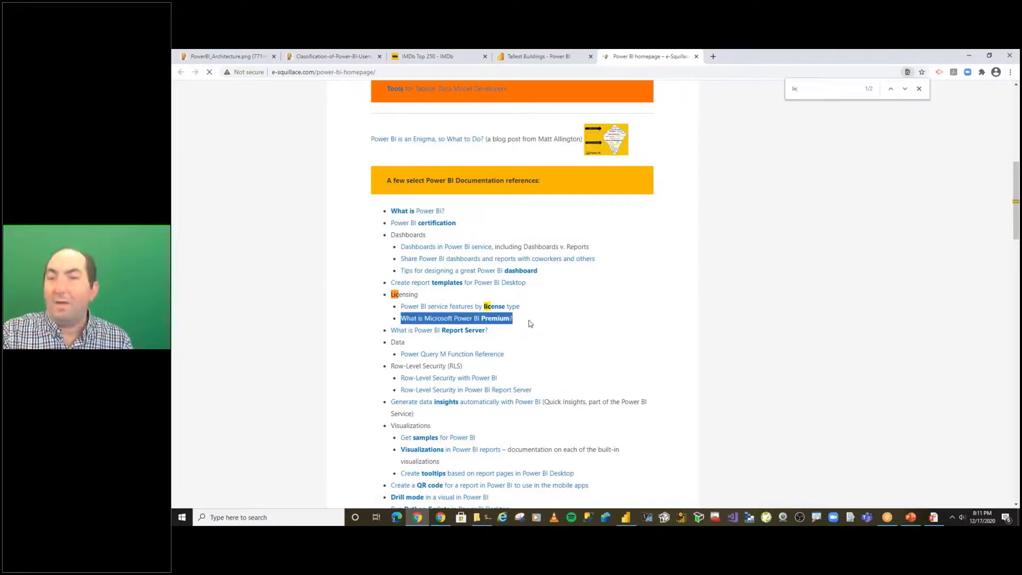
pyautogui.click(531, 321)
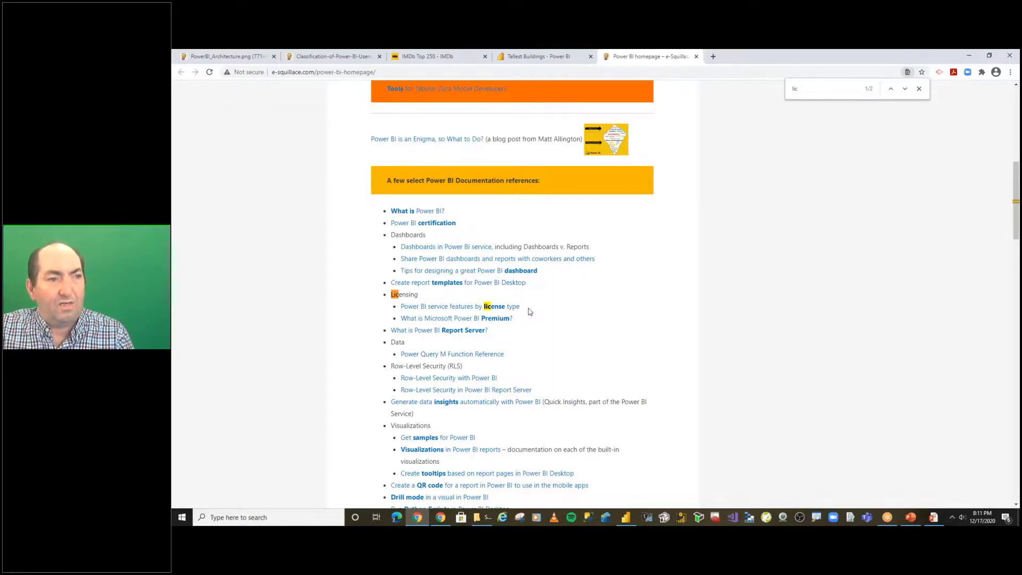
pyautogui.moveTo(527, 309); pyautogui.dragTo(398, 311)
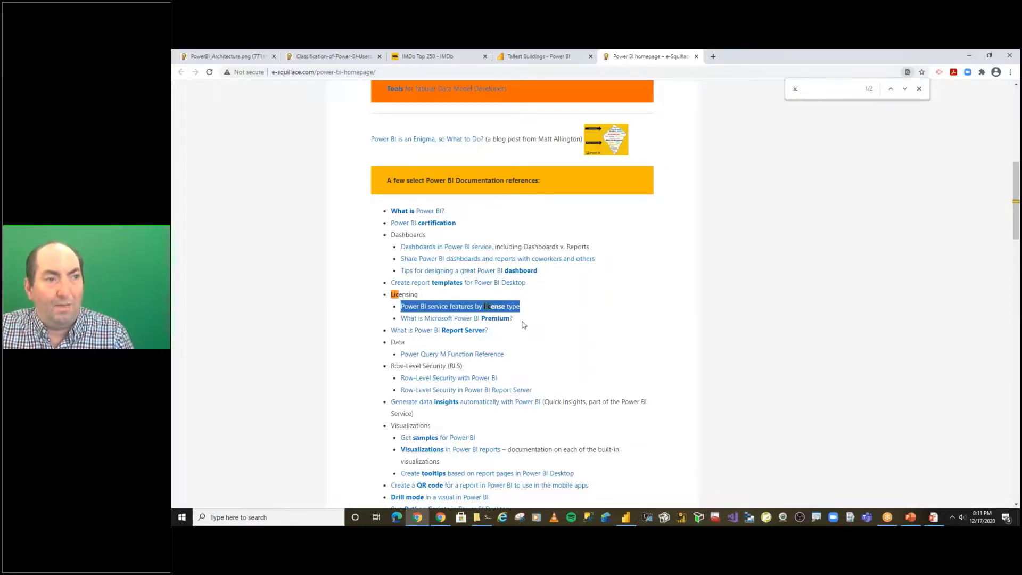
pyautogui.moveTo(520, 319); pyautogui.dragTo(402, 323)
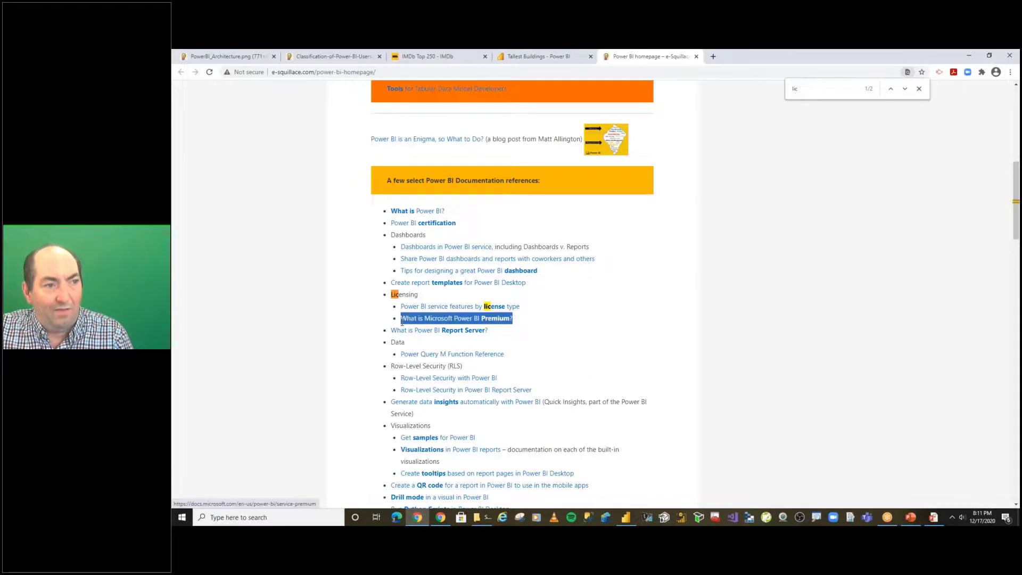
pyautogui.click(587, 326)
# Search the homepage for a person's first name, and load bibrainz.com in a new browser tab.
pyautogui.hotkey('ctrl', 'f')
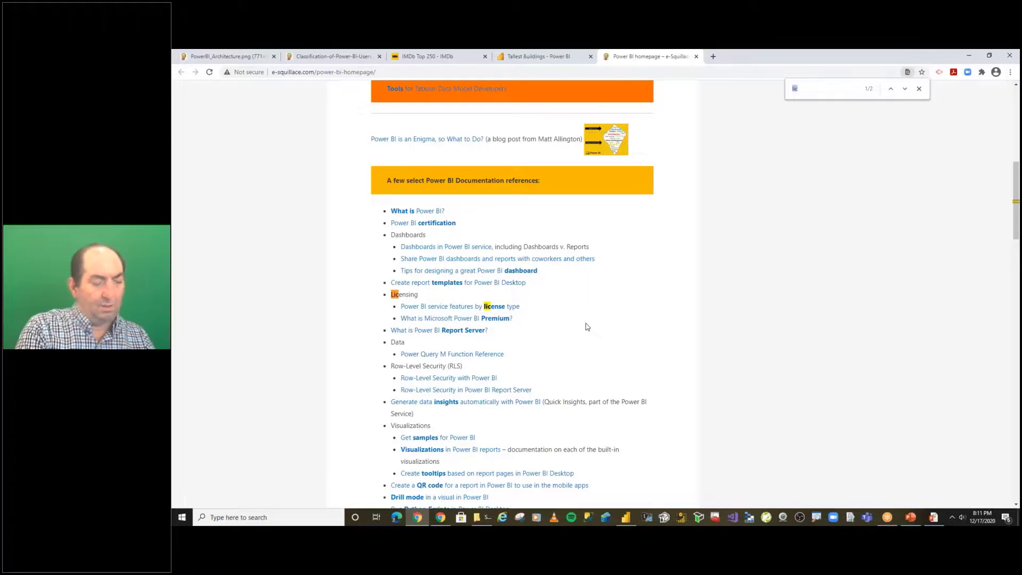
pyautogui.write('mike')
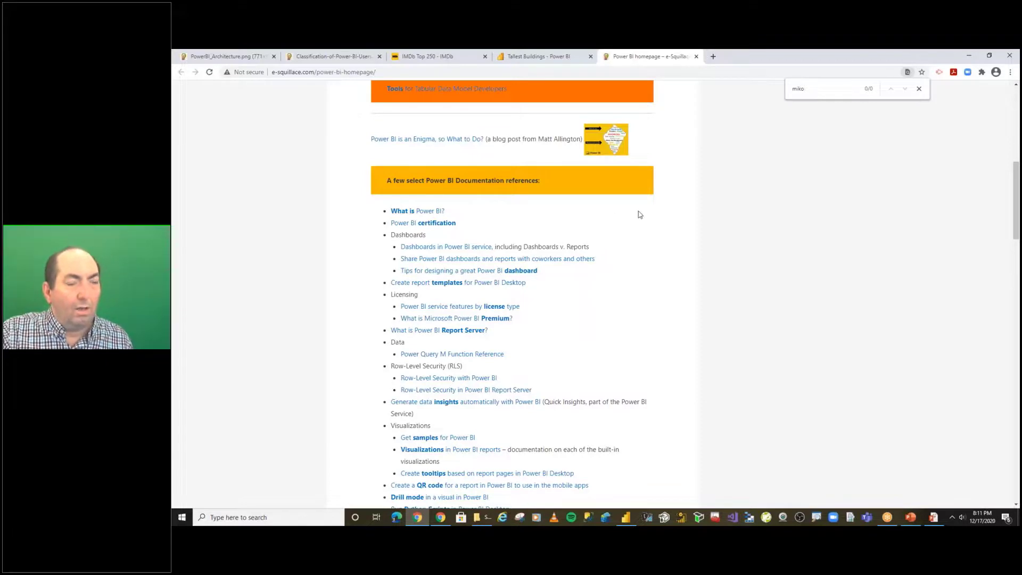
pyautogui.click(714, 57)
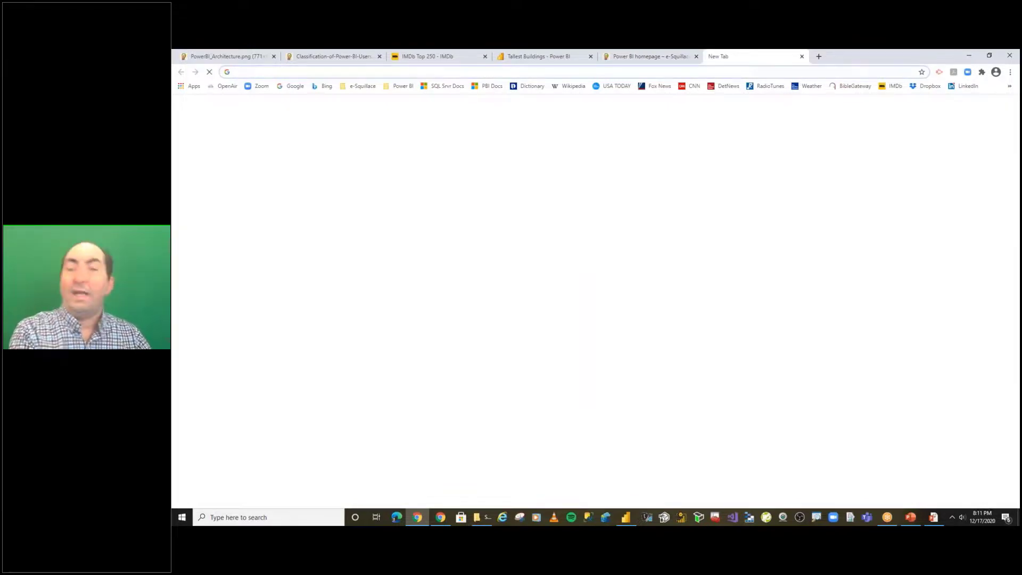
pyautogui.write('bi')
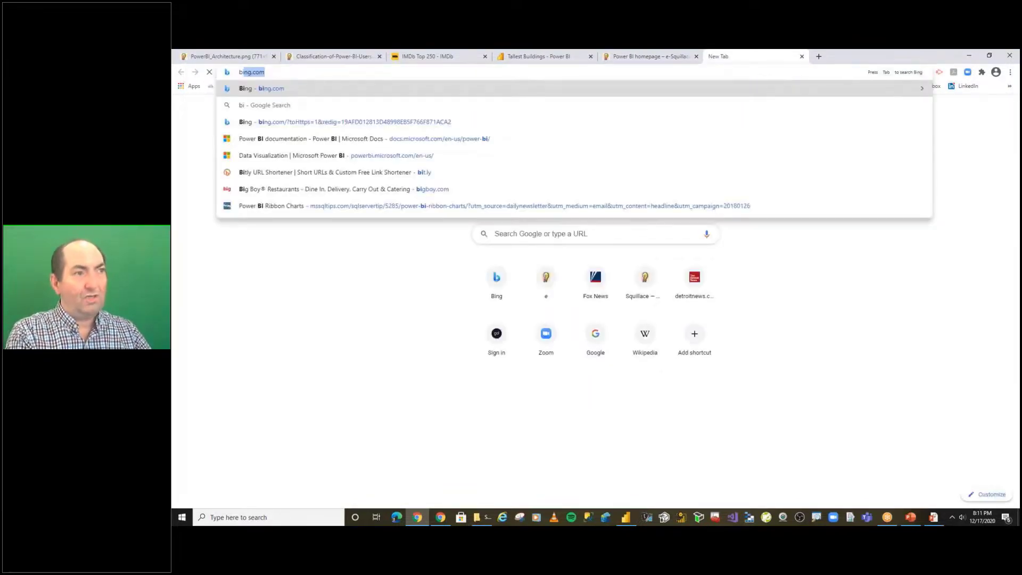
pyautogui.write('brainz')
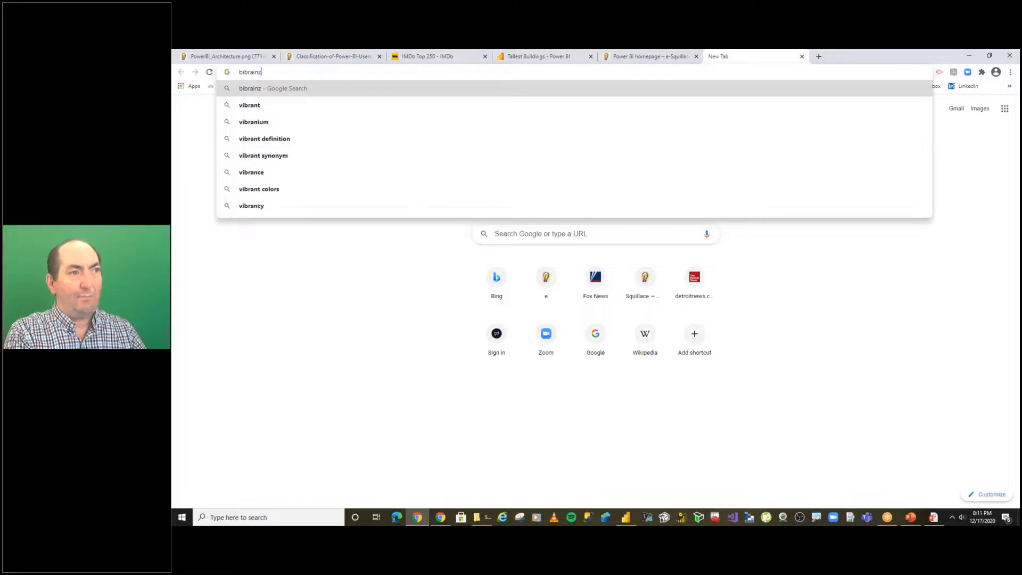
pyautogui.hotkey('ctrl', 'Return')
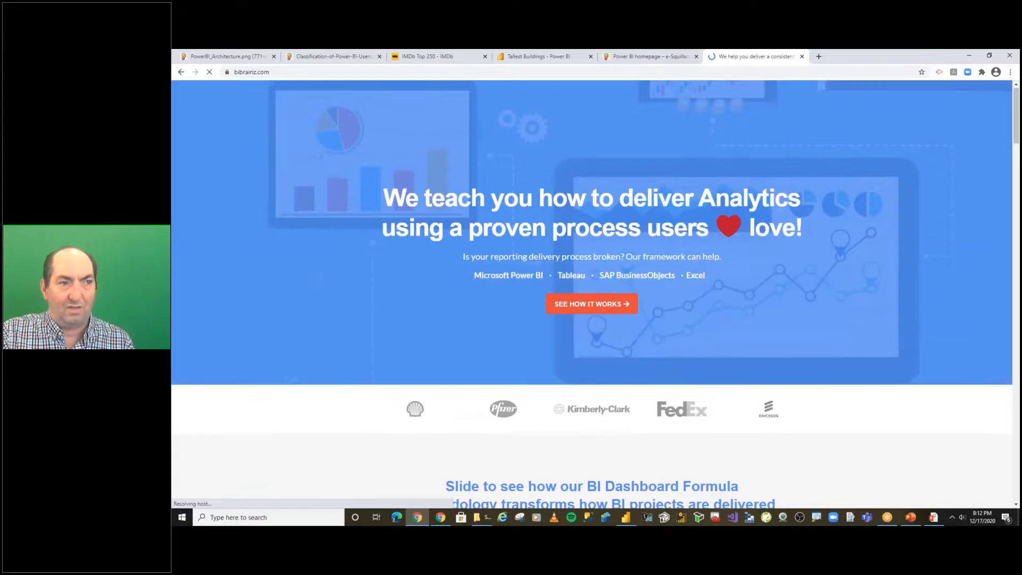
# Look through the BI Brainz home page from banner to customer story, and highlight the site name in its address.
pyautogui.scroll(-4, 447, 204)
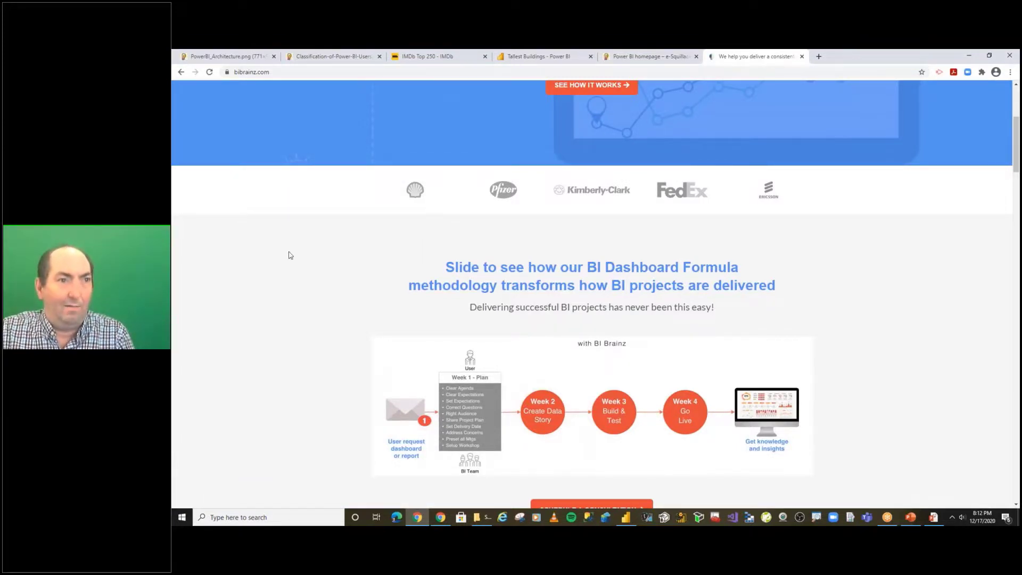
pyautogui.scroll(-1, 300, 250)
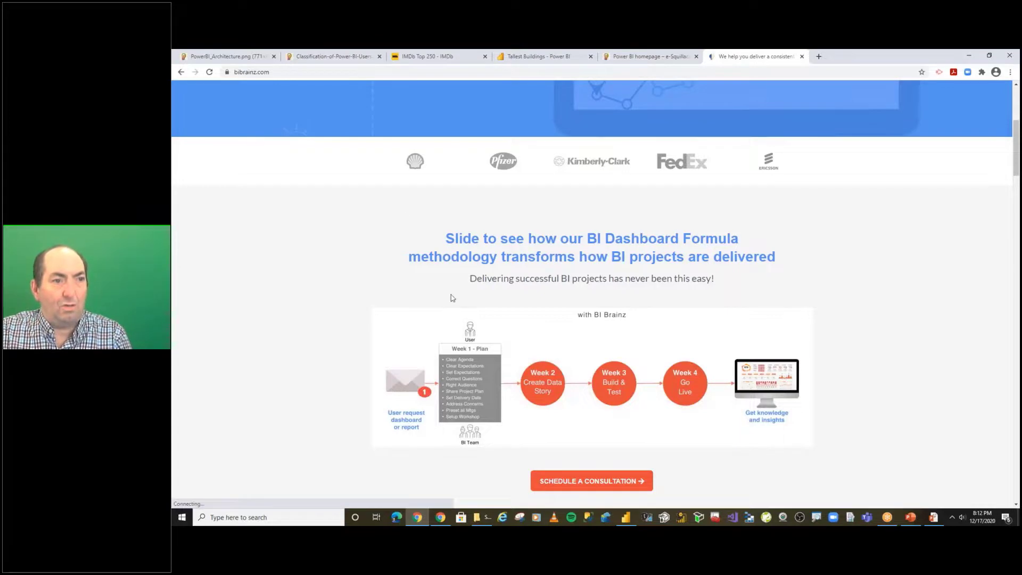
pyautogui.scroll(-3, 451, 296)
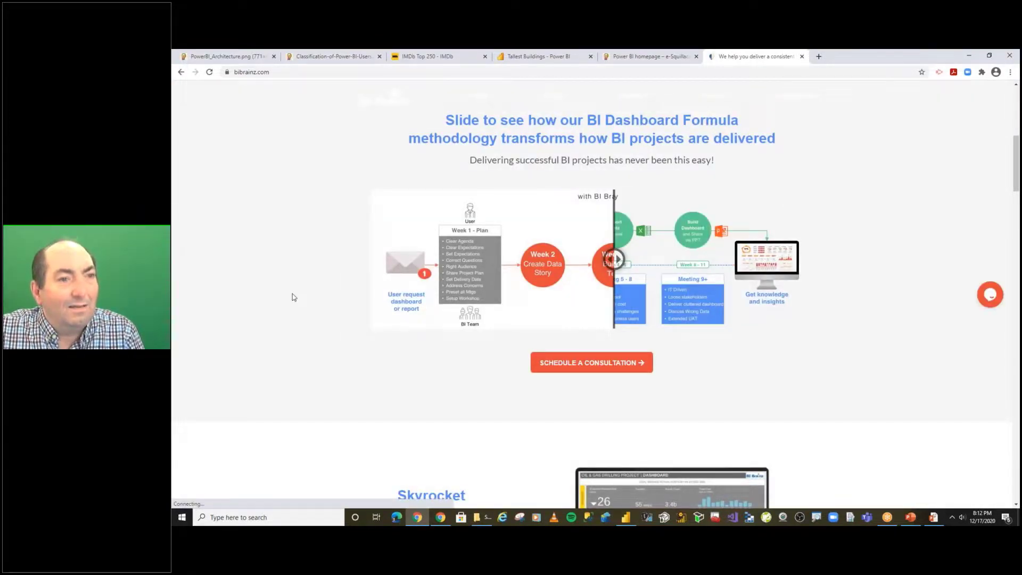
pyautogui.scroll(-2, 293, 297)
pyautogui.scroll(-7, 294, 296)
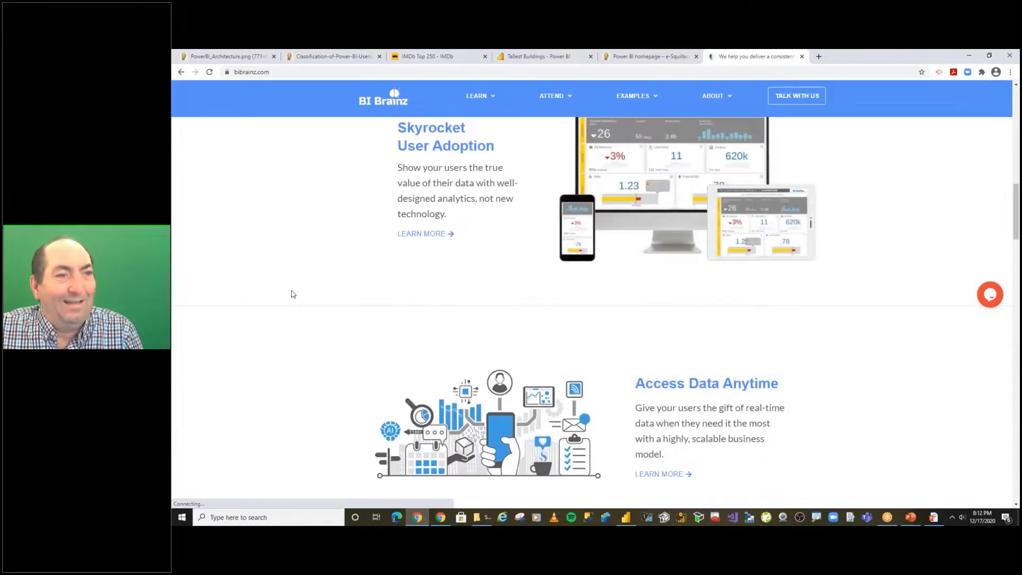
pyautogui.scroll(-7, 292, 294)
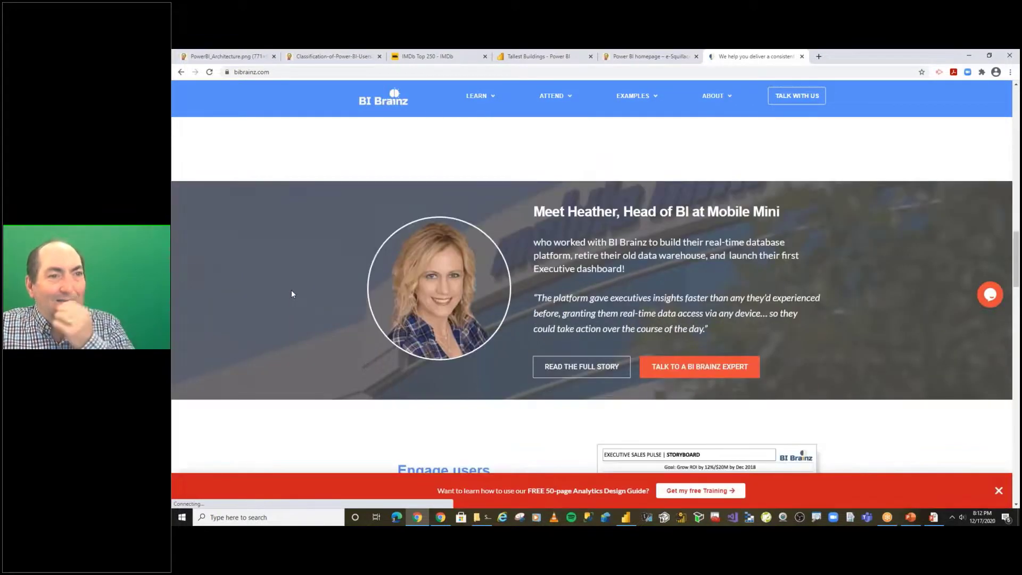
pyautogui.scroll(12, 291, 293)
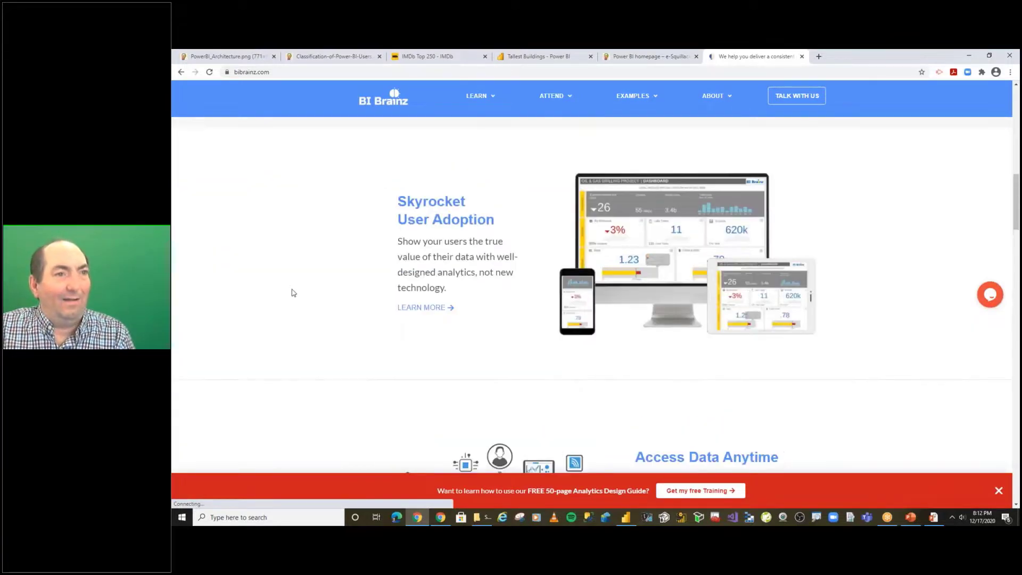
pyautogui.scroll(10, 291, 289)
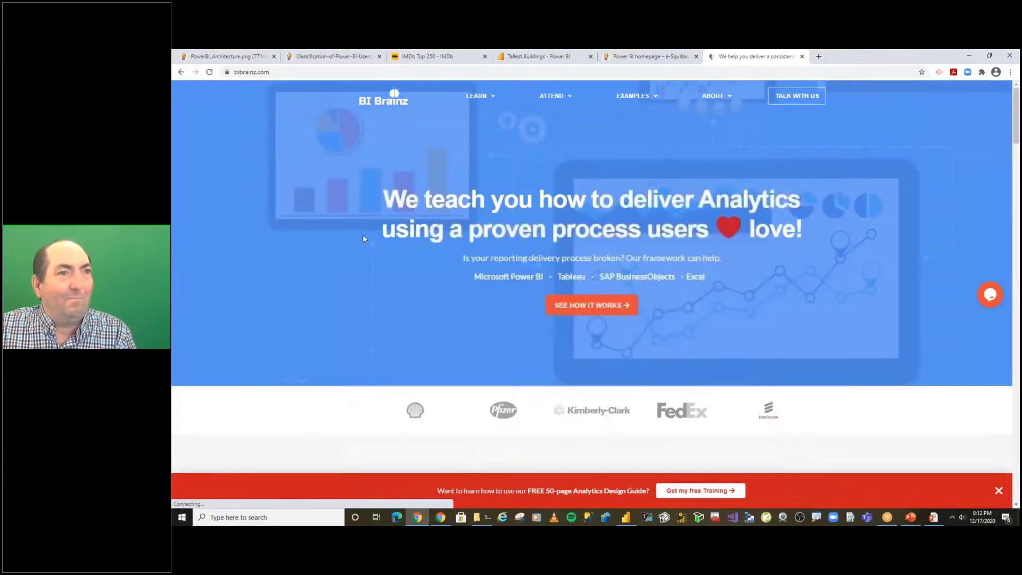
pyautogui.moveTo(491, 102)
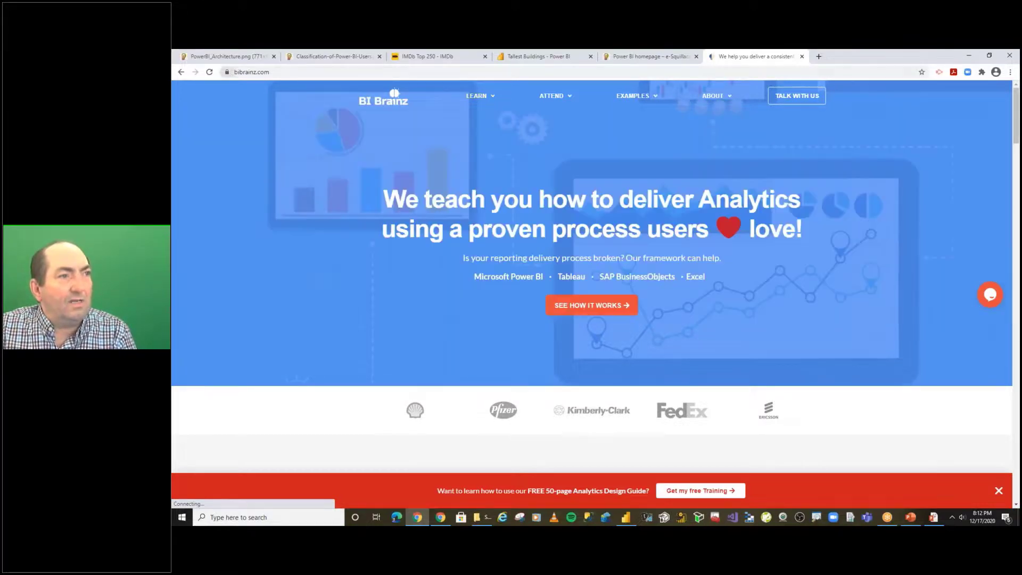
pyautogui.click(237, 72)
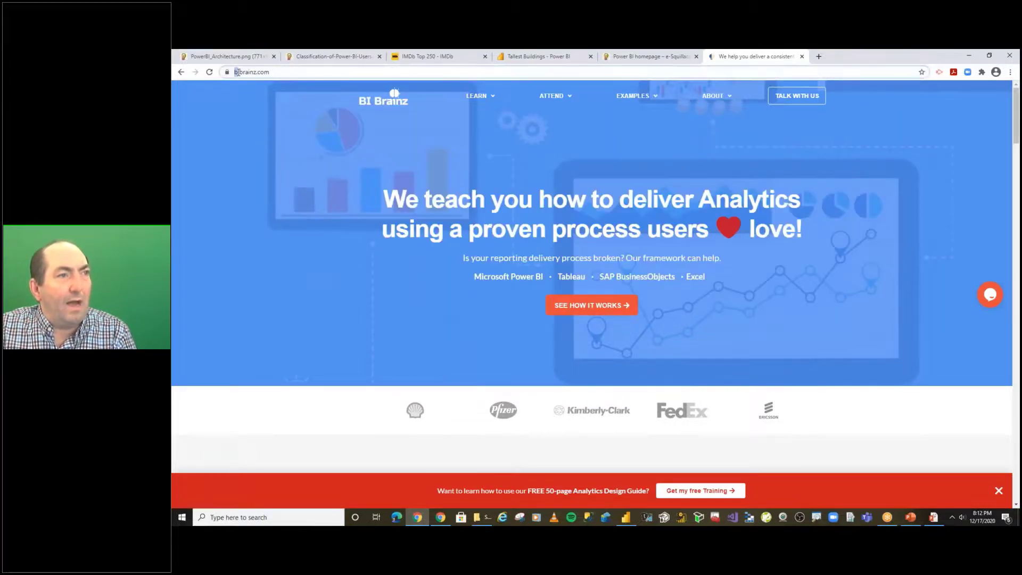
pyautogui.doubleClick(259, 73)
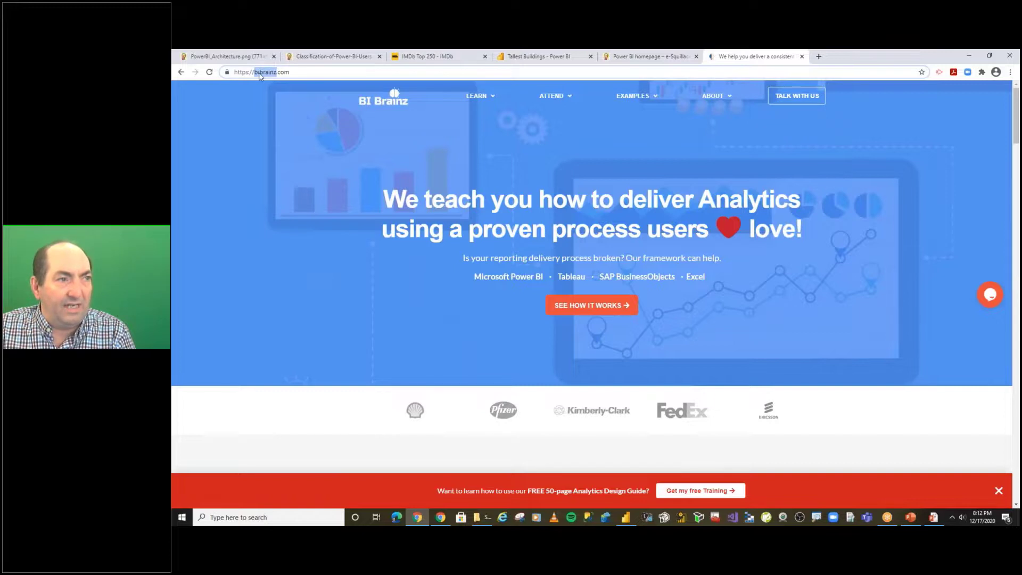
pyautogui.click(602, 68)
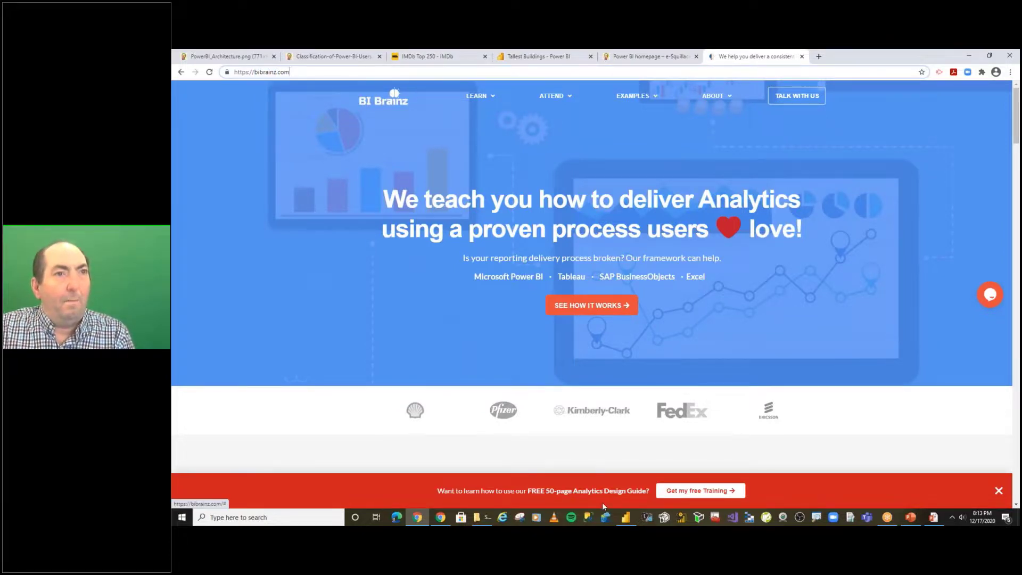
# Switch to the PowerPoint slide show, reveal the second resource, and try to open its Tools and References link.
pyautogui.click(936, 518)
pyautogui.click(661, 366)
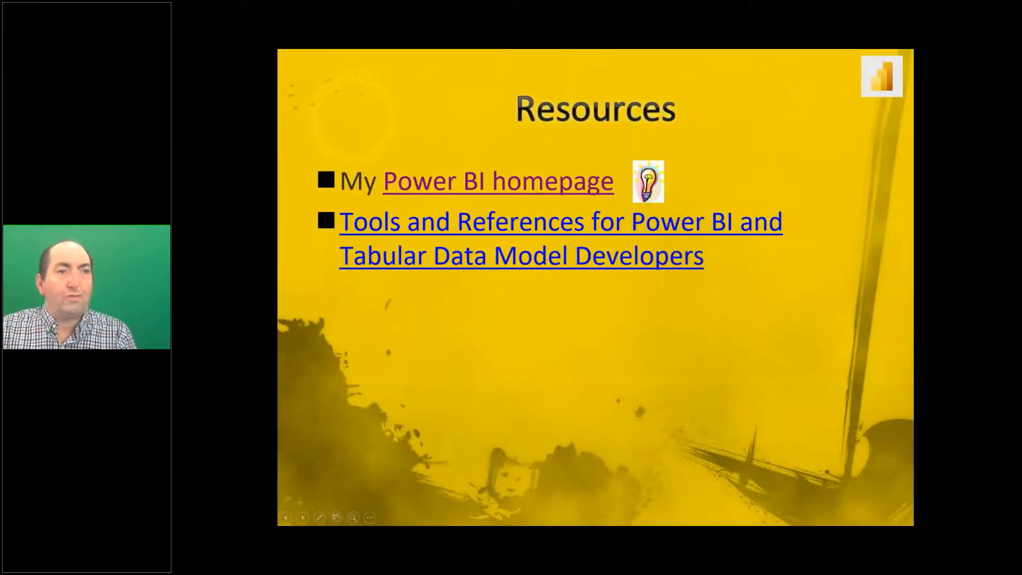
pyautogui.click(570, 258)
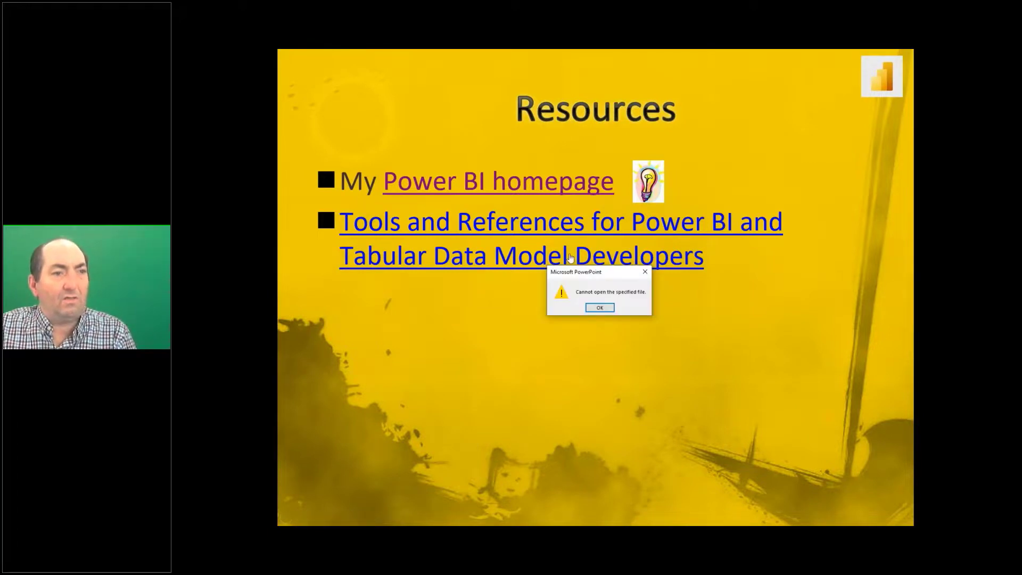
pyautogui.click(600, 308)
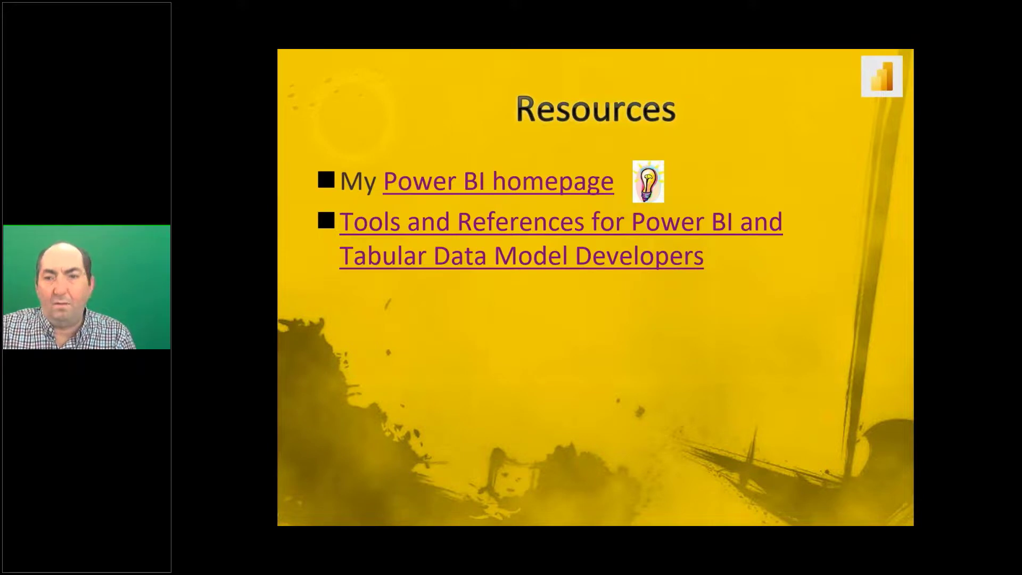
# Switch to Chrome, open the Tools for Tabular Data Model Developers page from the Power BI homepage, and look through its sections.
pyautogui.hotkey('alt', 'Tab')
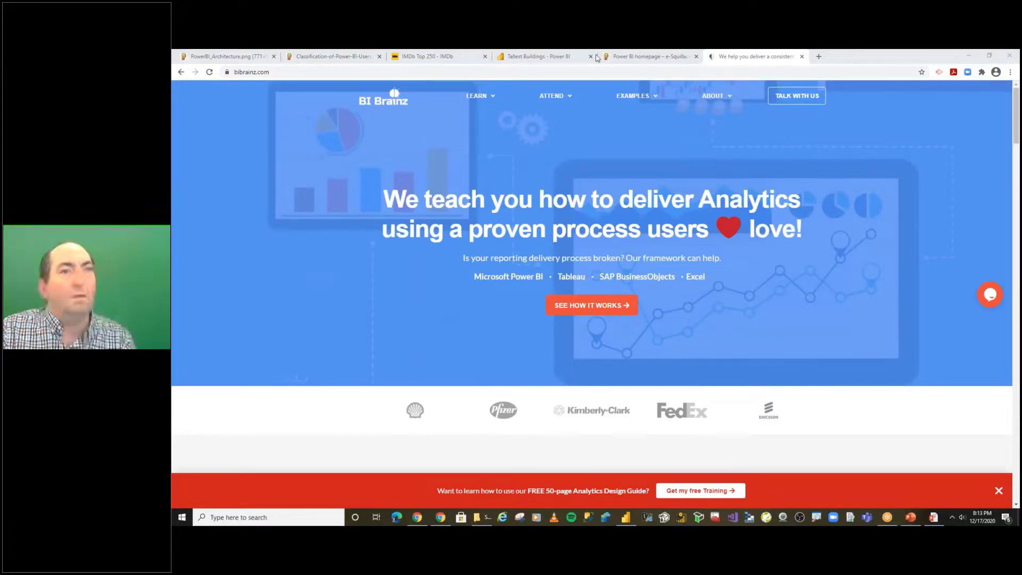
pyautogui.click(649, 56)
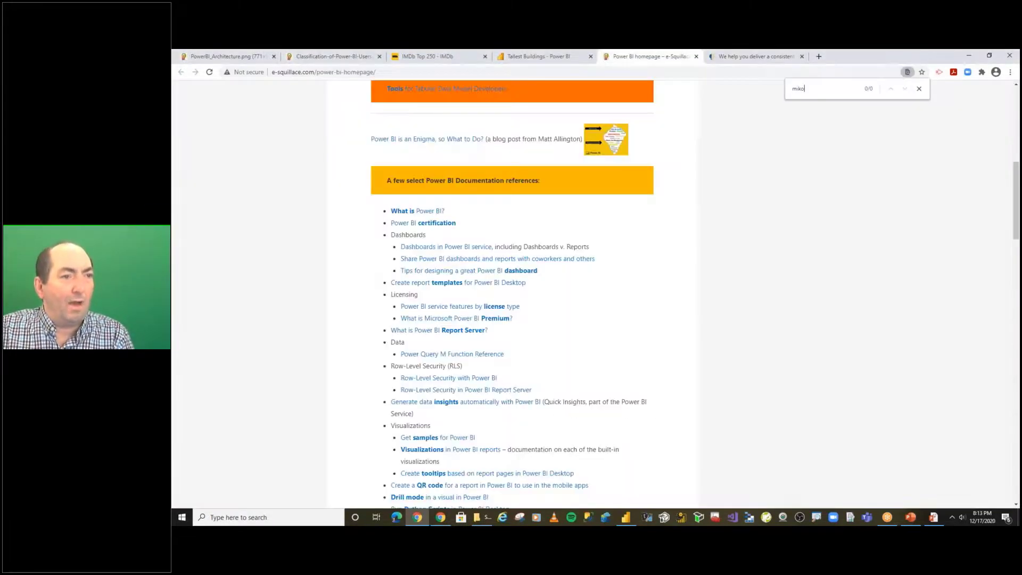
pyautogui.scroll(9, 450, 348)
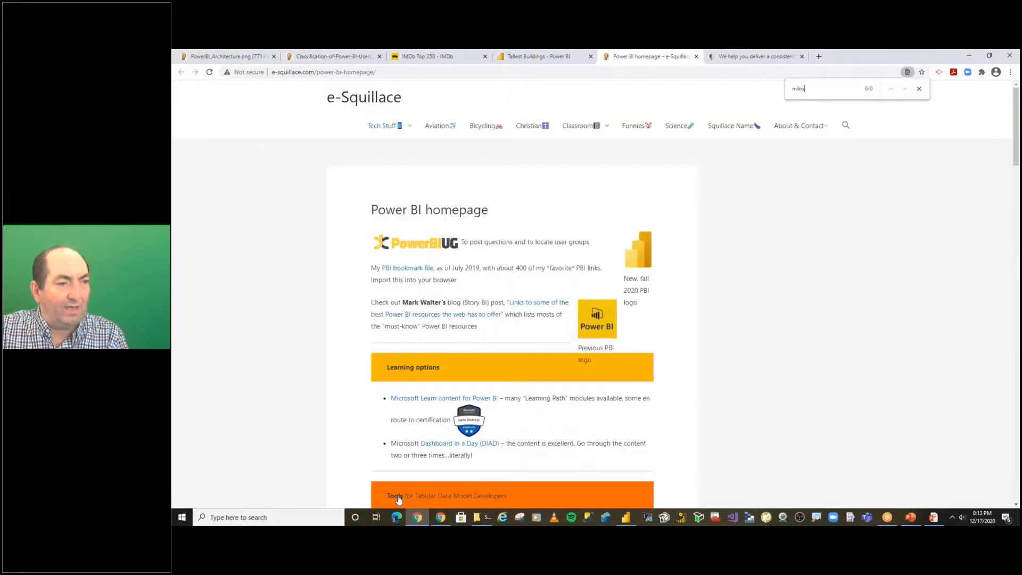
pyautogui.click(454, 499)
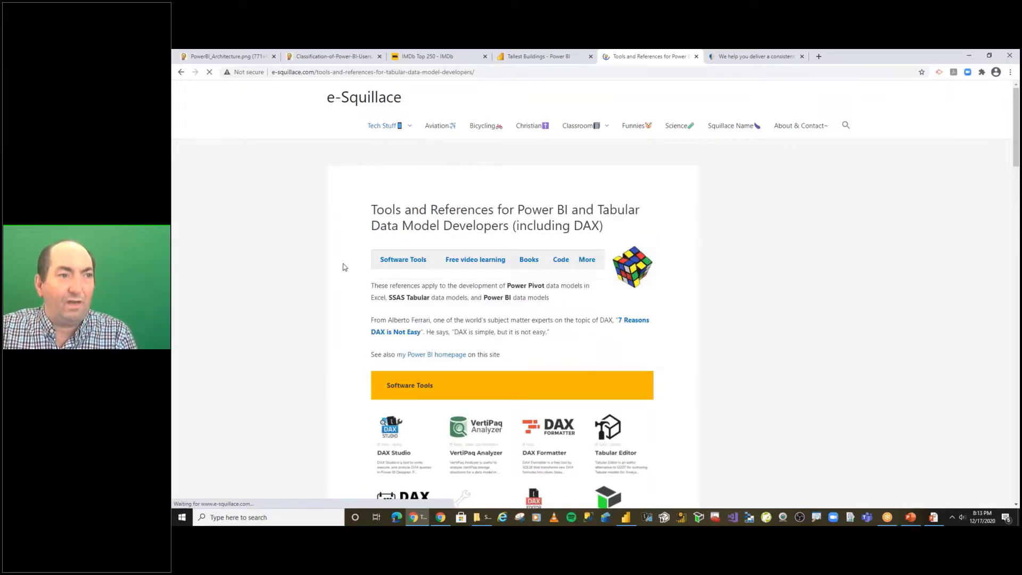
pyautogui.scroll(-2, 343, 267)
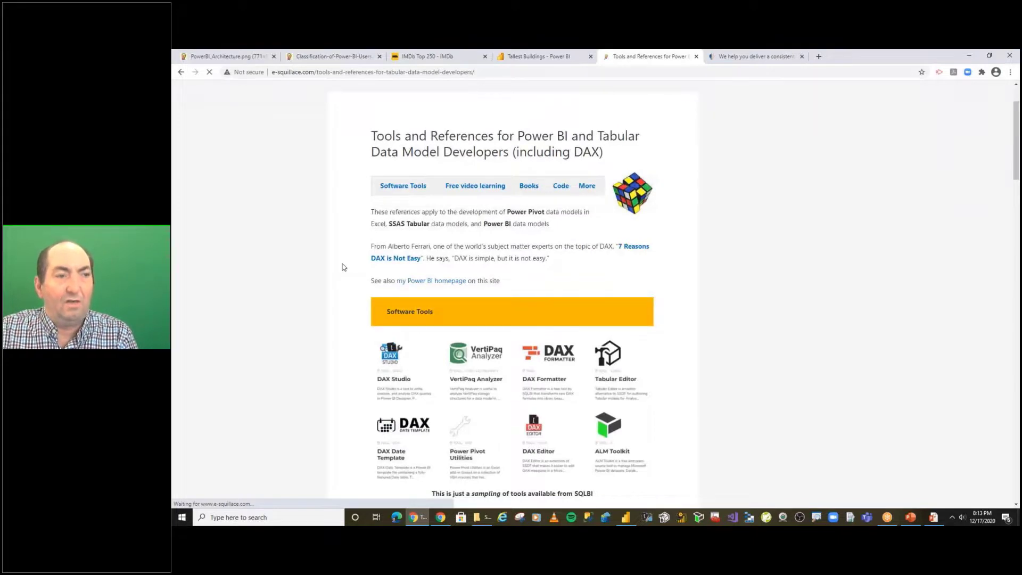
pyautogui.scroll(-10, 344, 267)
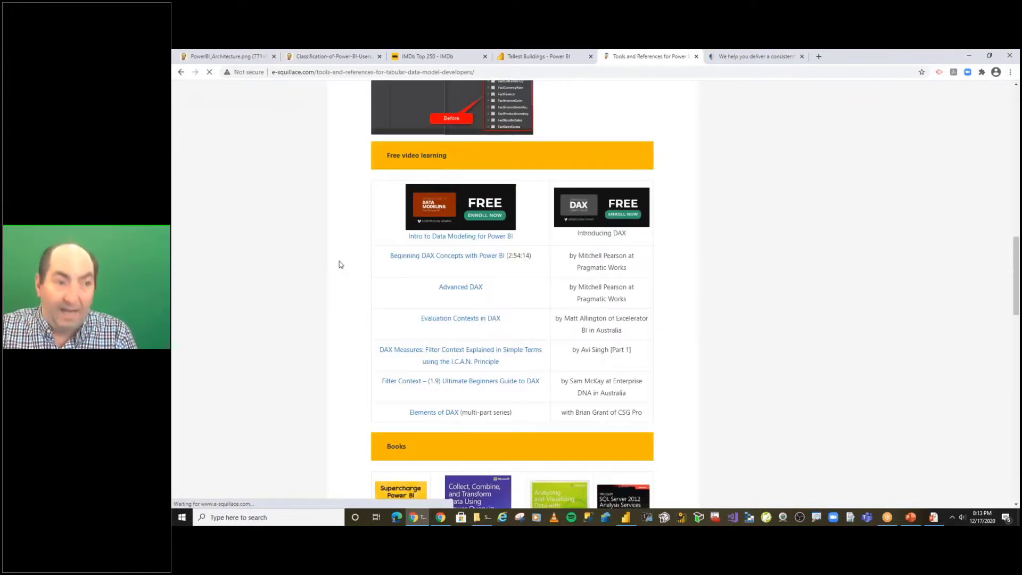
pyautogui.scroll(-15, 339, 261)
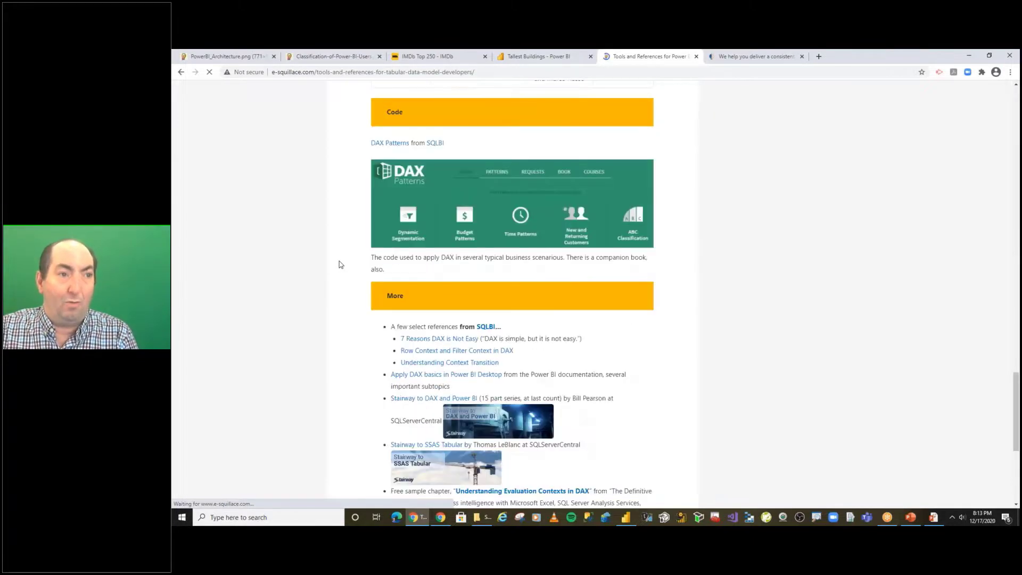
# Switch back to the PowerPoint slide show and reveal the resources from Free Learning through the 20778 and DA-100 courses.
pyautogui.click(931, 517)
pyautogui.click(633, 377)
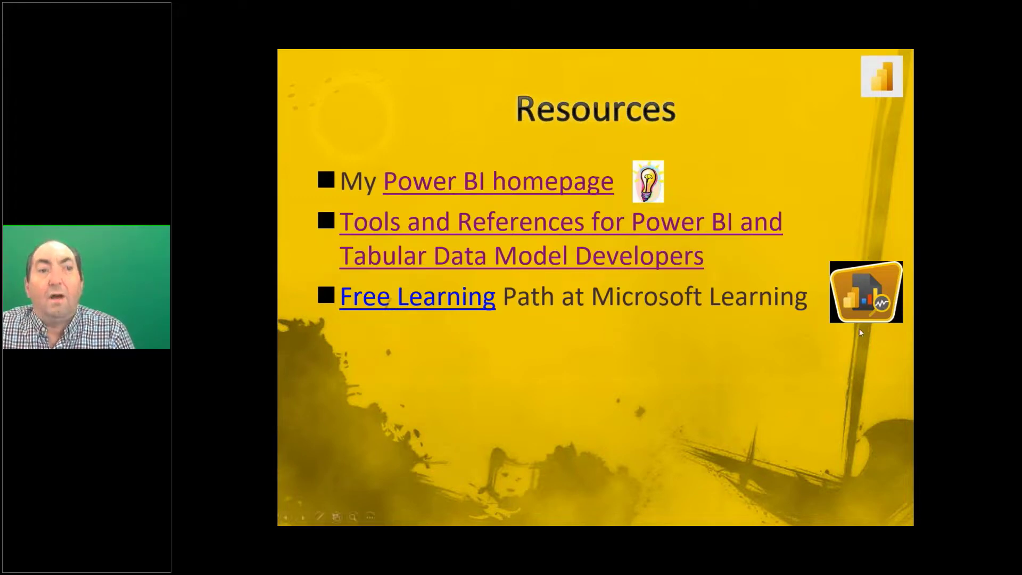
pyautogui.click(721, 359)
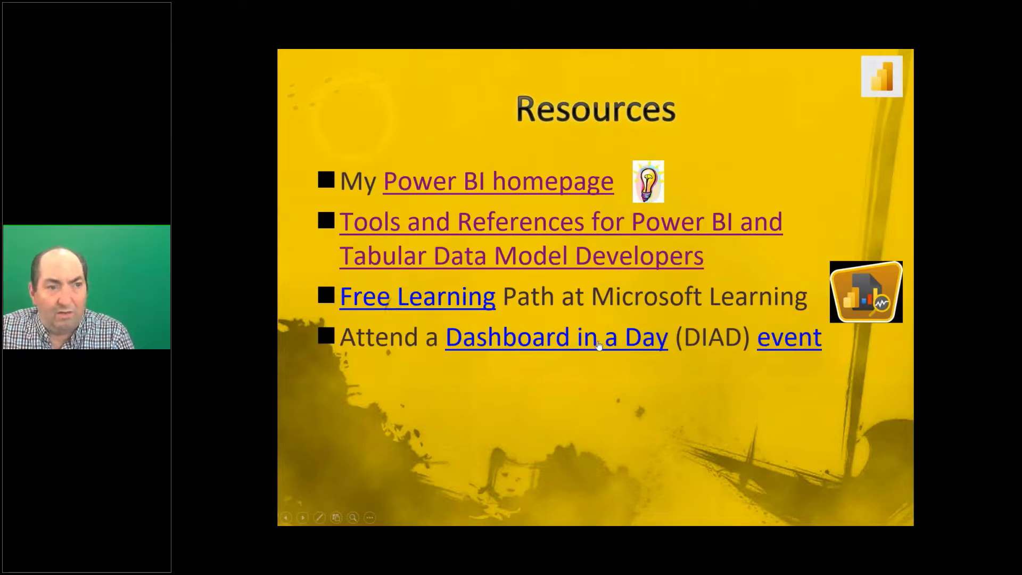
pyautogui.click(809, 417)
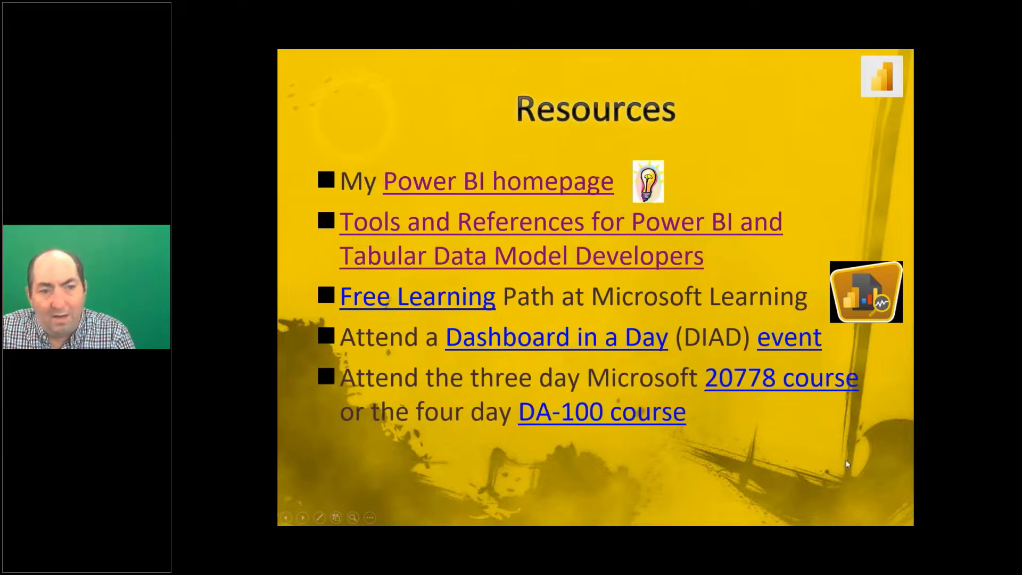